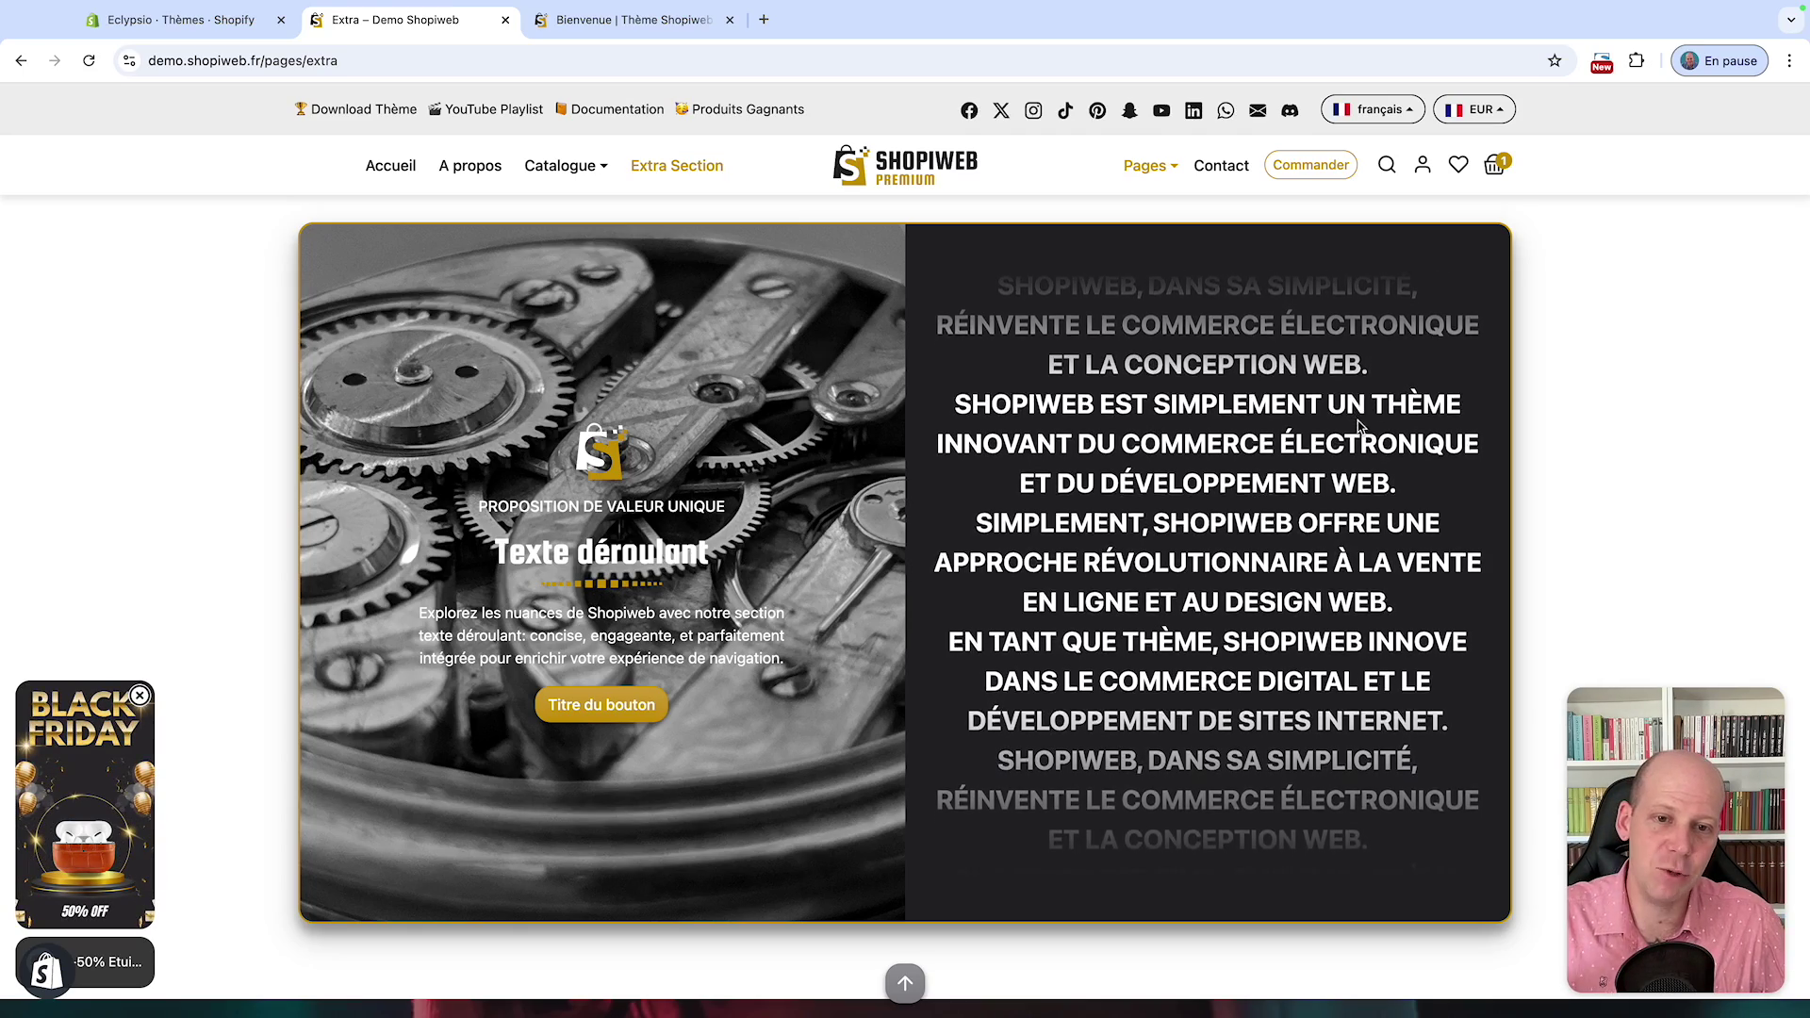
- Open the Shopiweb documentation article on installing the Shopiweb Manager application and review it down to the tutorial video
click(622, 20)
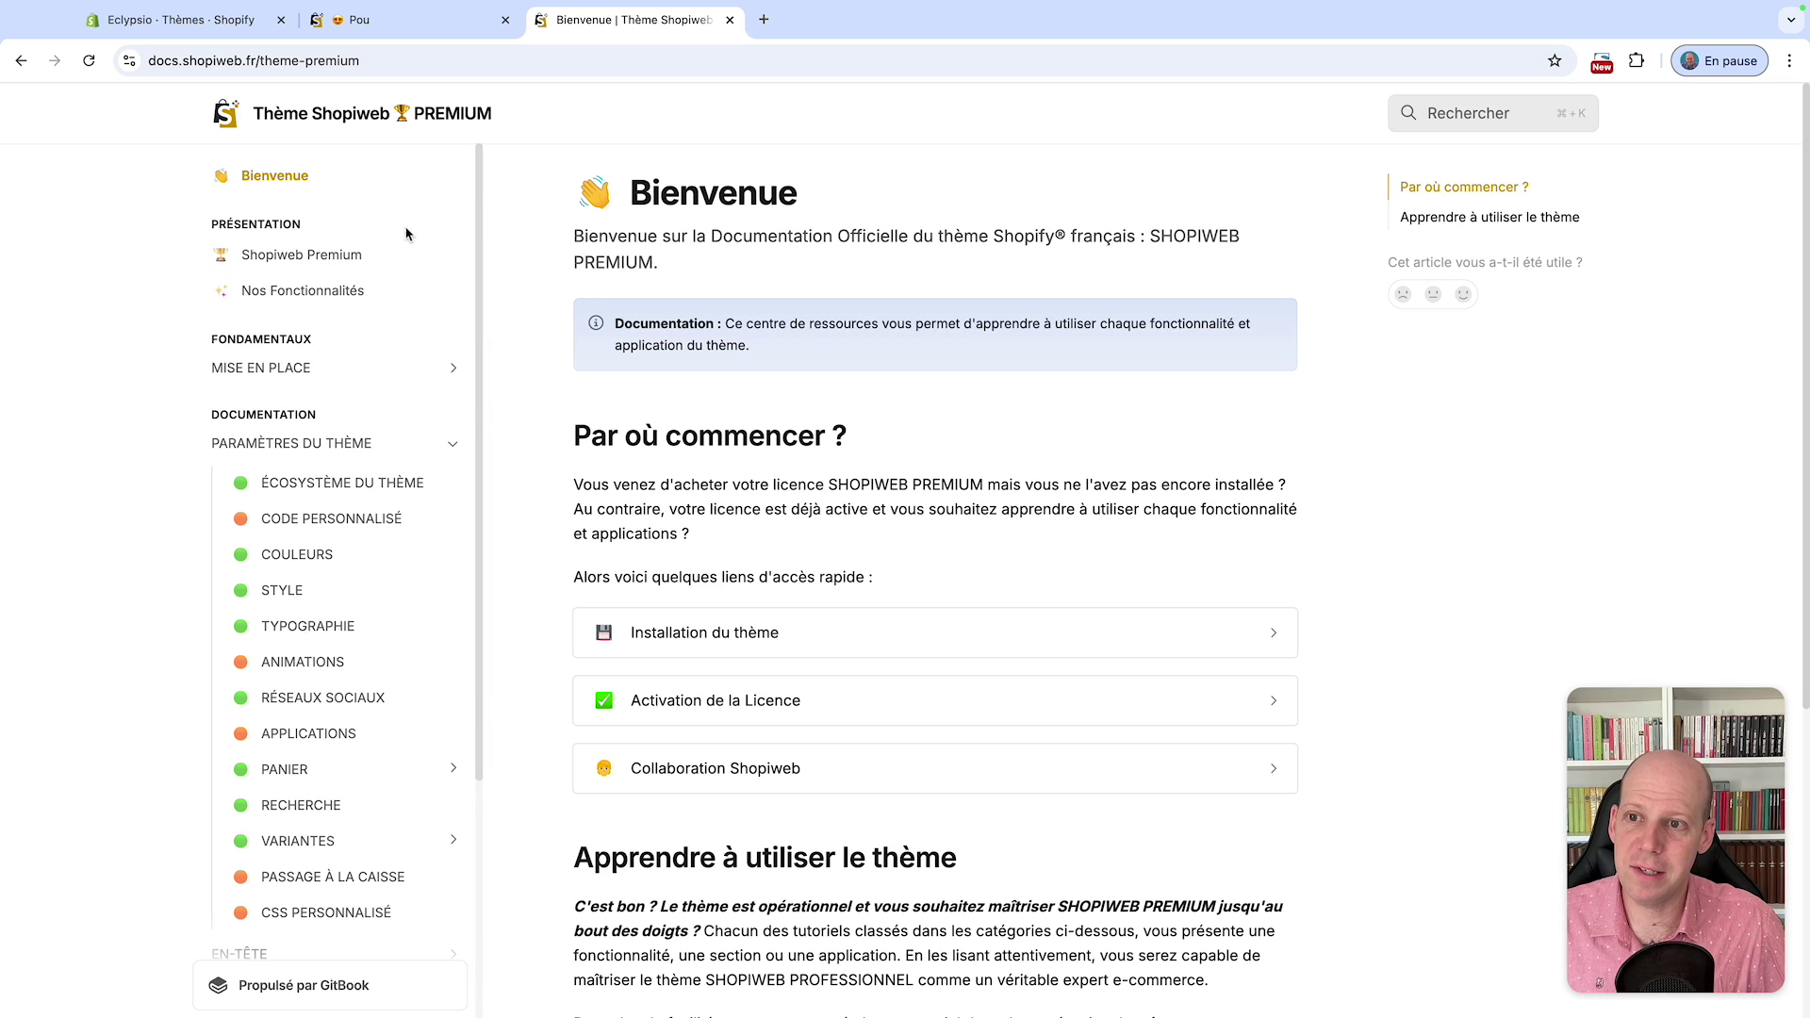
click(453, 369)
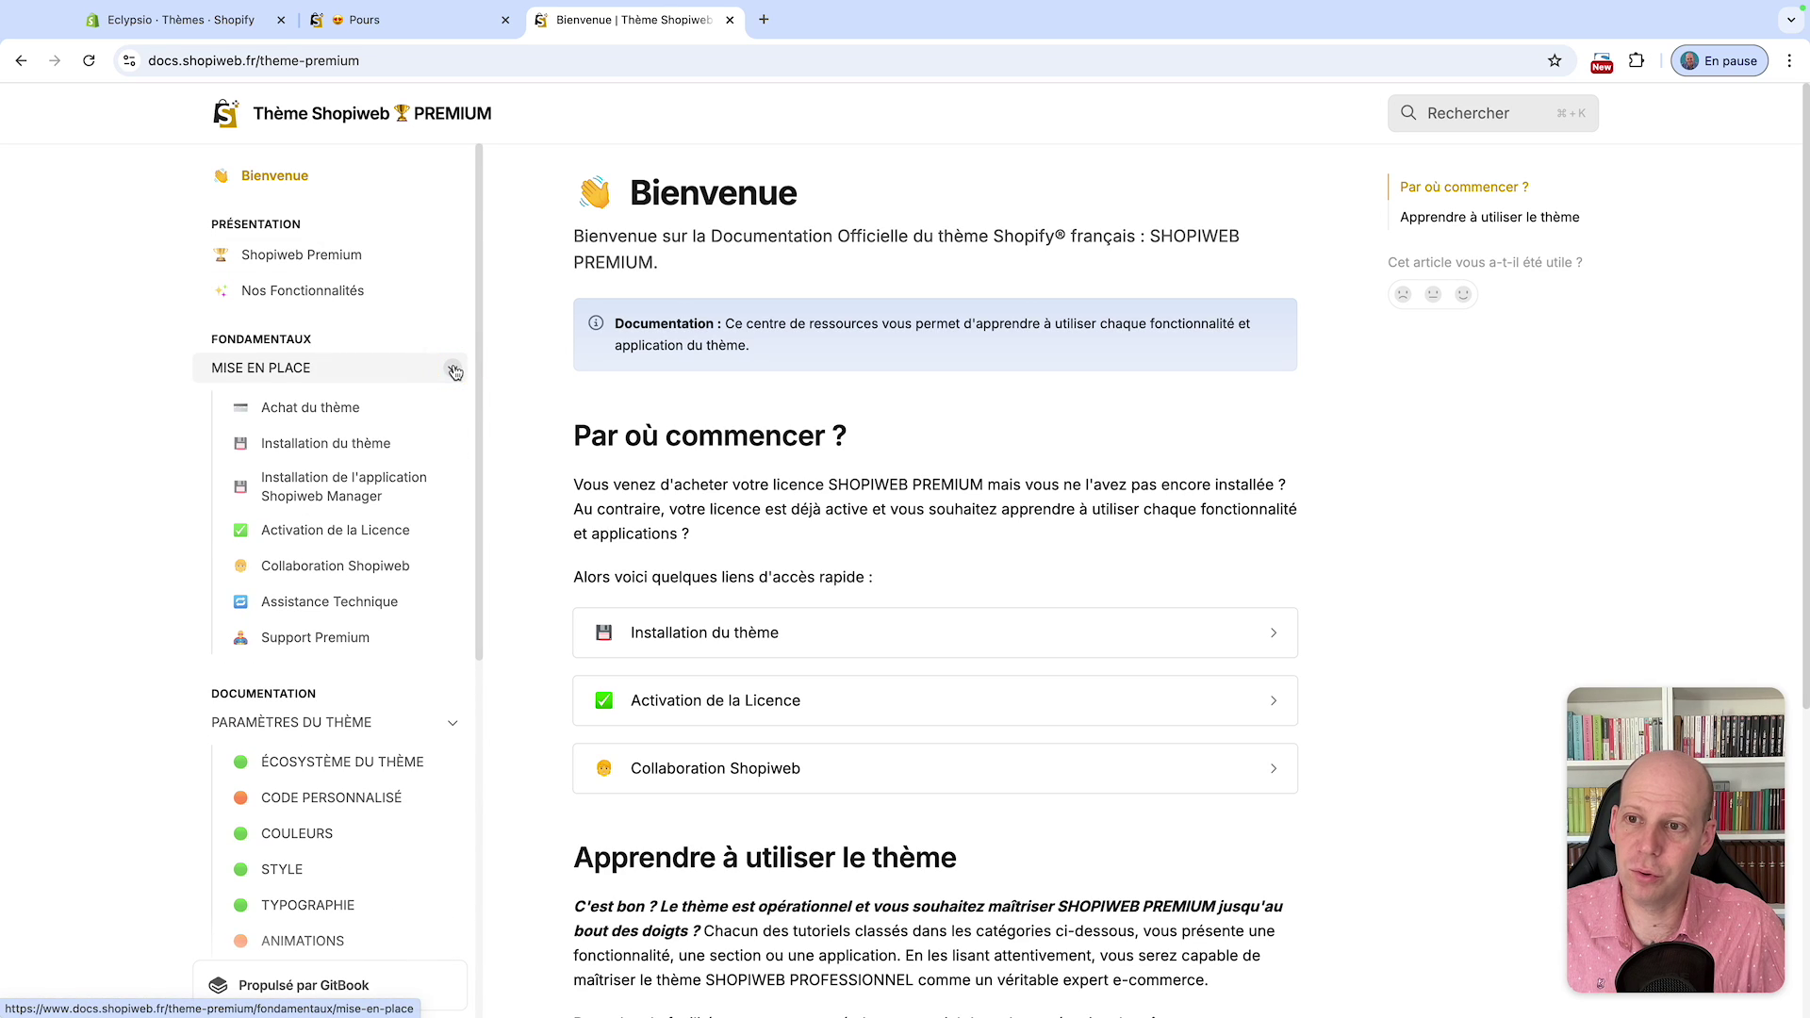
click(369, 485)
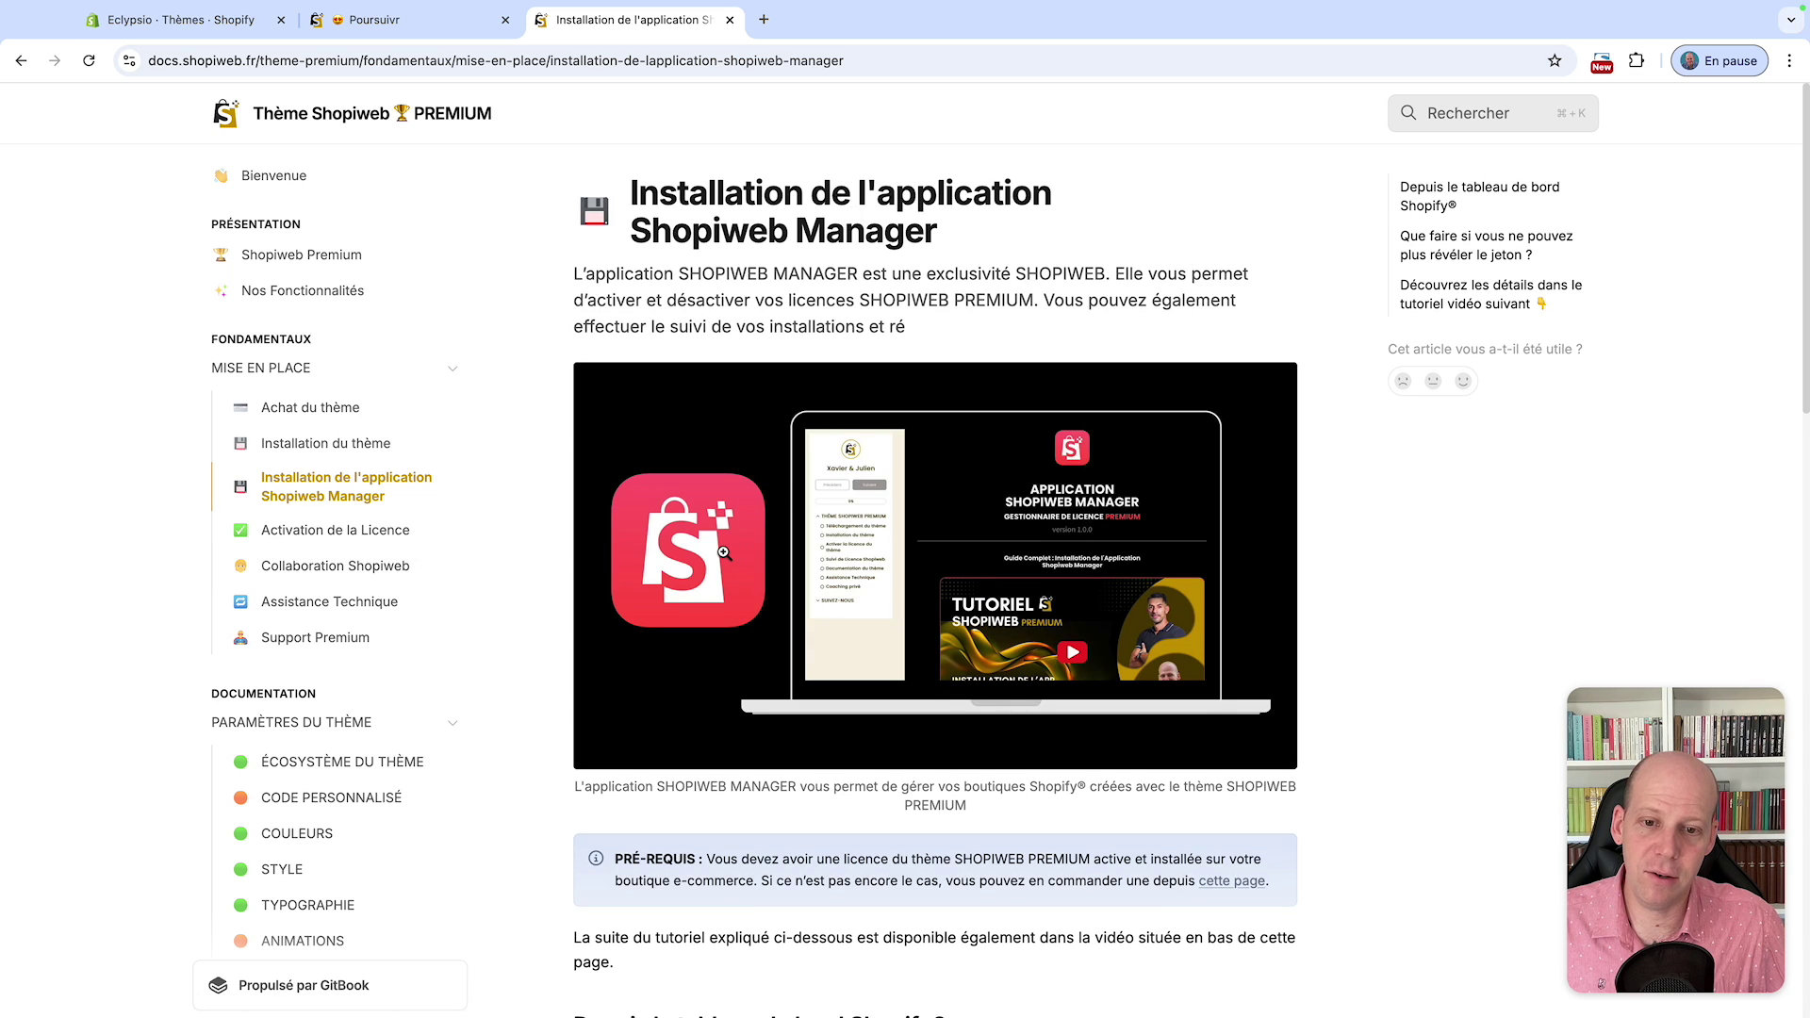
scroll(724, 559, down, 15)
scroll(882, 472, down, 6)
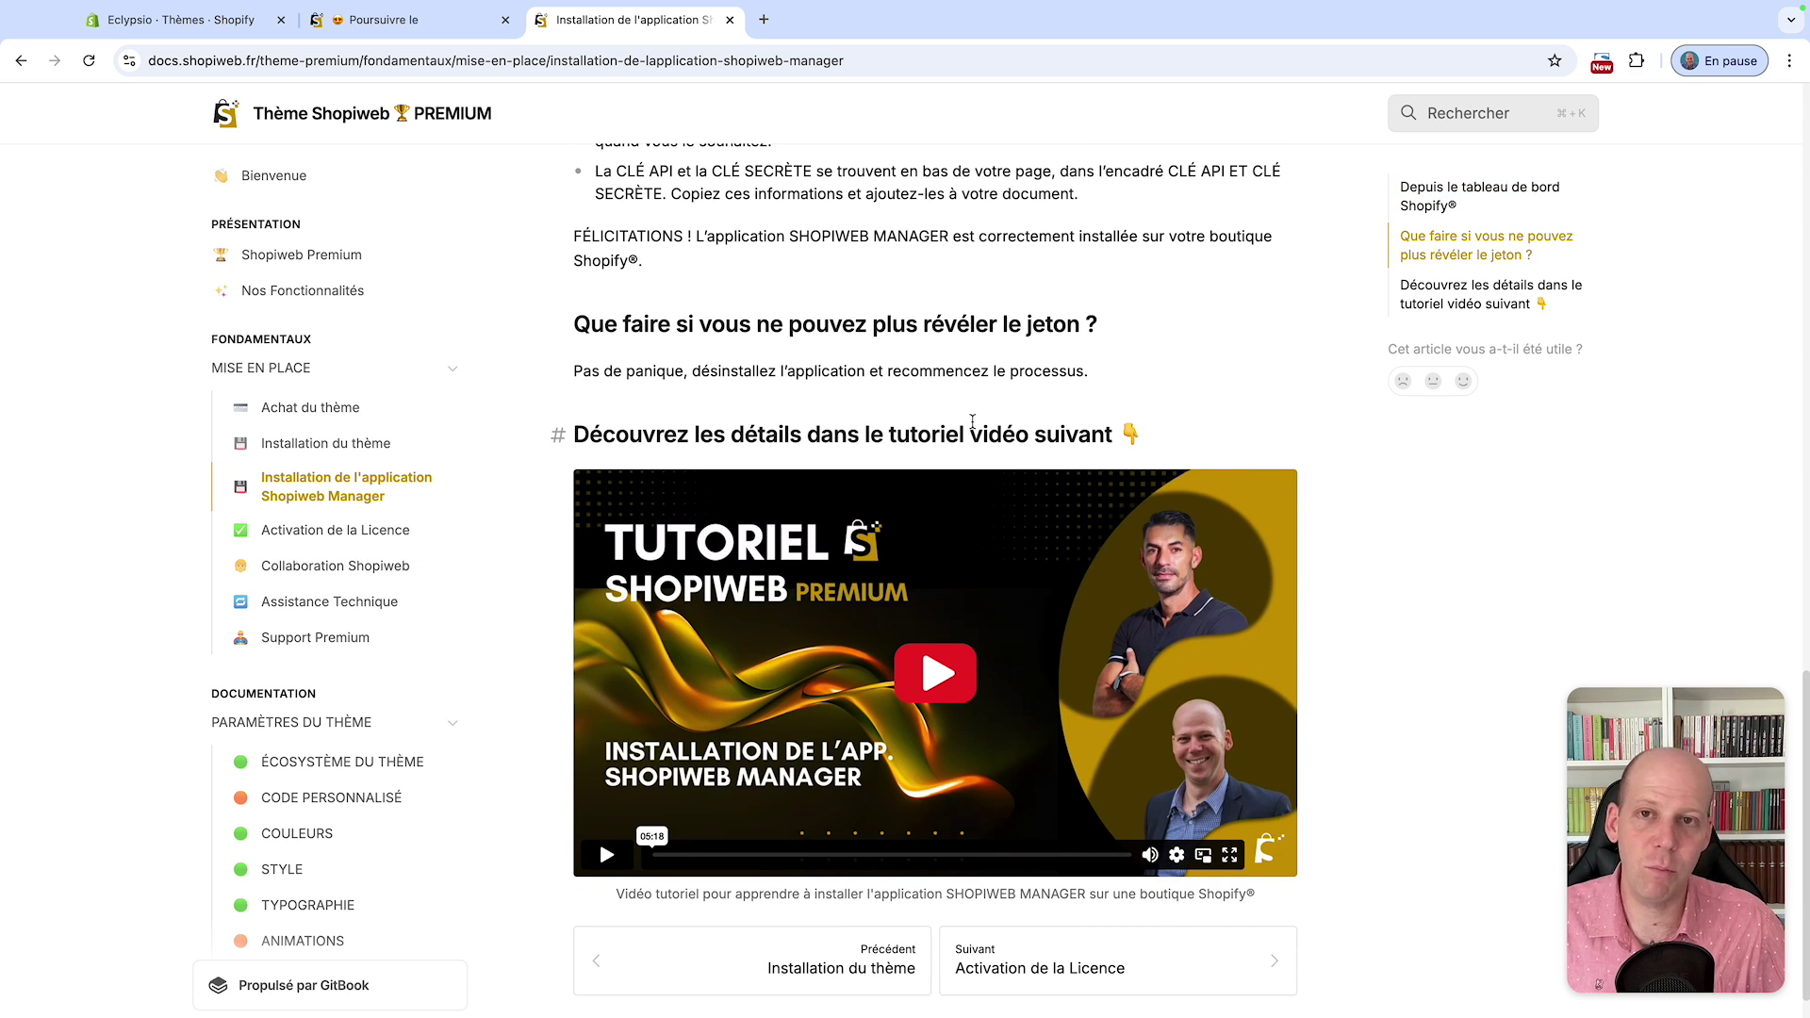
- Switch to the Shopify admin, open the VIERGE Shopiweb-premium-eclypsio-1.6.0 theme for customization and view its list of page templates
click(409, 35)
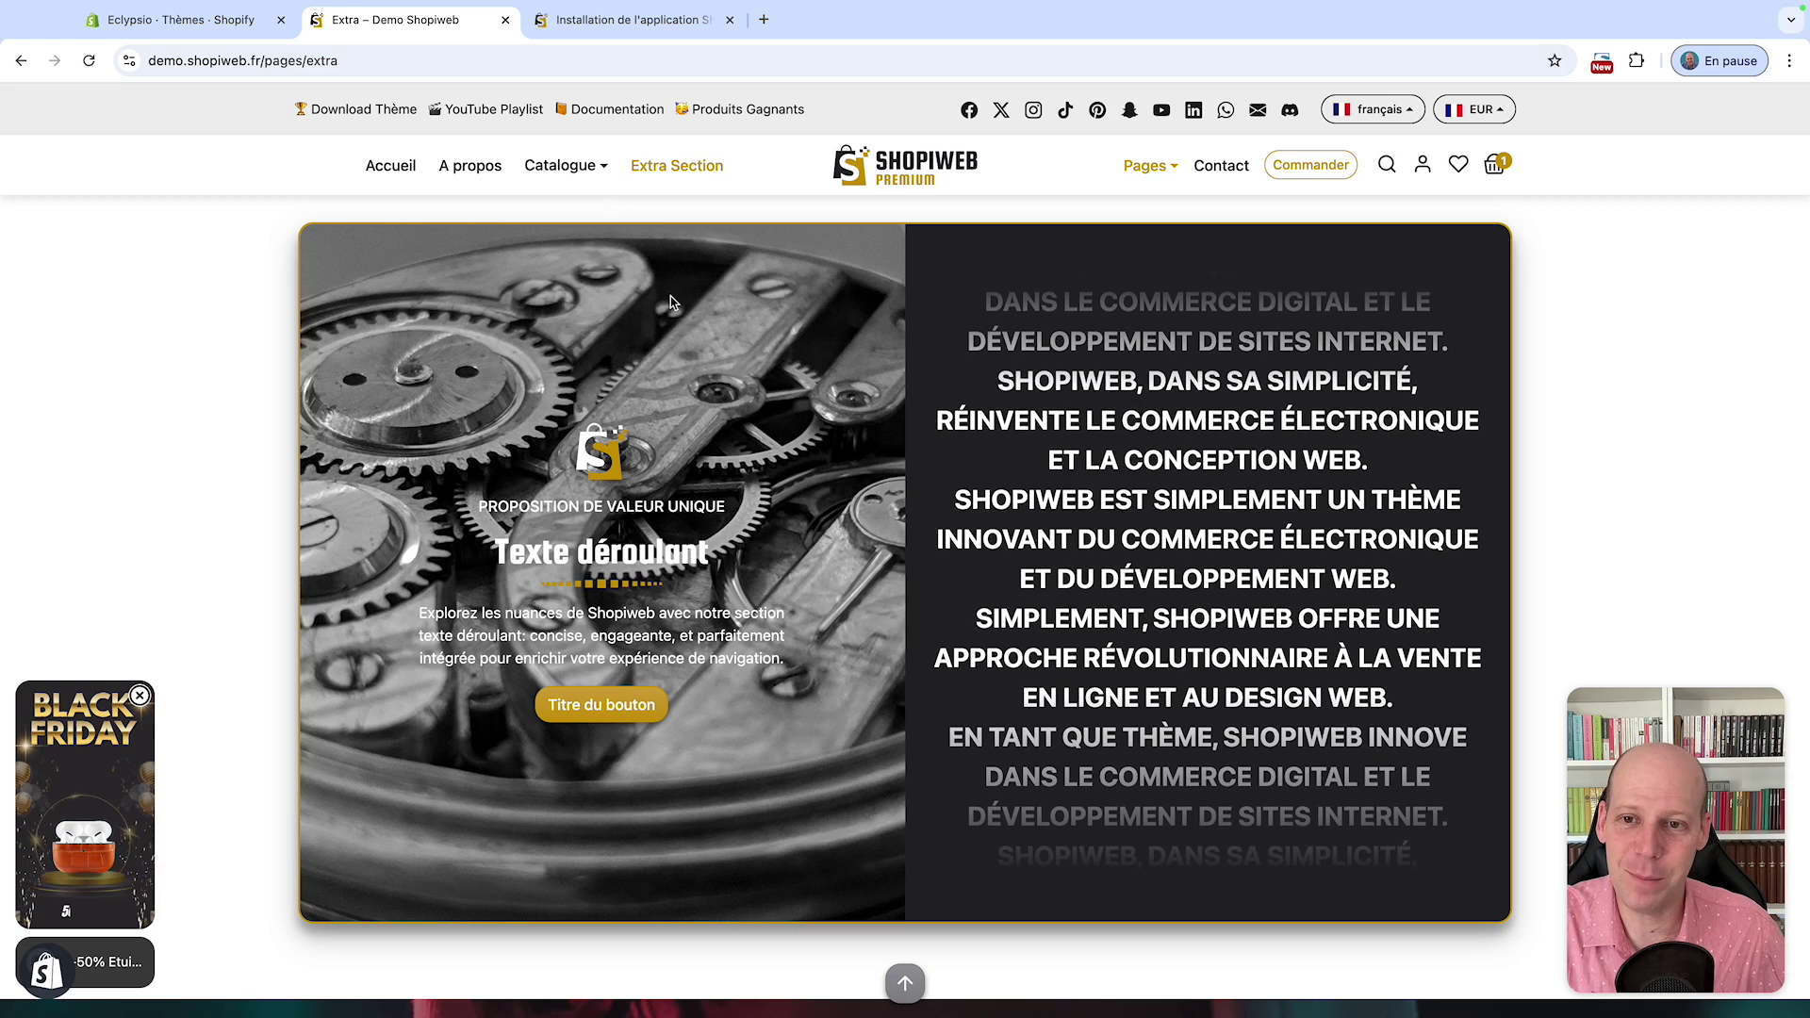
click(193, 20)
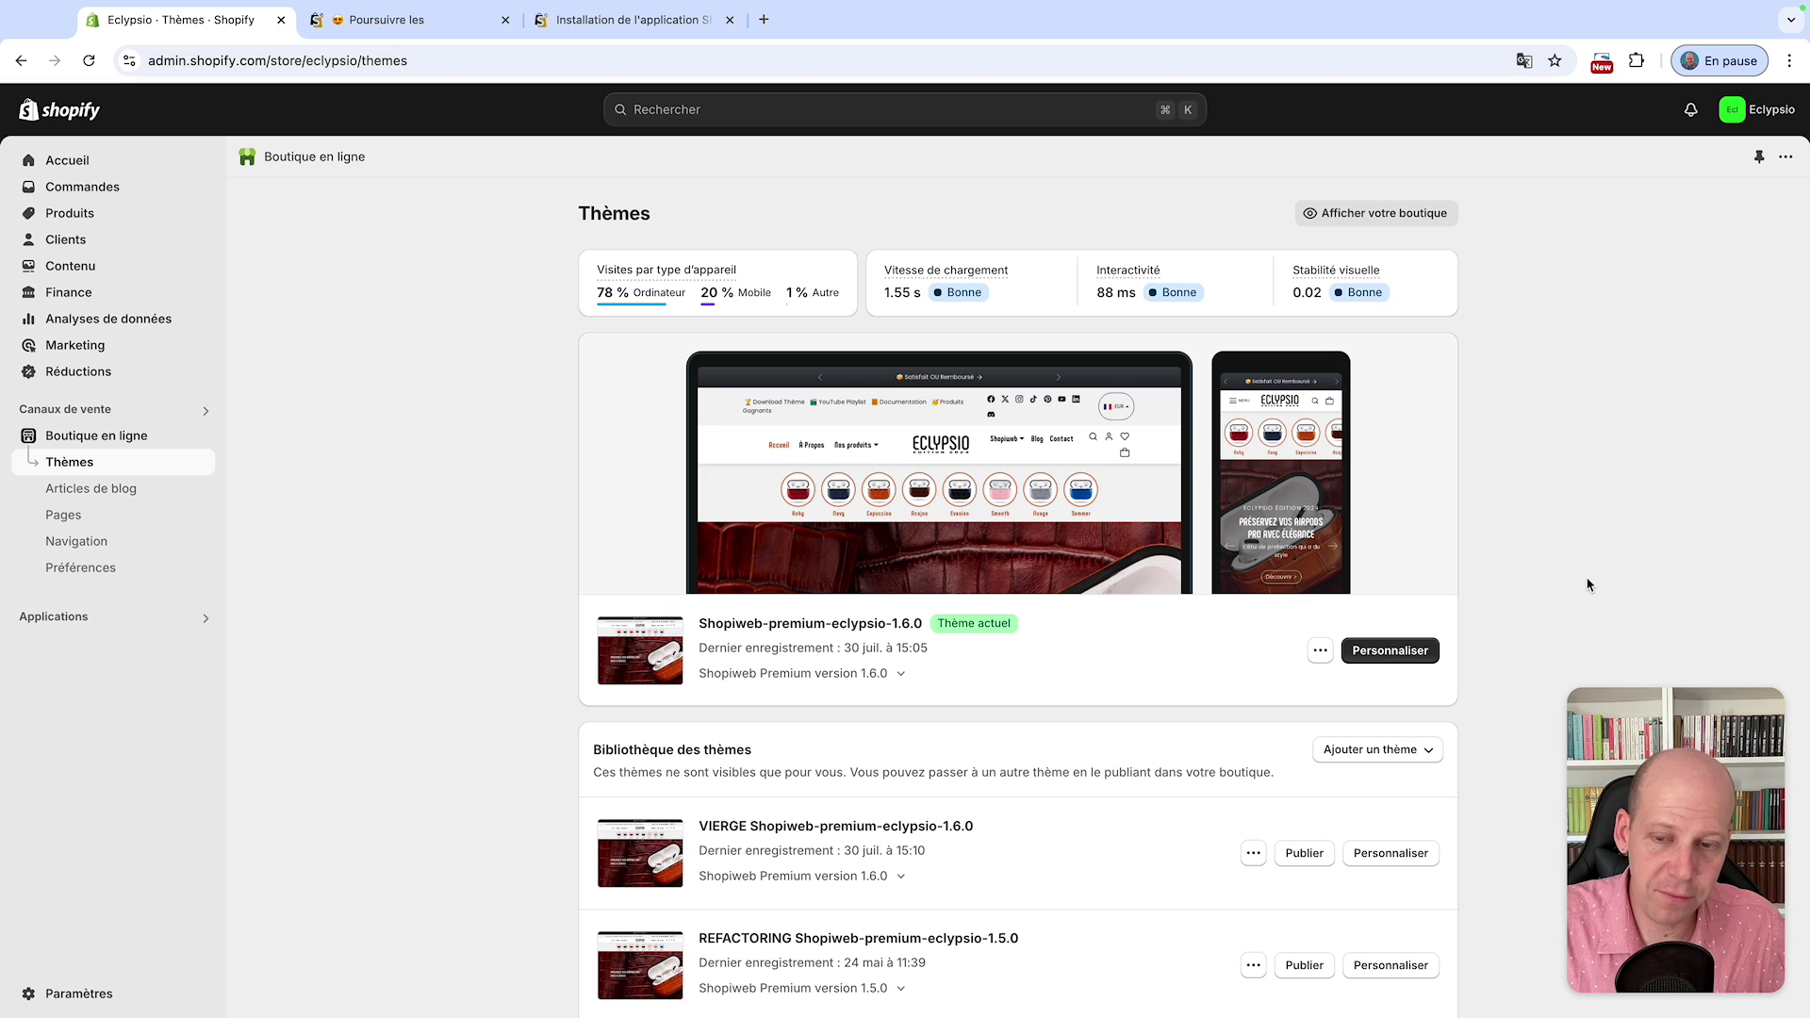
scroll(1587, 585, down, 2)
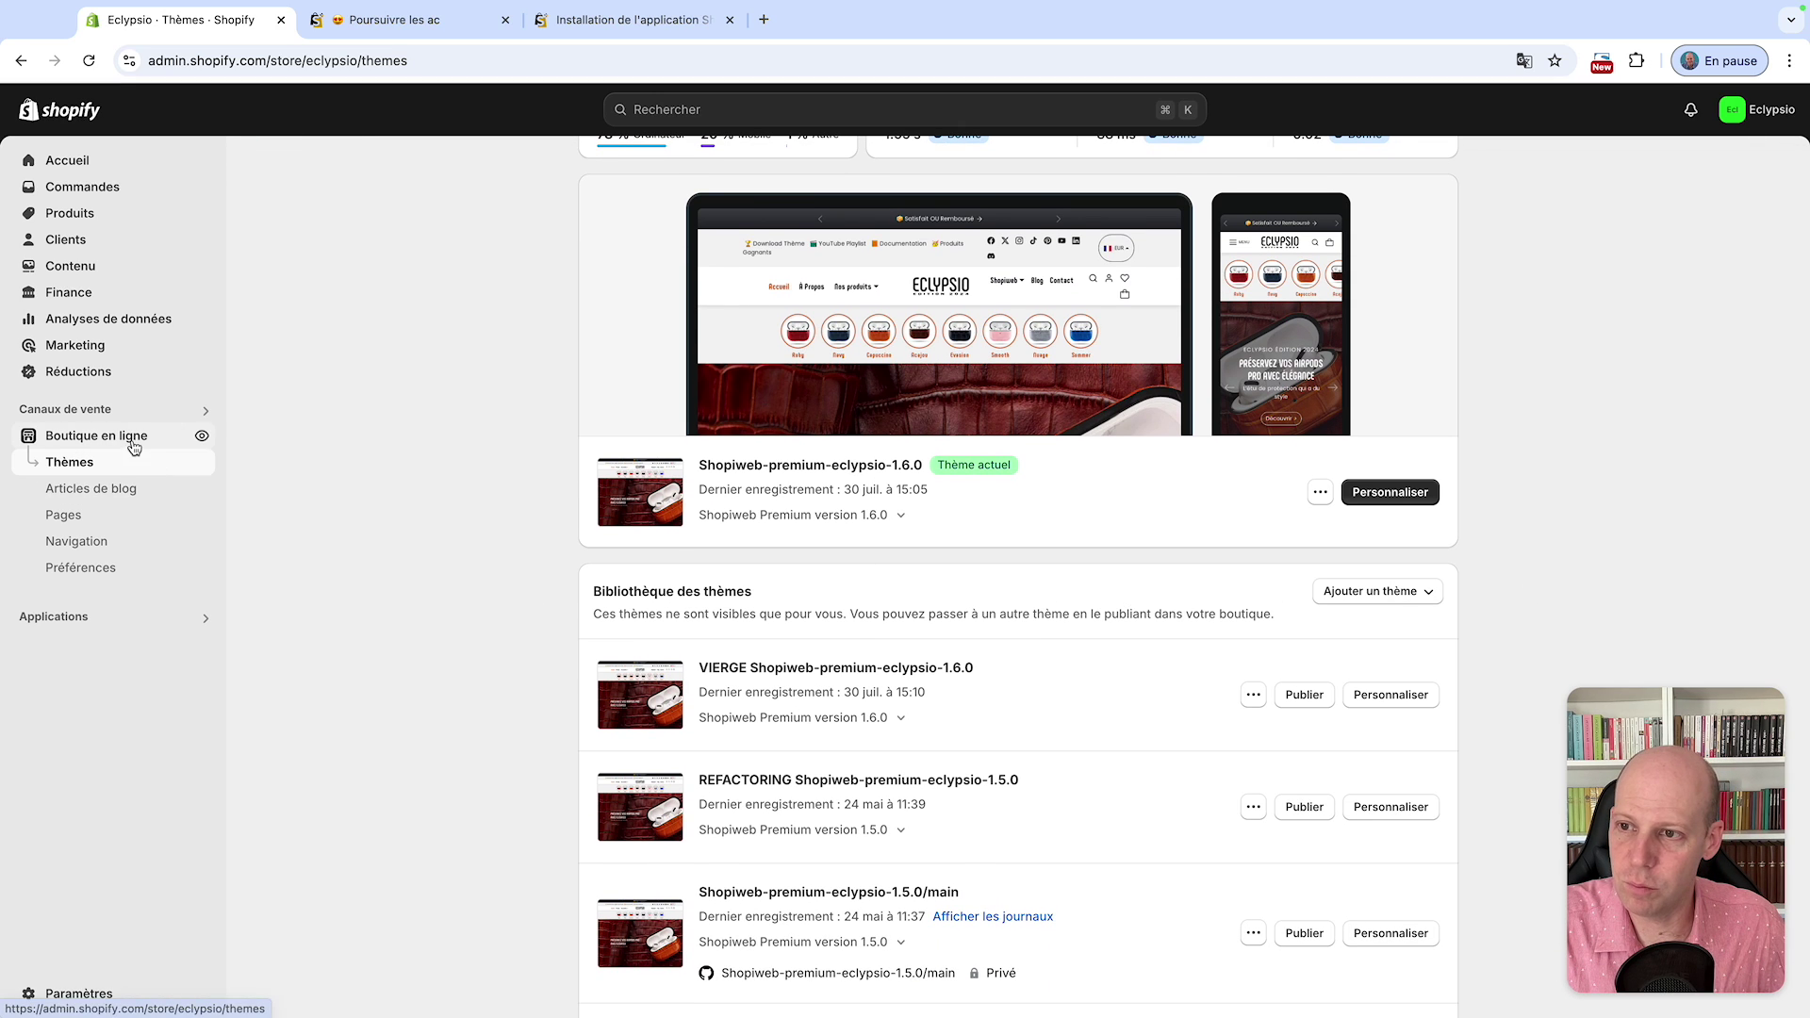
scroll(1010, 565, down, 1)
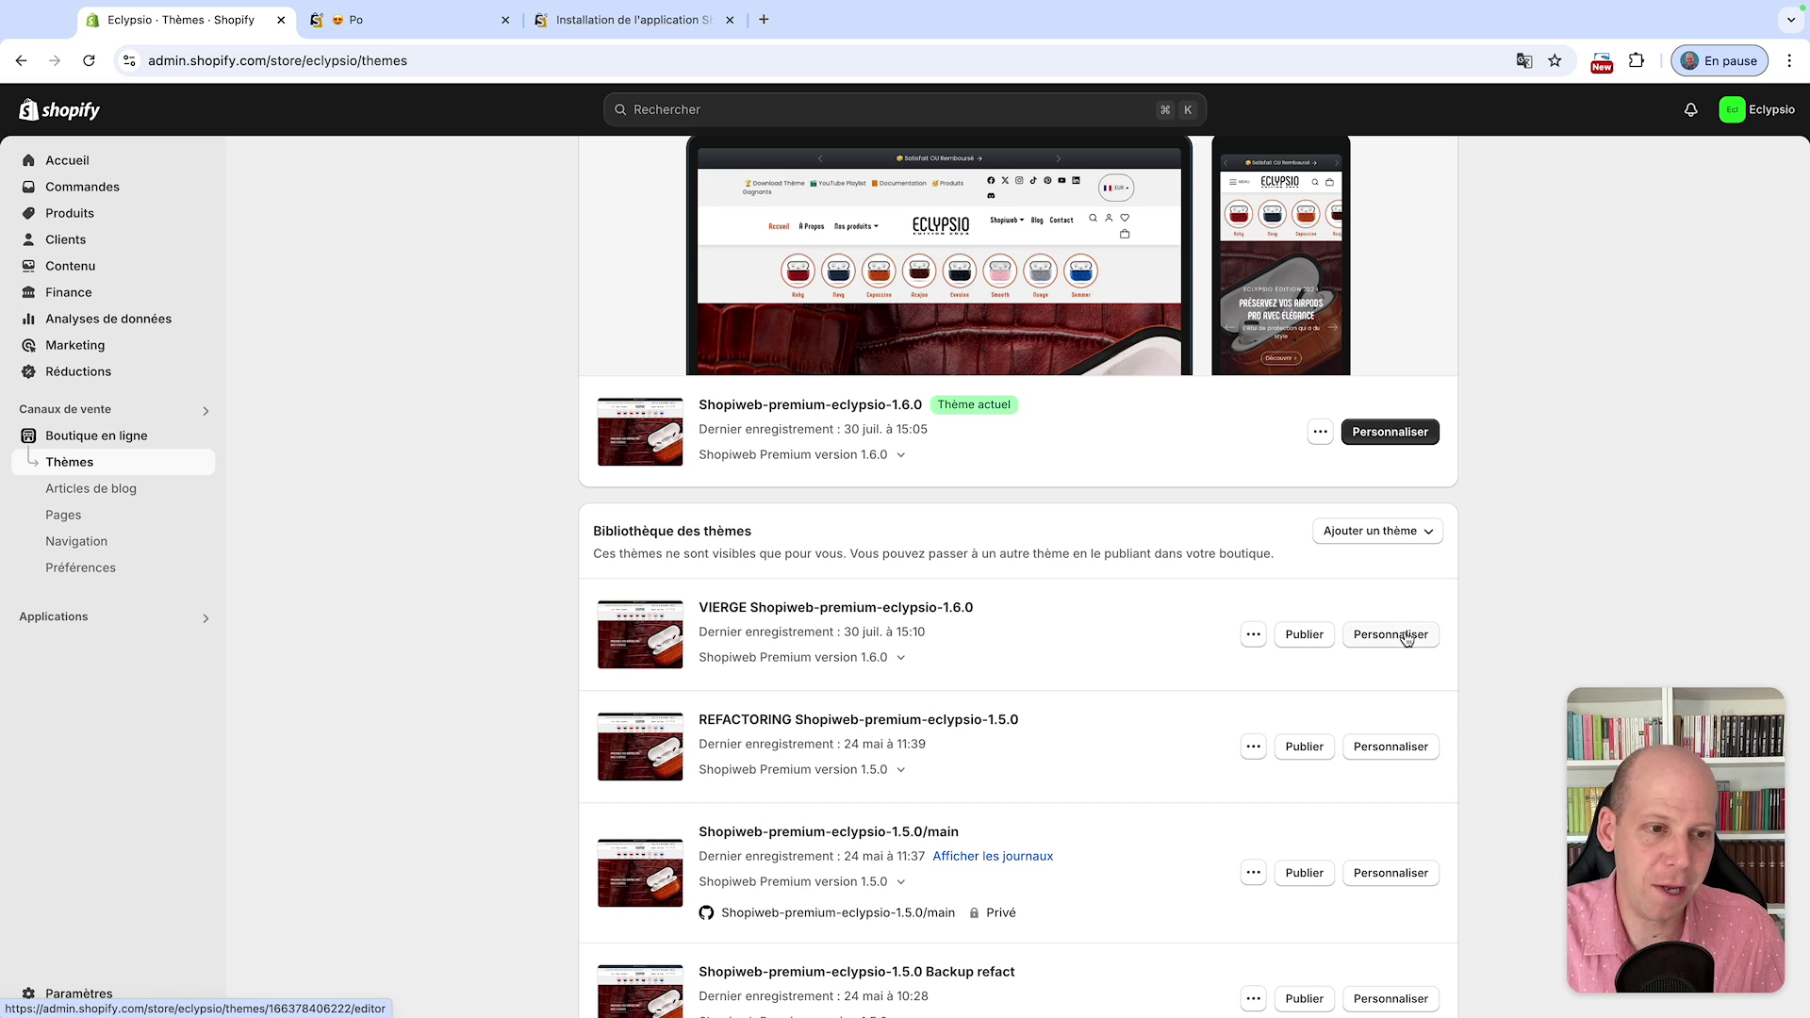
click(1403, 637)
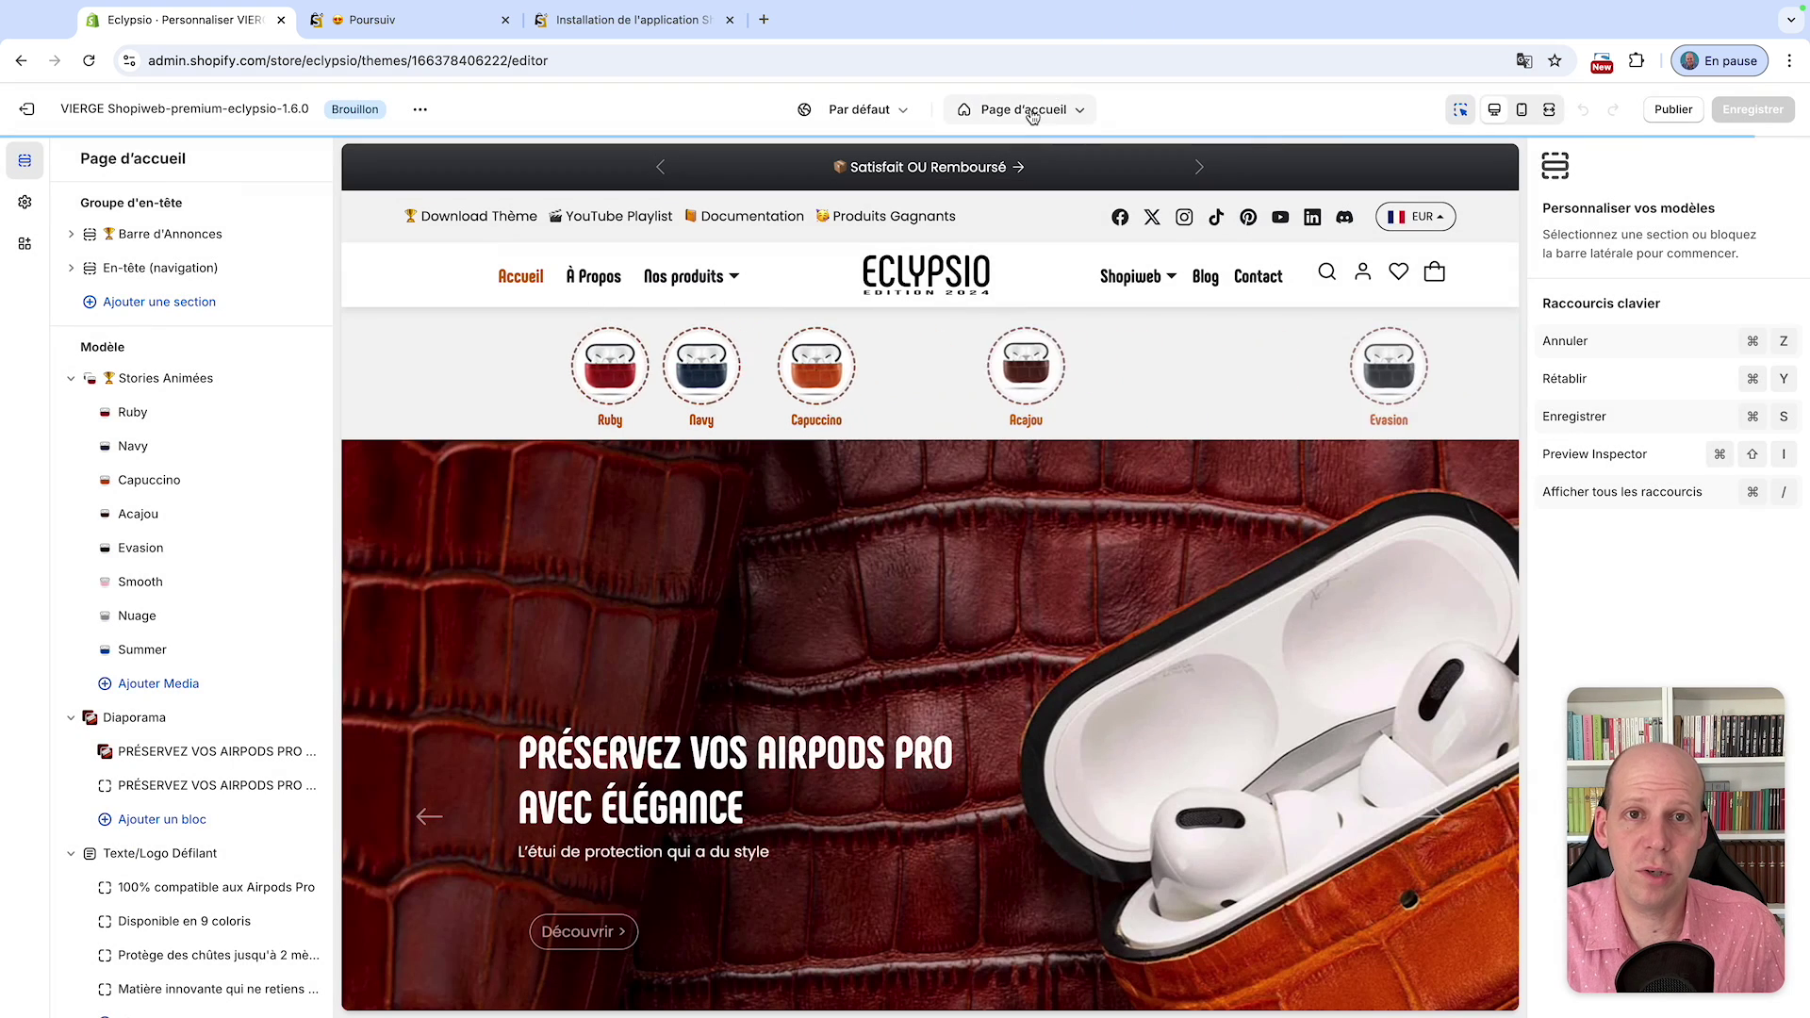
click(1045, 111)
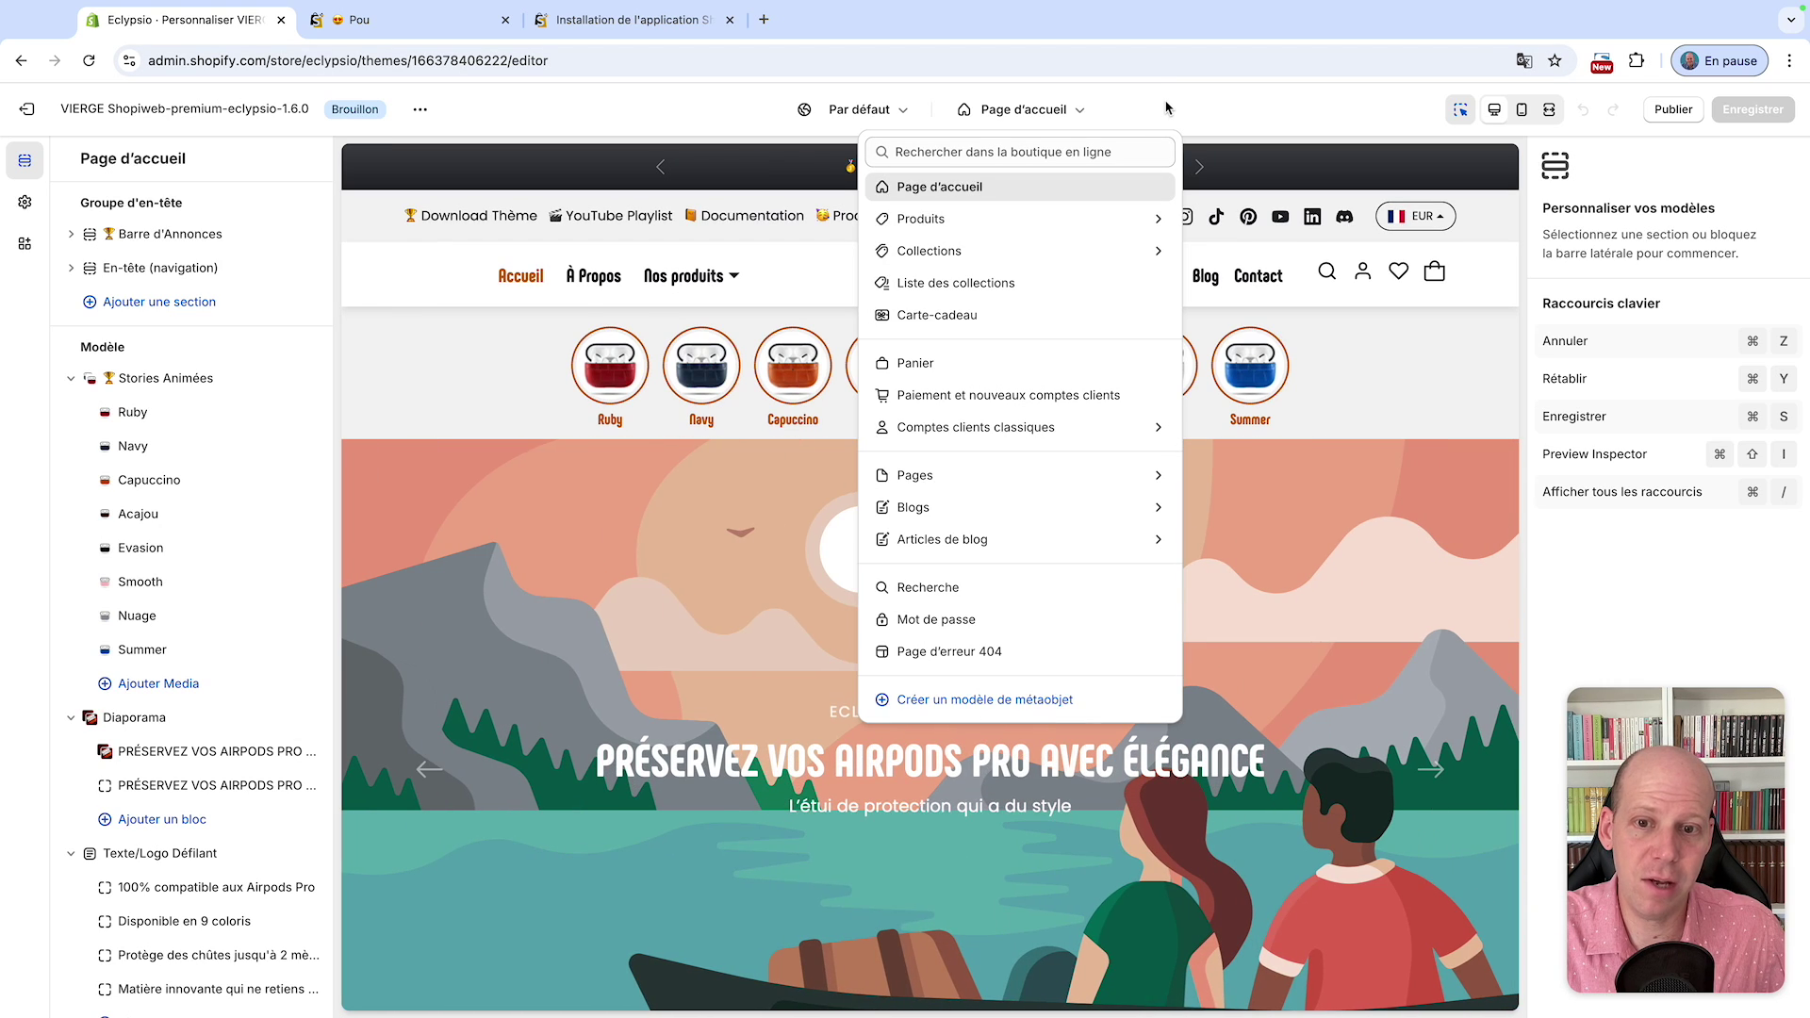
click(1144, 108)
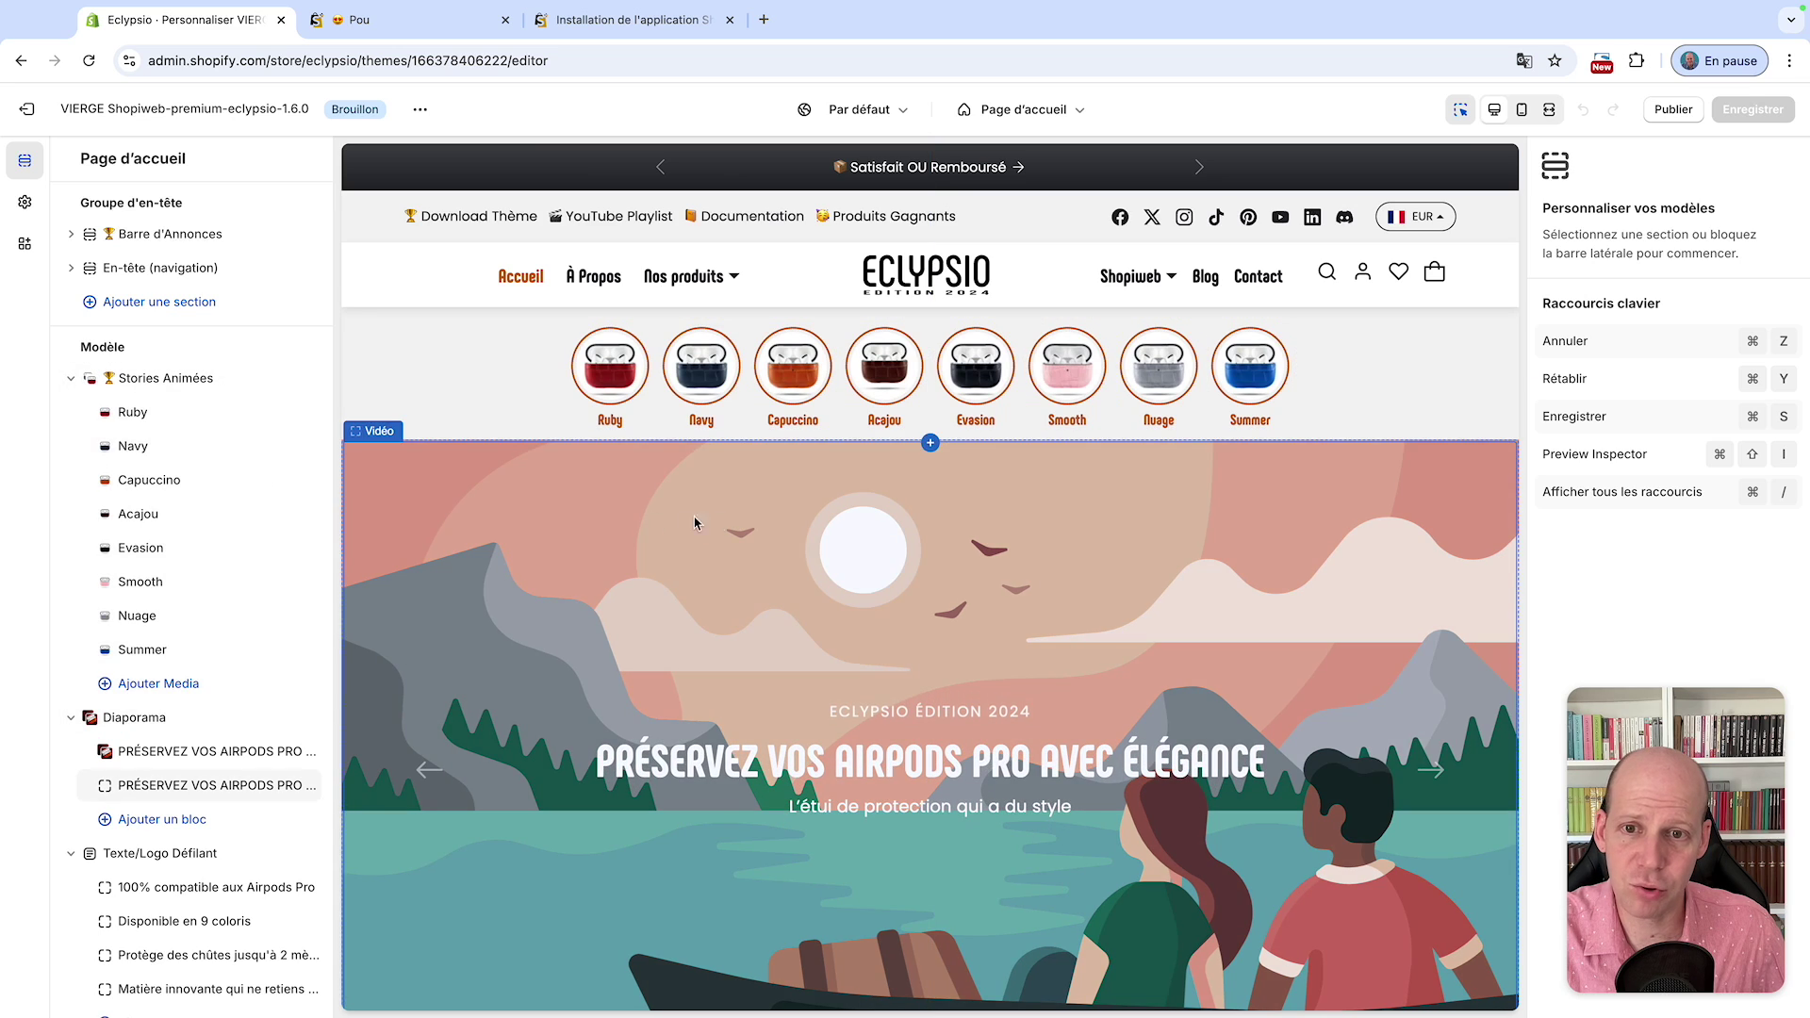
- Add a Texte Déroulant section to the home page, just above the "Disponible en 9 coloris tendances et élégantes" area
scroll(830, 554, down, 10)
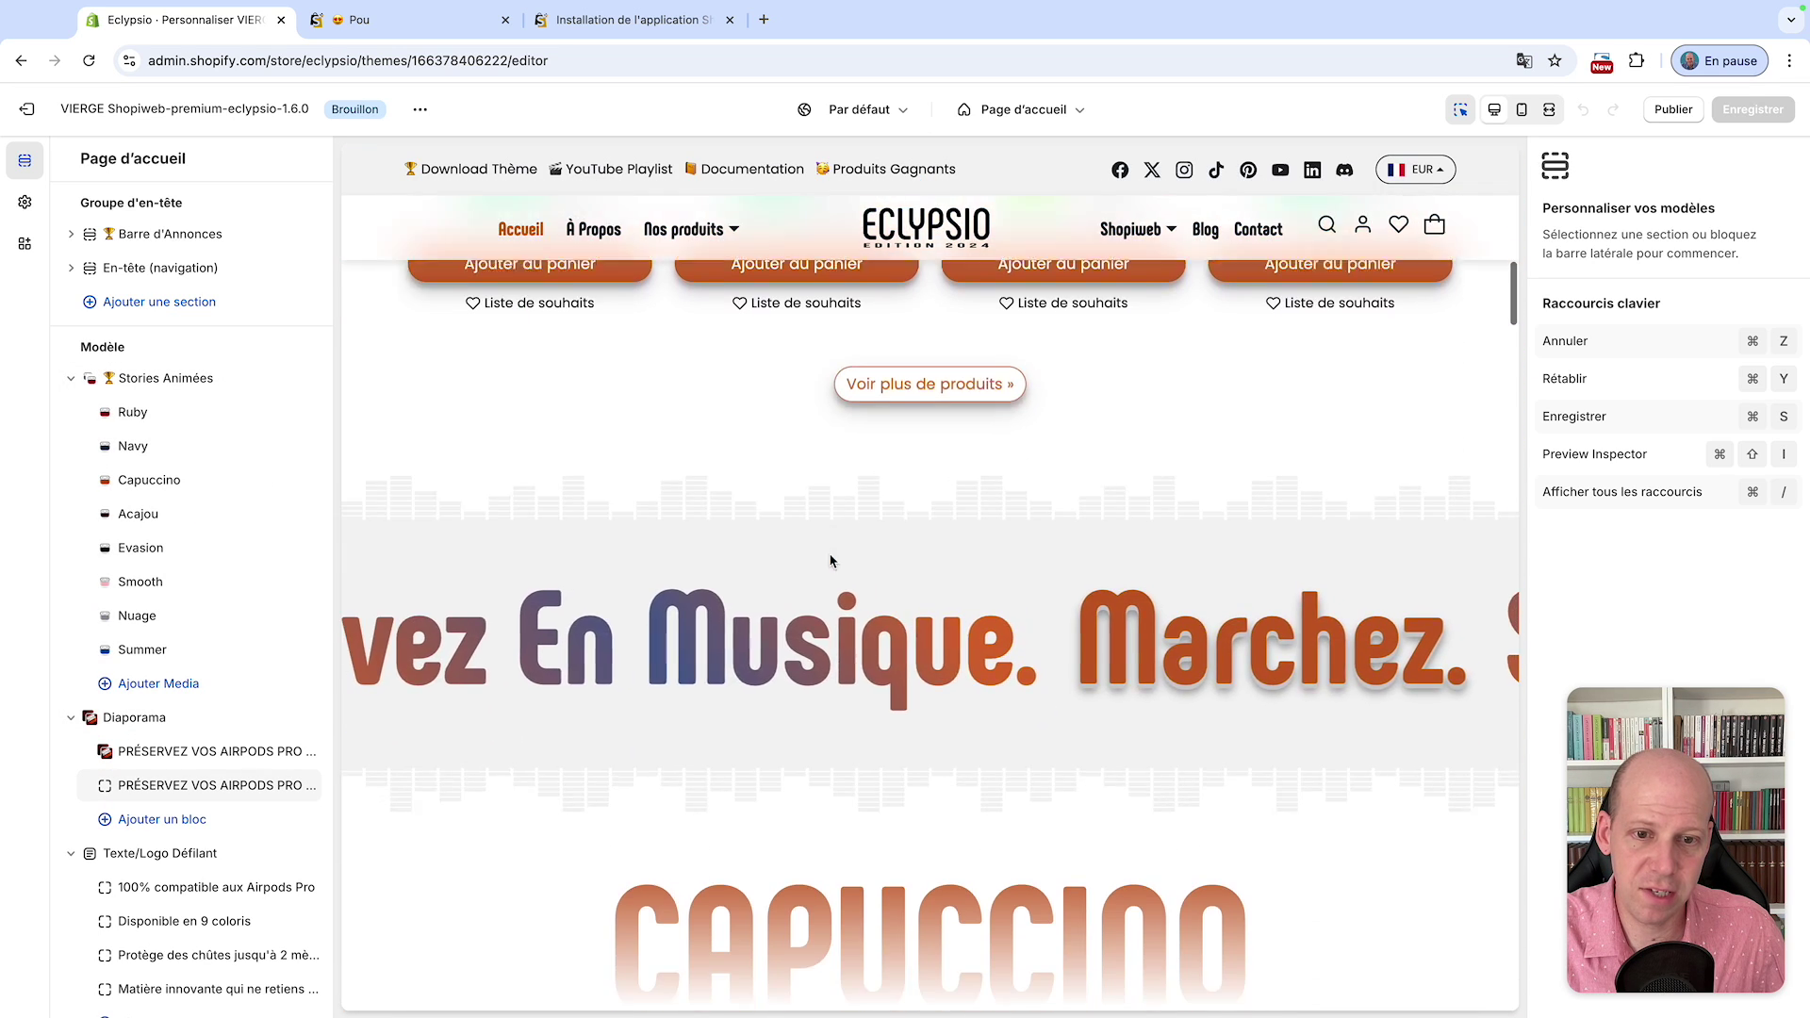
scroll(830, 561, down, 10)
scroll(829, 561, down, 15)
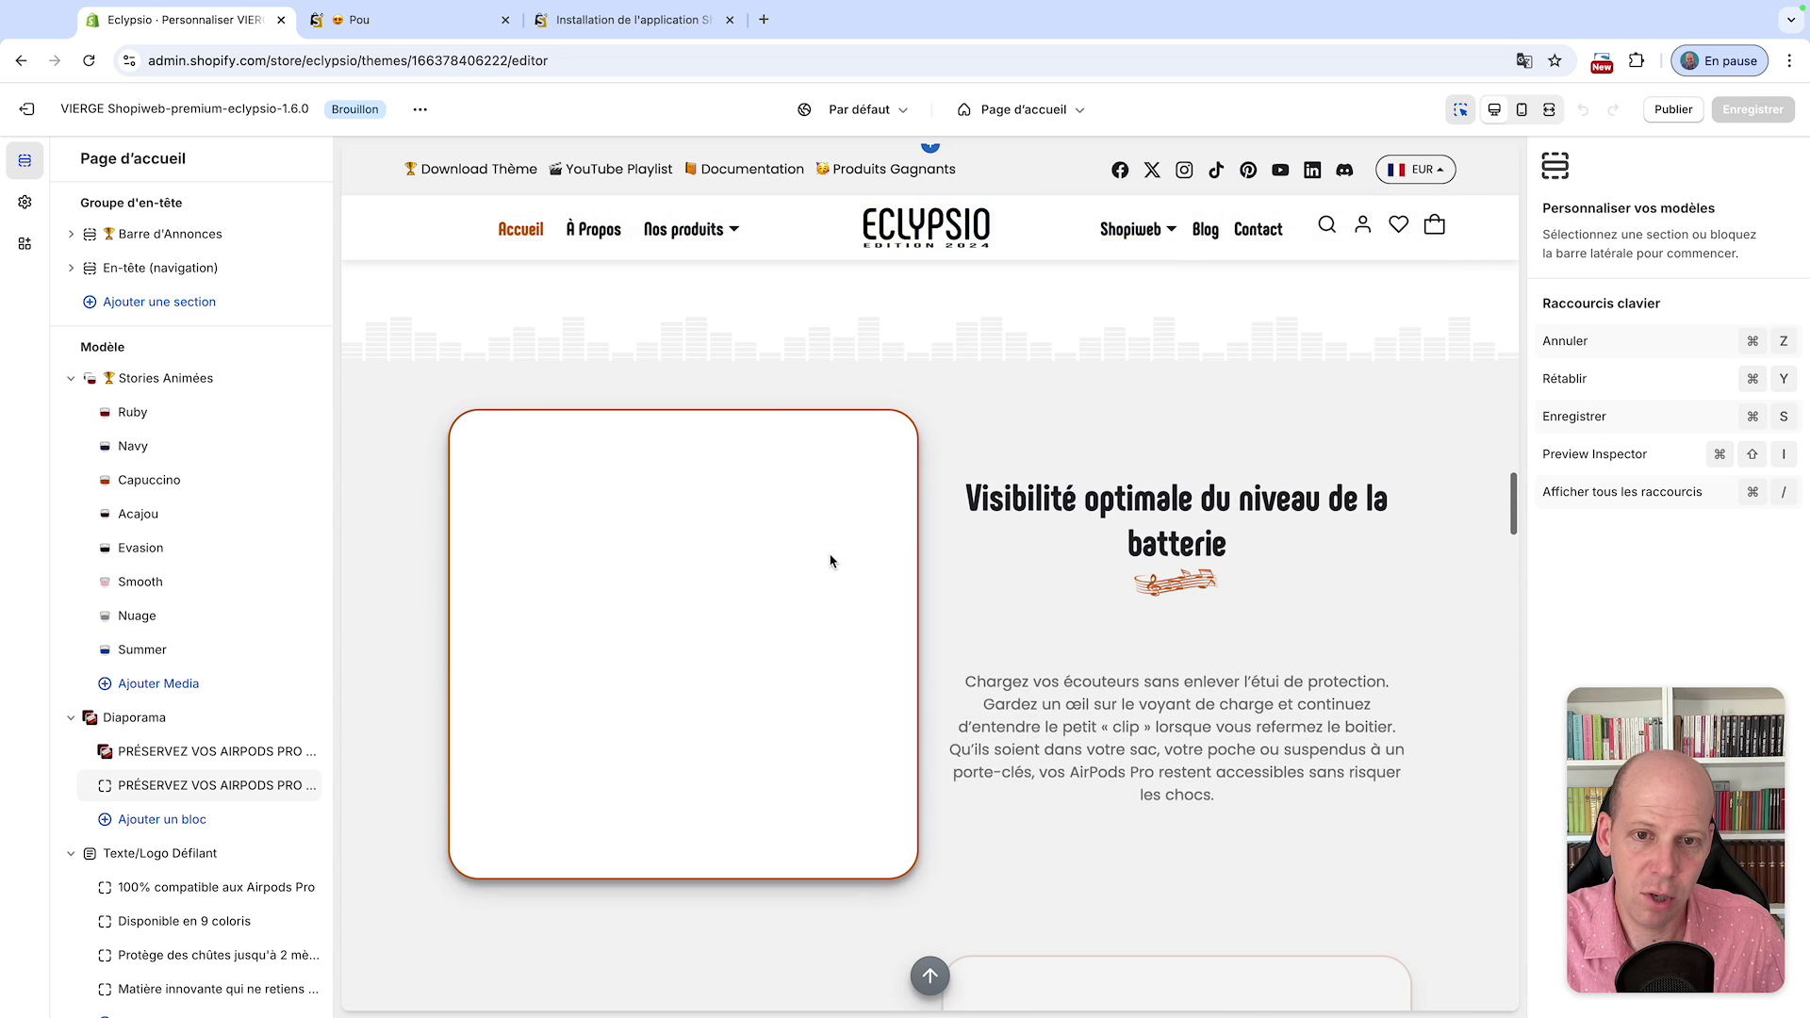
scroll(829, 561, down, 10)
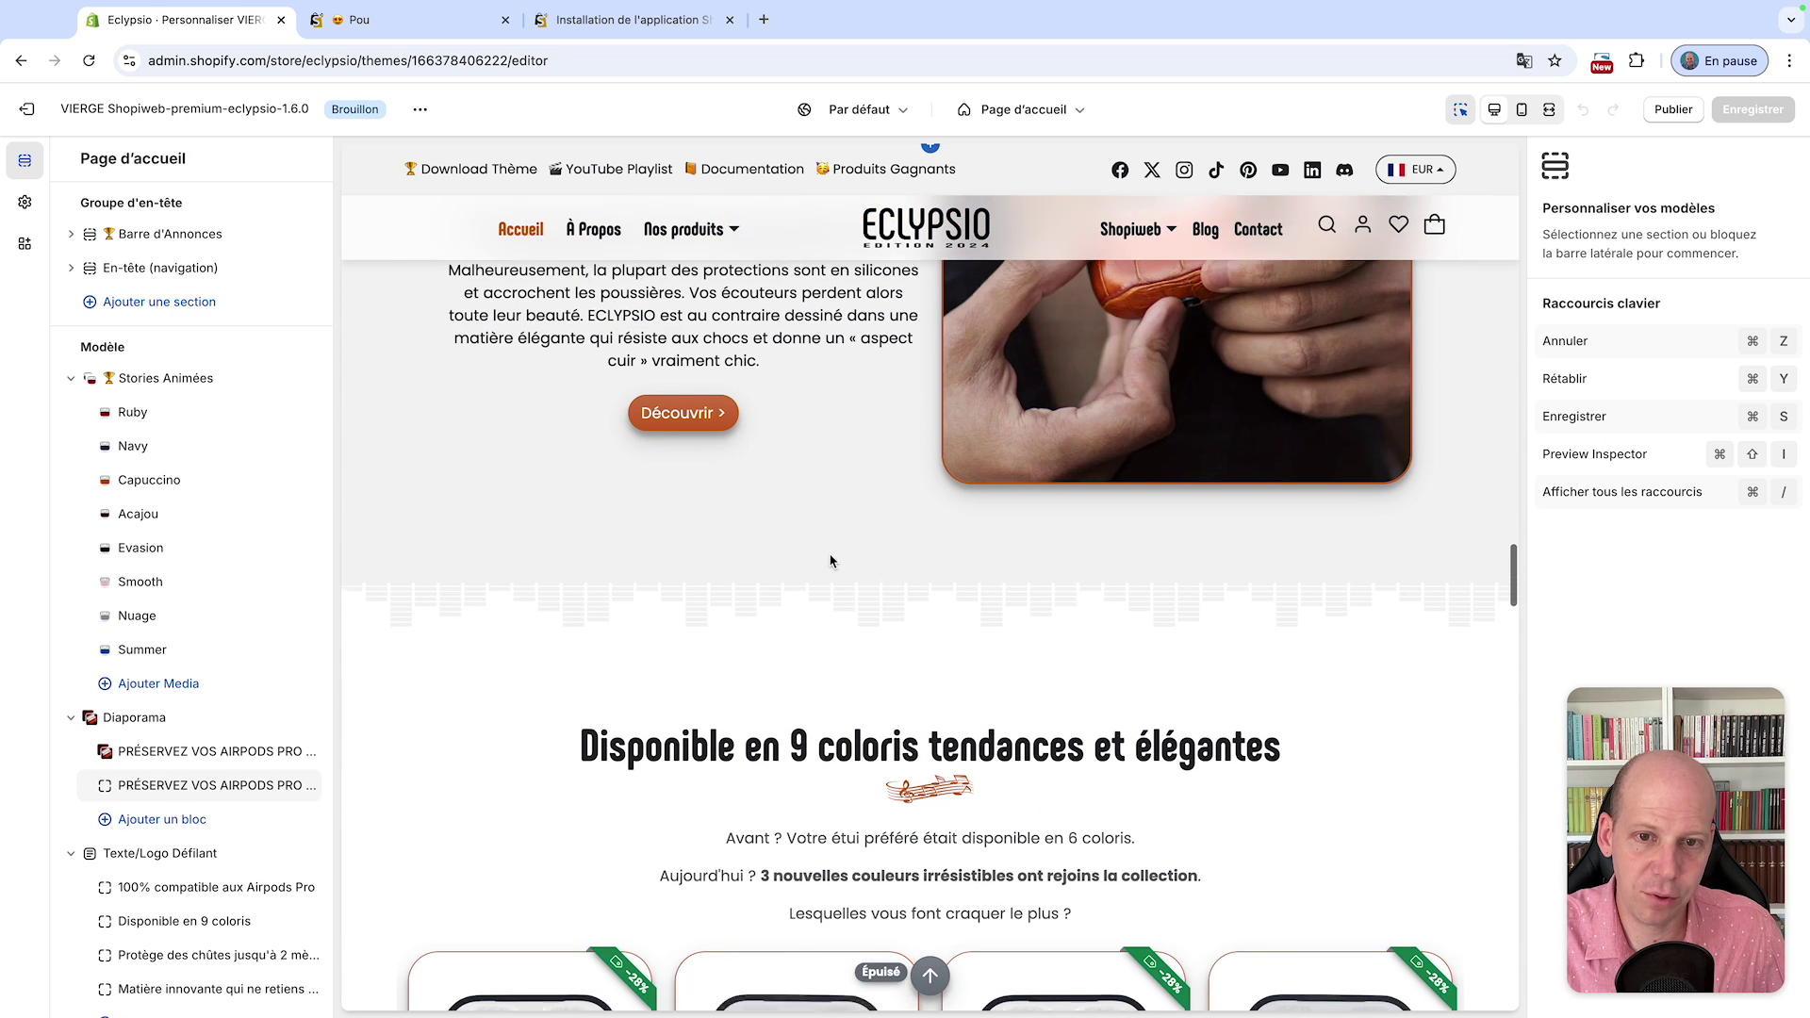
scroll(829, 561, up, 1)
mouse_move(931, 622)
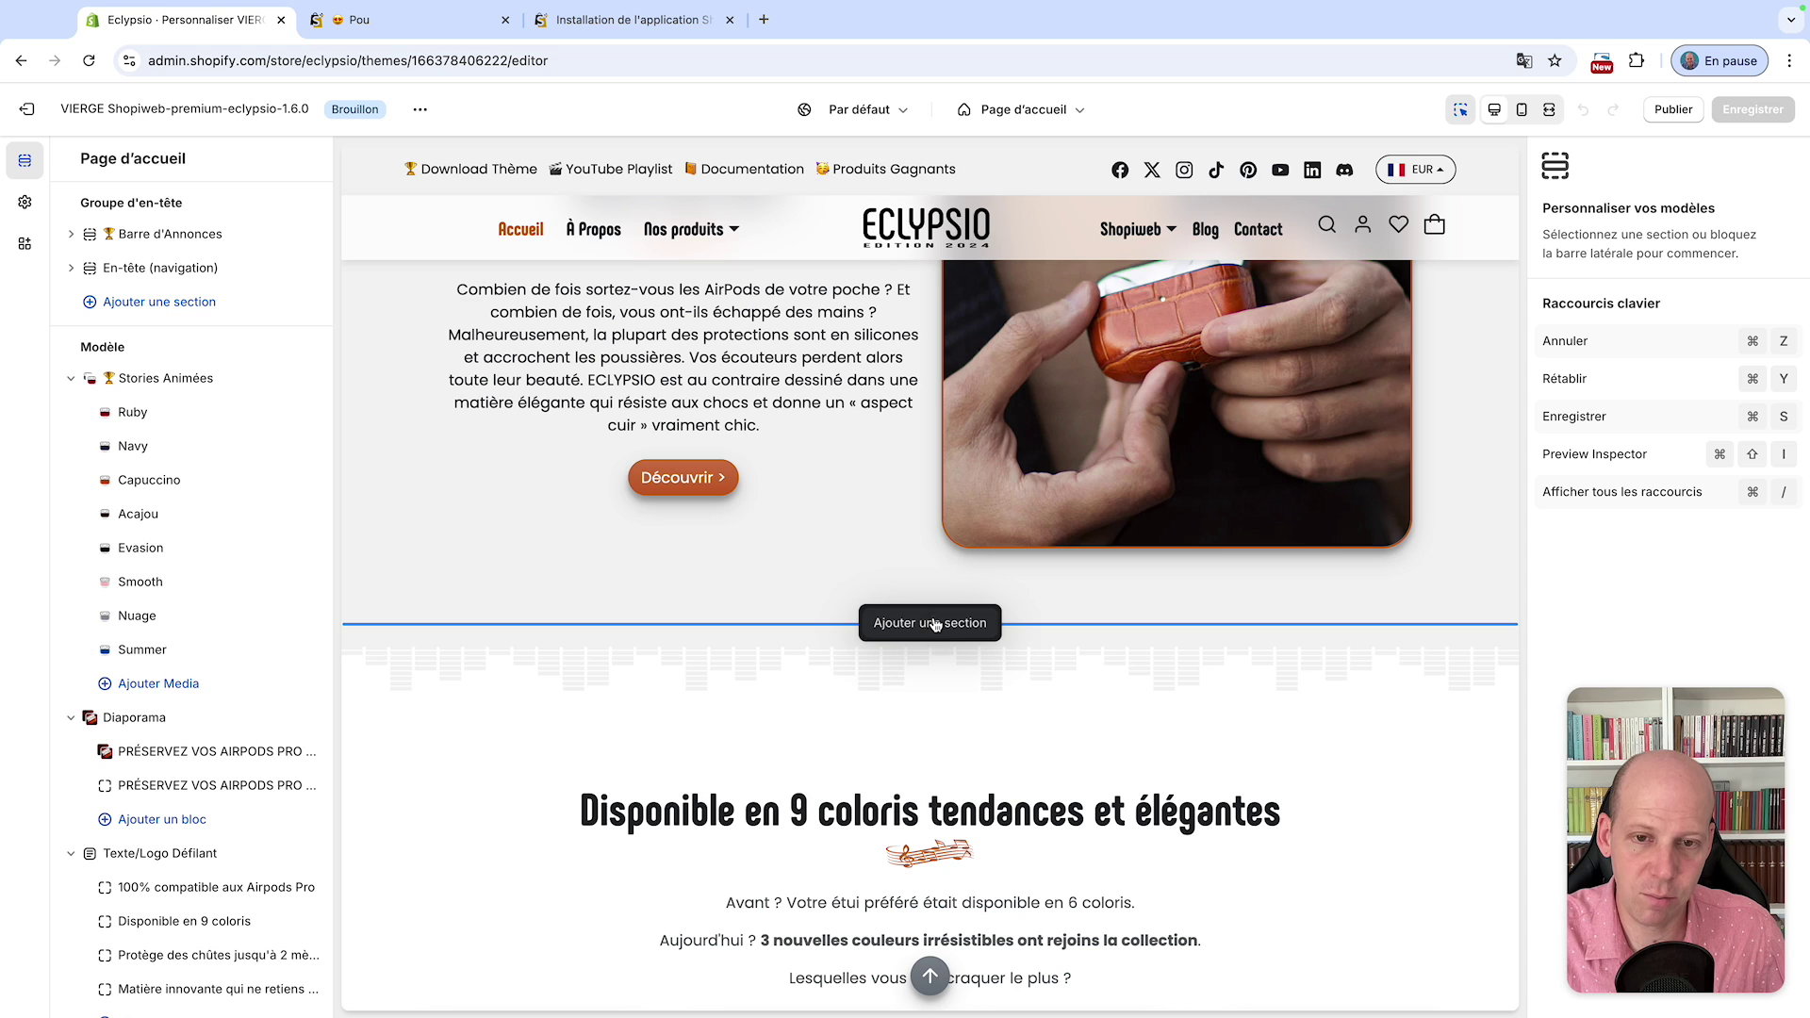
click(943, 626)
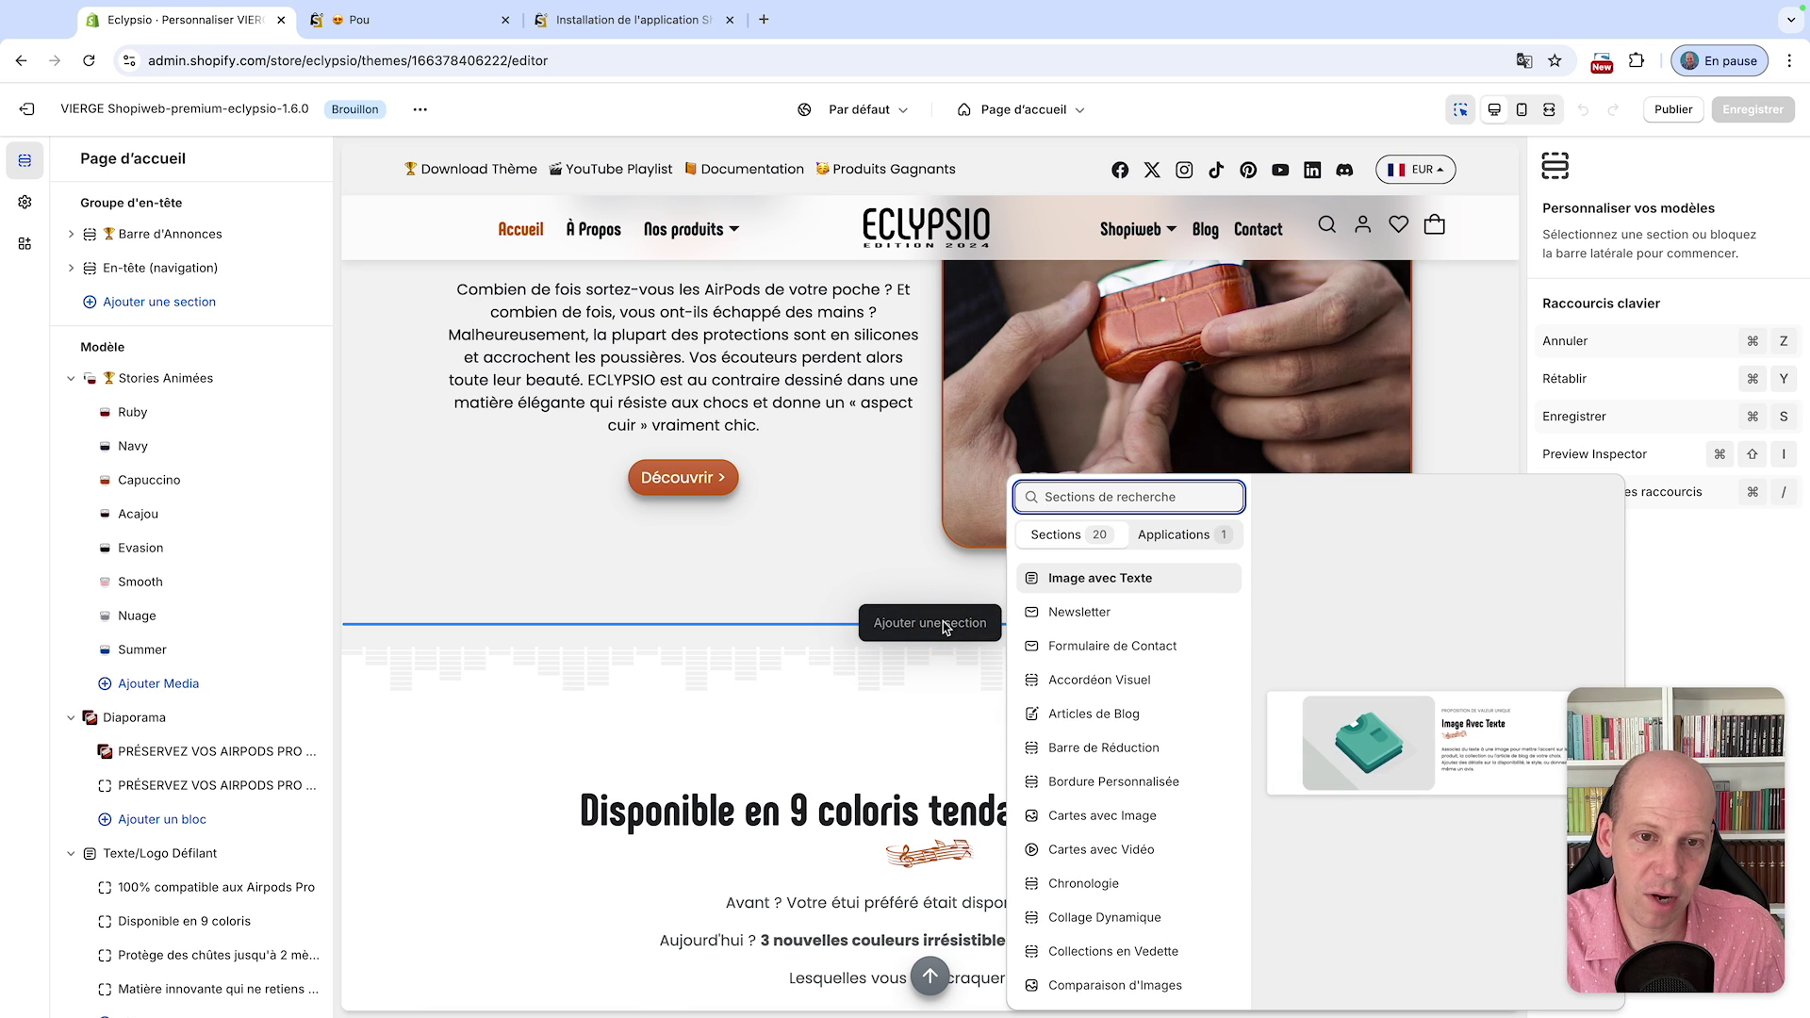
text(texte)
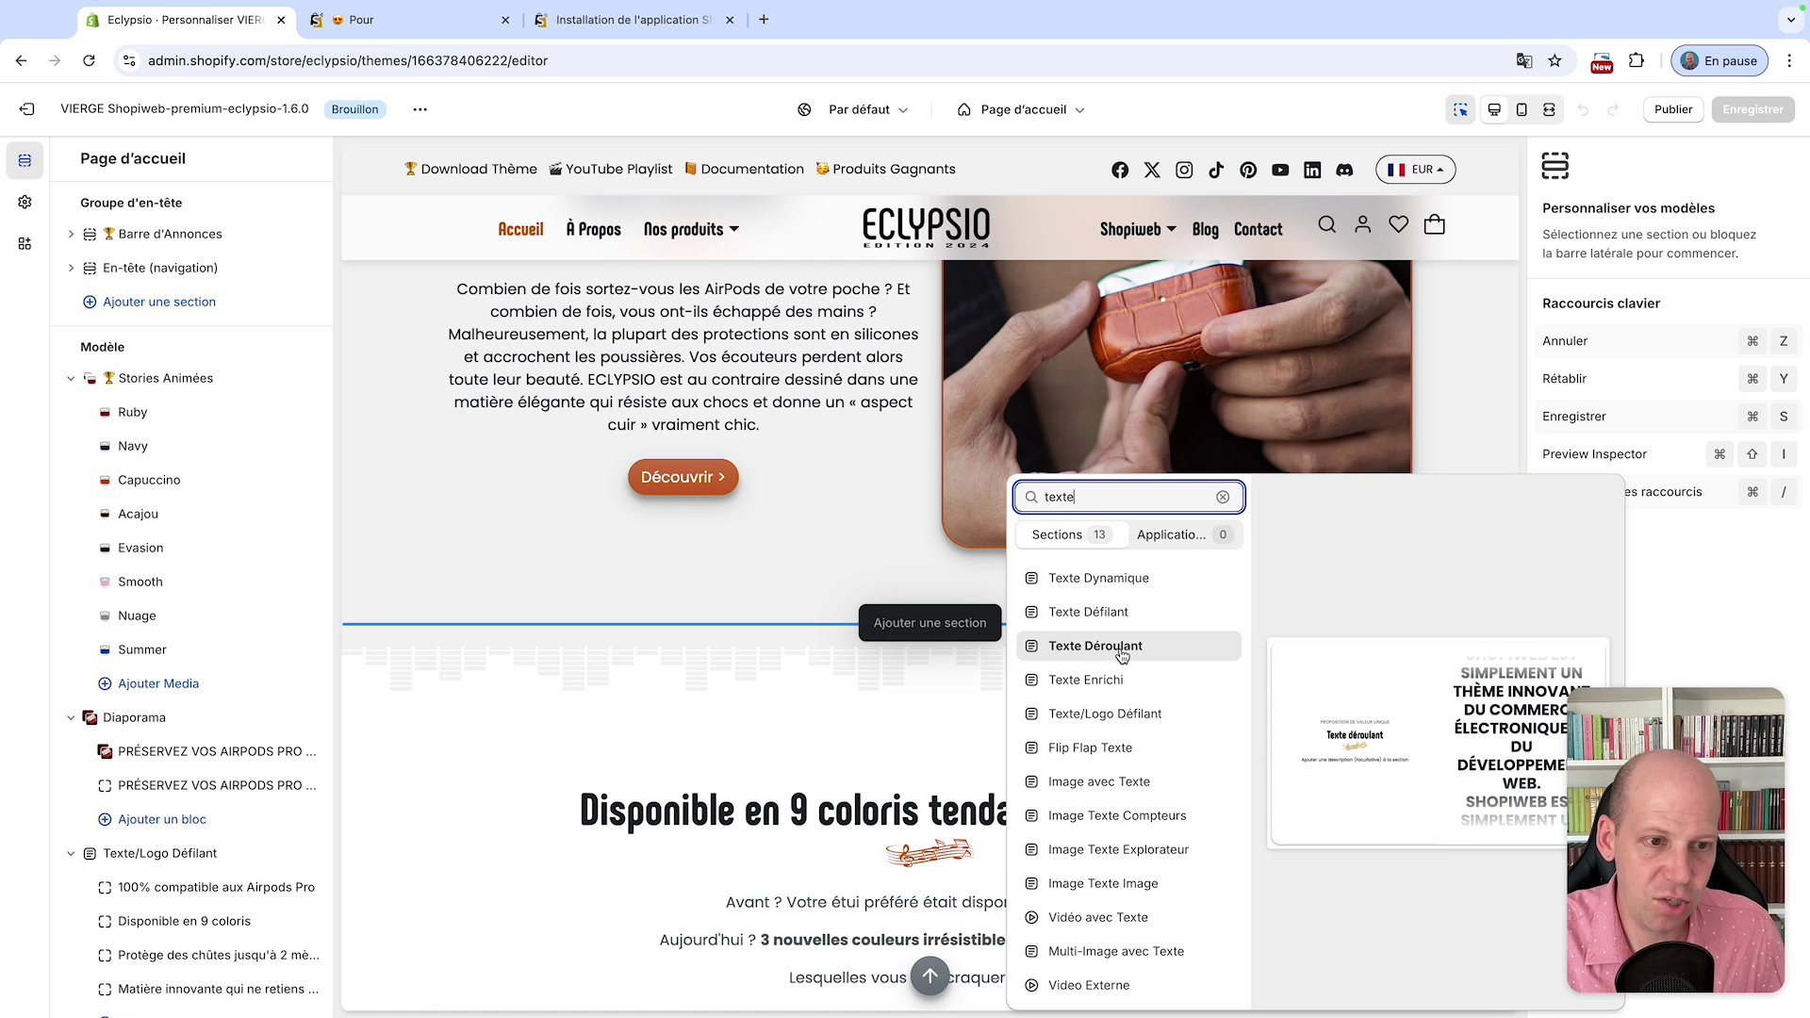
click(1121, 652)
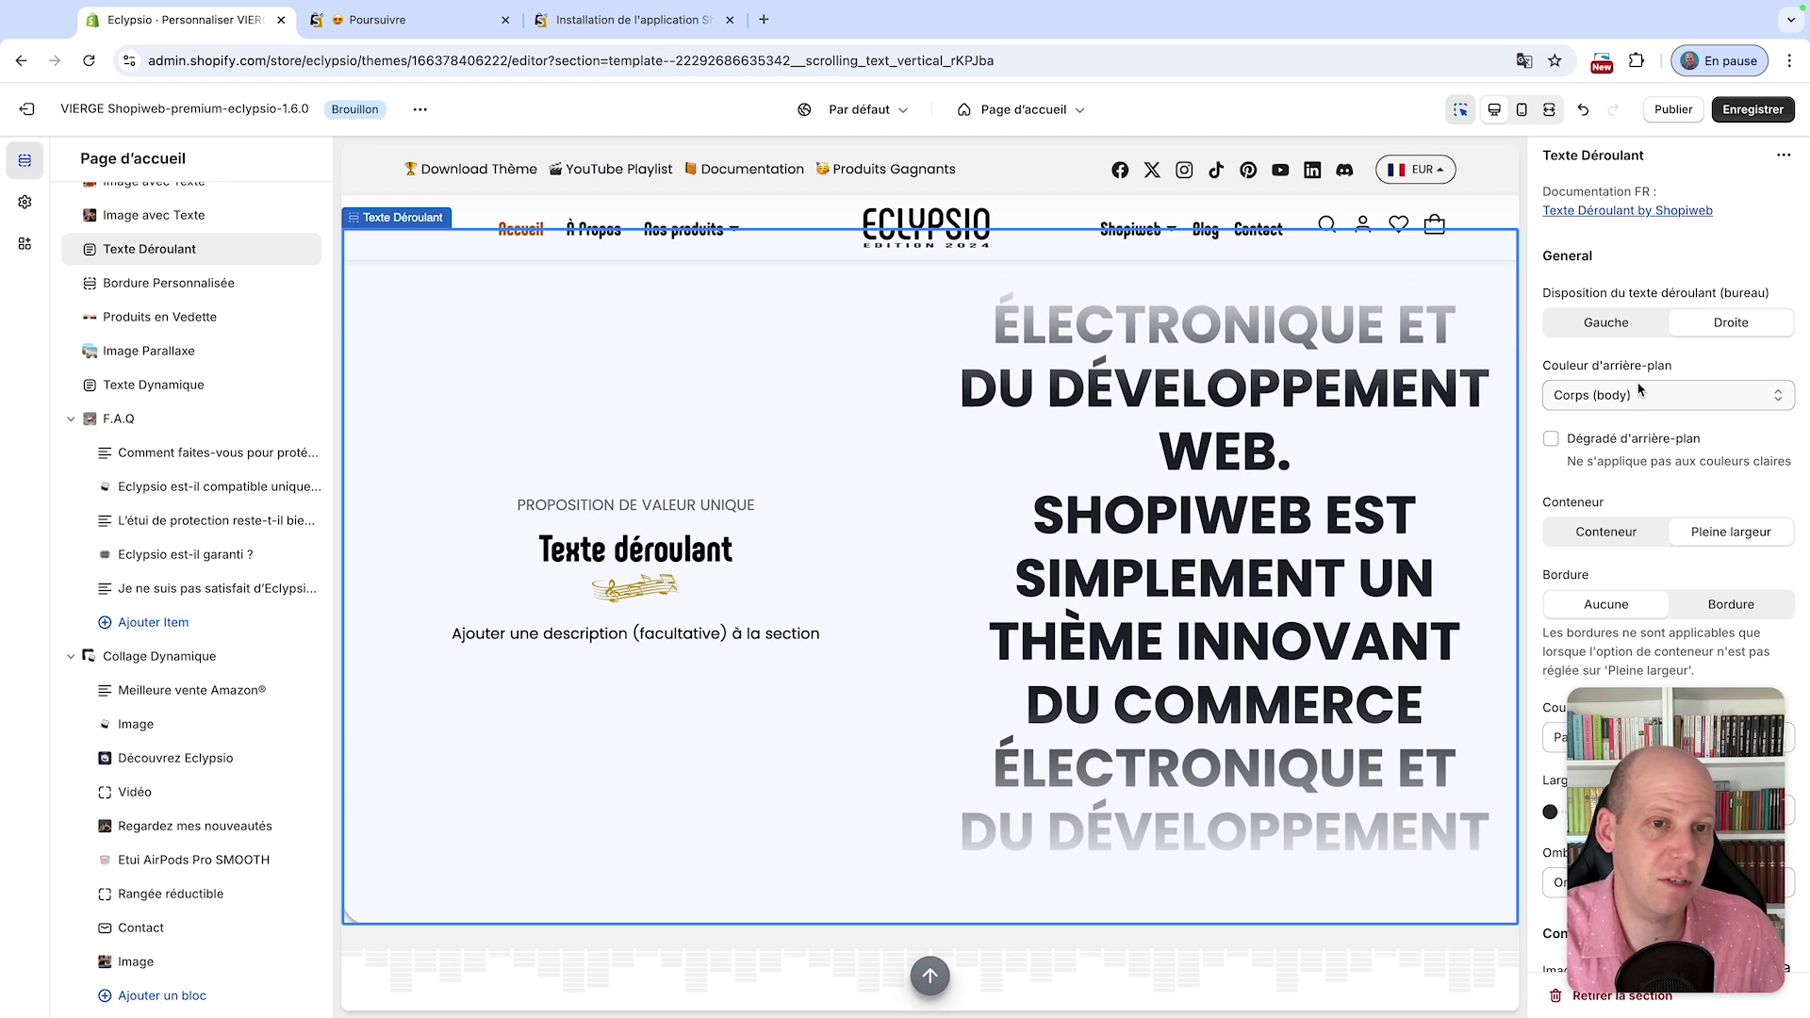
- Set both the upper and lower padding of the Texte Déroulant section to 13 and check the spacing in the preview
scroll(1287, 421, up, 2)
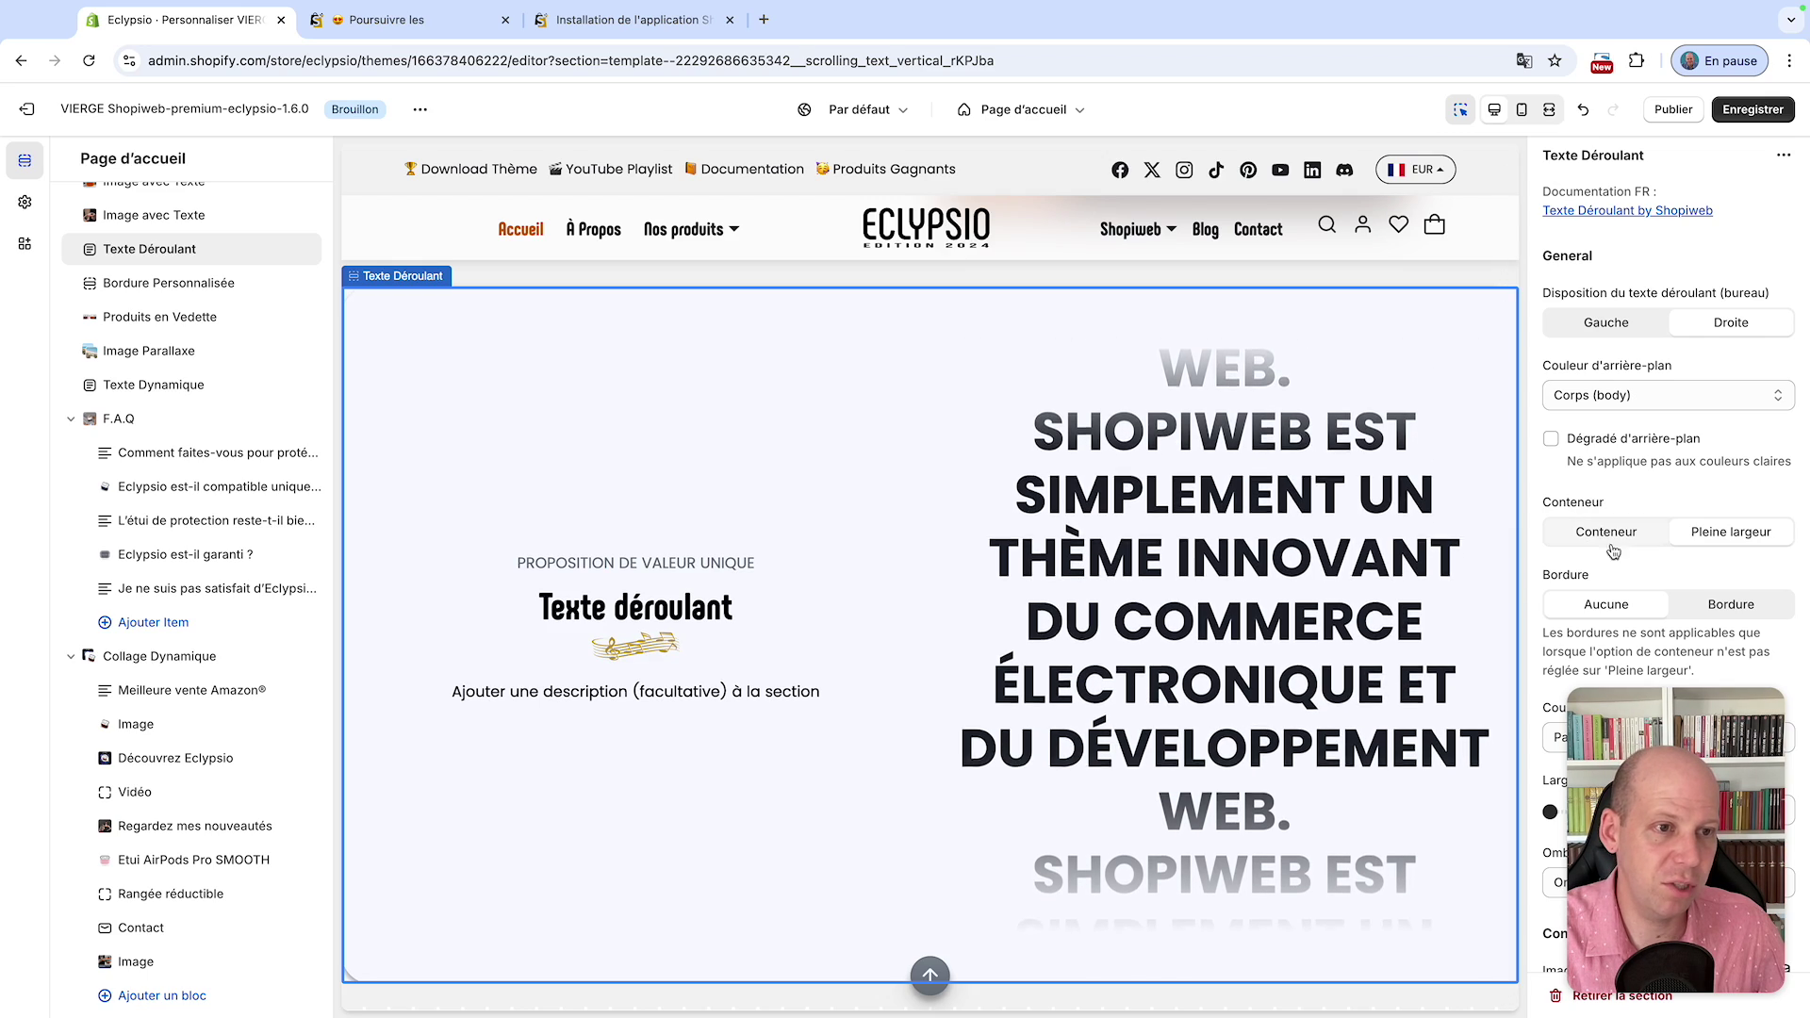
scroll(1683, 630, down, 15)
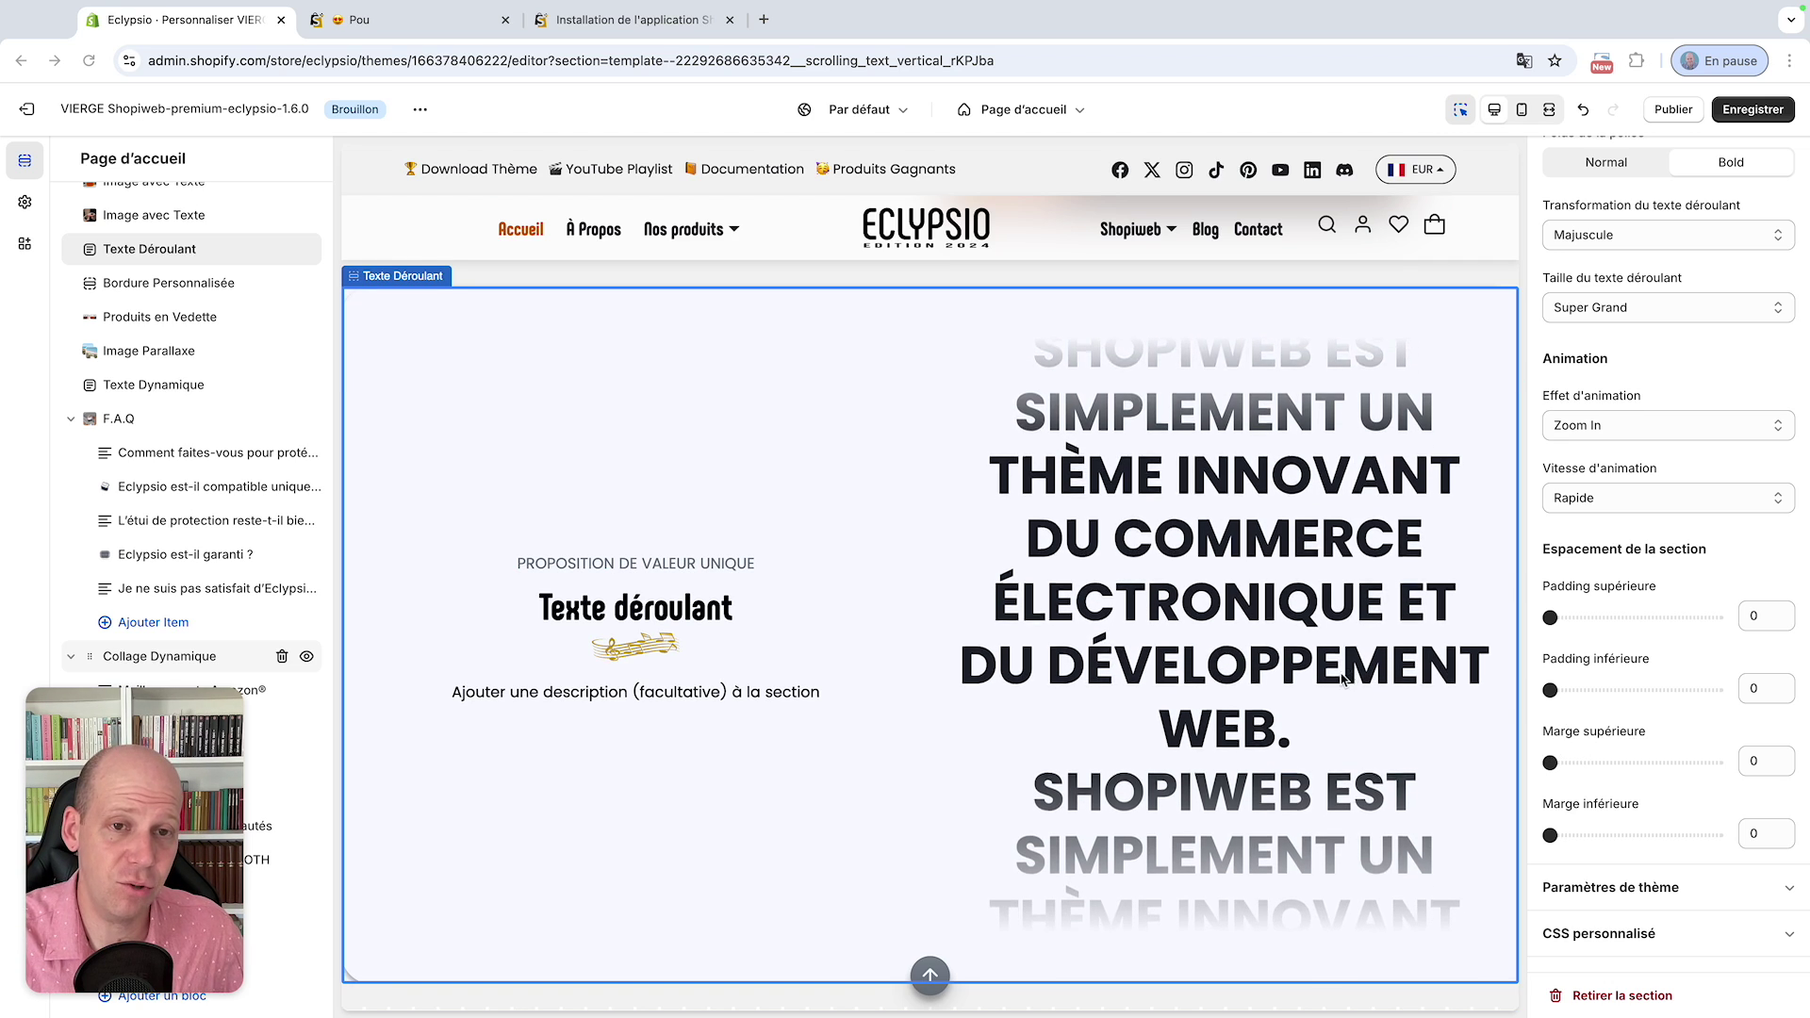
scroll(1343, 680, up, 1)
scroll(1343, 680, down, 1)
scroll(1343, 680, down, 2)
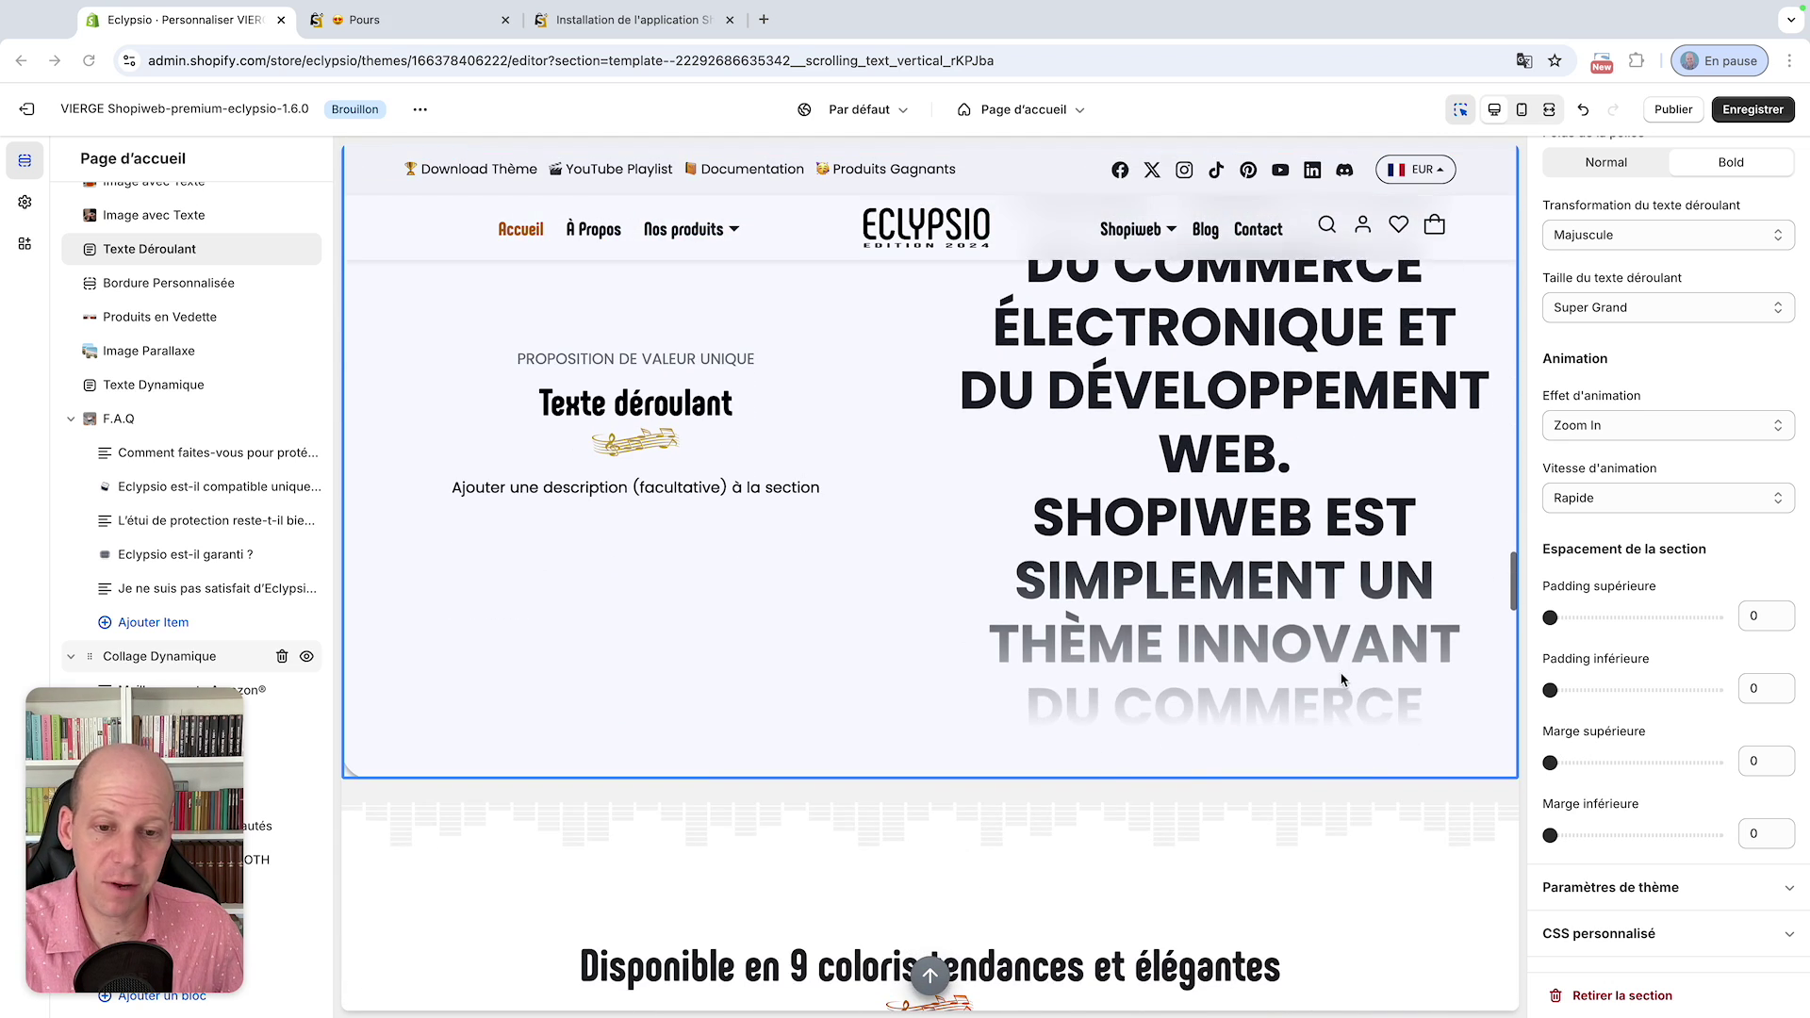
scroll(1347, 678, up, 3)
scroll(1346, 678, down, 1)
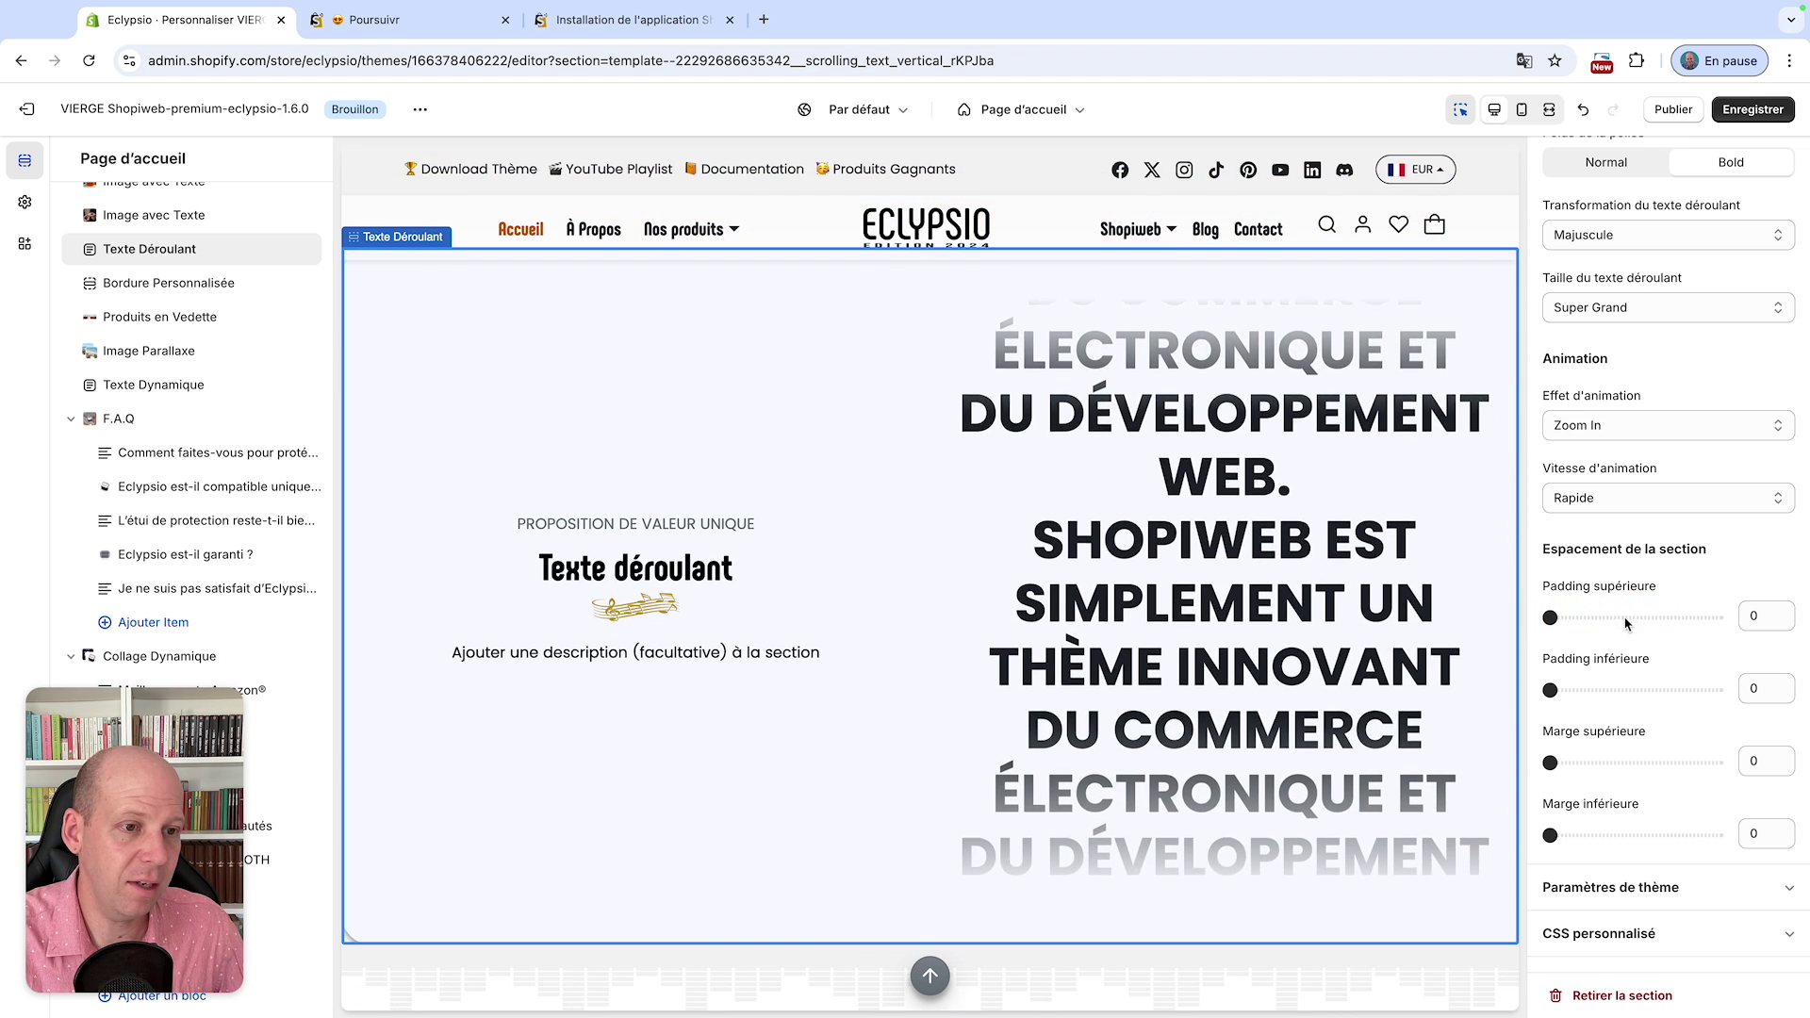
drag(1550, 618, 1658, 618)
drag(1549, 690, 1658, 690)
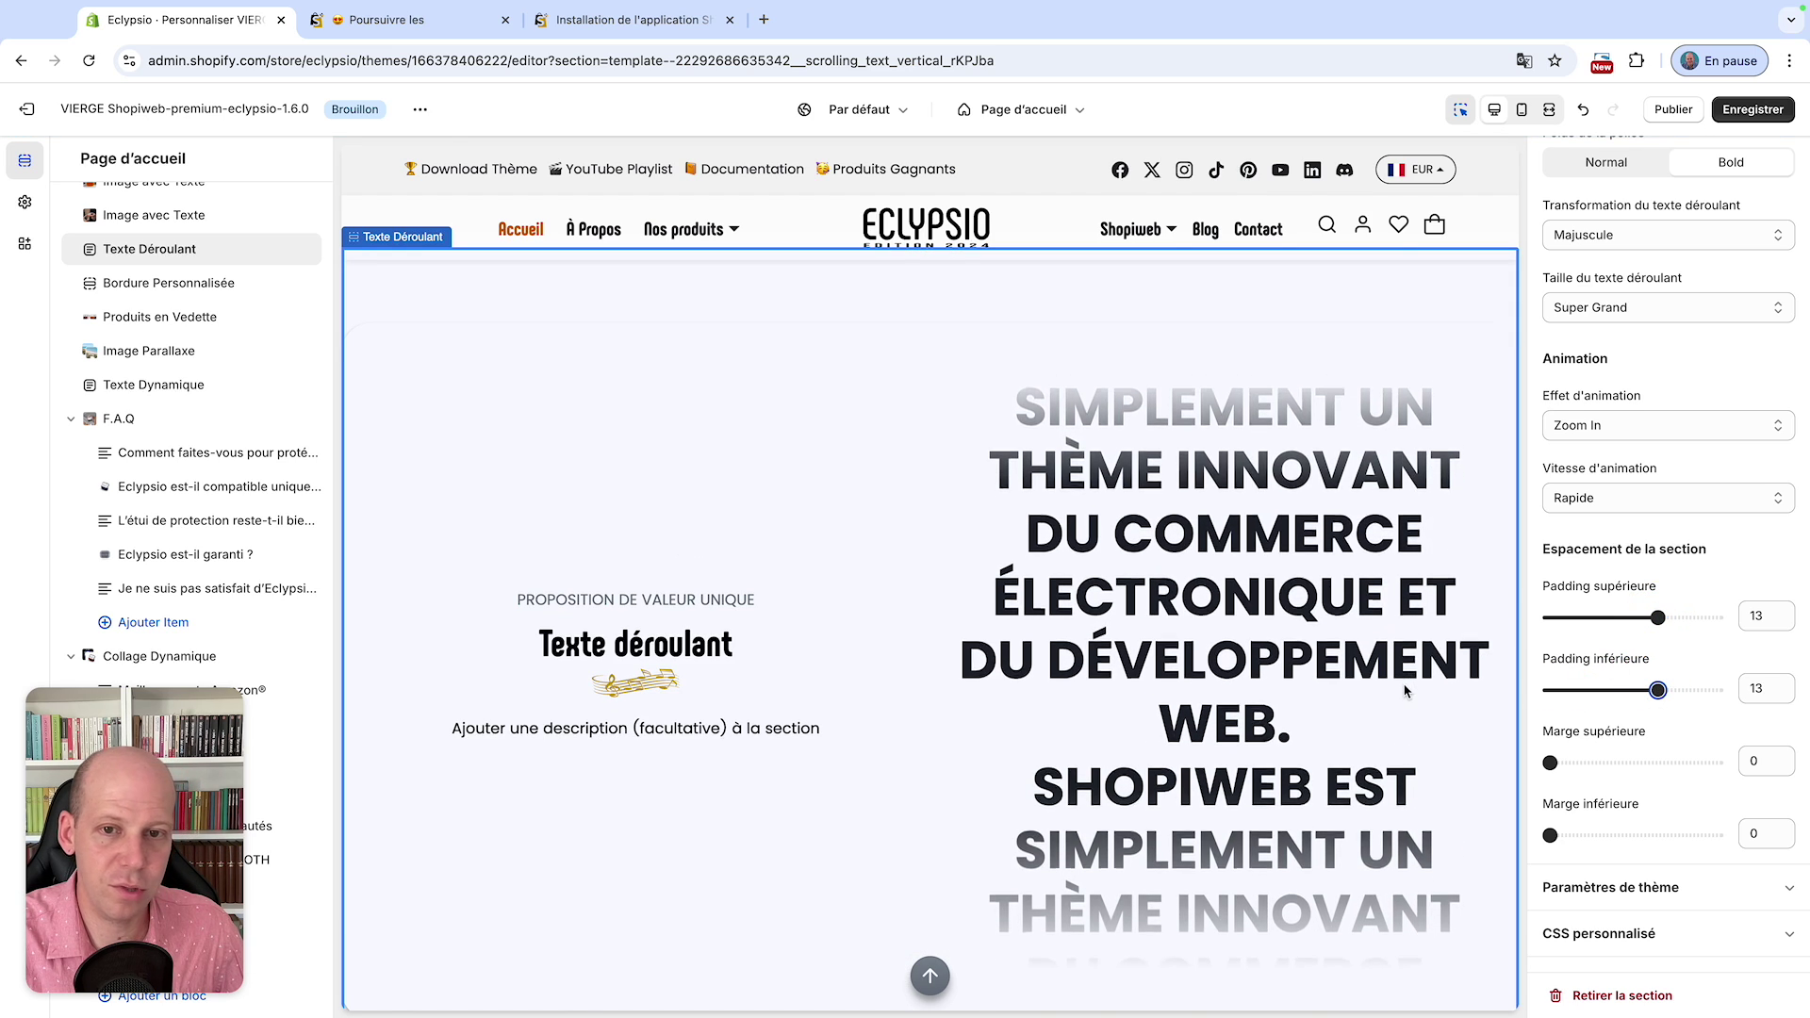
scroll(1404, 691, down, 2)
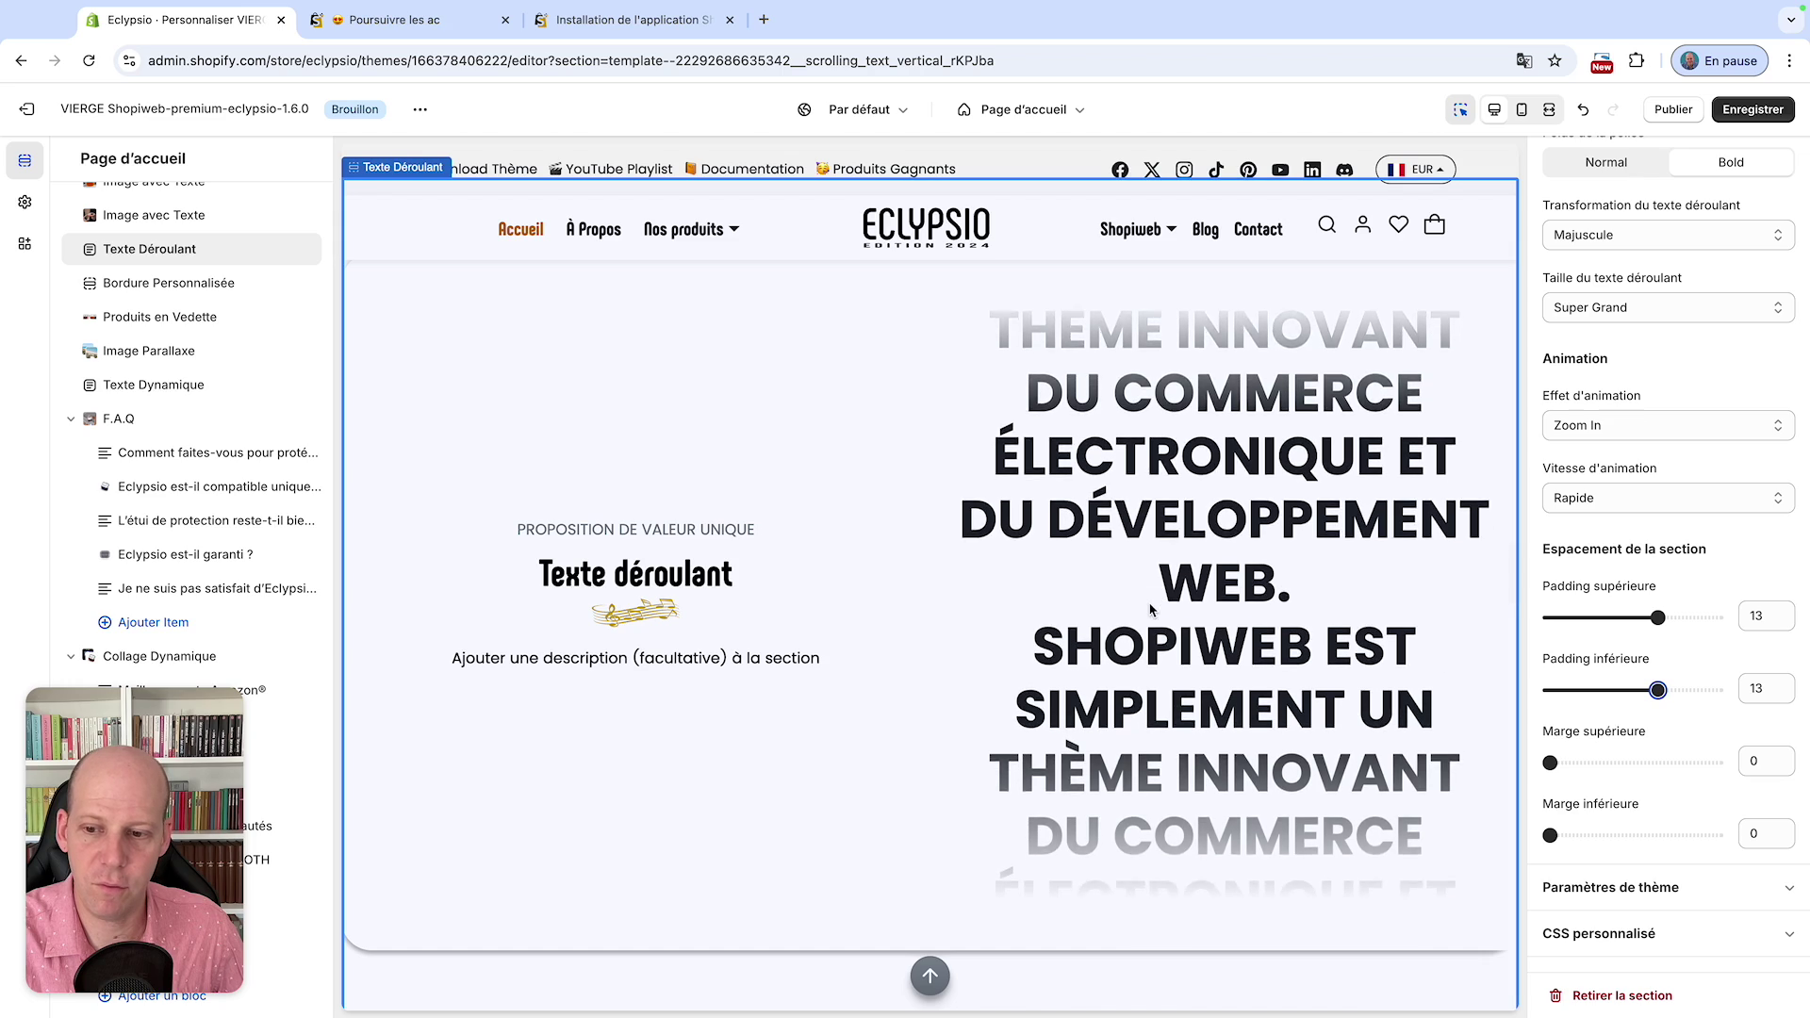
scroll(1150, 610, up, 1)
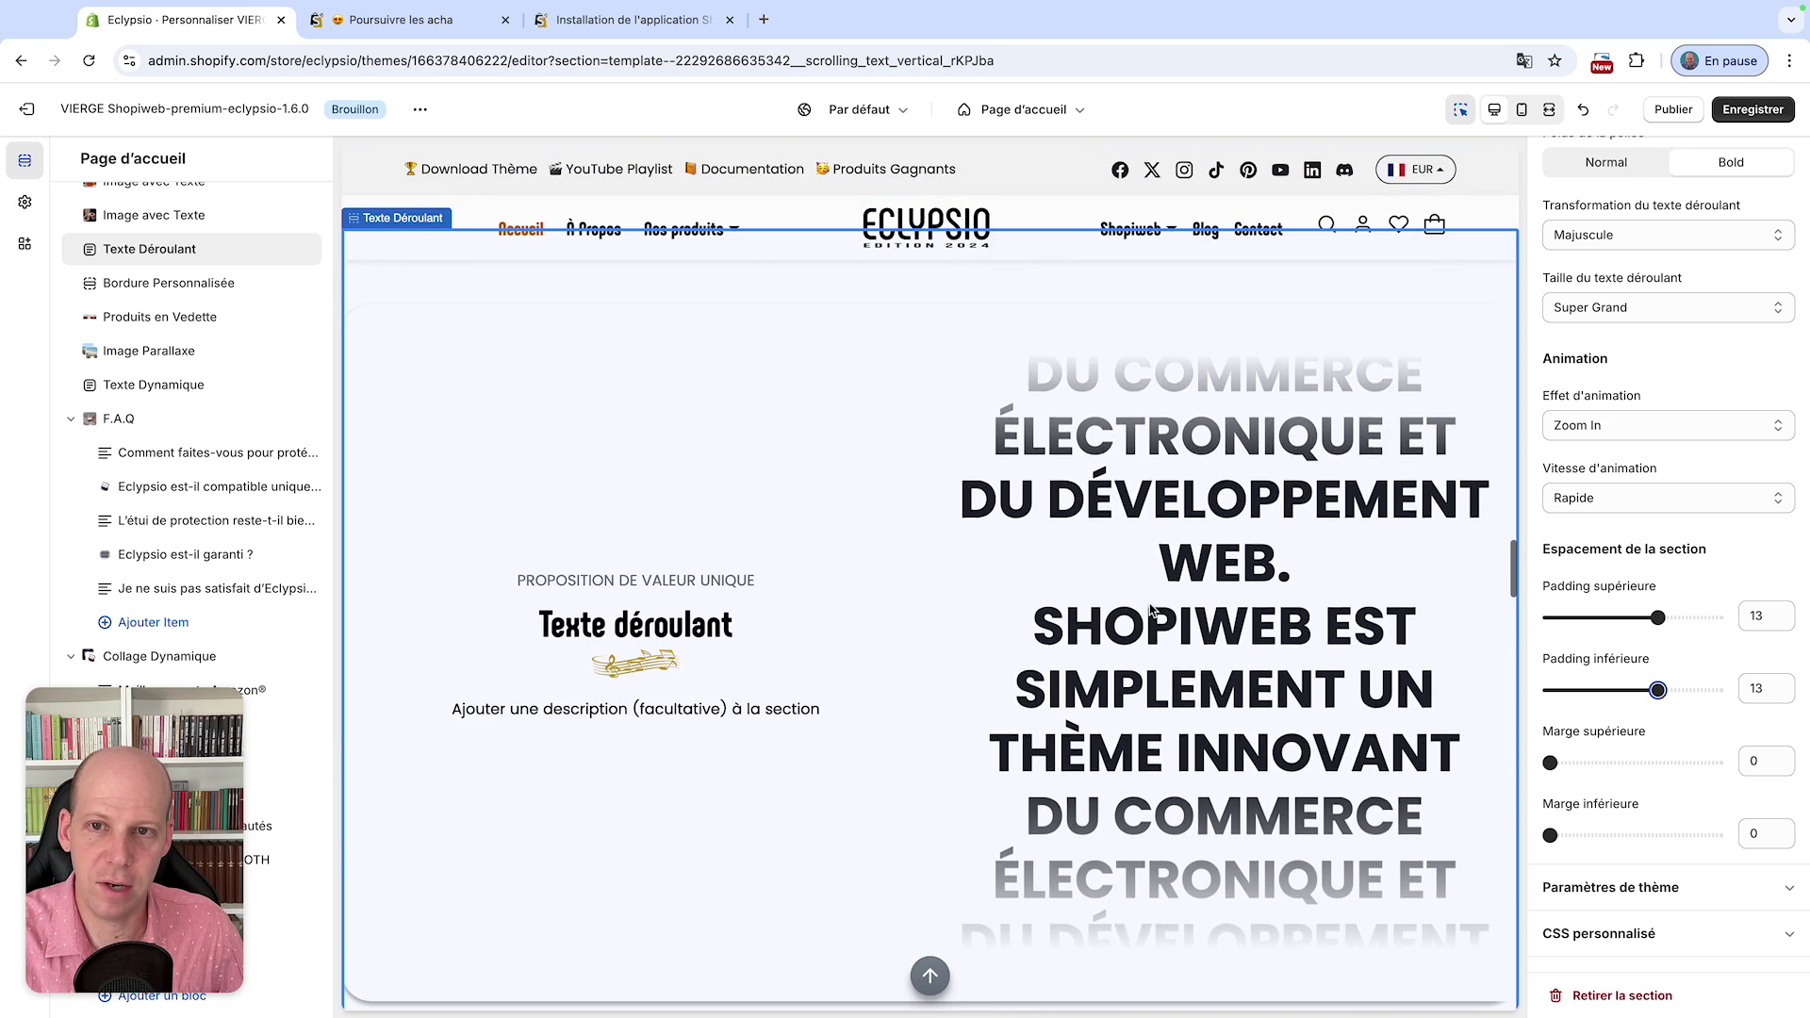
- Try the Gauche desktop layout for the scrolling text, and set it back to Droite
scroll(1692, 583, up, 10)
scroll(1694, 584, up, 5)
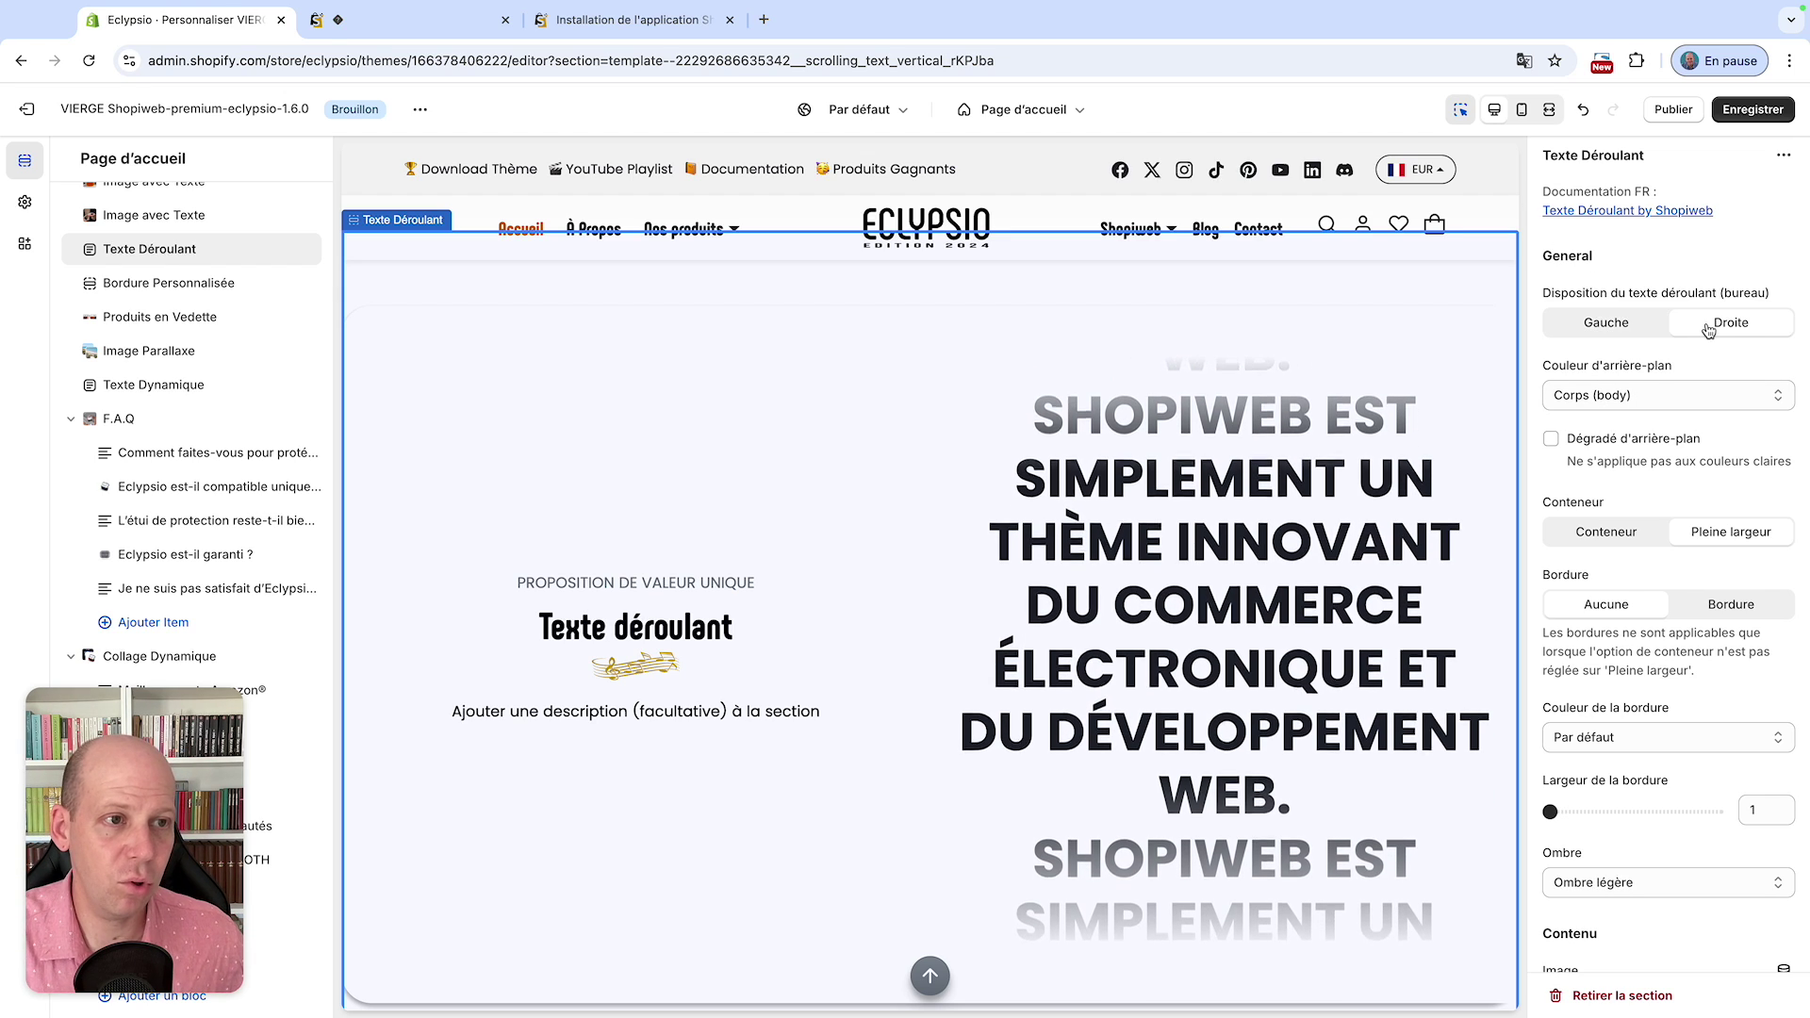
click(1606, 323)
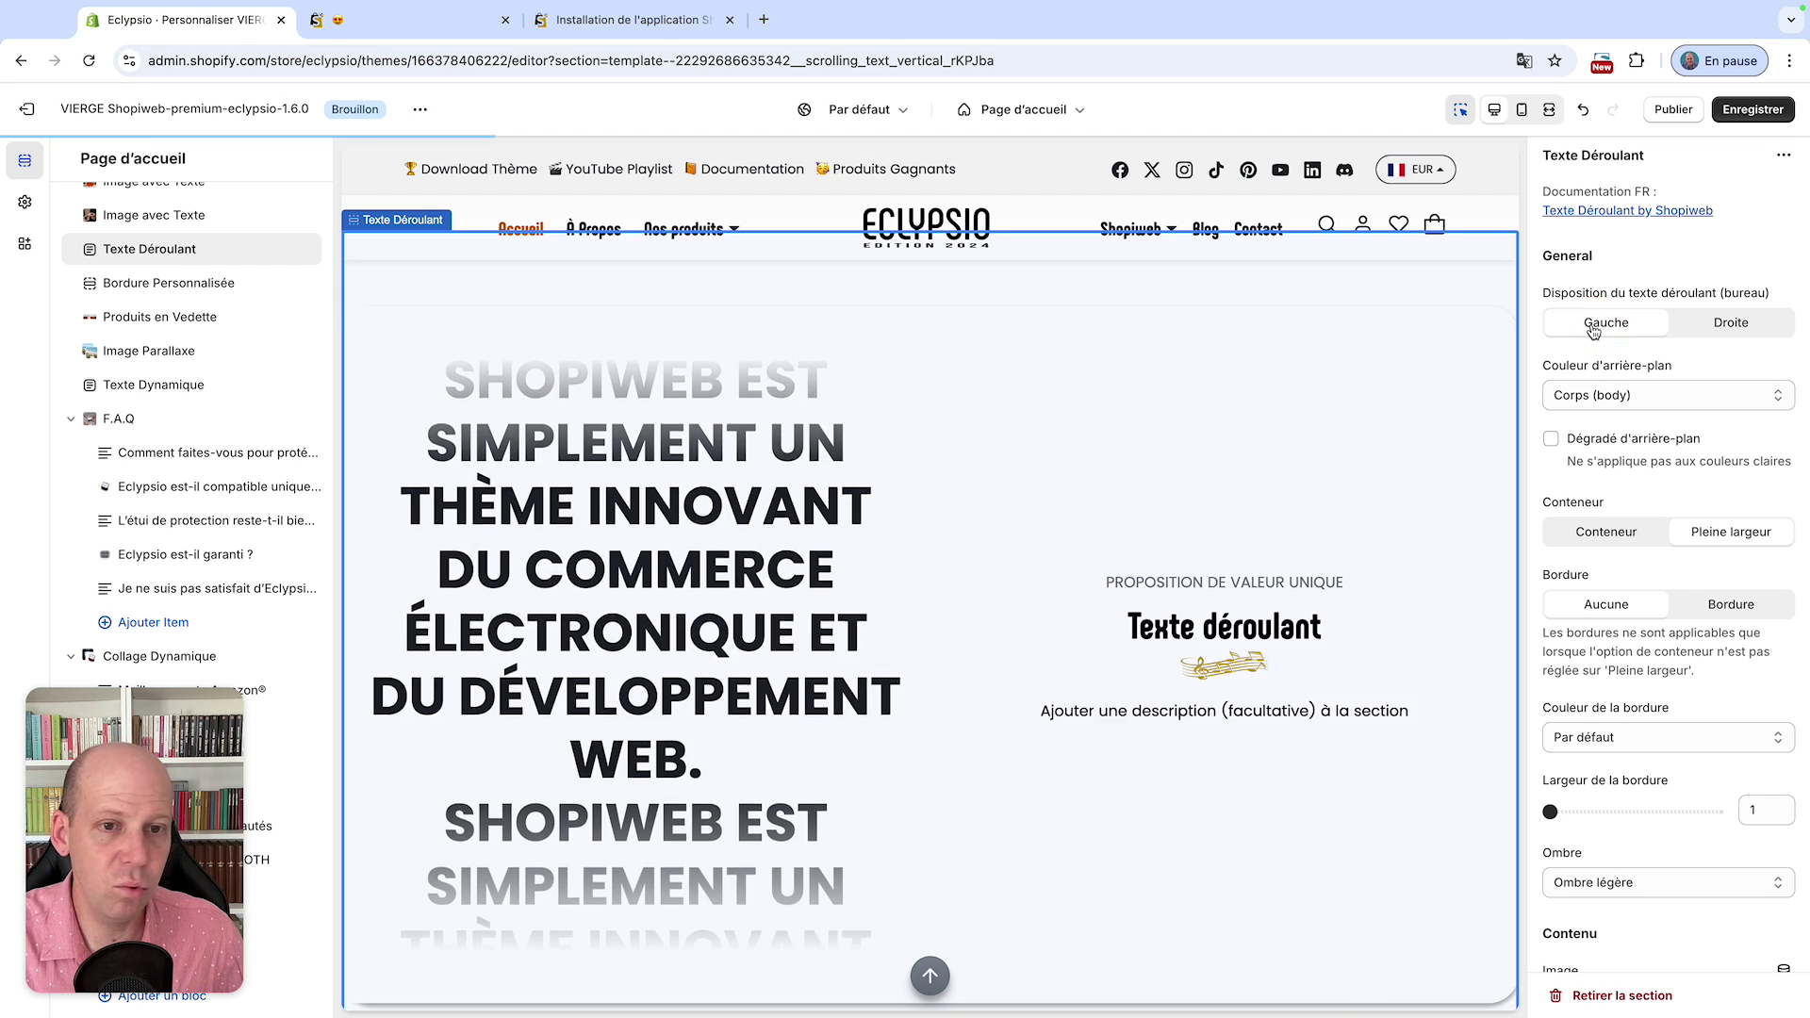
click(1714, 329)
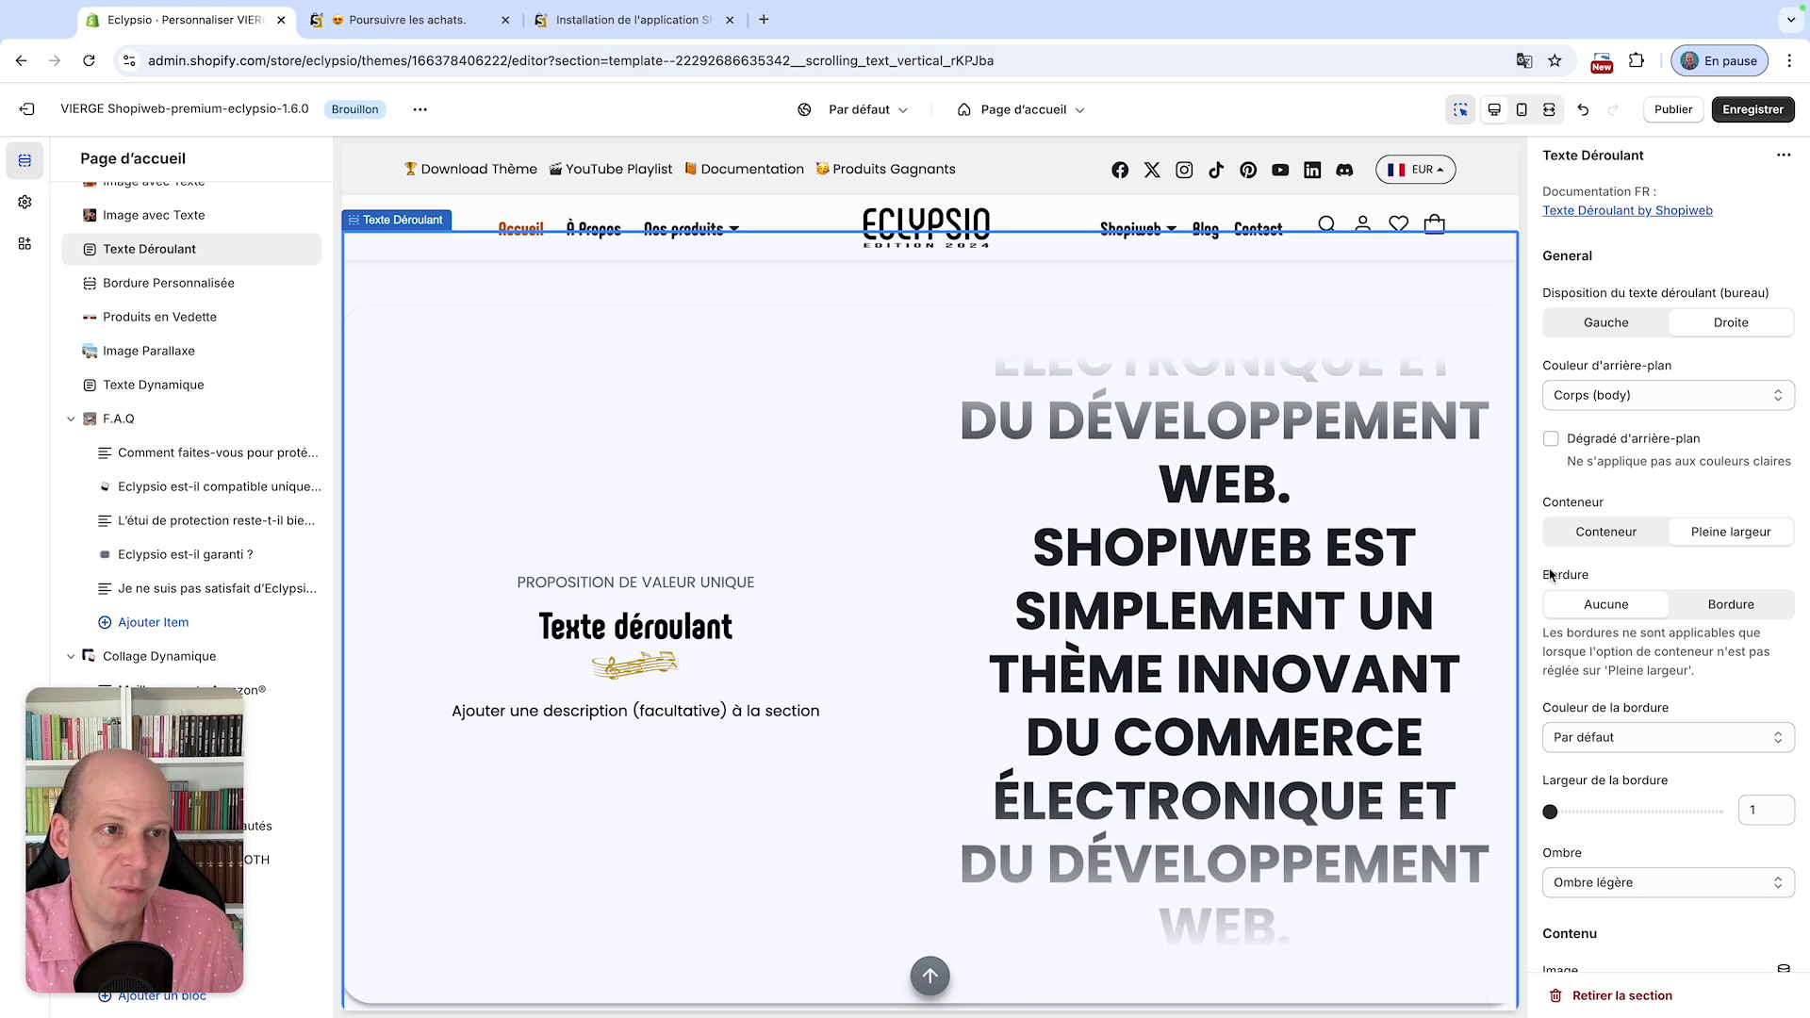
- Try the Primaire, Secondaire, Tertiaire and Sombre background colours on the Texte Déroulant section, and set it back to Corps (body)
scroll(1299, 497, down, 1)
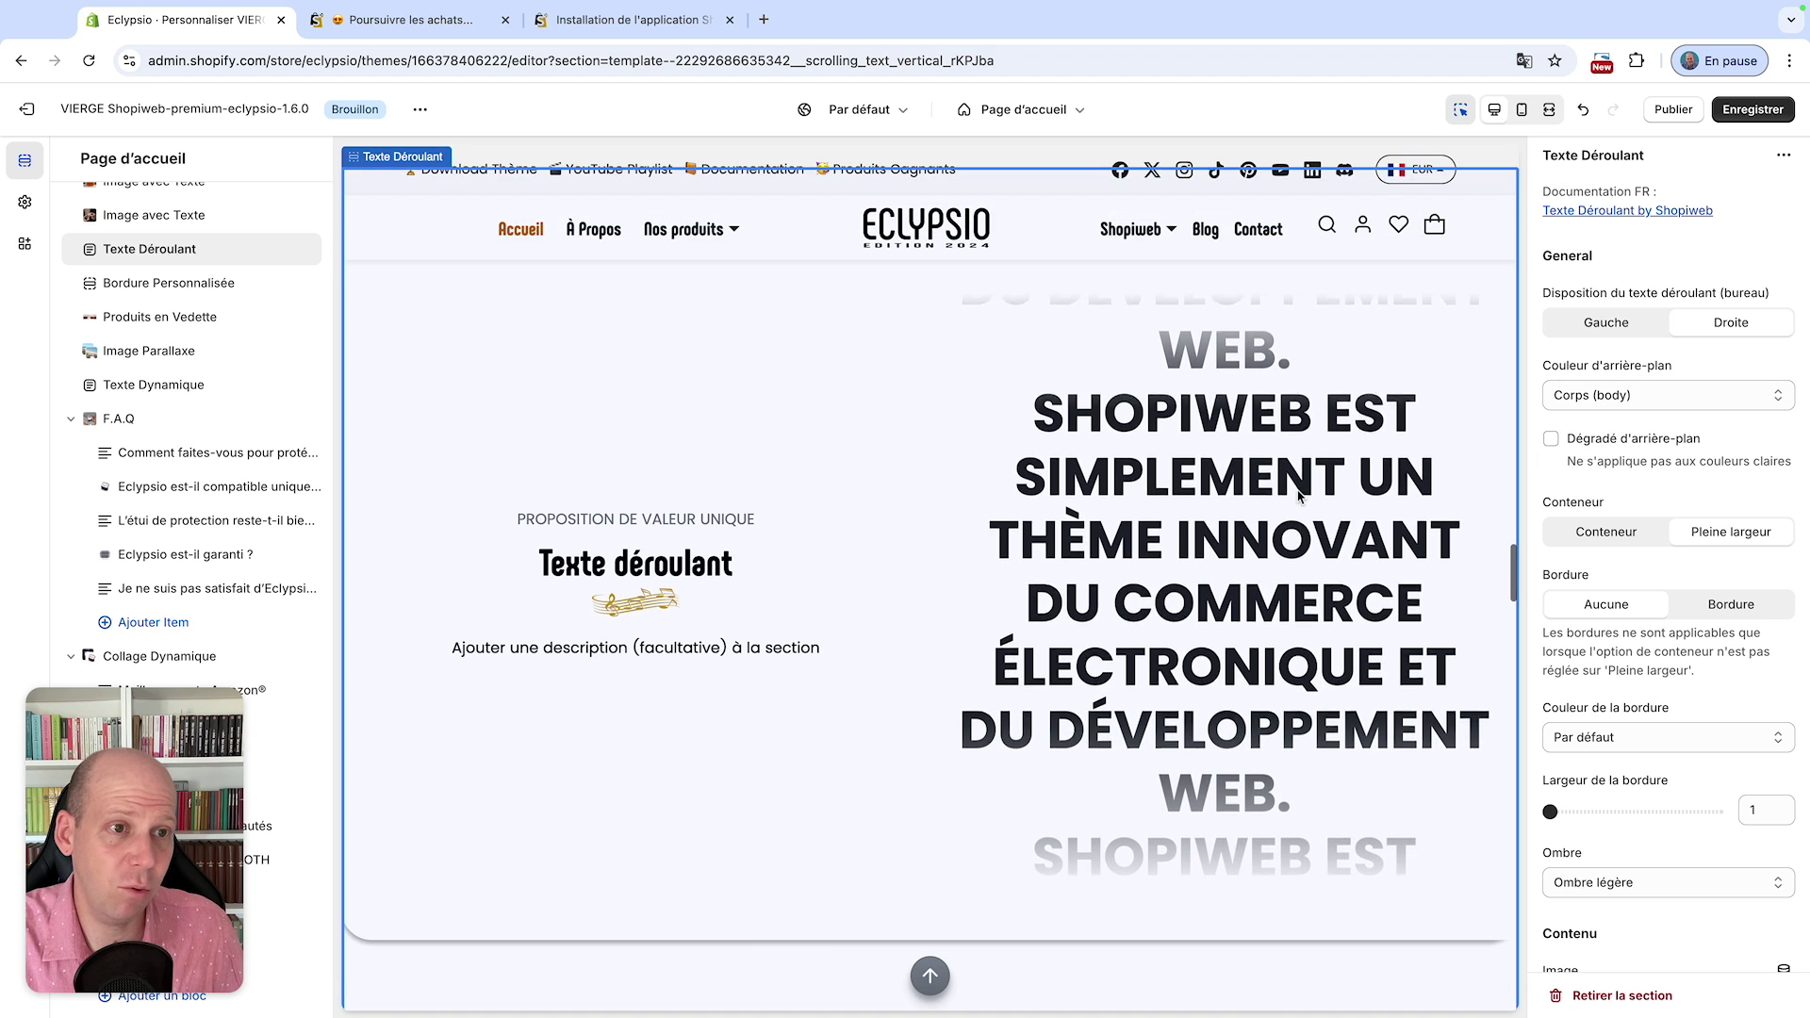
click(1681, 399)
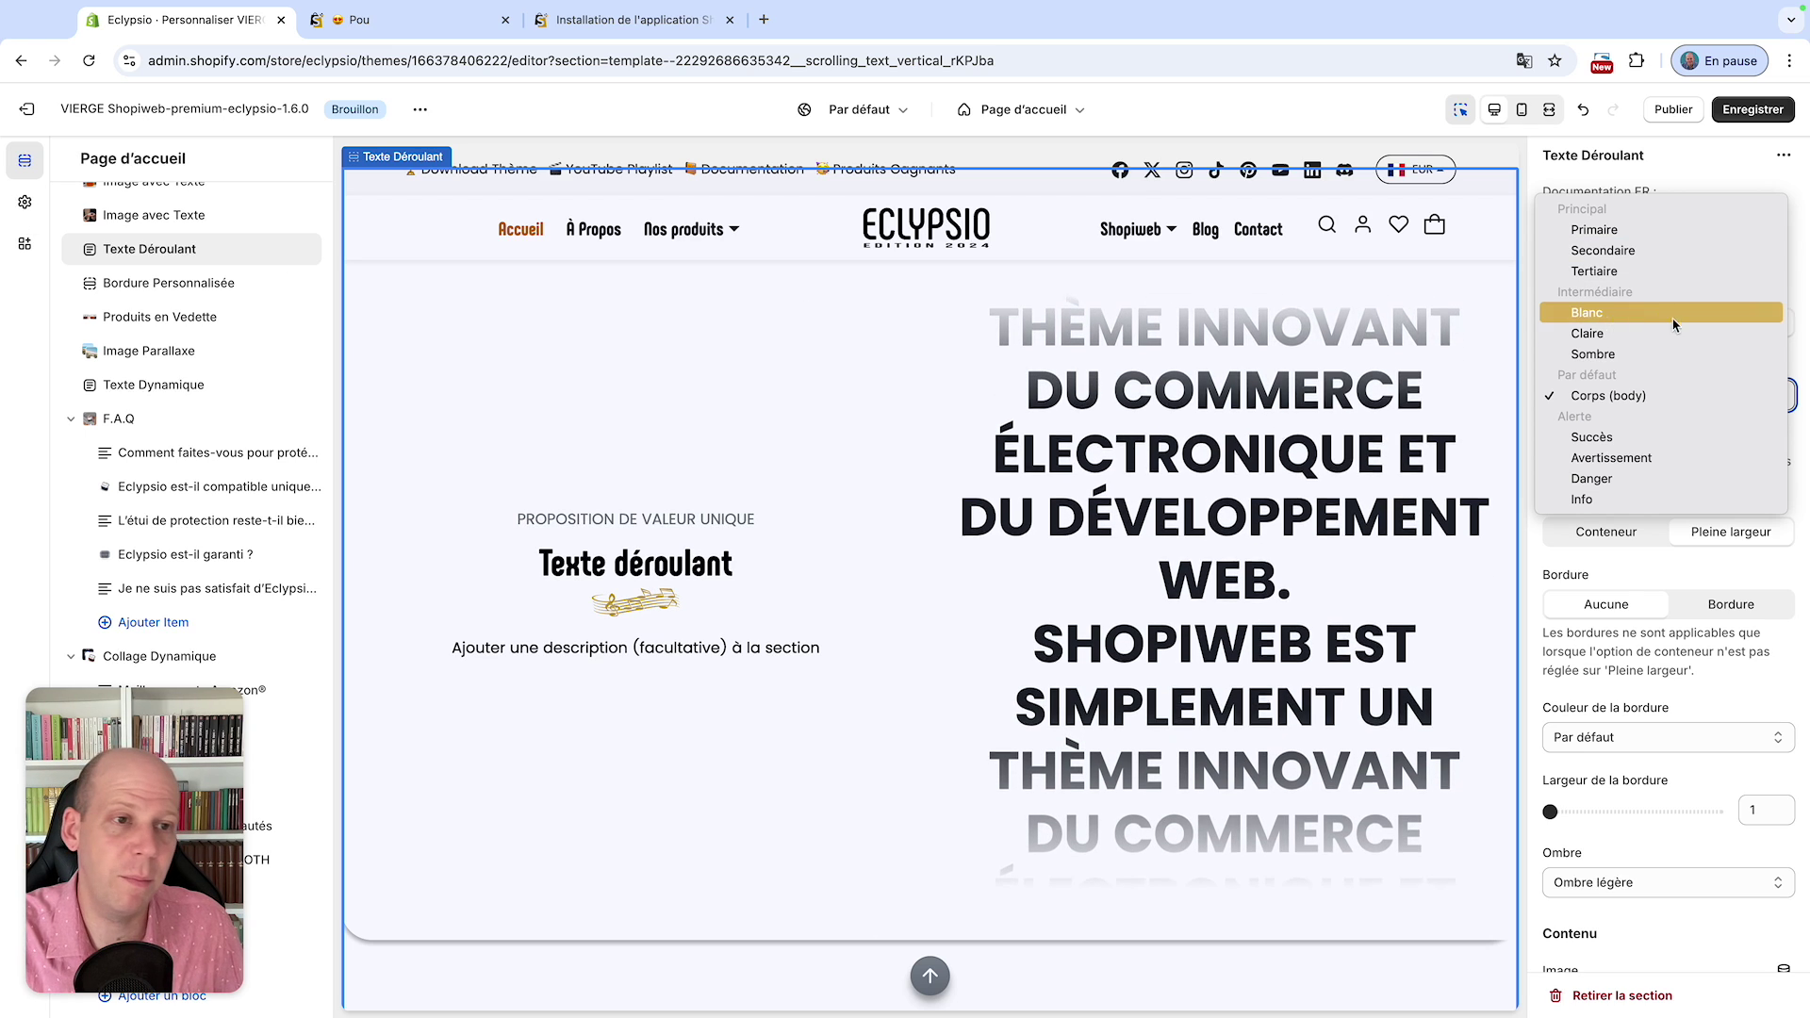
click(1614, 230)
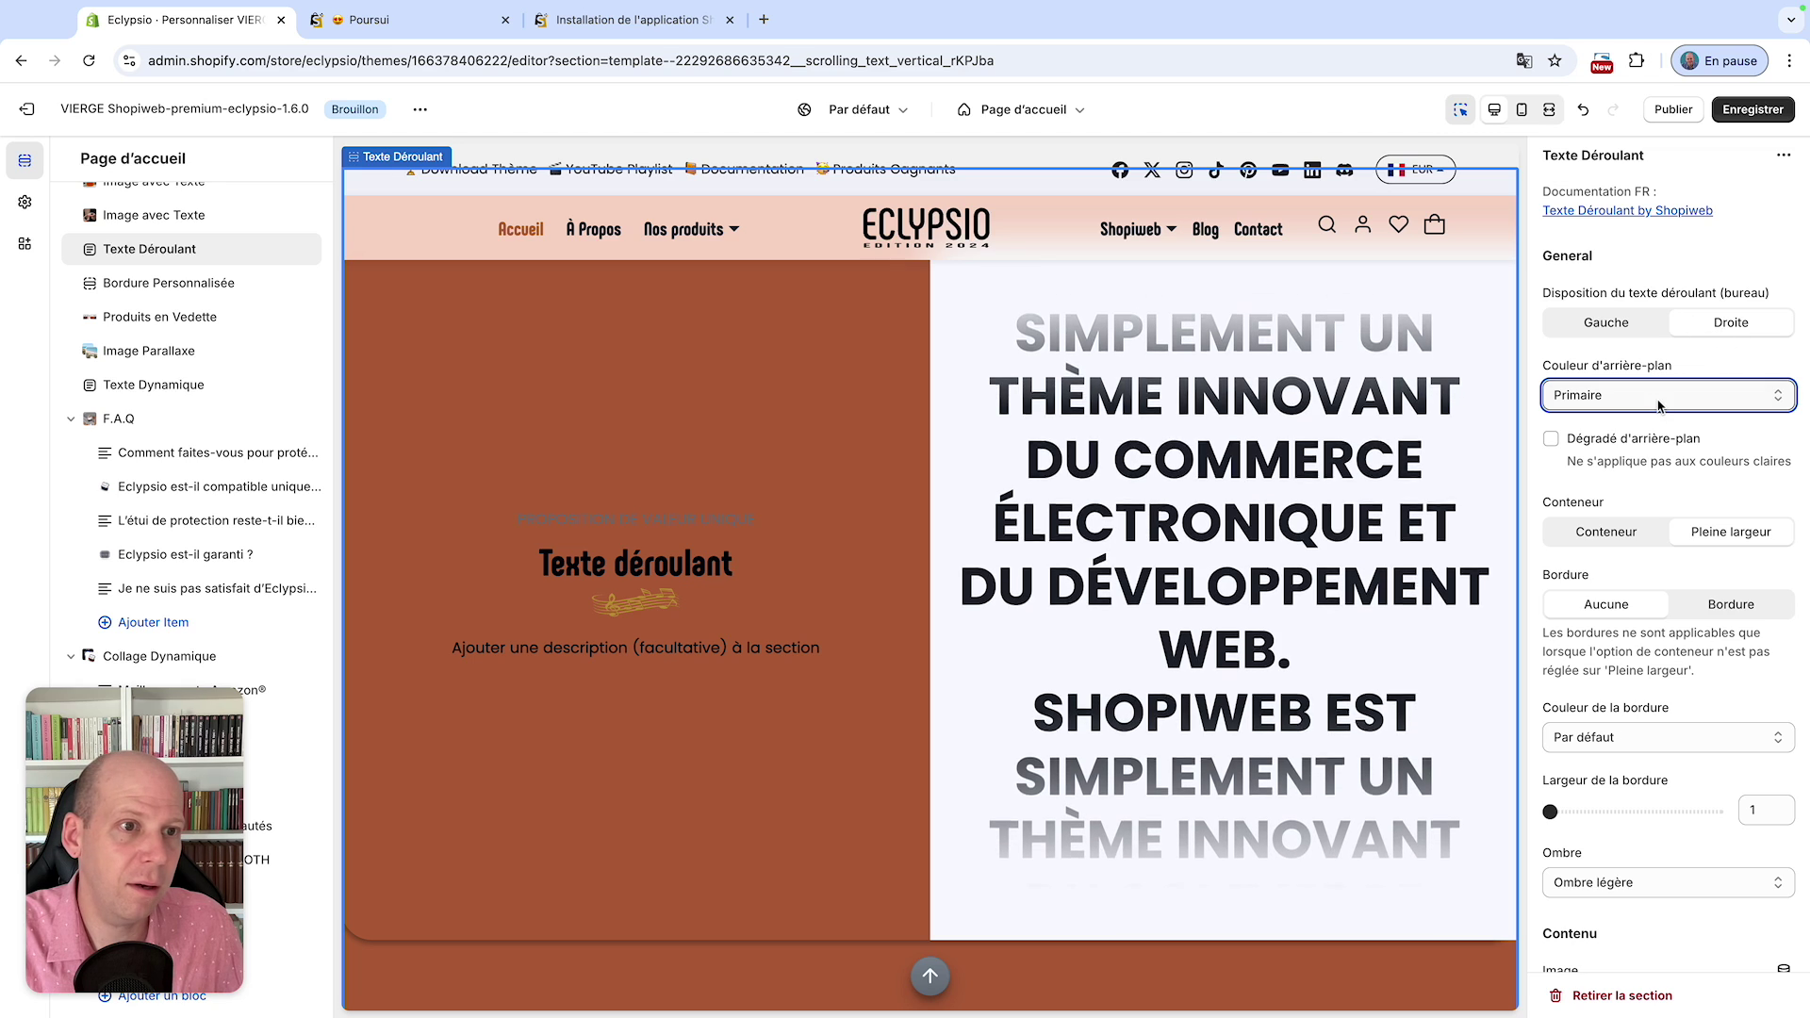
click(1631, 396)
click(1631, 415)
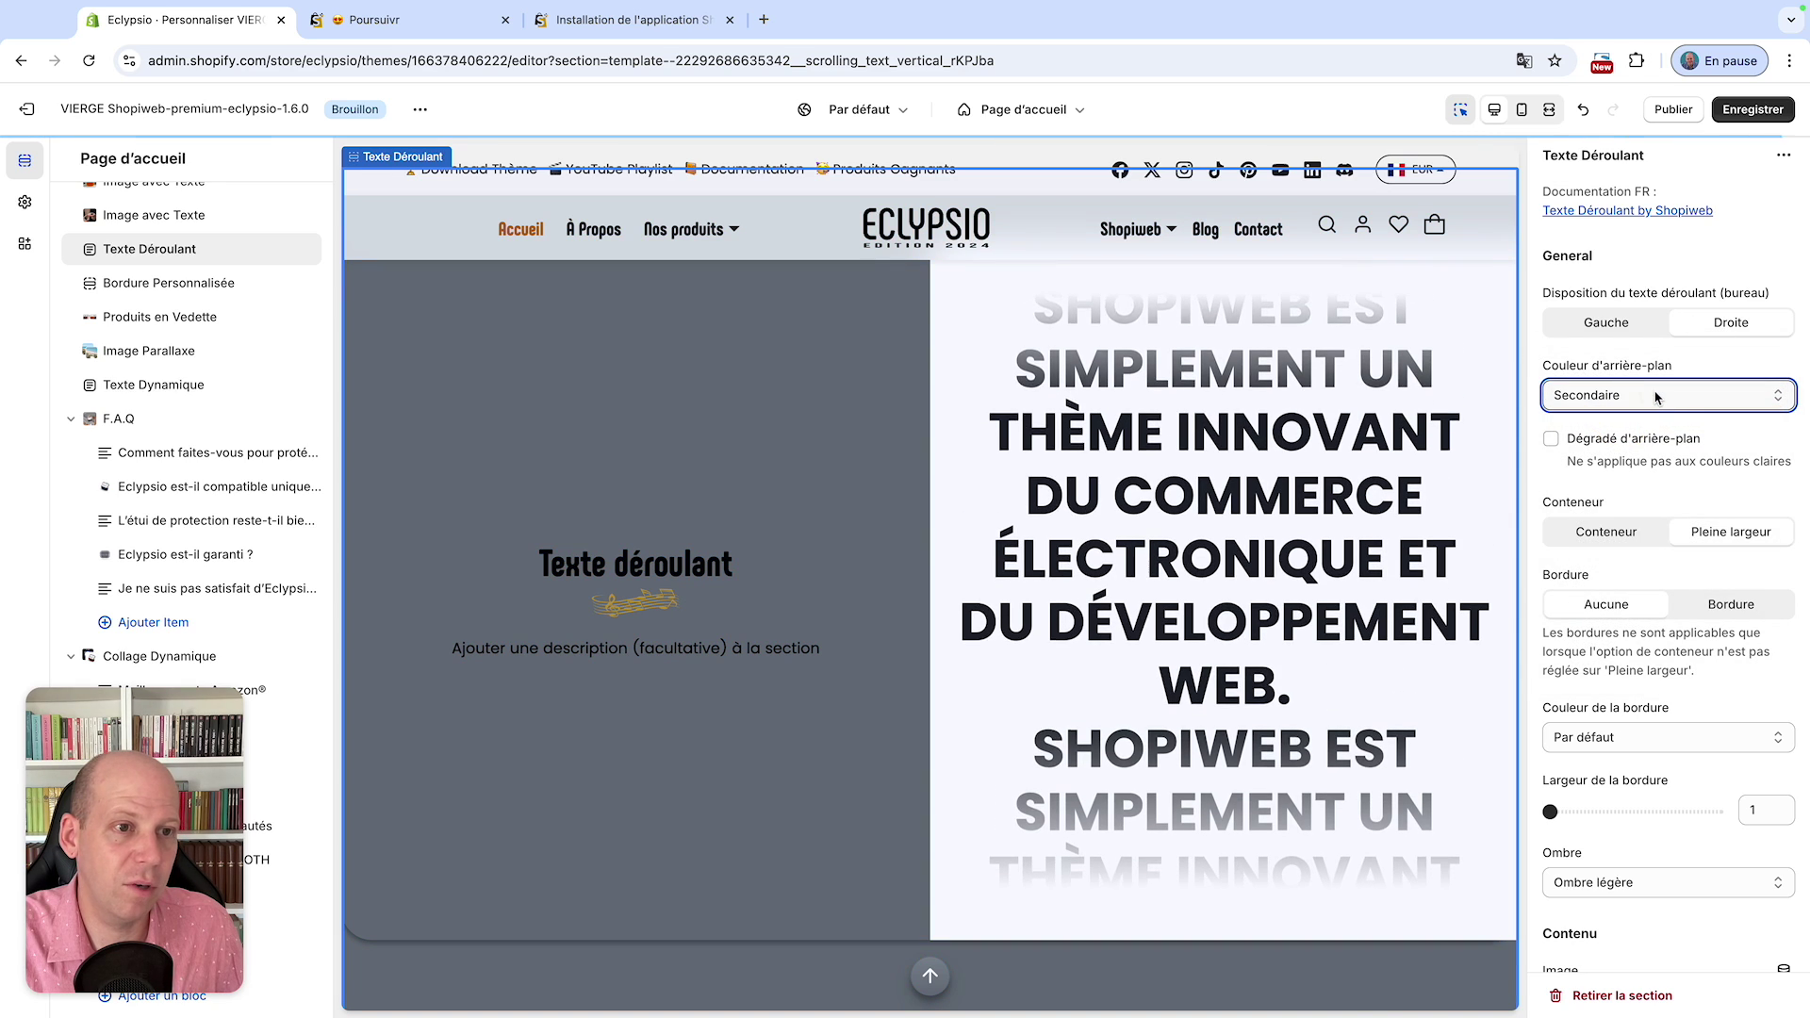
click(1638, 396)
click(1641, 417)
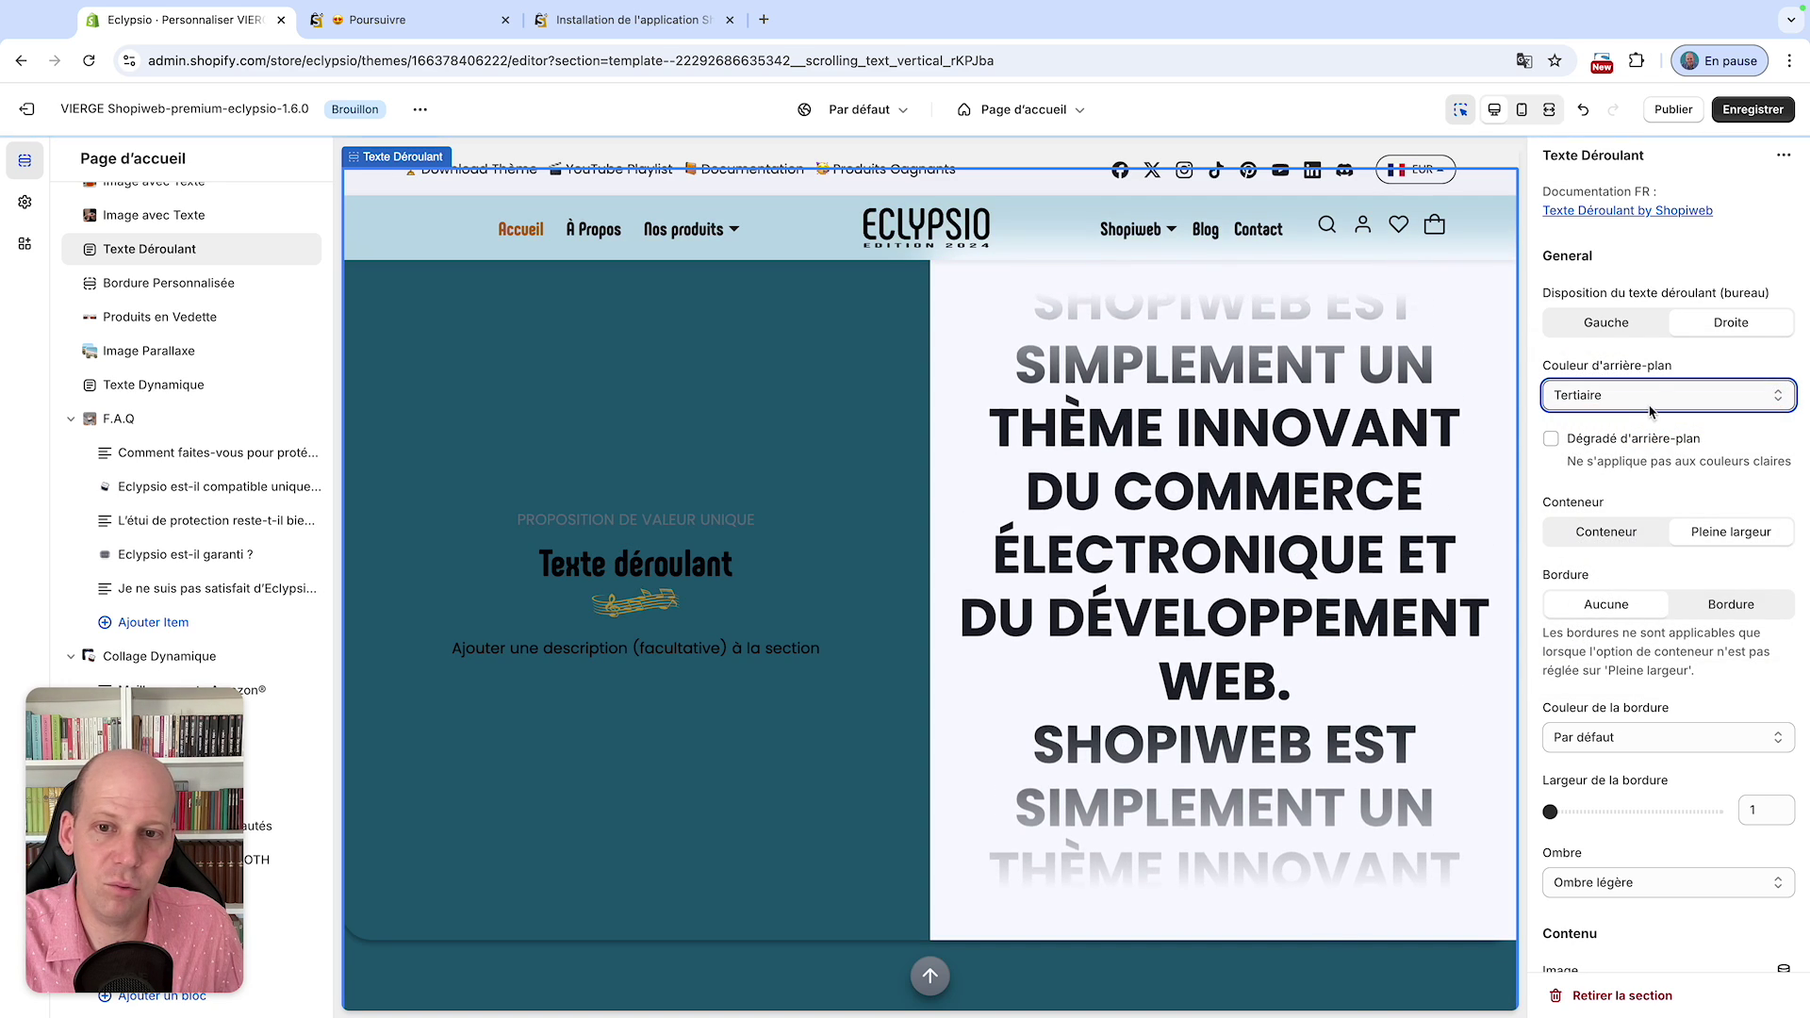
click(1661, 392)
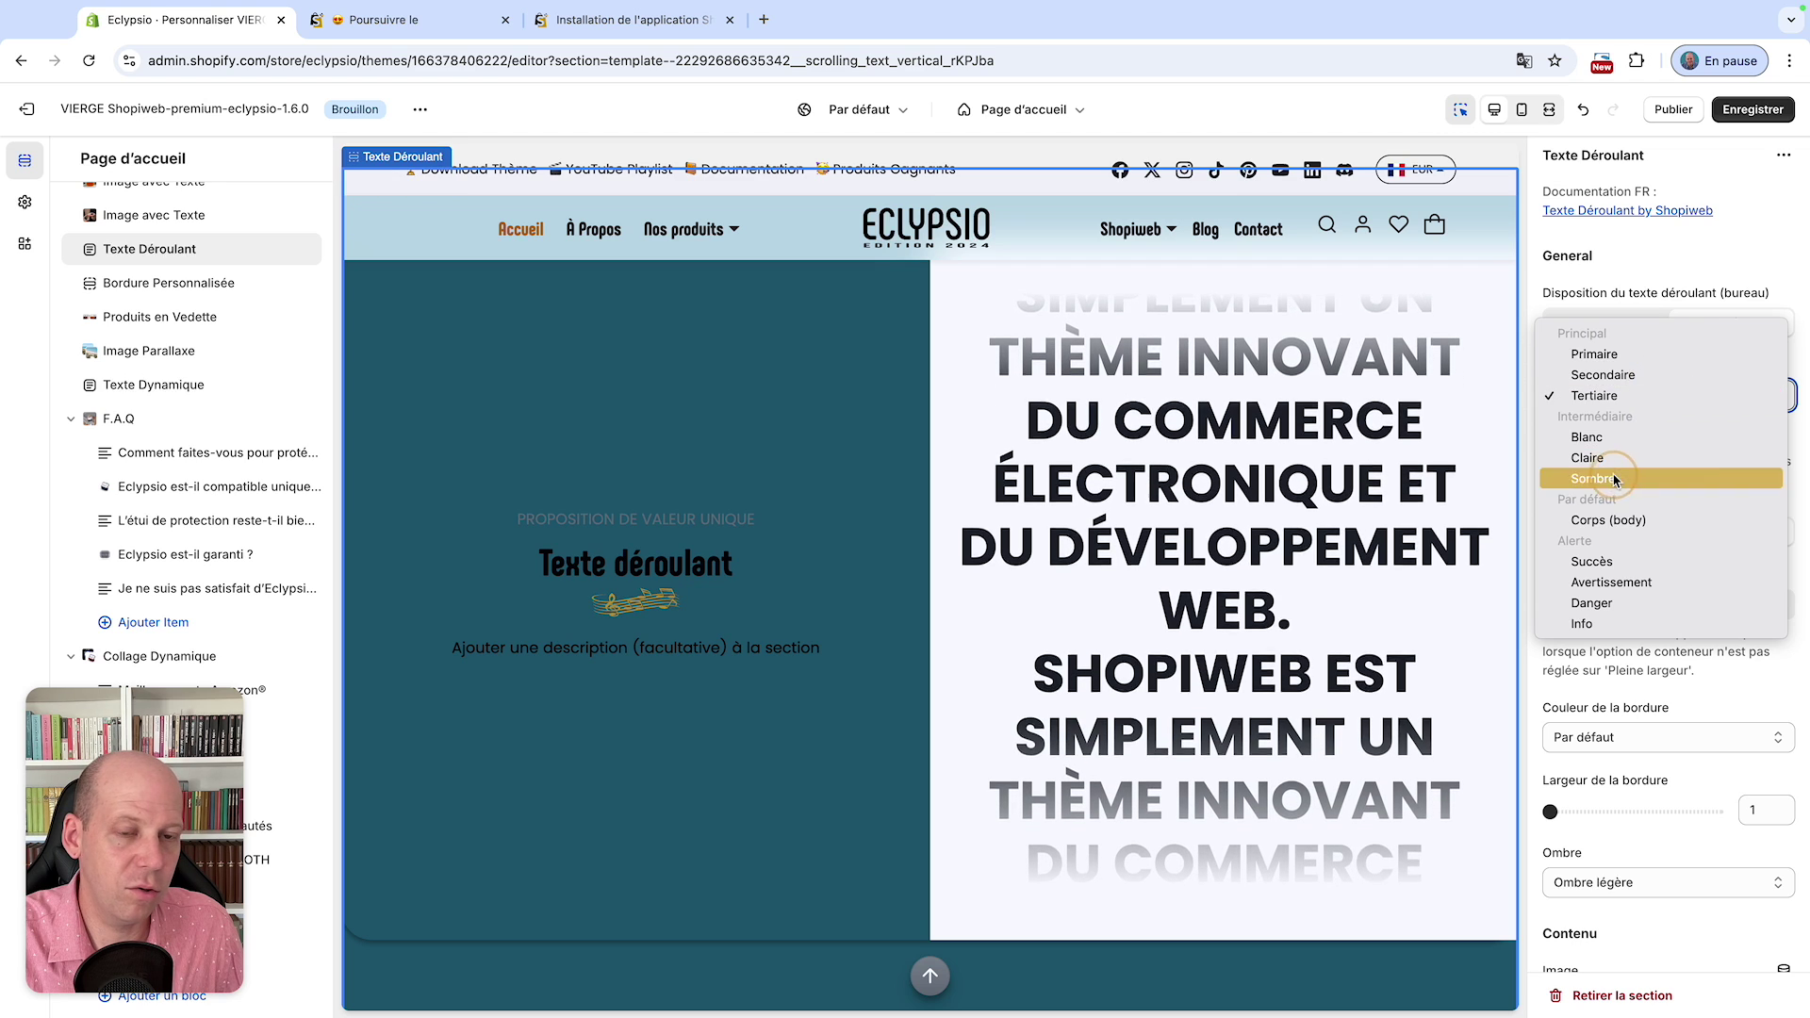
click(1614, 479)
click(1665, 393)
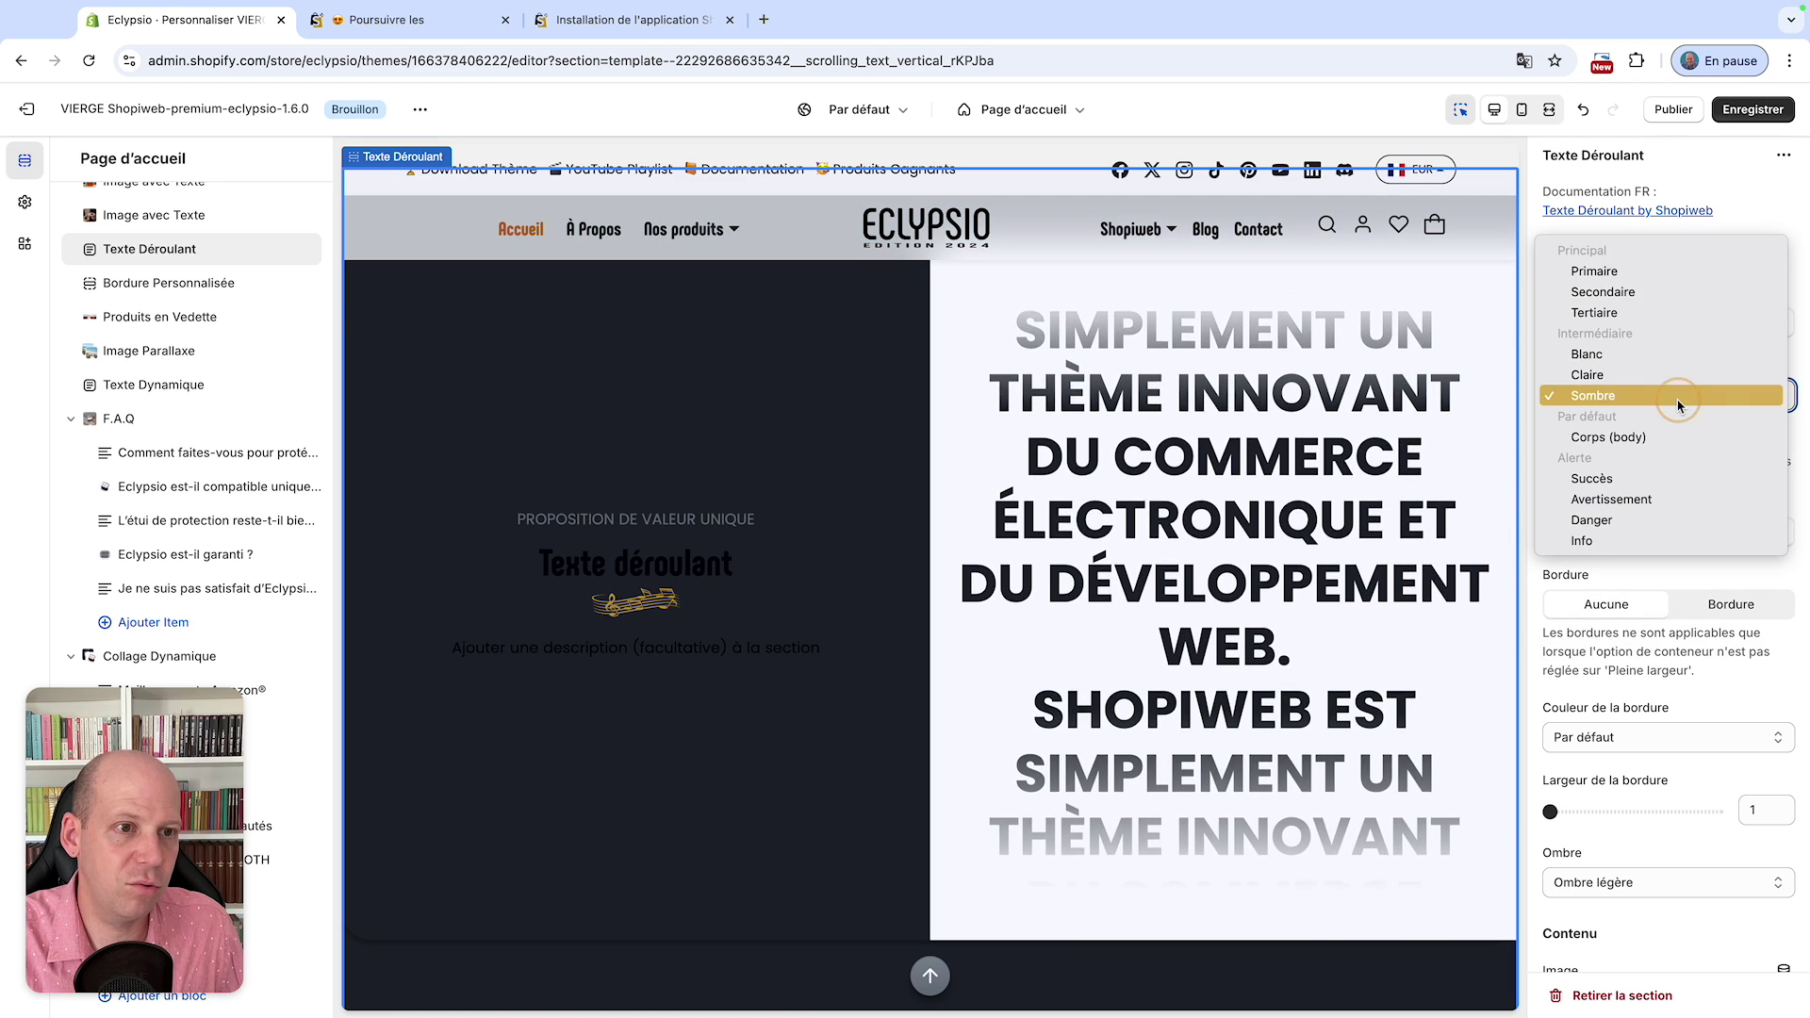
click(1609, 436)
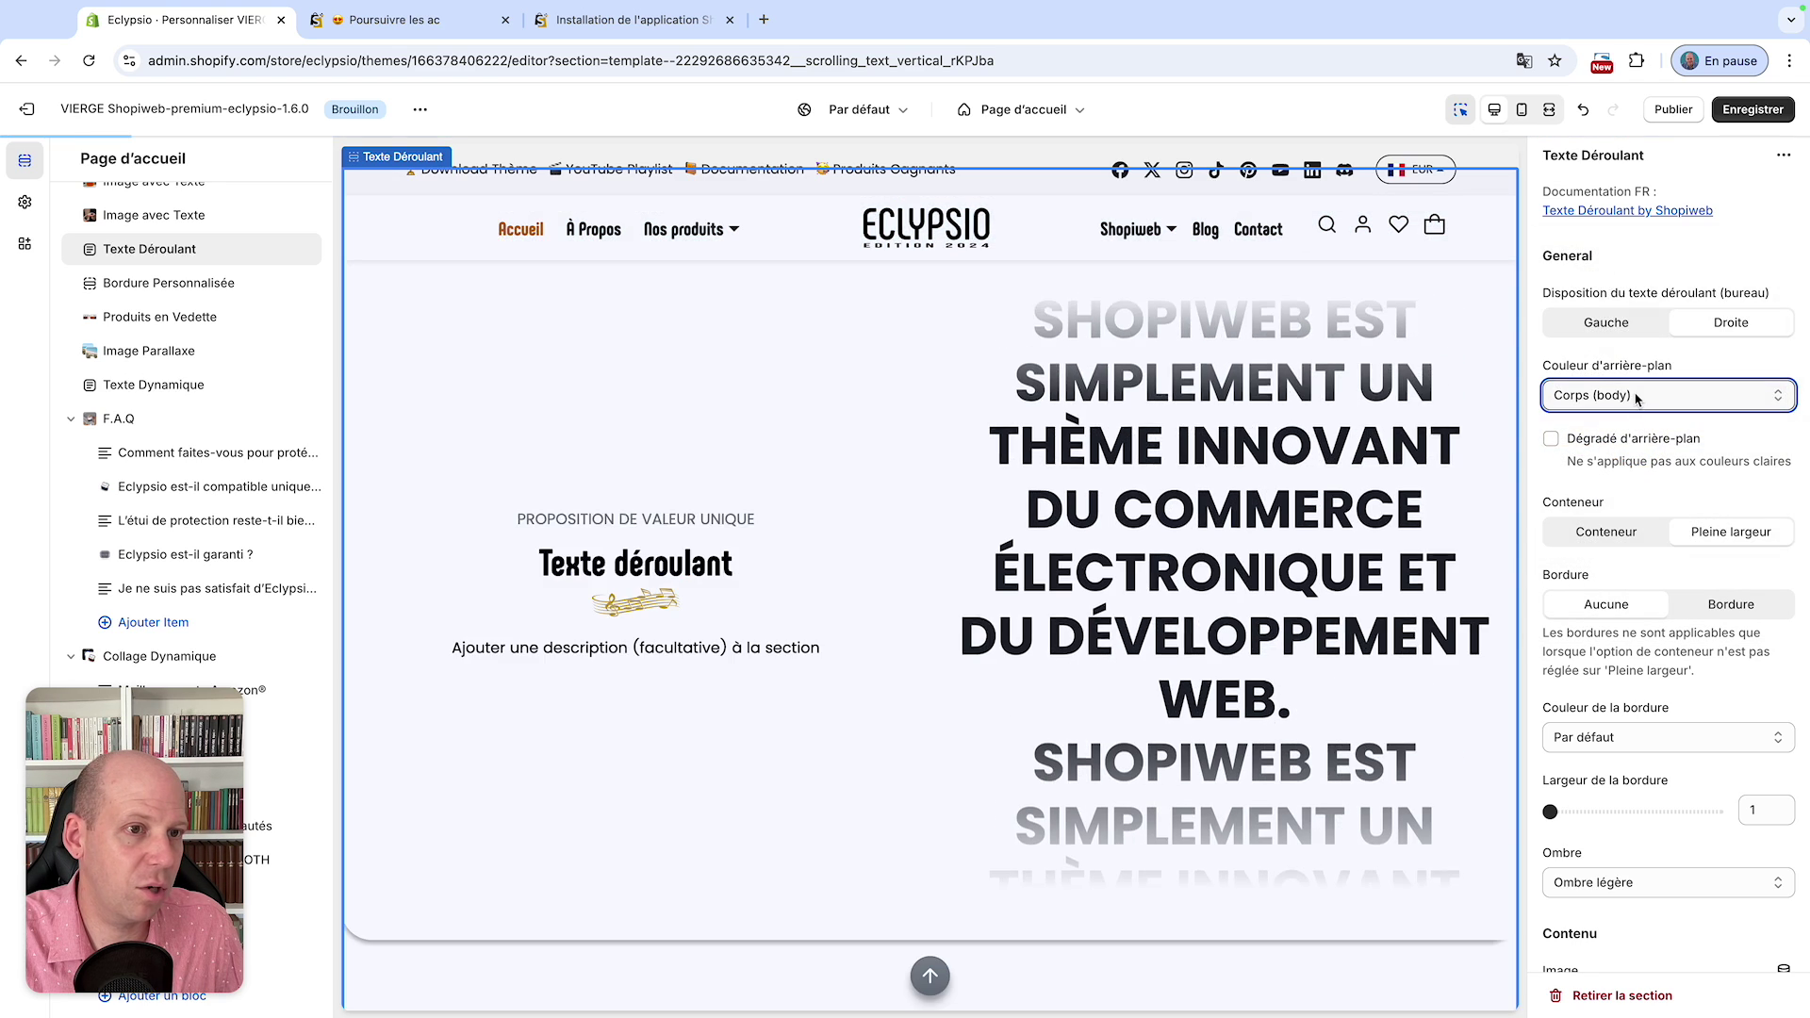
- Set the Texte Déroulant section's background colour to Claire and check it in the preview
click(1637, 396)
click(1612, 332)
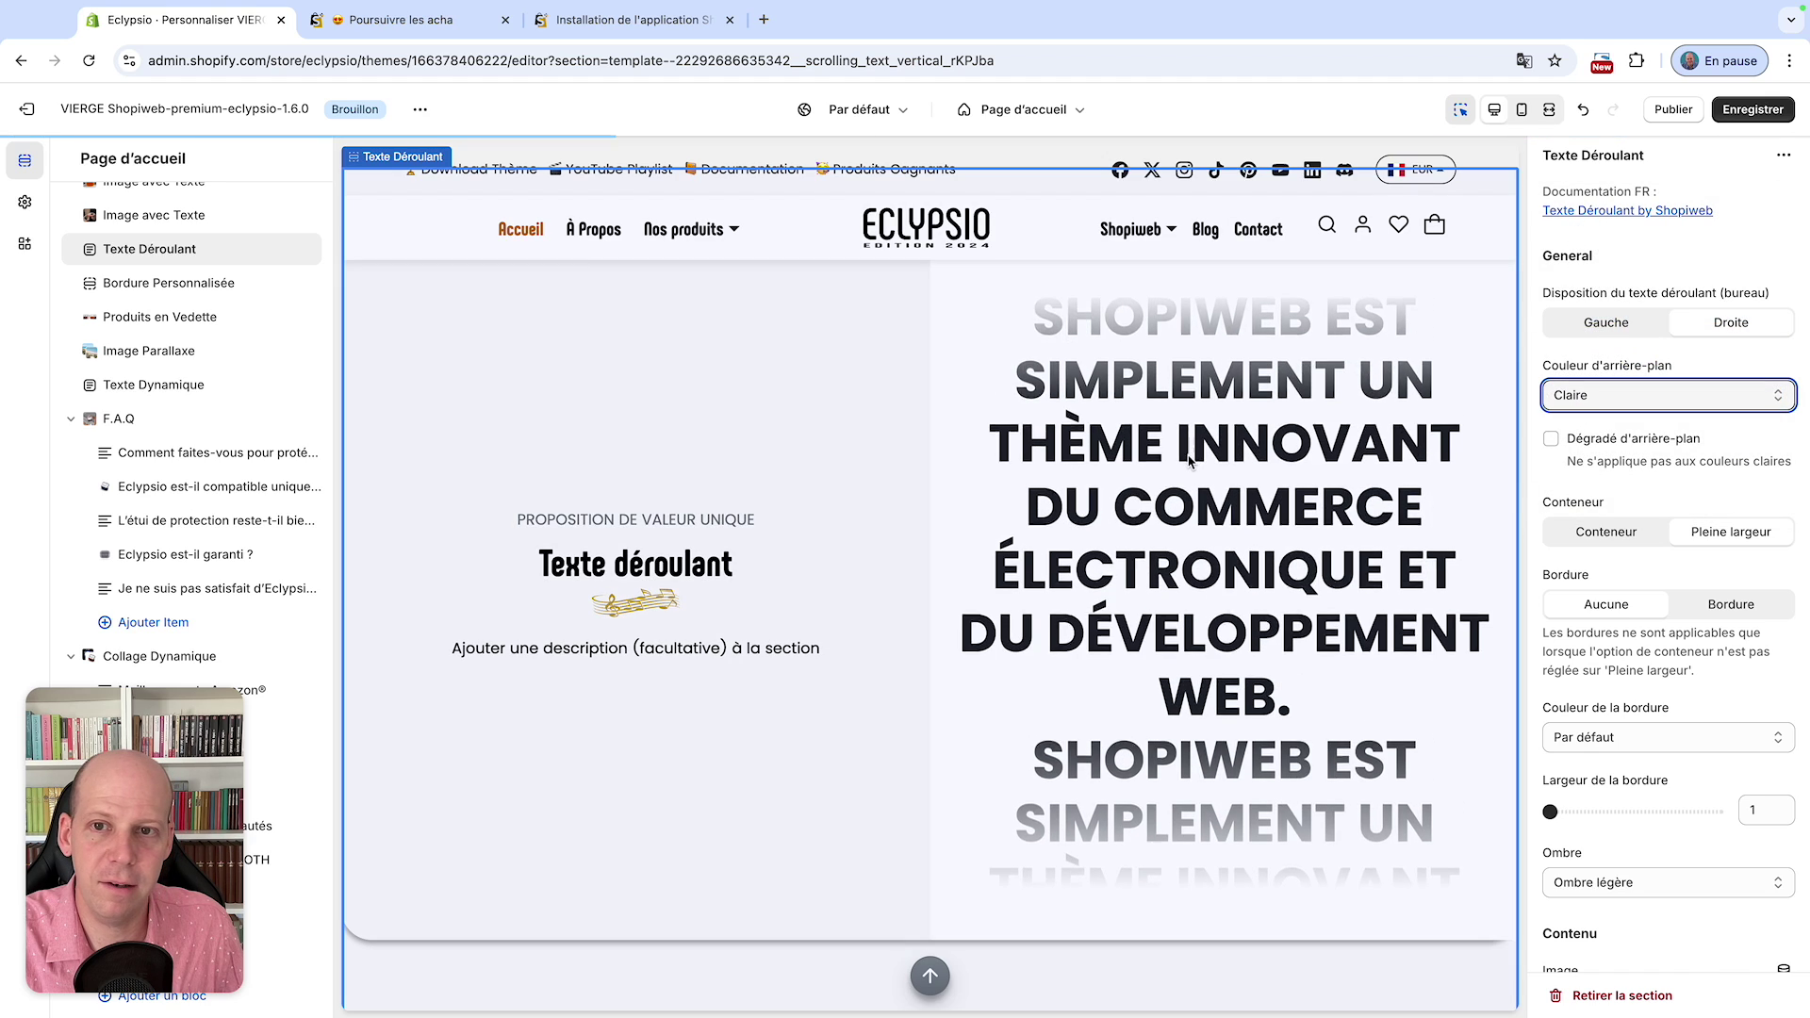
scroll(670, 472, up, 1)
scroll(693, 489, down, 4)
scroll(692, 489, up, 1)
scroll(880, 513, down, 1)
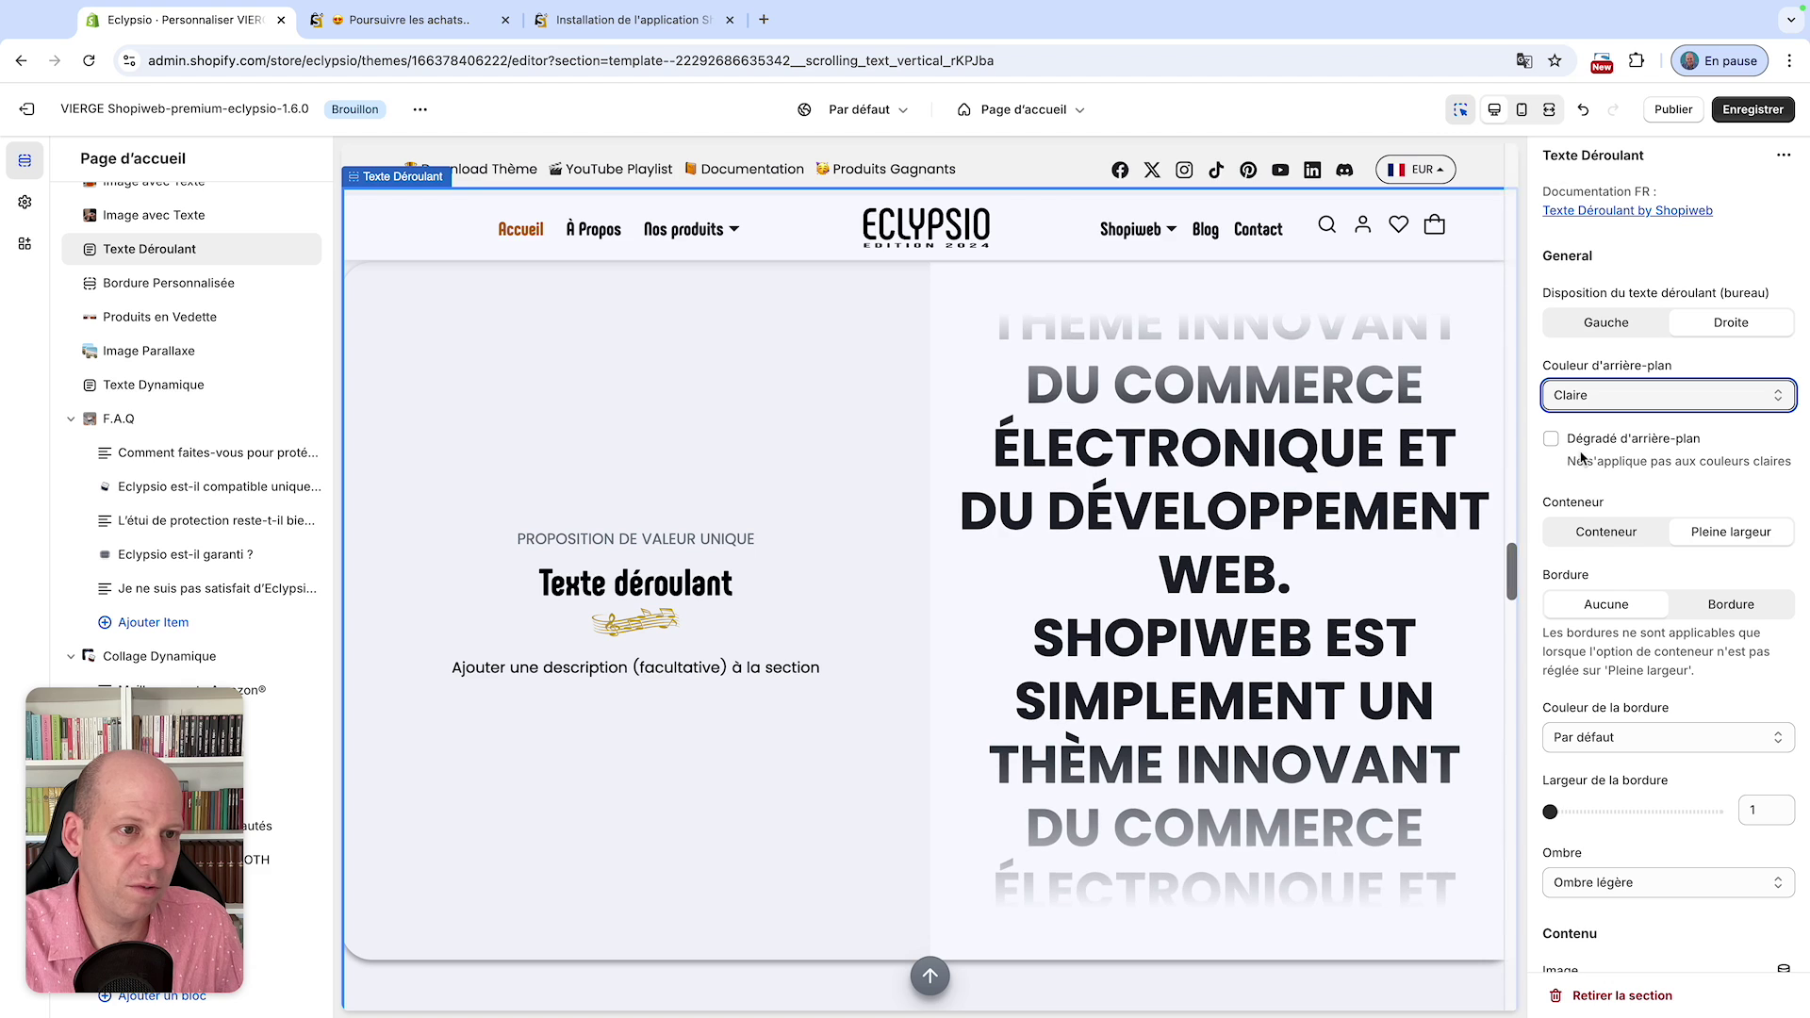
- Try the background gradient (Dégradé d'arrière-plan) on the section, and switch it off again
scroll(1579, 455, down, 1)
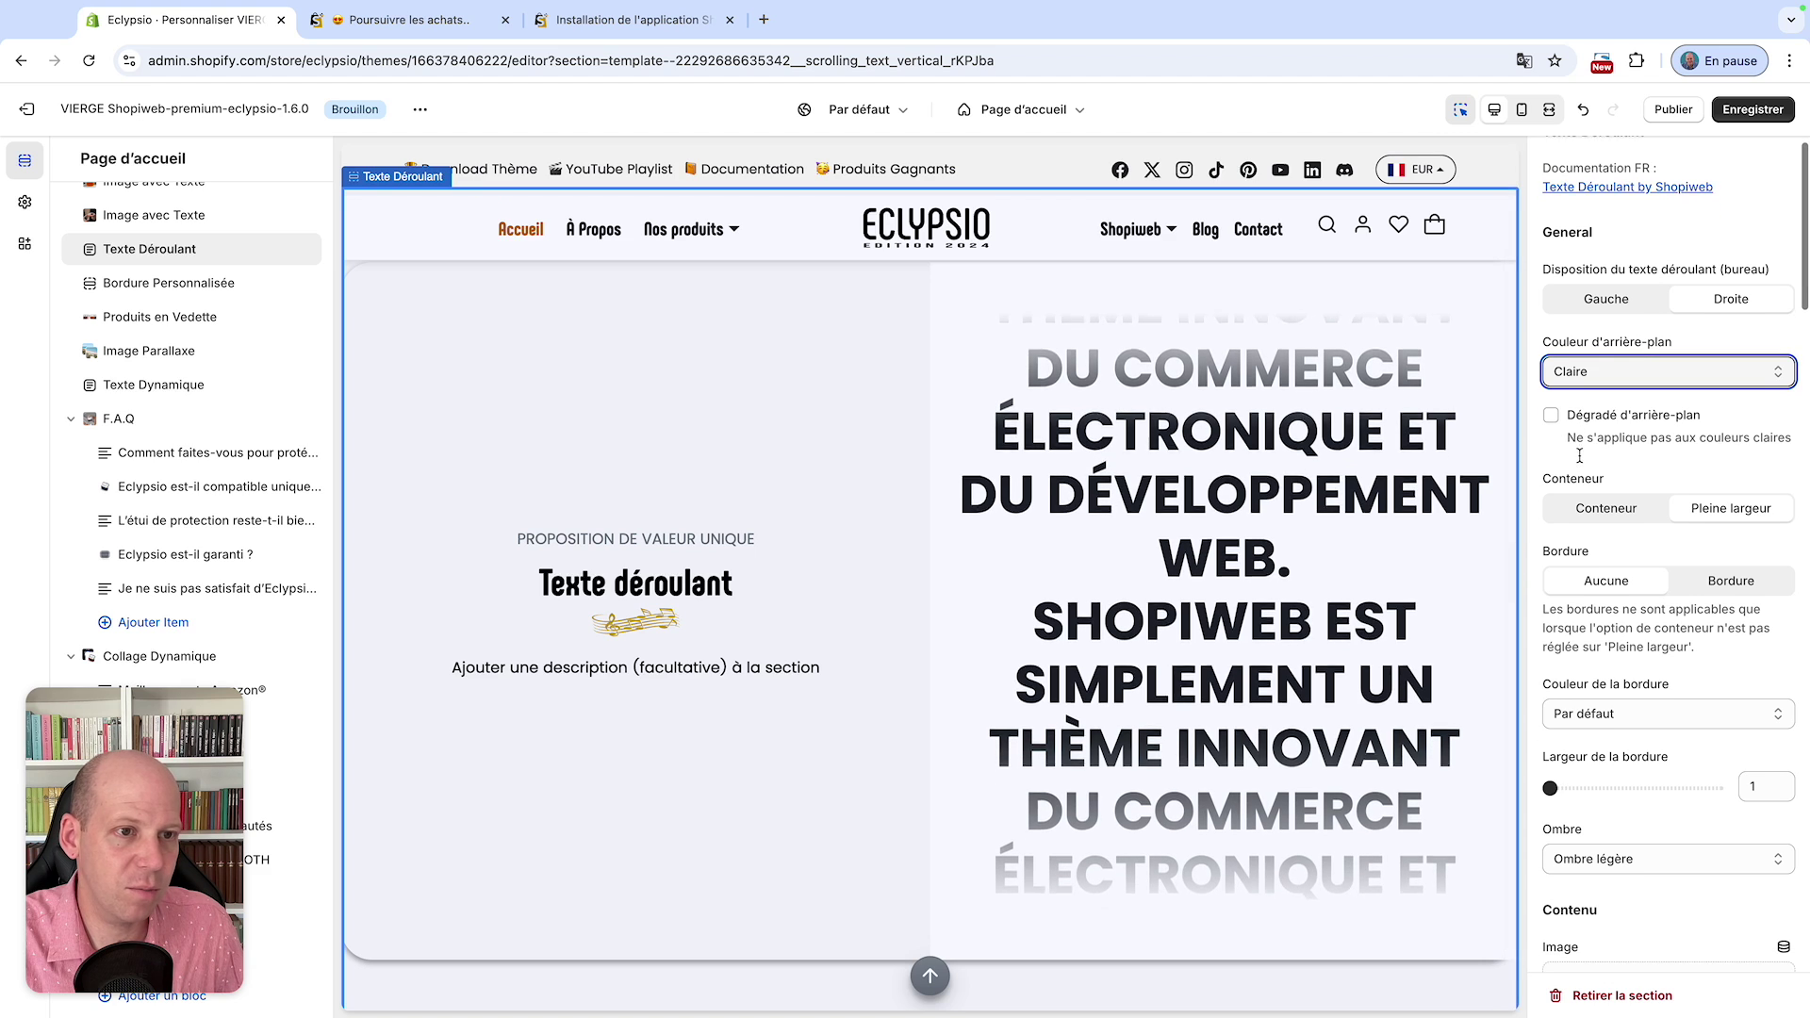
click(1551, 414)
click(1551, 415)
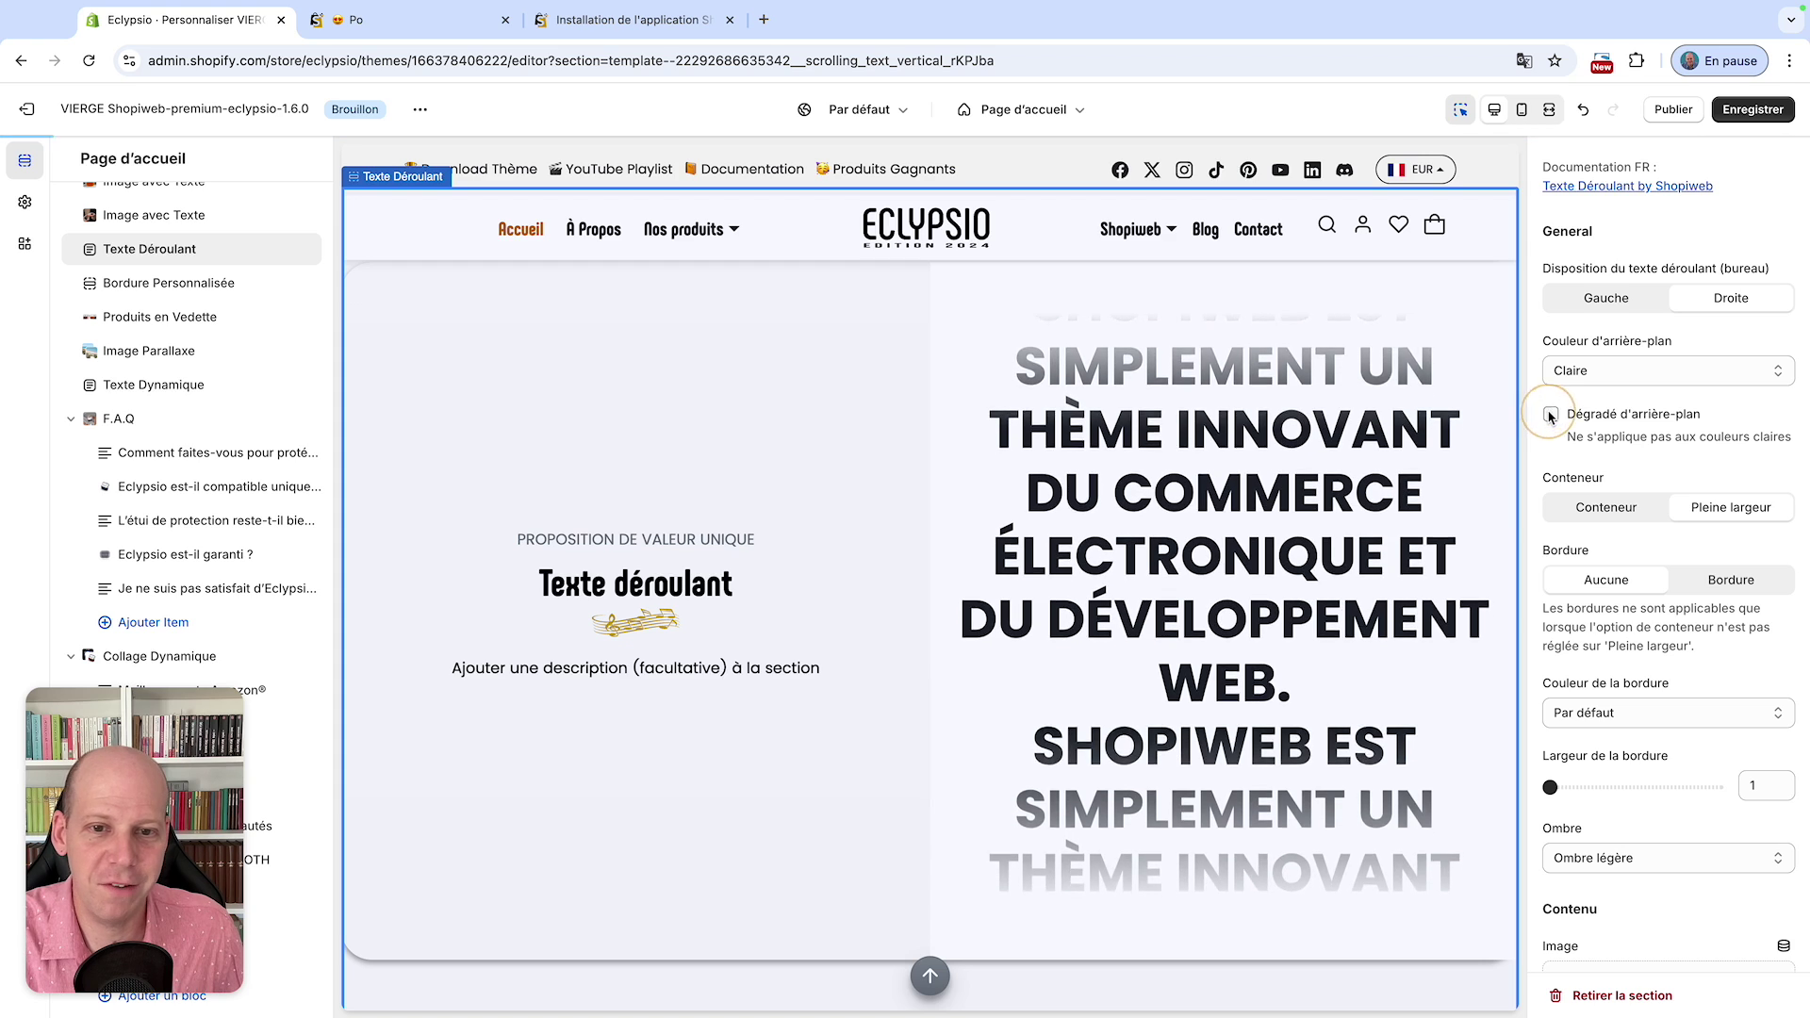
- Compare the Conteneur and Pleine largeur widths for the section, and set it to Conteneur
scroll(1588, 420, down, 2)
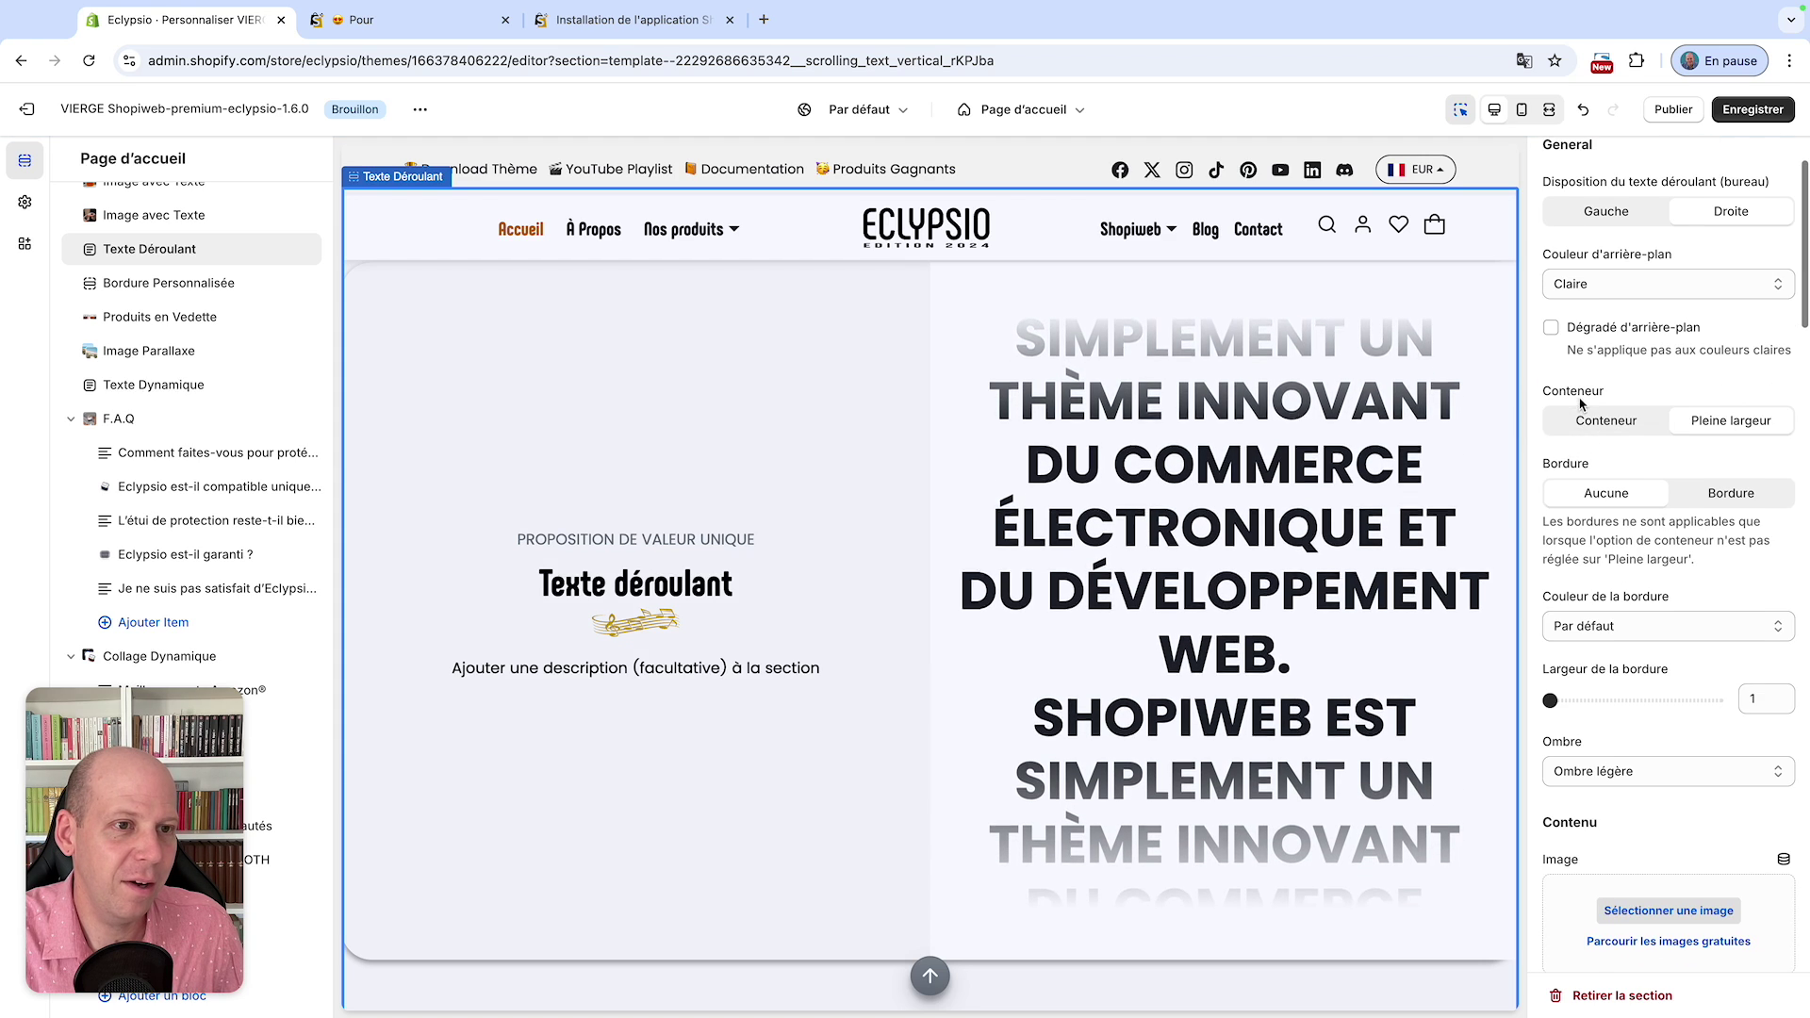
click(1640, 423)
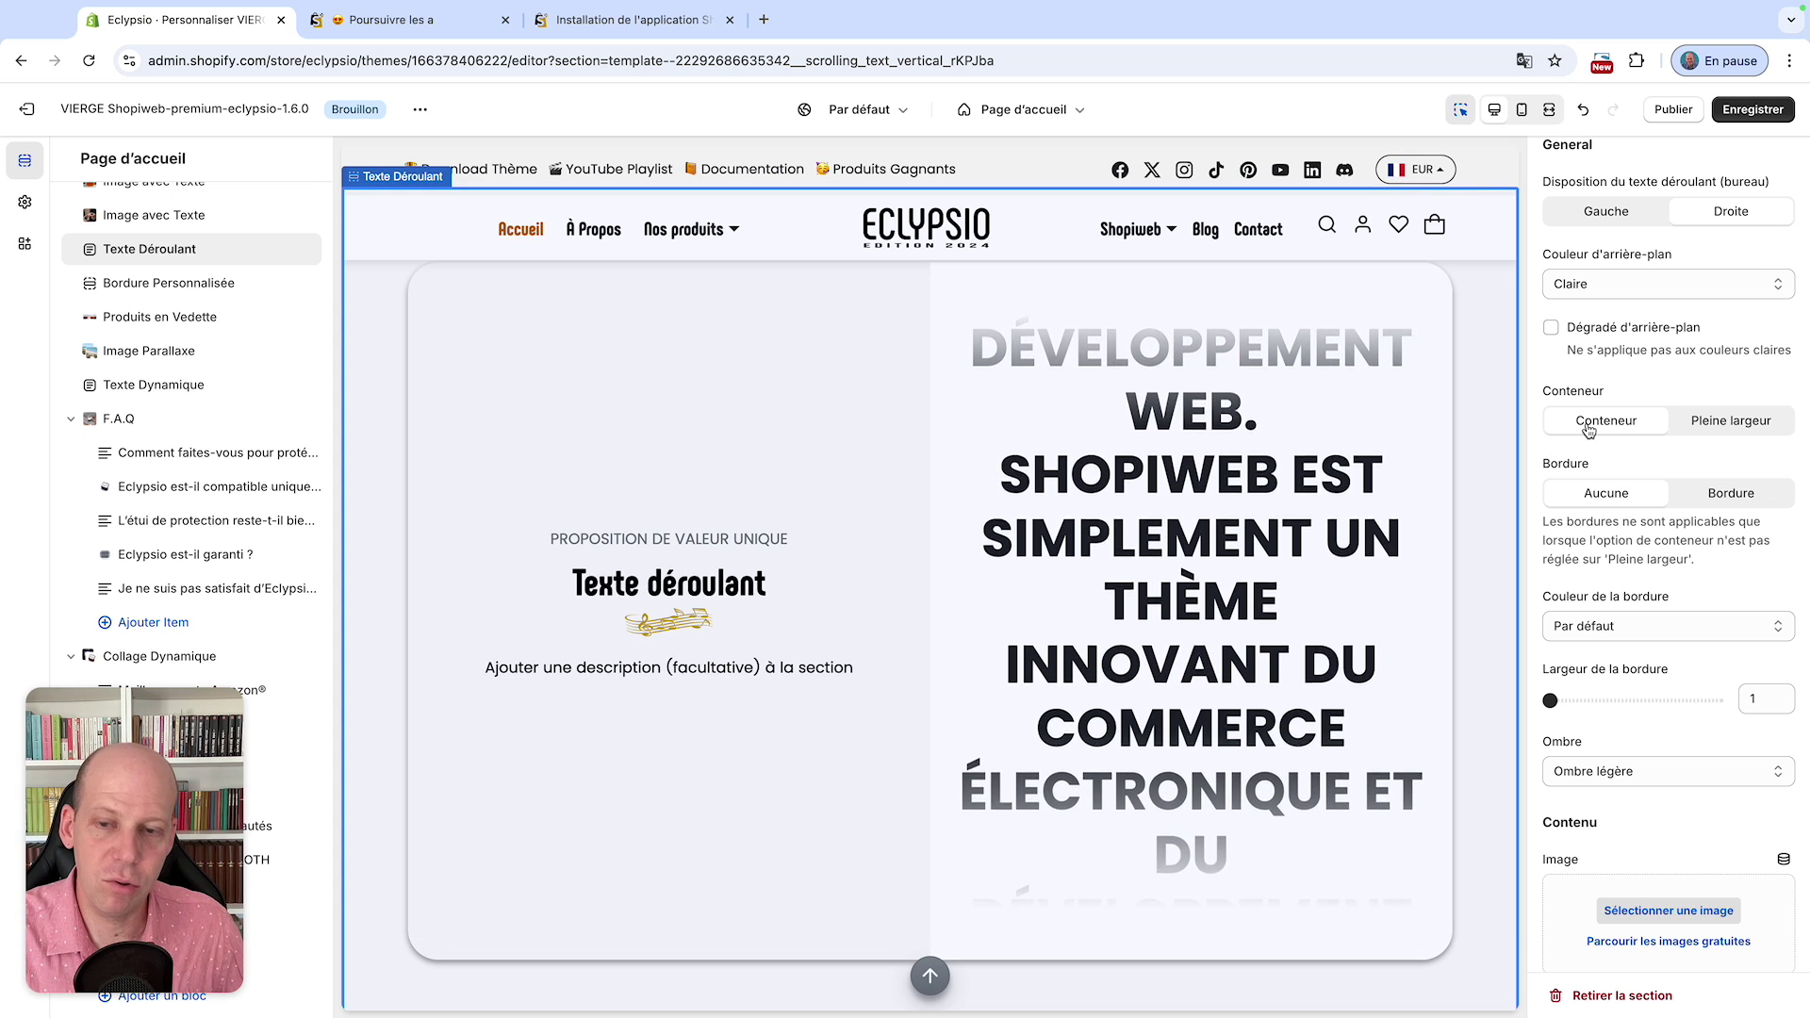
click(1708, 426)
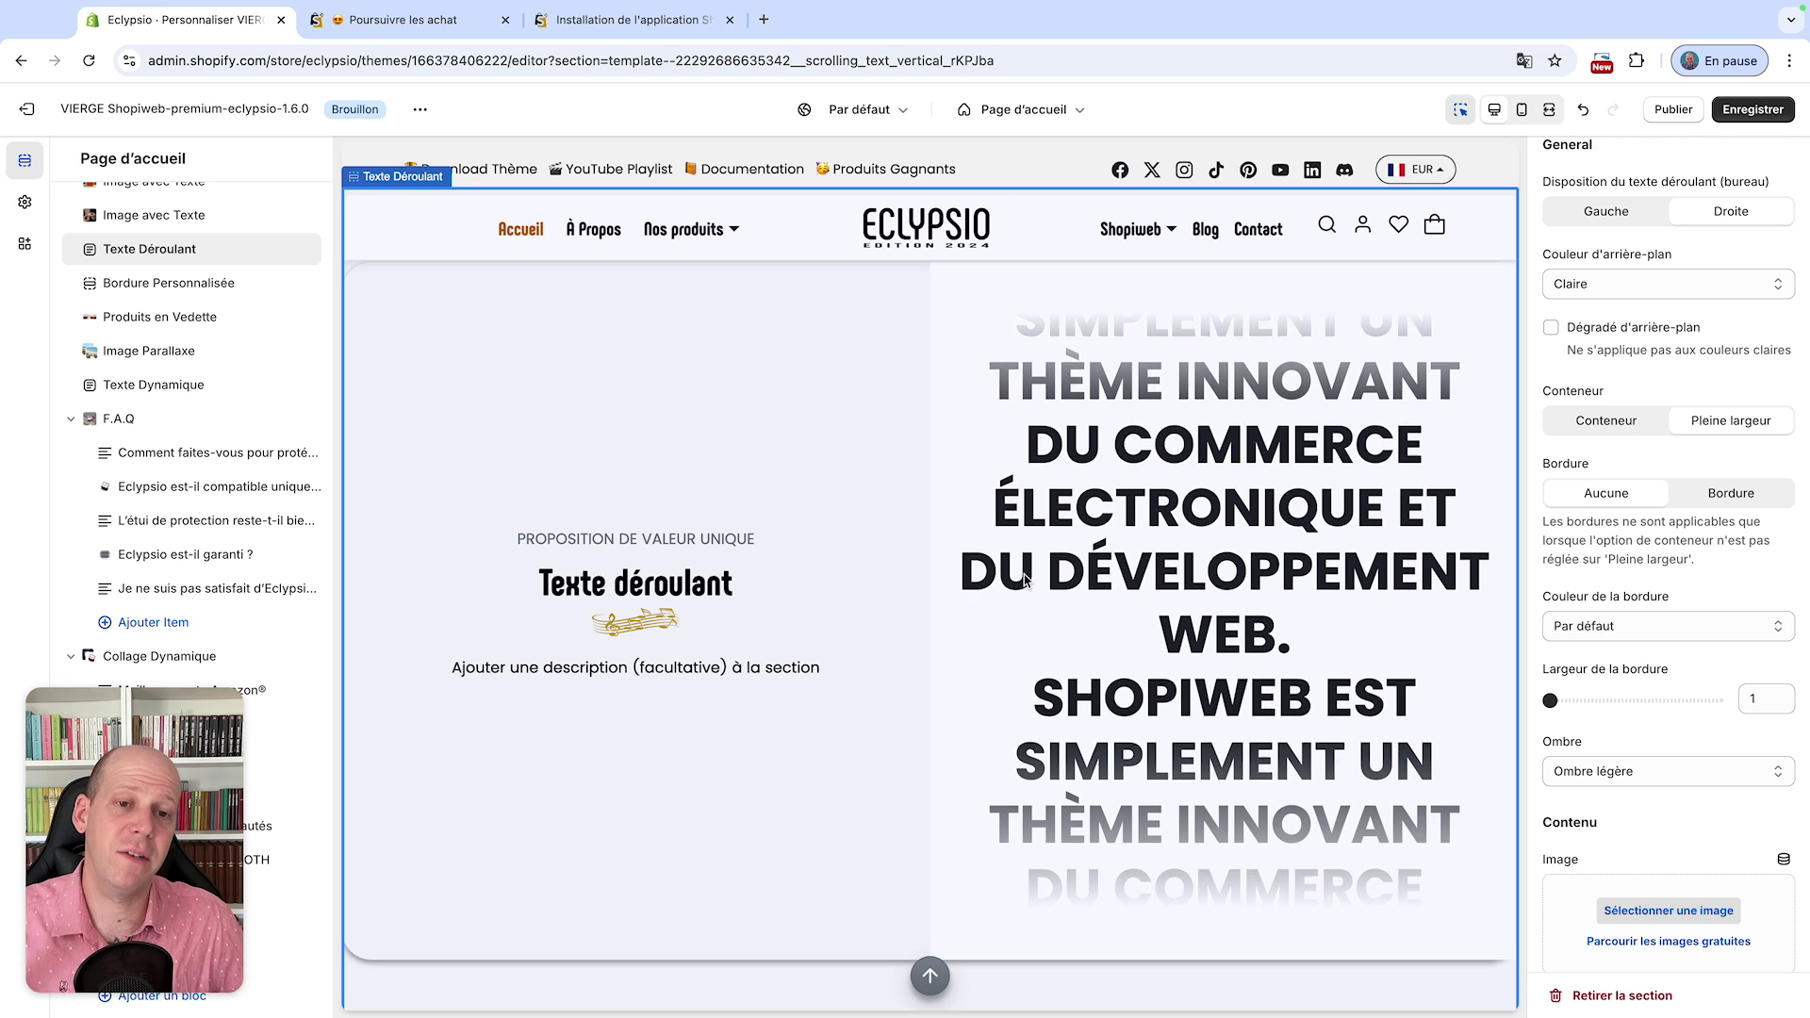
click(1608, 418)
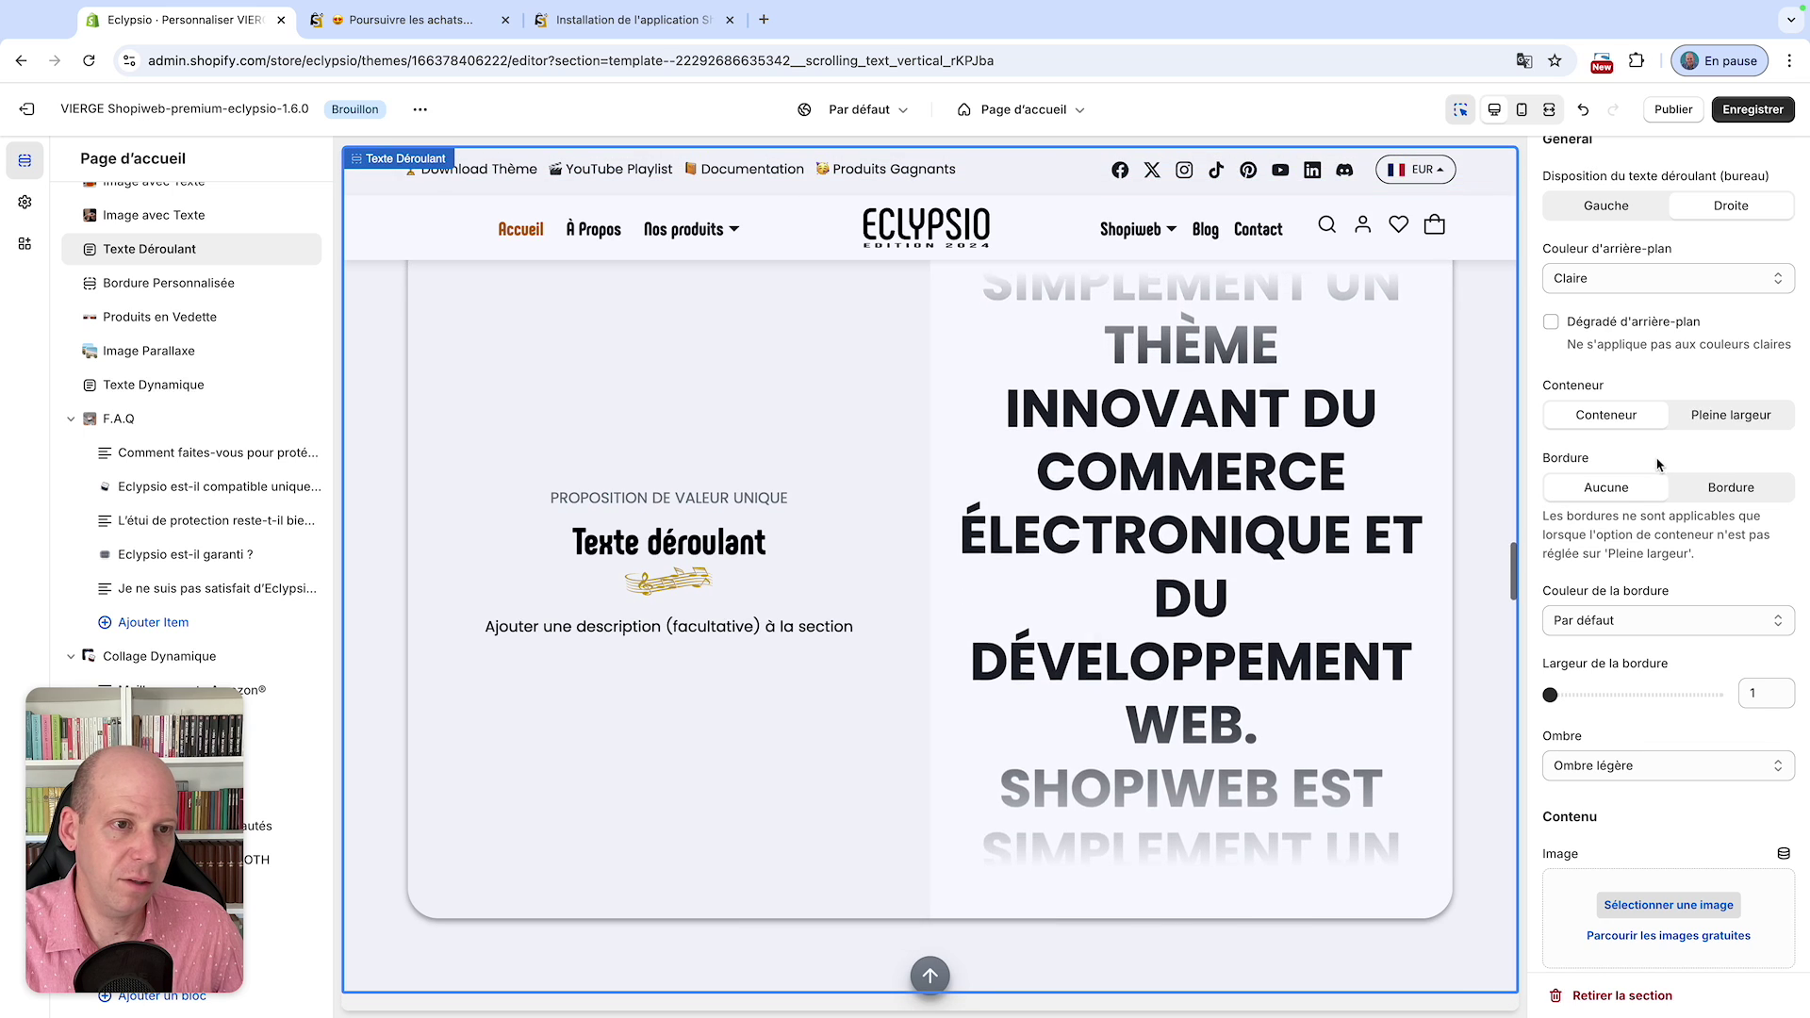
- Try the Bordure option around the section's container, and set it back to Aucune
scroll(1656, 462, down, 1)
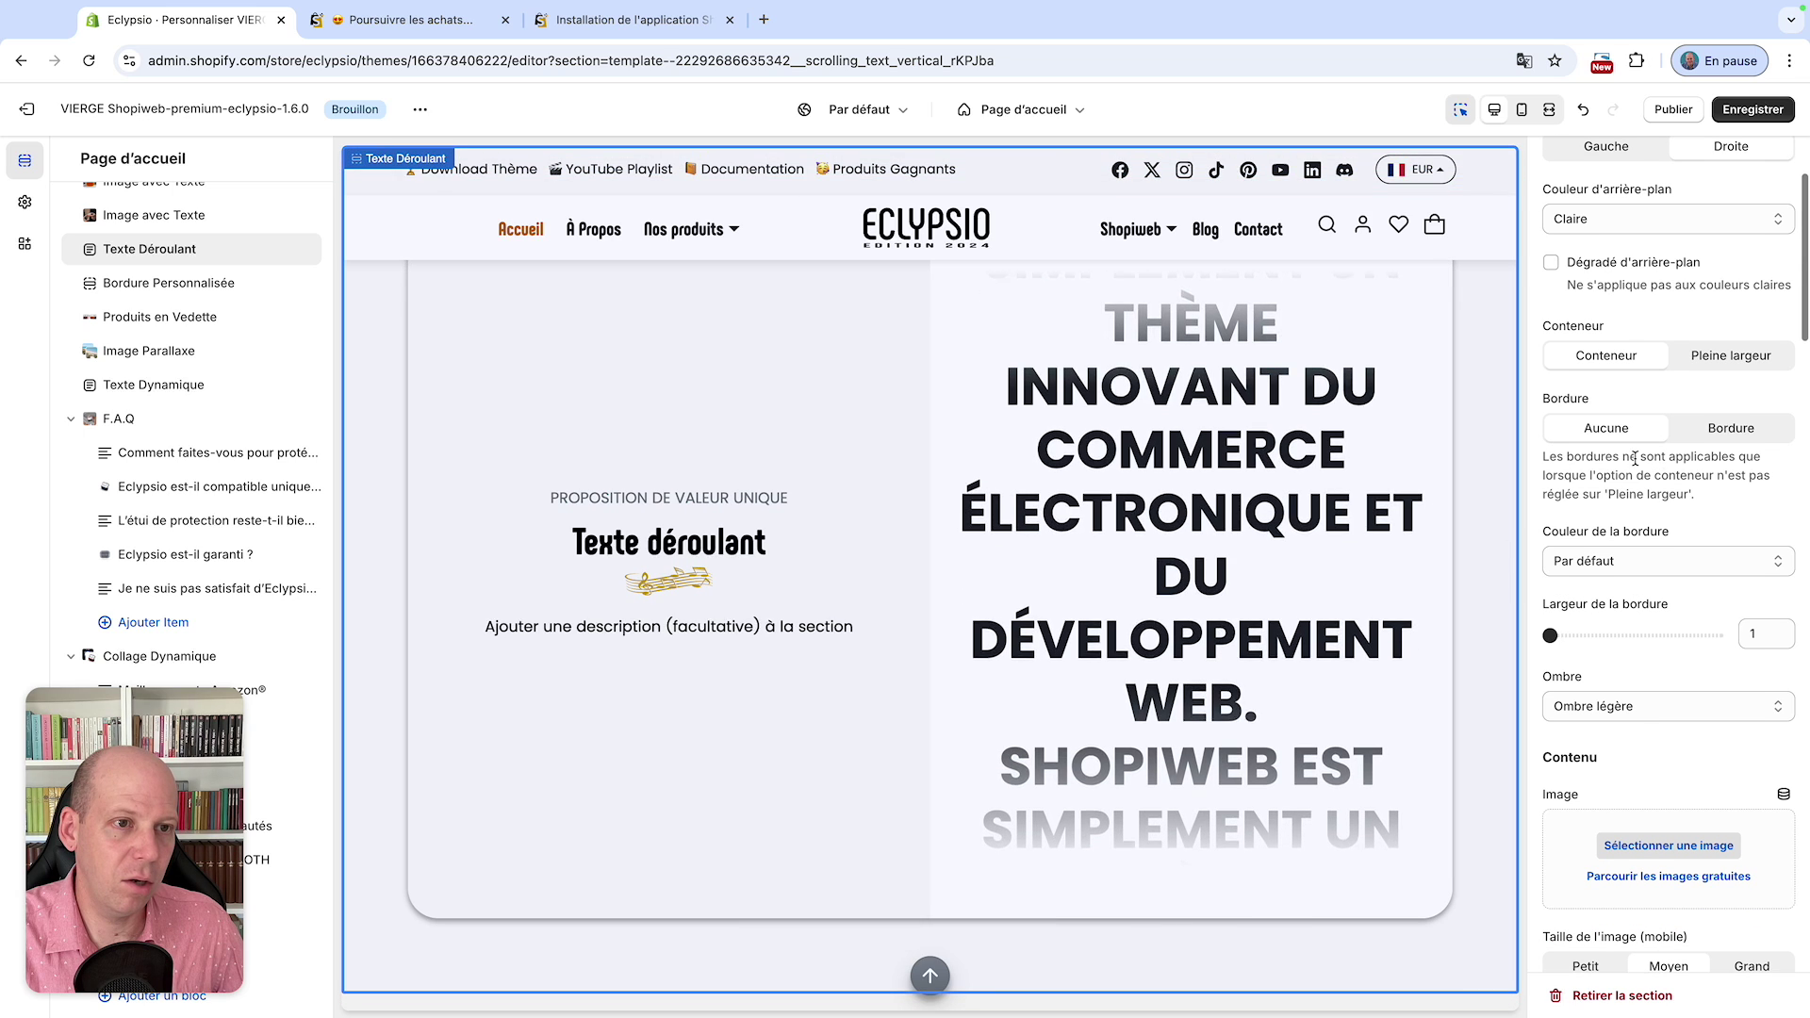
click(1732, 432)
click(1600, 428)
- Try a border in the Primaire colour around the container, and reset the colour to Par défaut and the border to Aucune
scroll(1657, 471, down, 2)
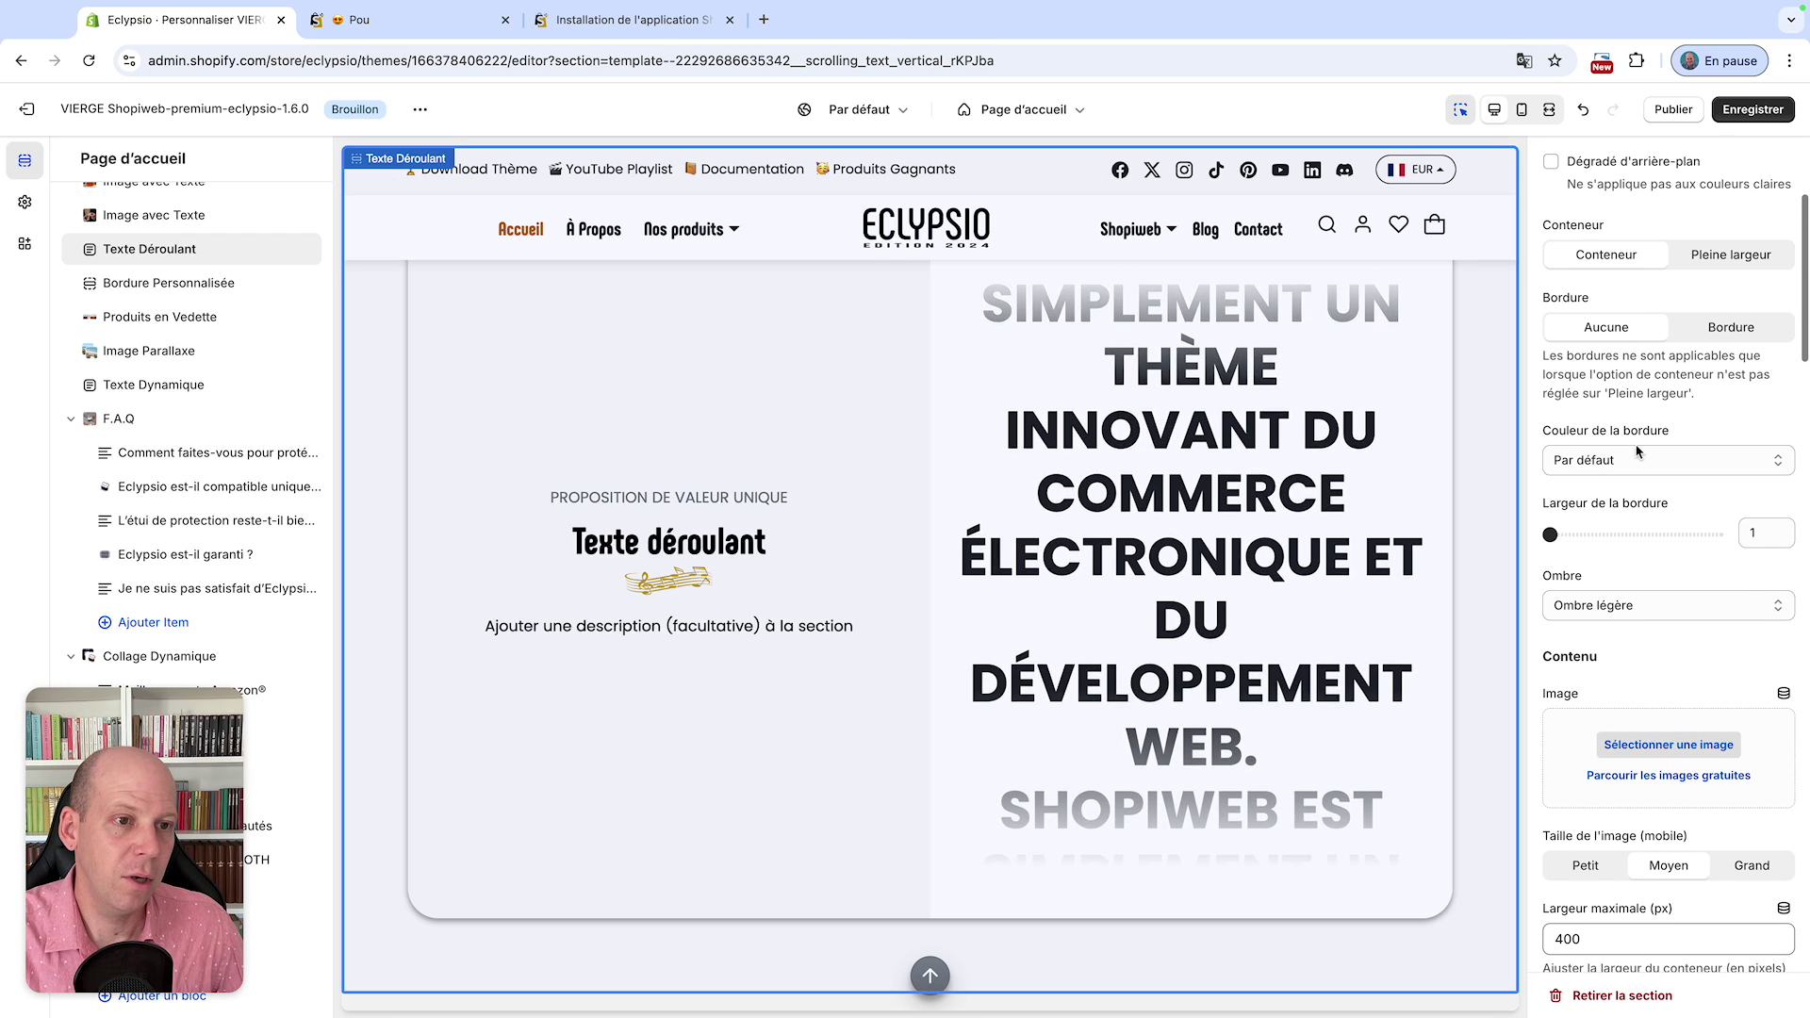
click(1656, 461)
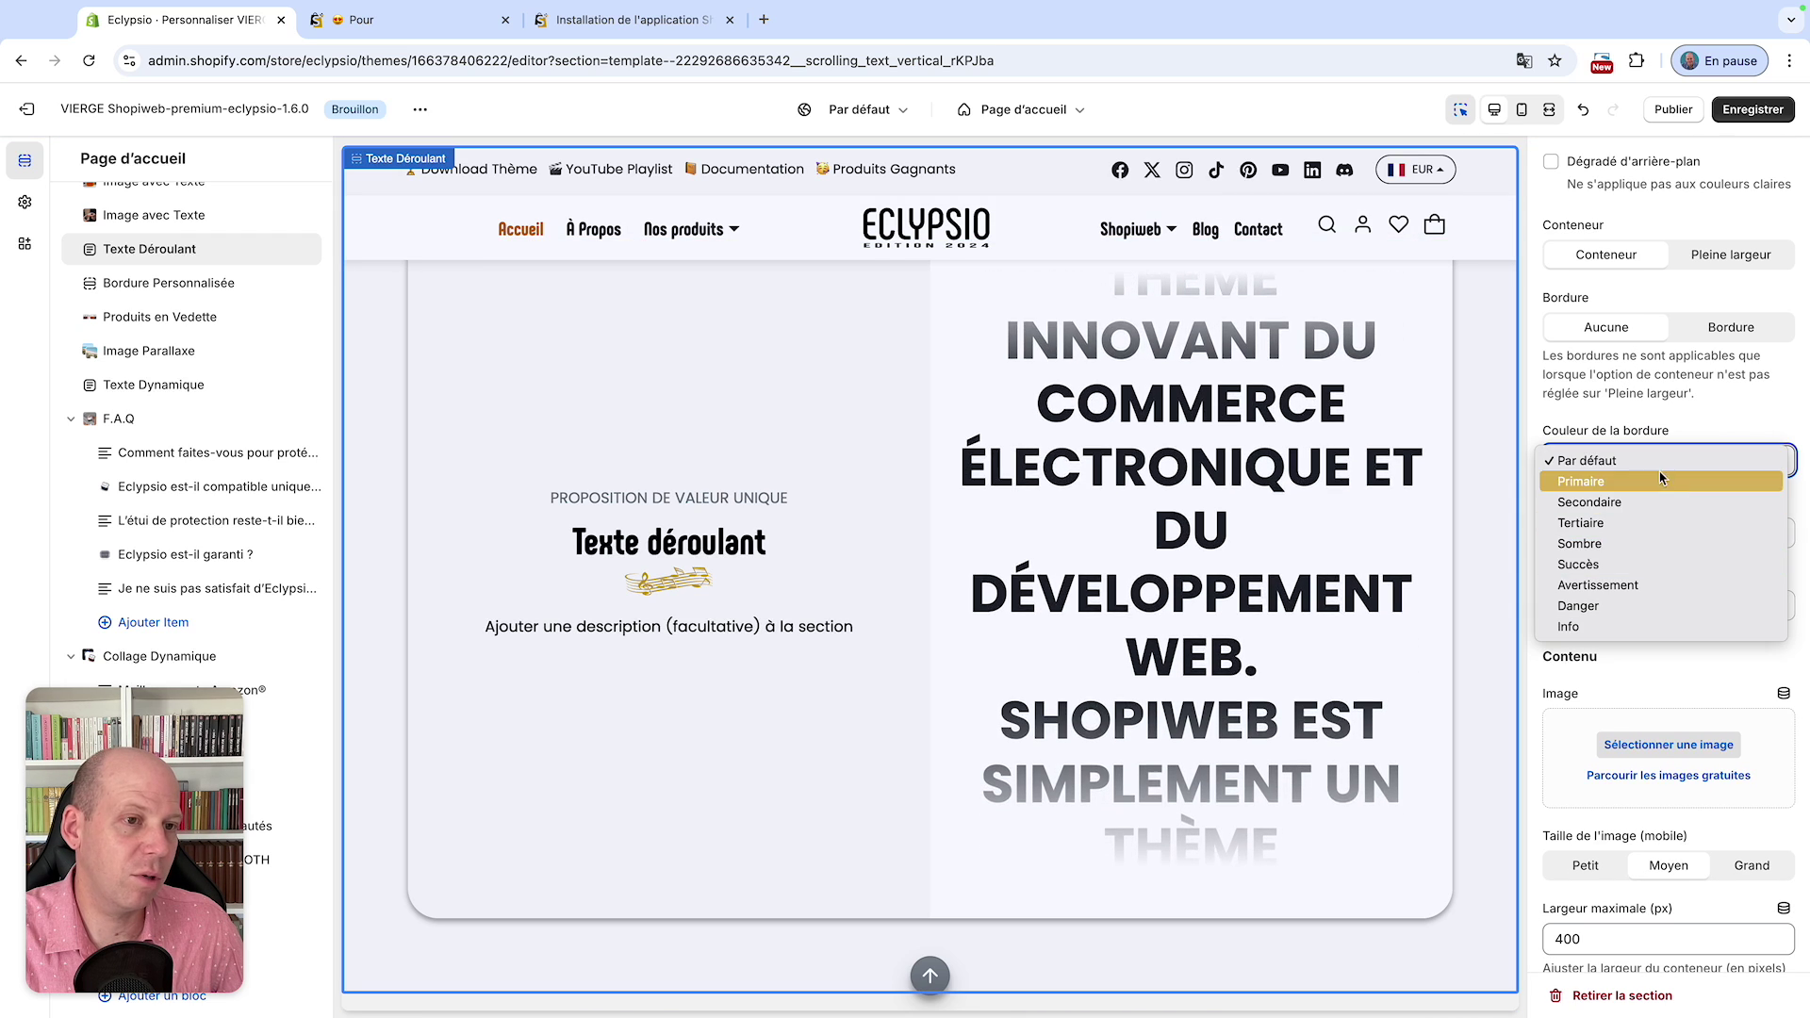
click(1691, 423)
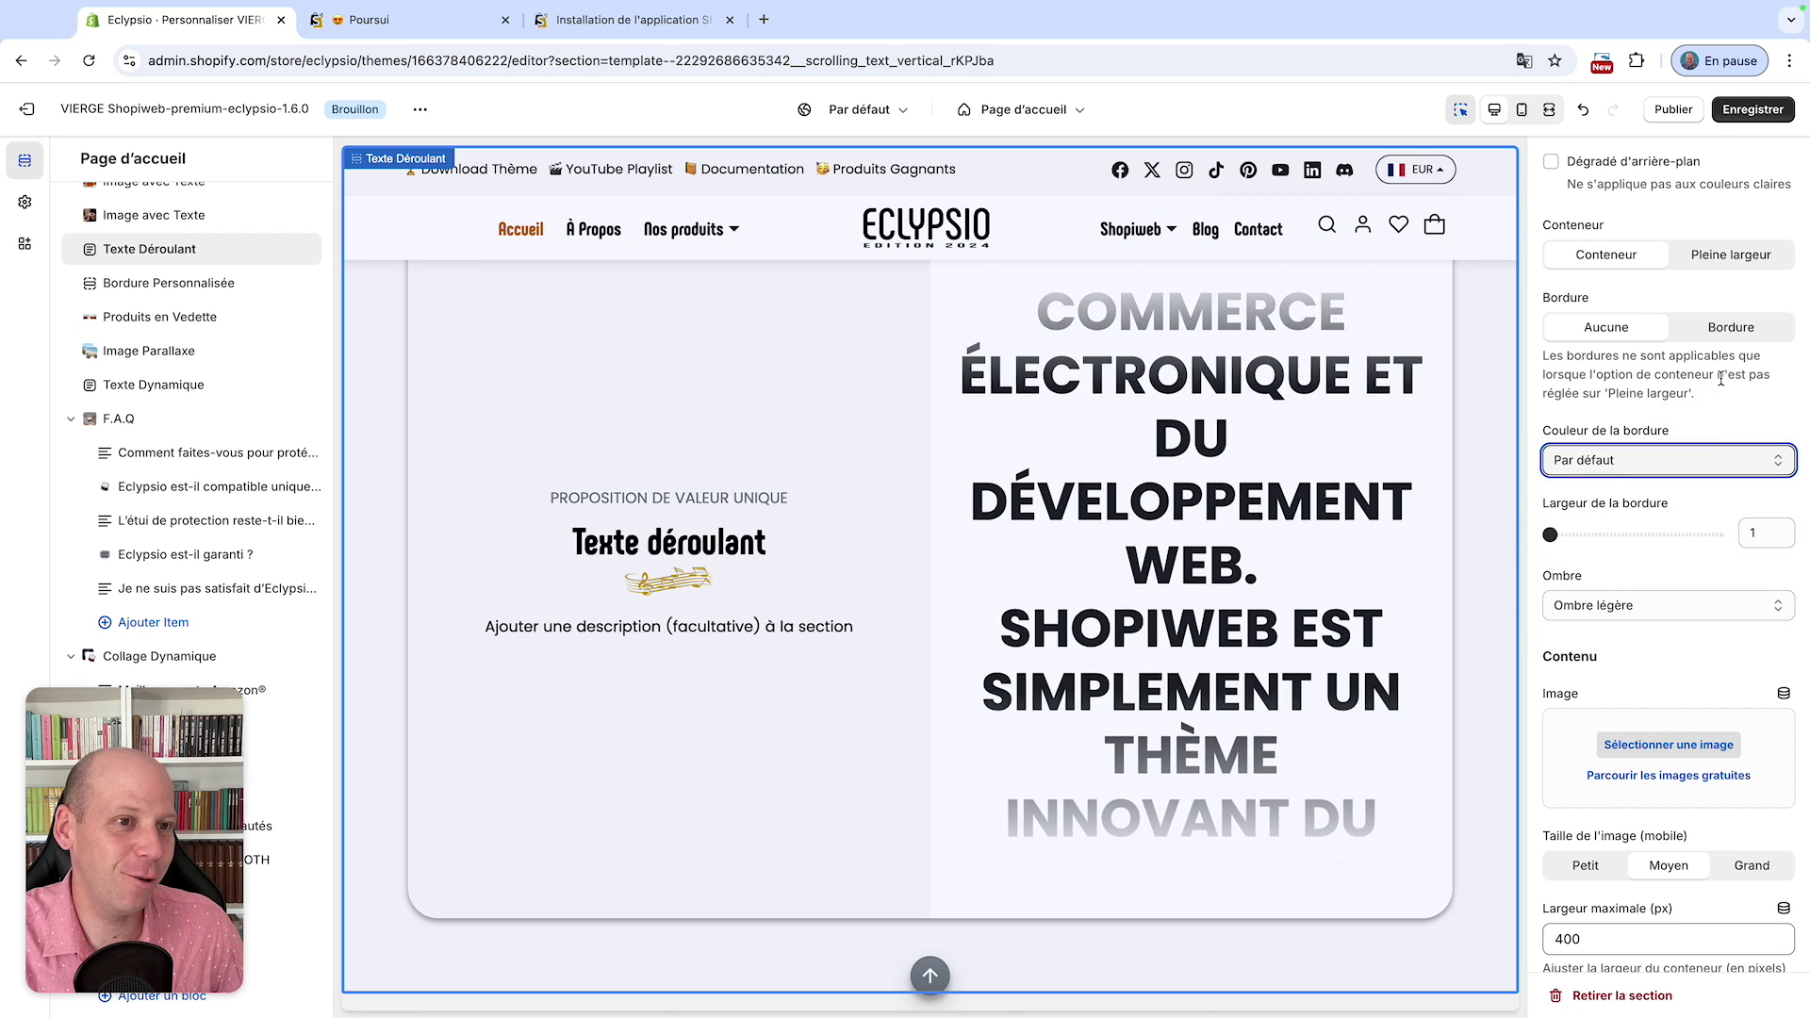
click(1729, 328)
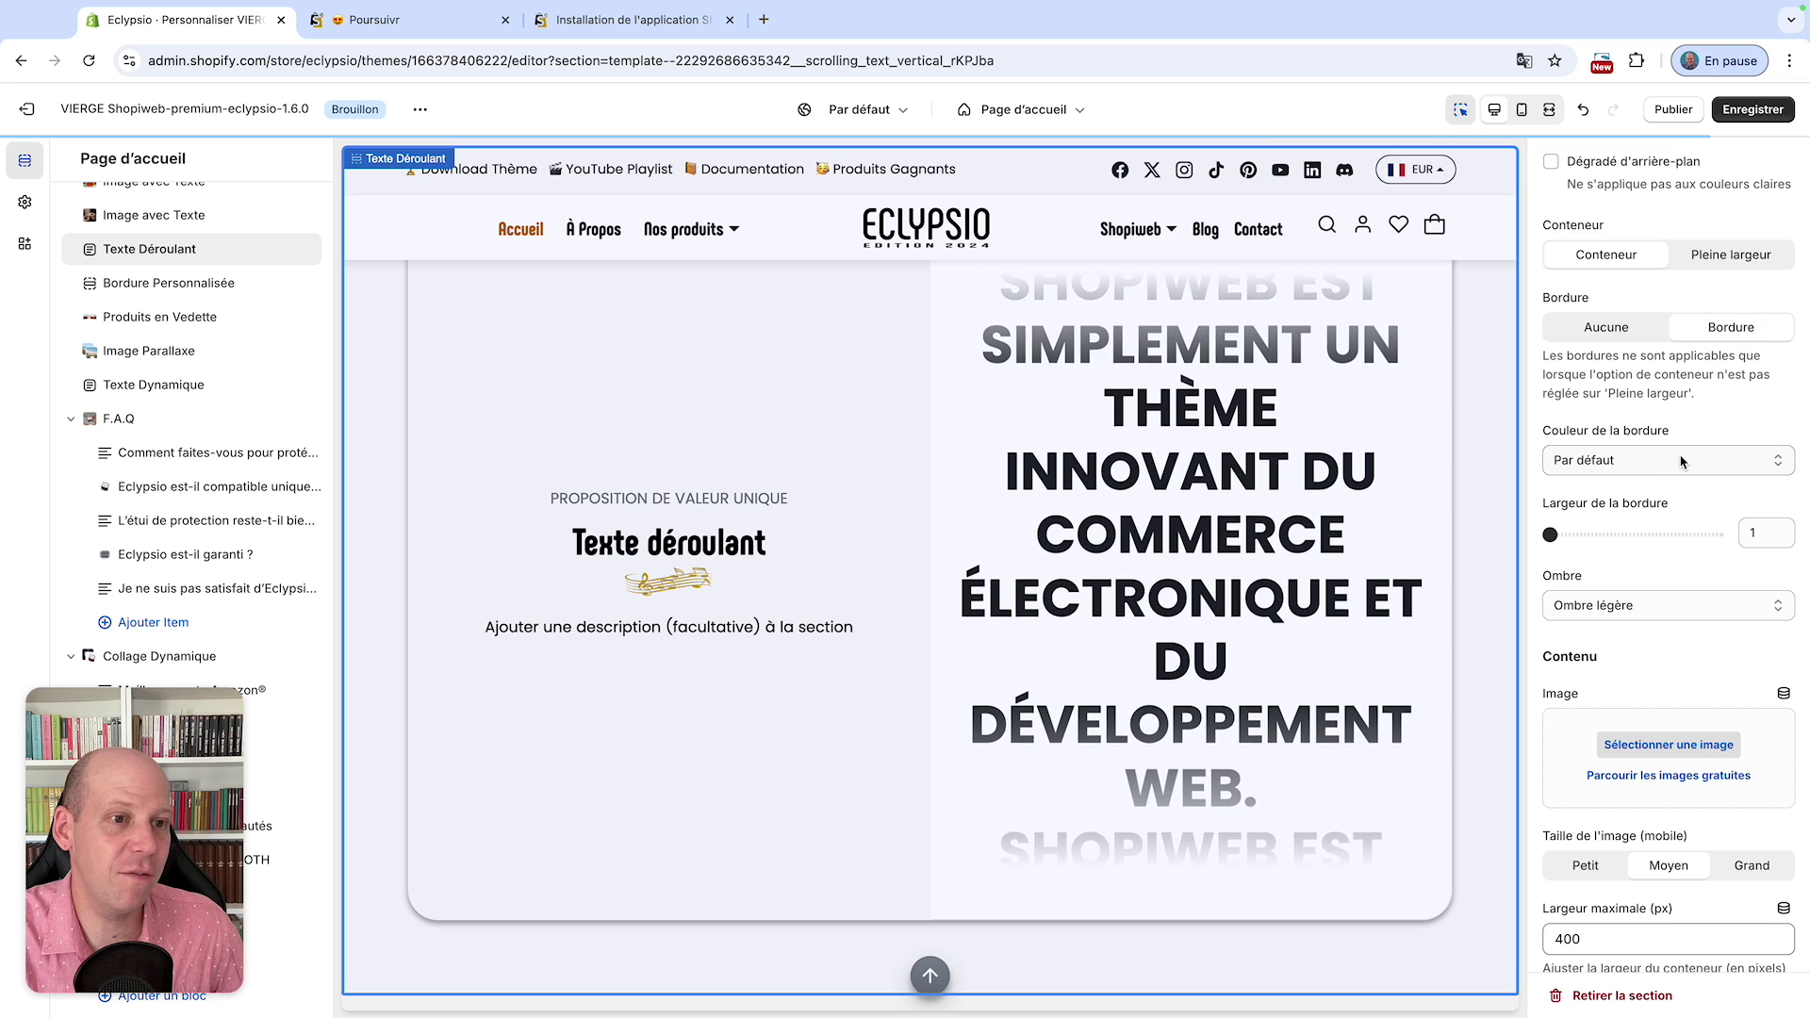
click(1660, 461)
click(1656, 479)
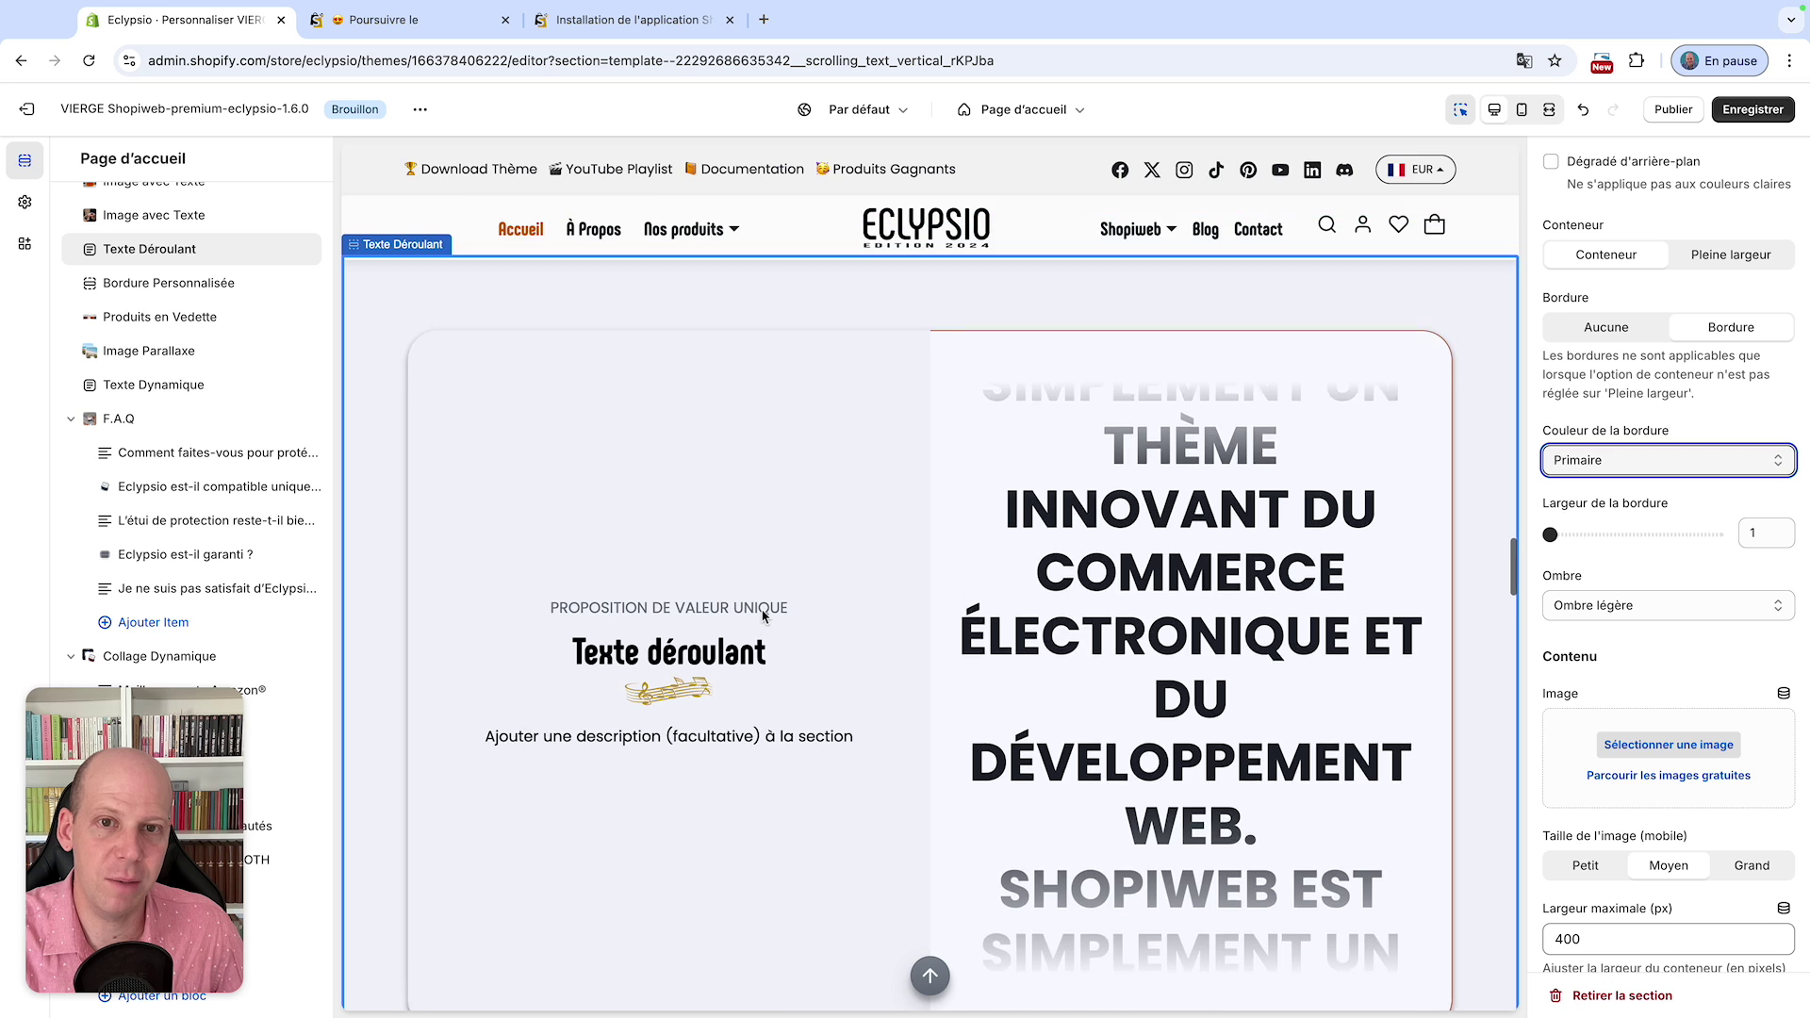
click(1739, 462)
click(1662, 435)
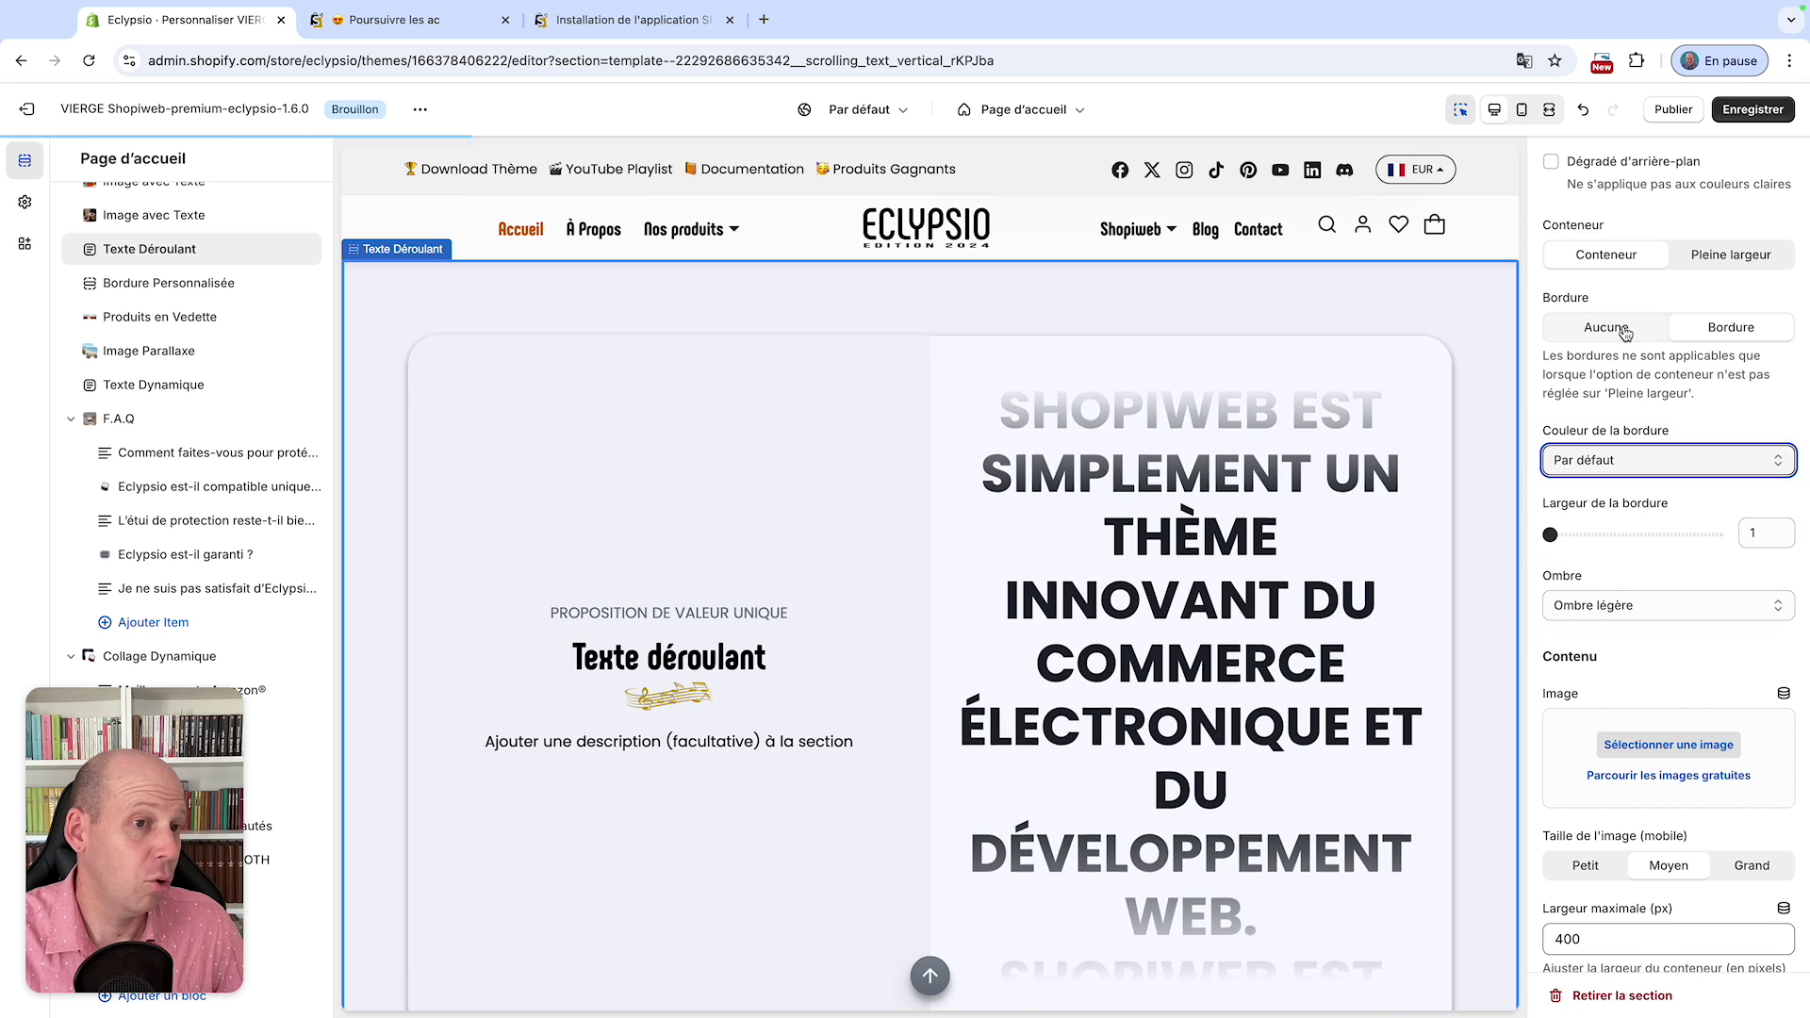
- Try the Ombre totale shadow on the container, set the shadow to Aucune and check the section in the preview
scroll(1636, 394, down, 1)
scroll(1635, 394, down, 1)
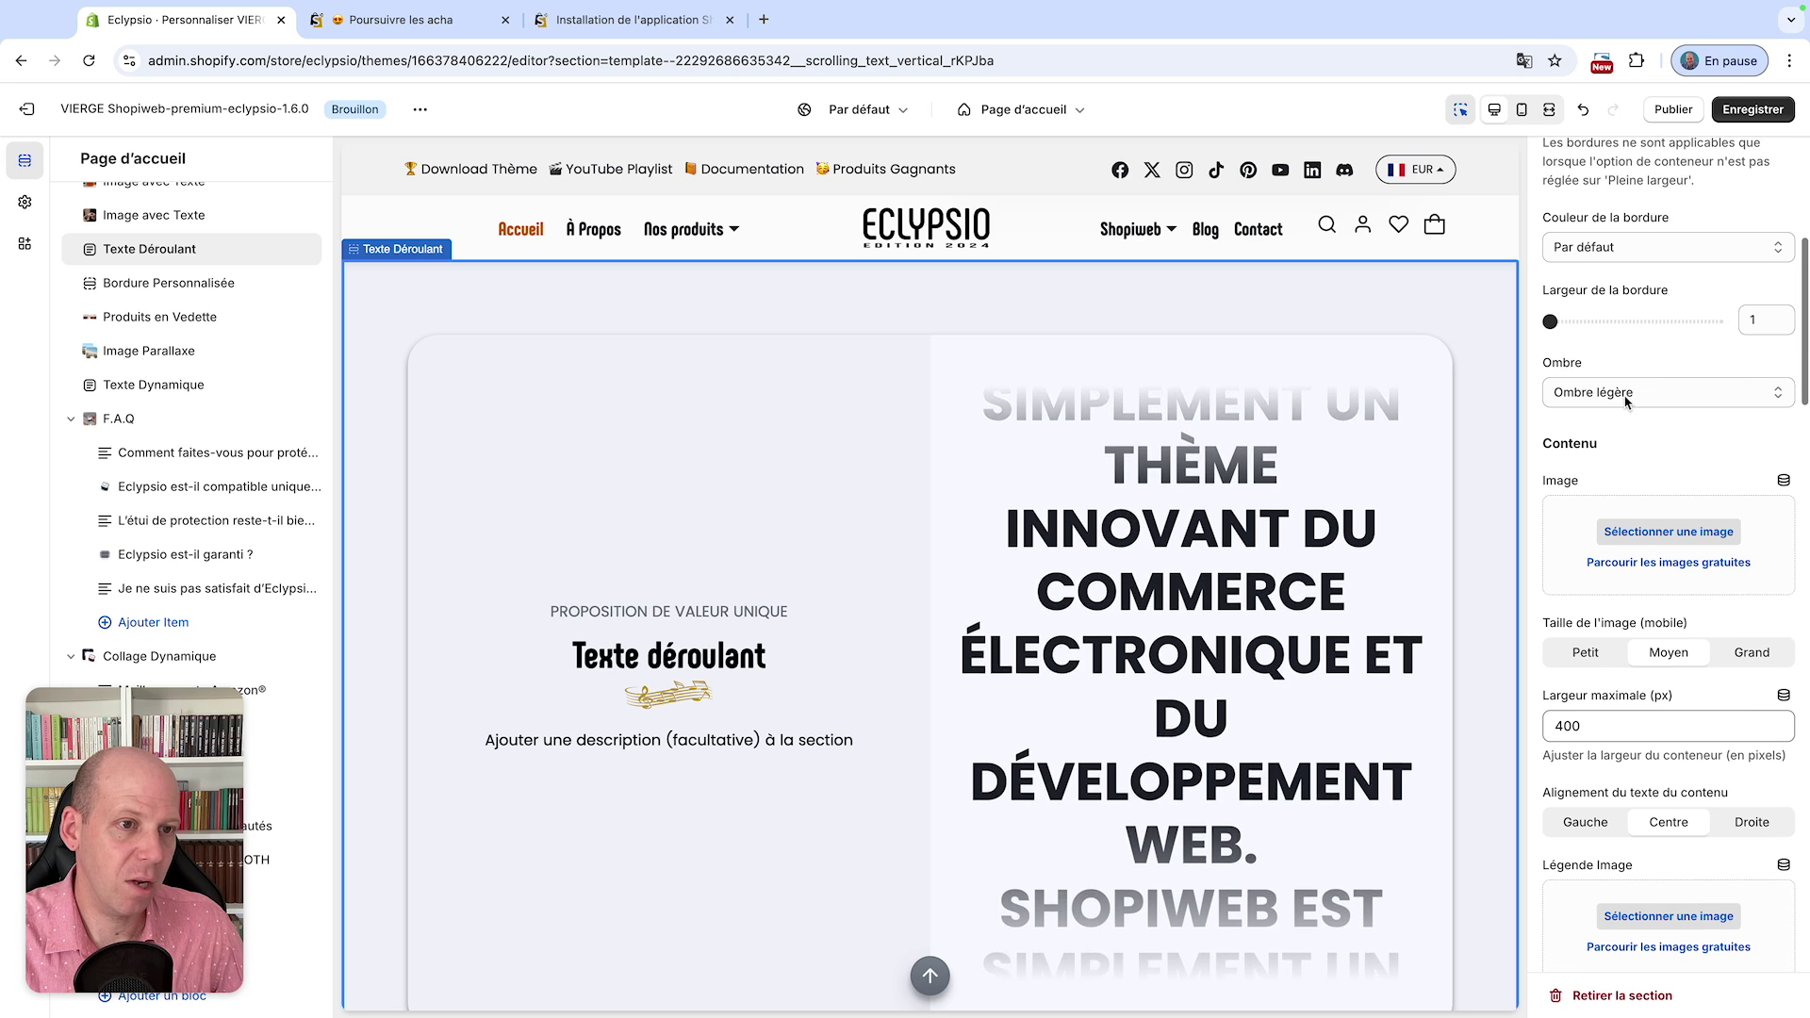
scroll(1386, 660, down, 1)
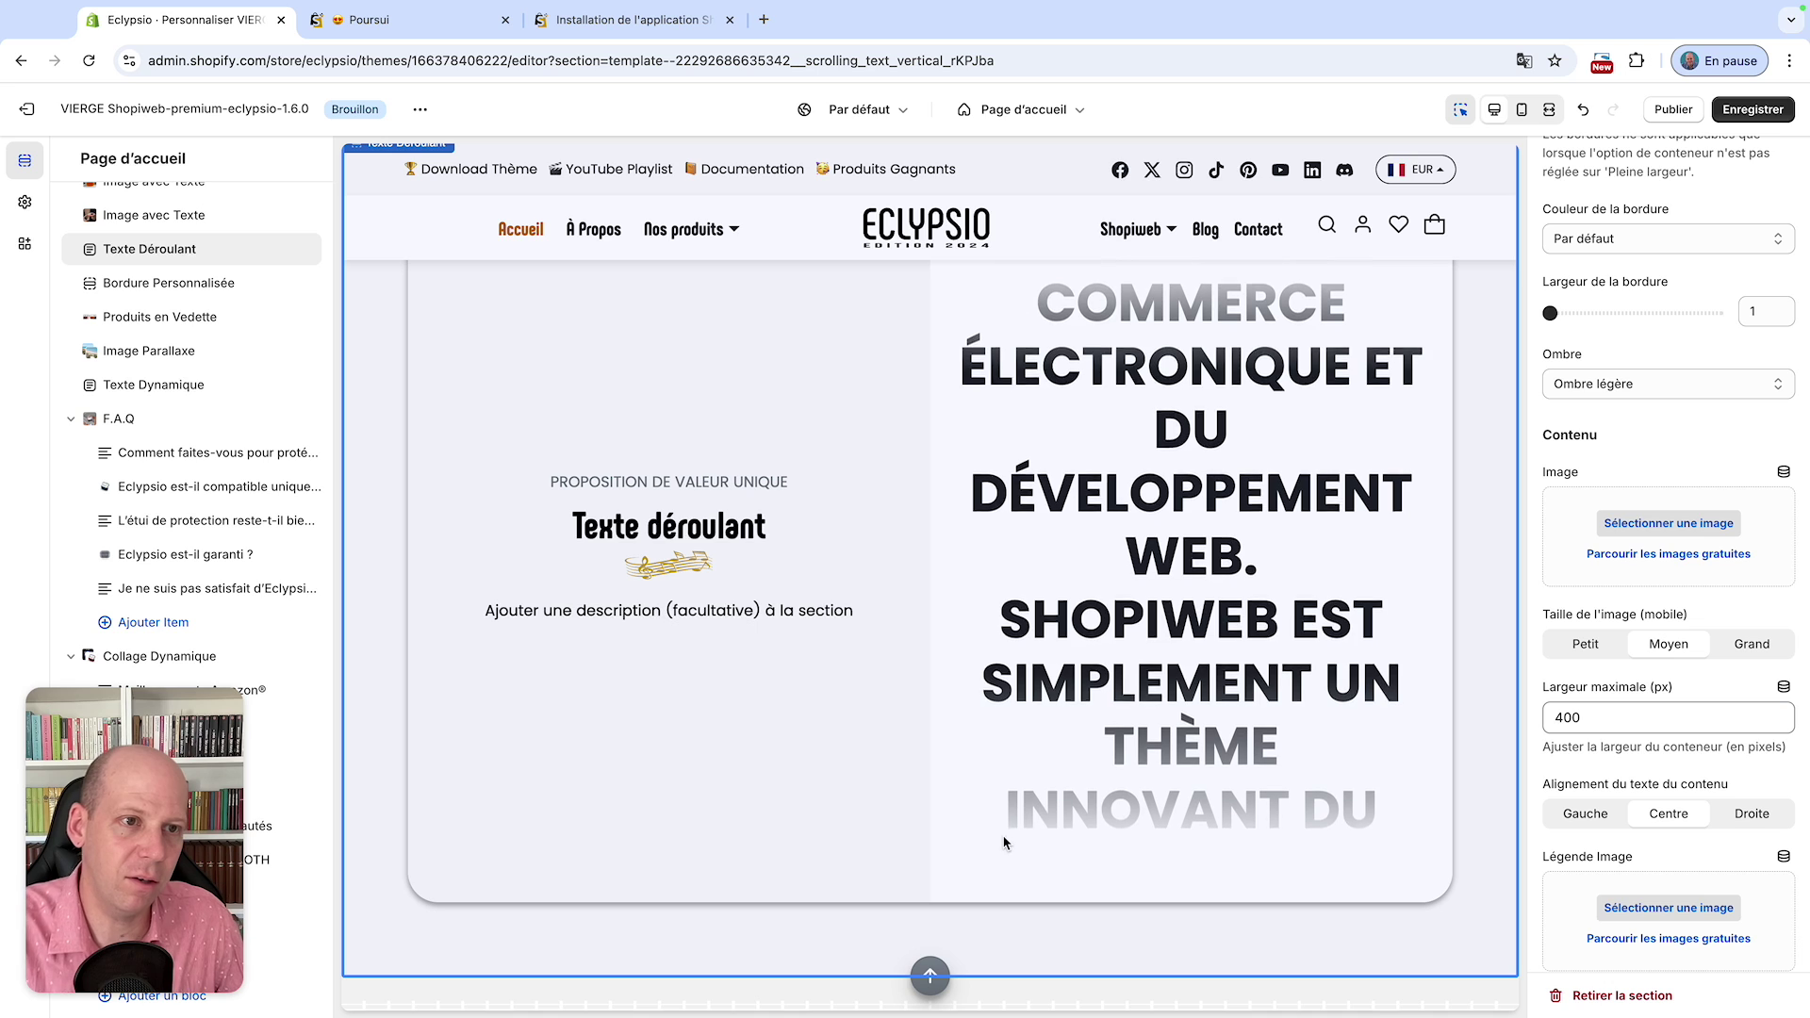
scroll(1661, 442, up, 1)
click(1661, 440)
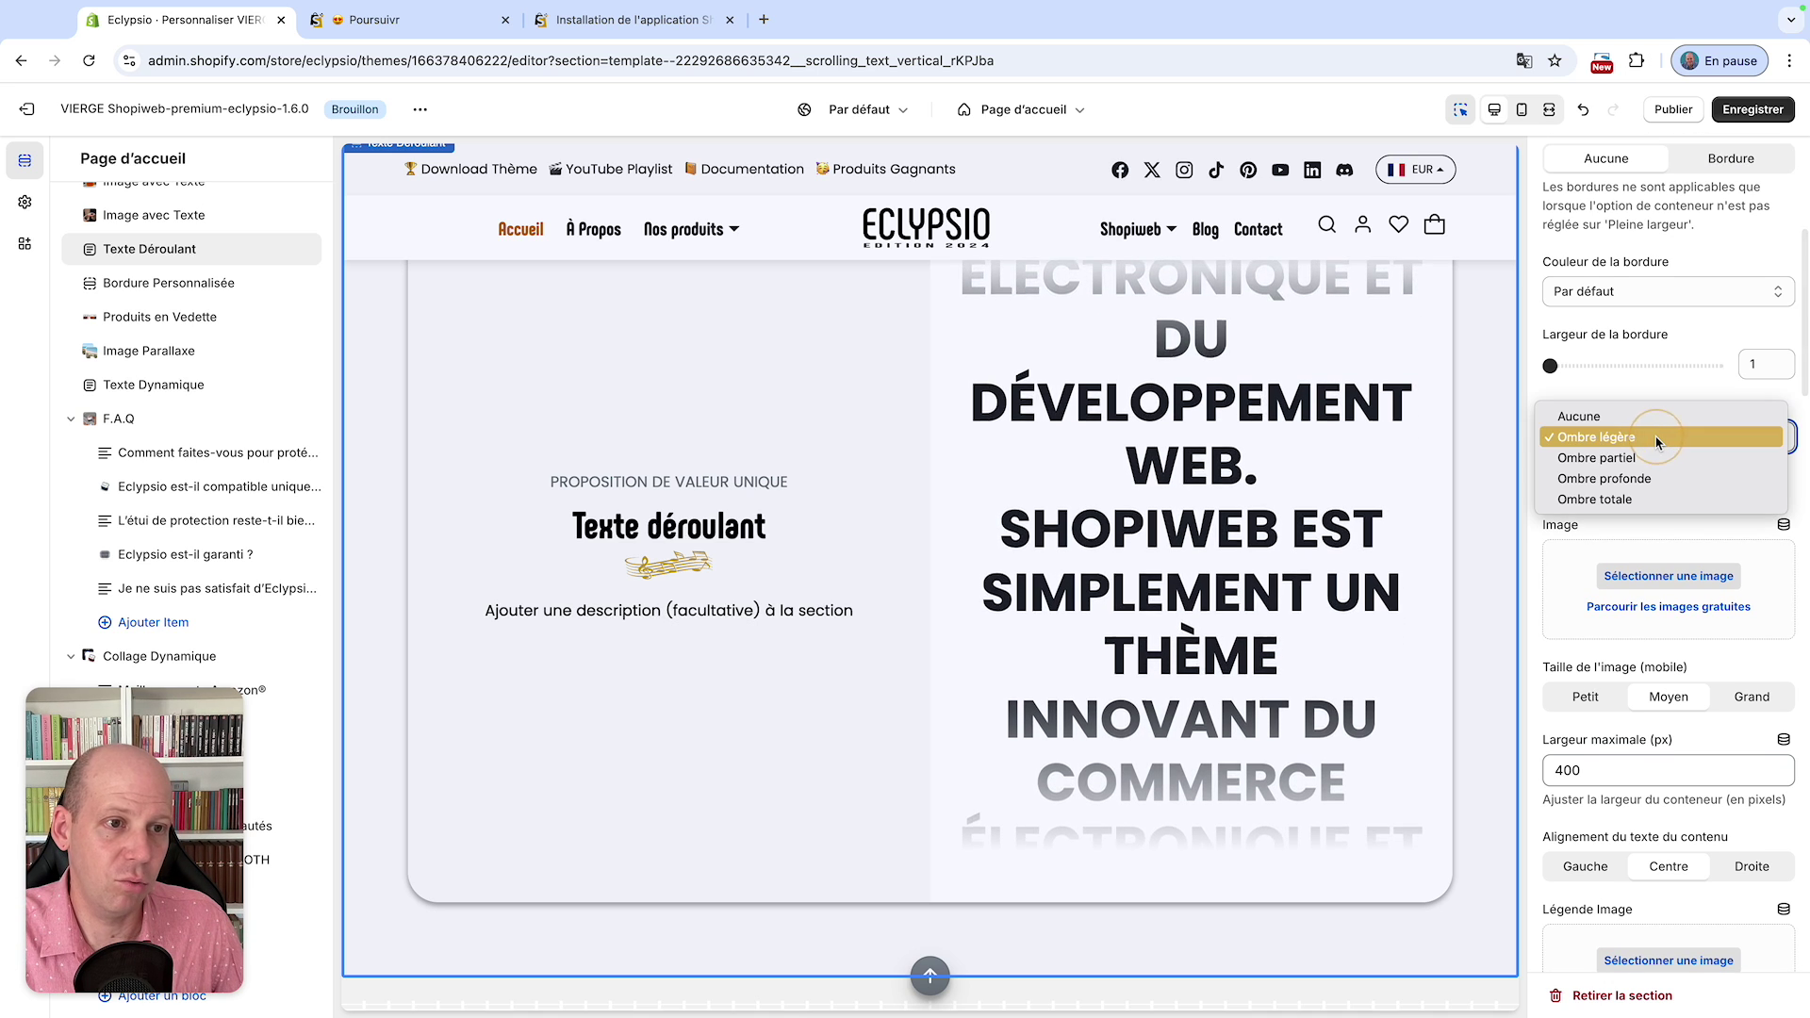
click(1633, 499)
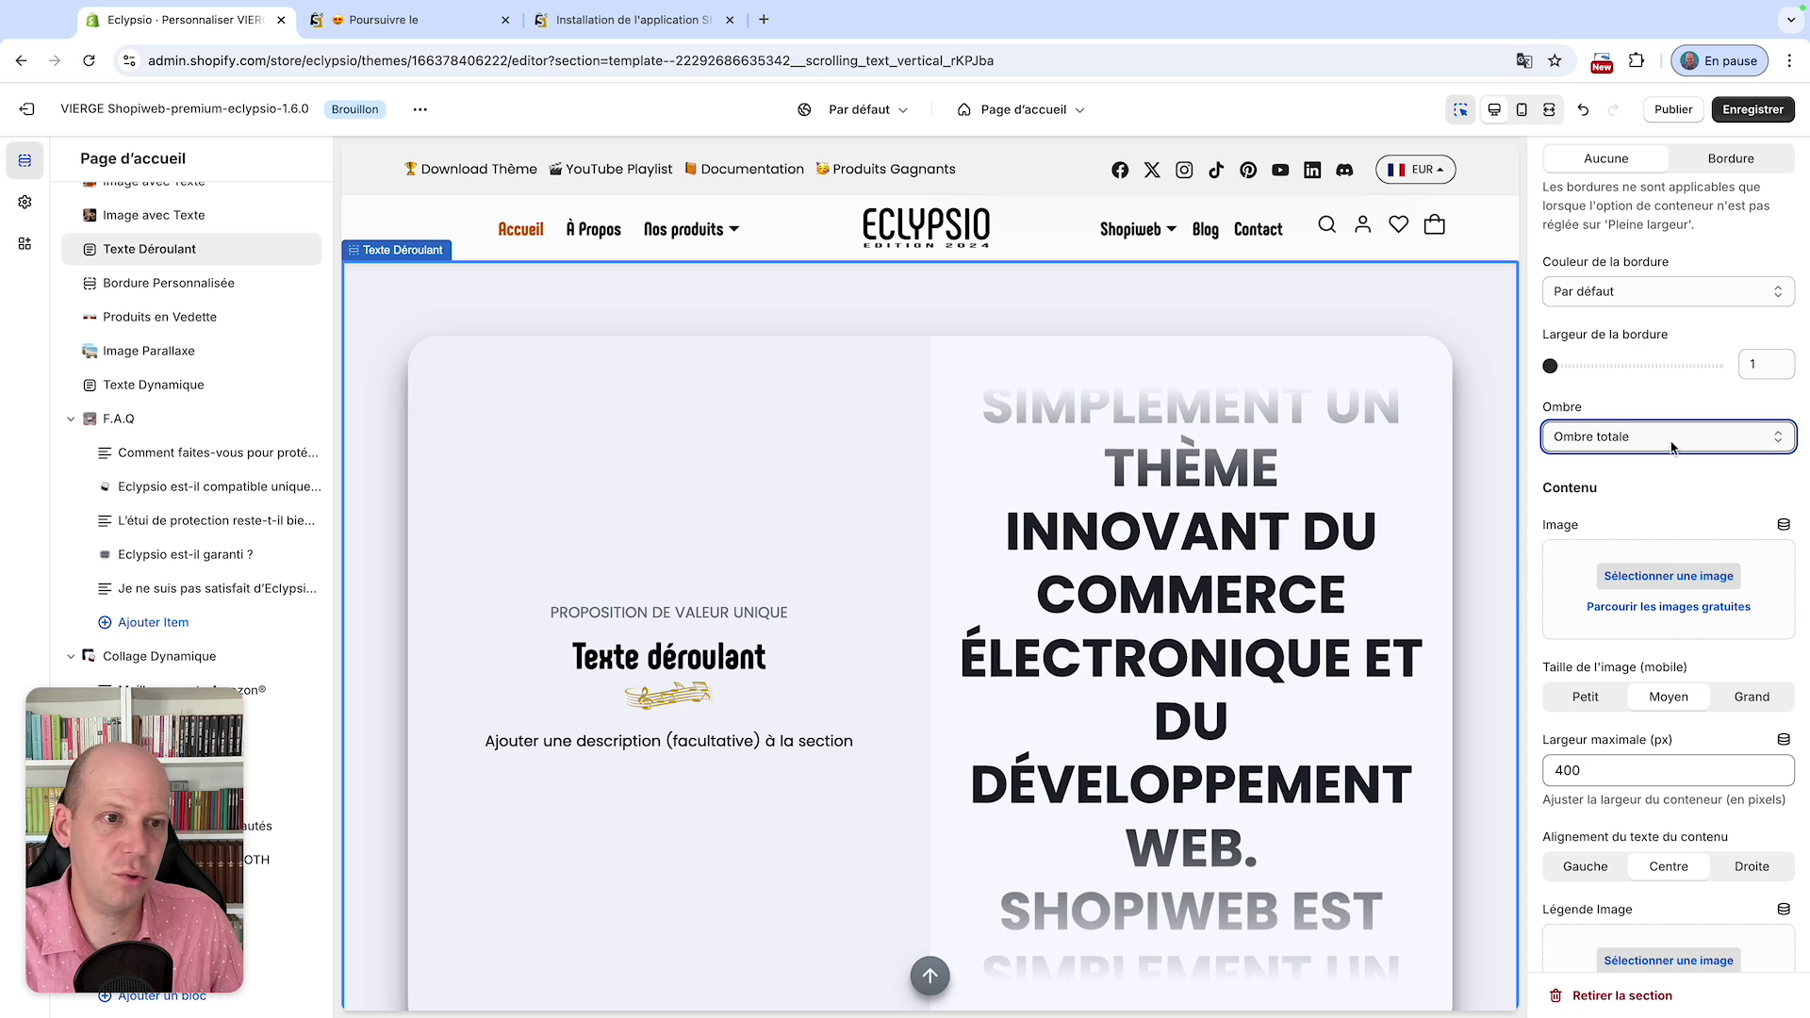
click(1774, 436)
click(1645, 353)
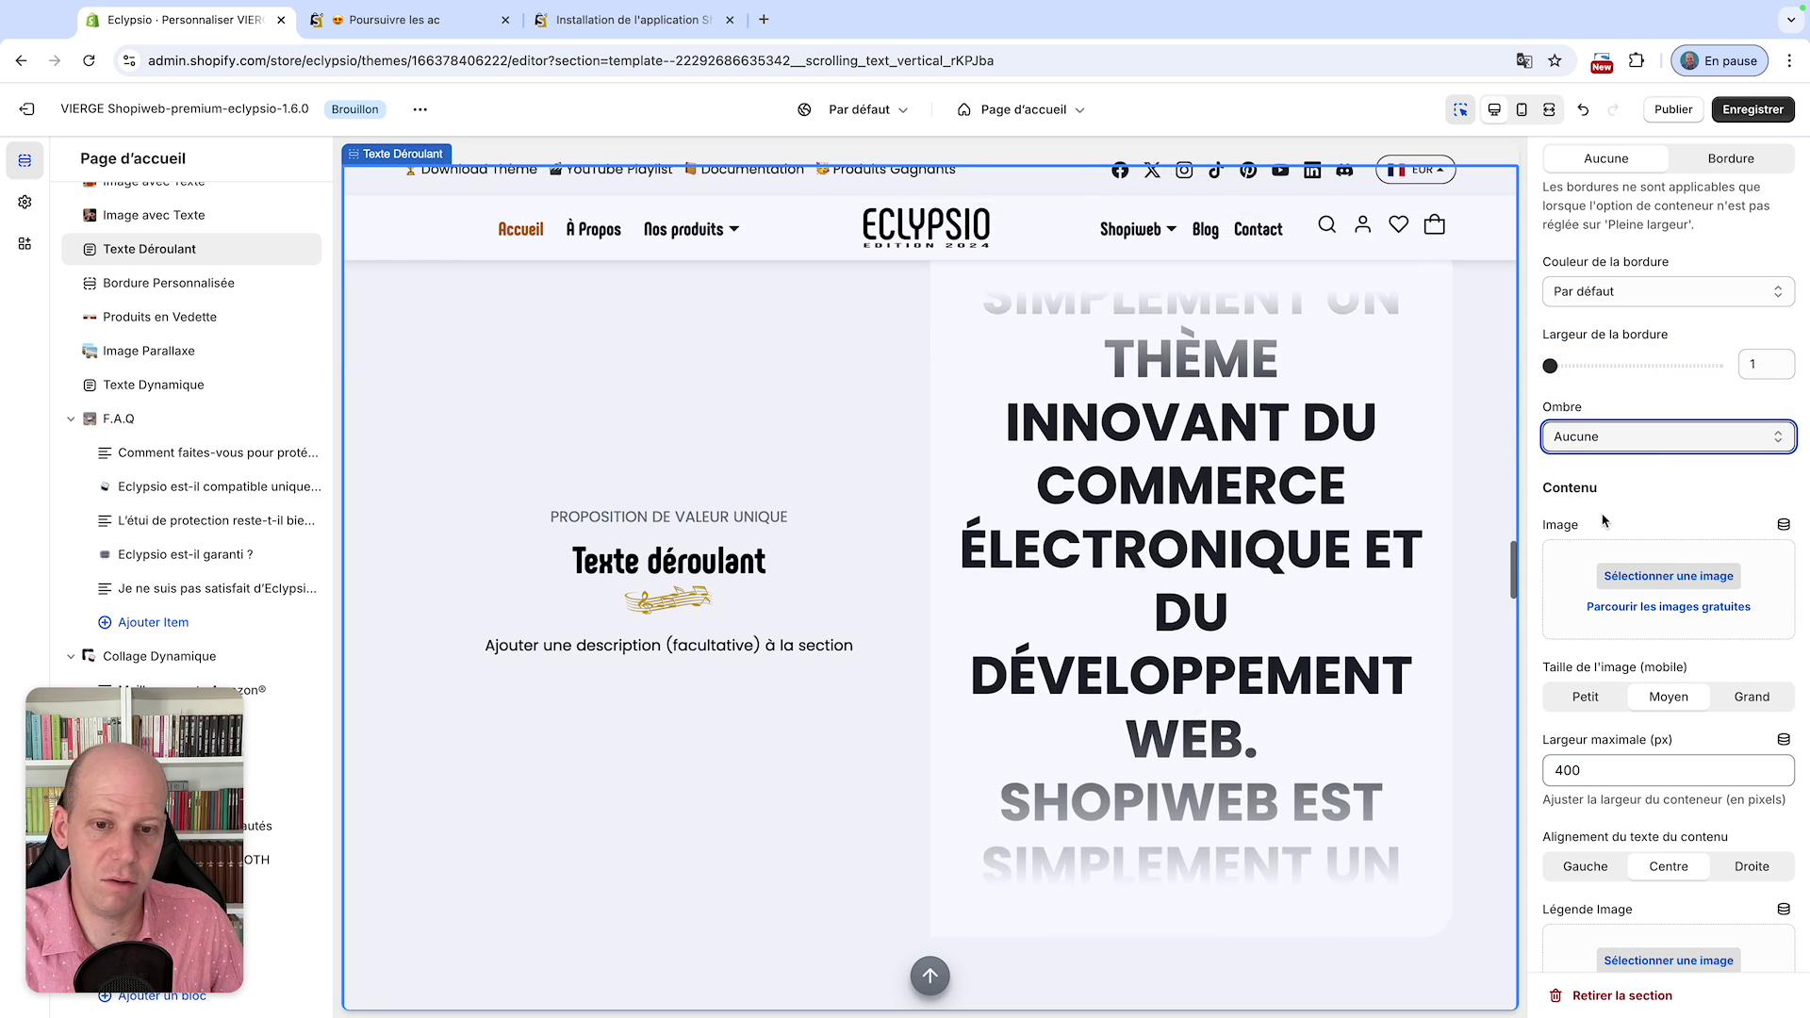
scroll(851, 660, down, 3)
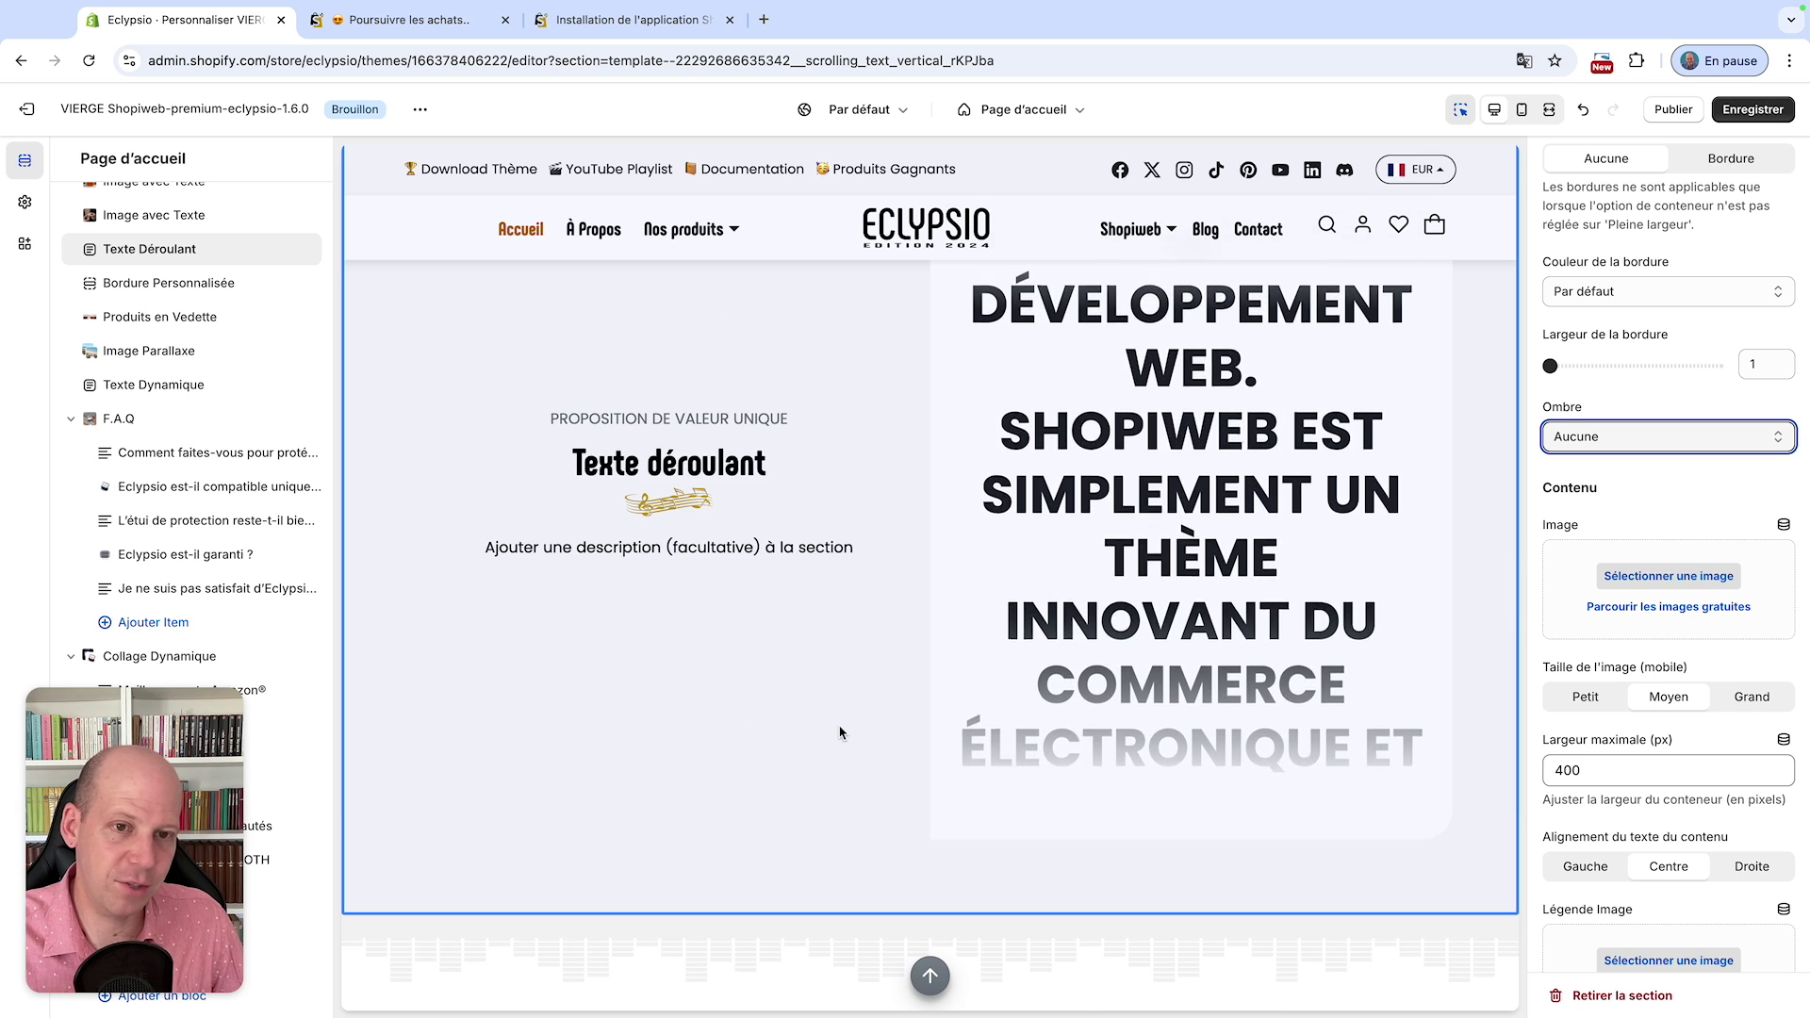
scroll(867, 716, down, 2)
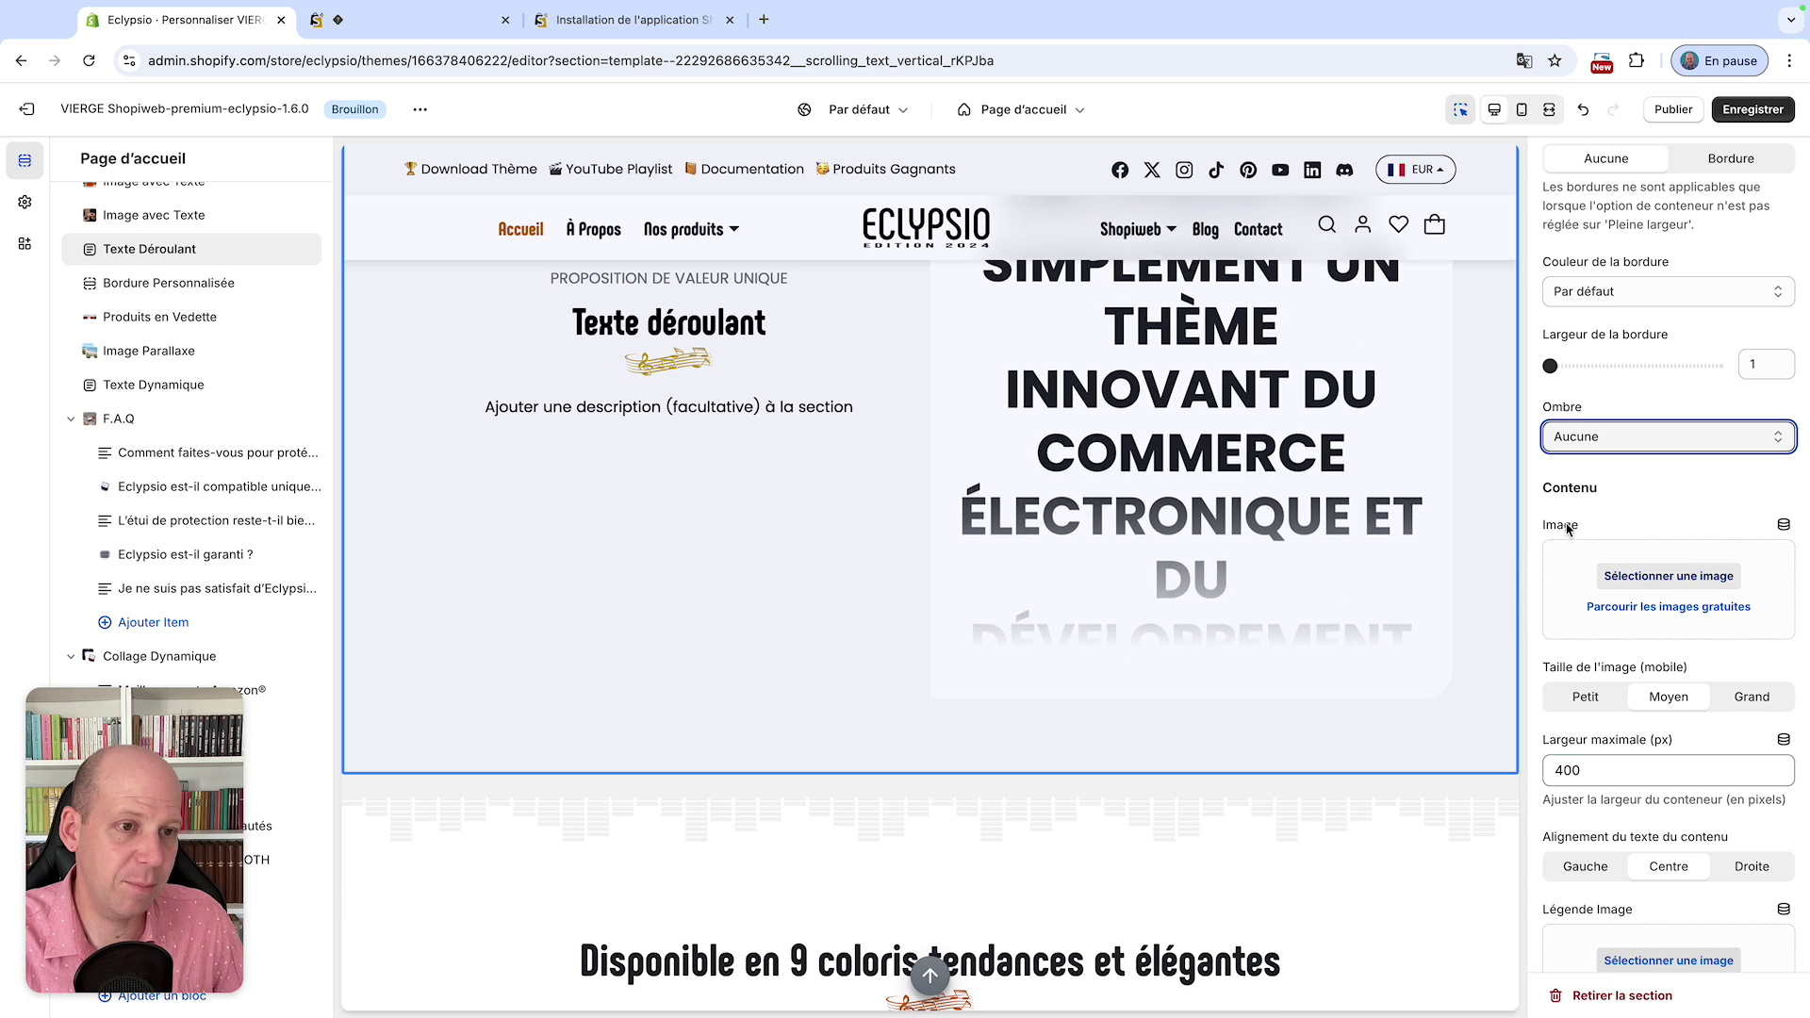
- Add the Bundles_Mega-Menu image from the file library as the Texte Déroulant section's content image
scroll(1622, 504, down, 2)
scroll(1622, 504, up, 1)
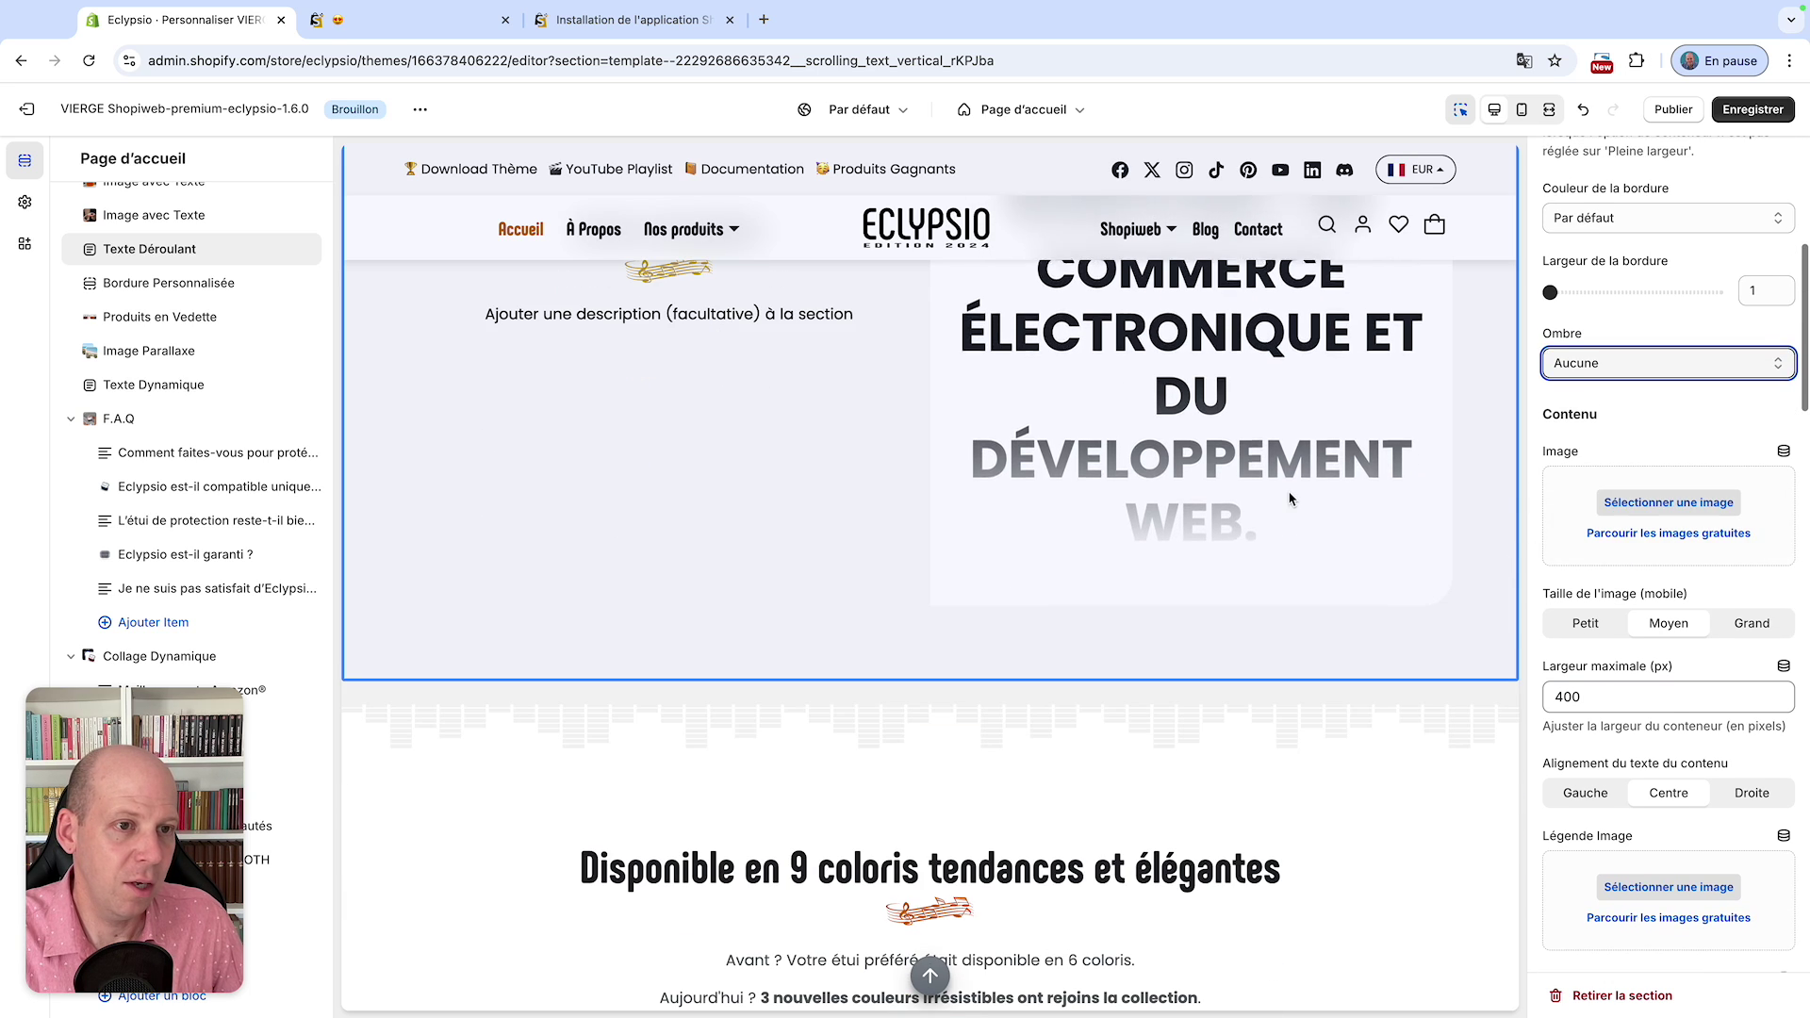
scroll(1293, 500, up, 3)
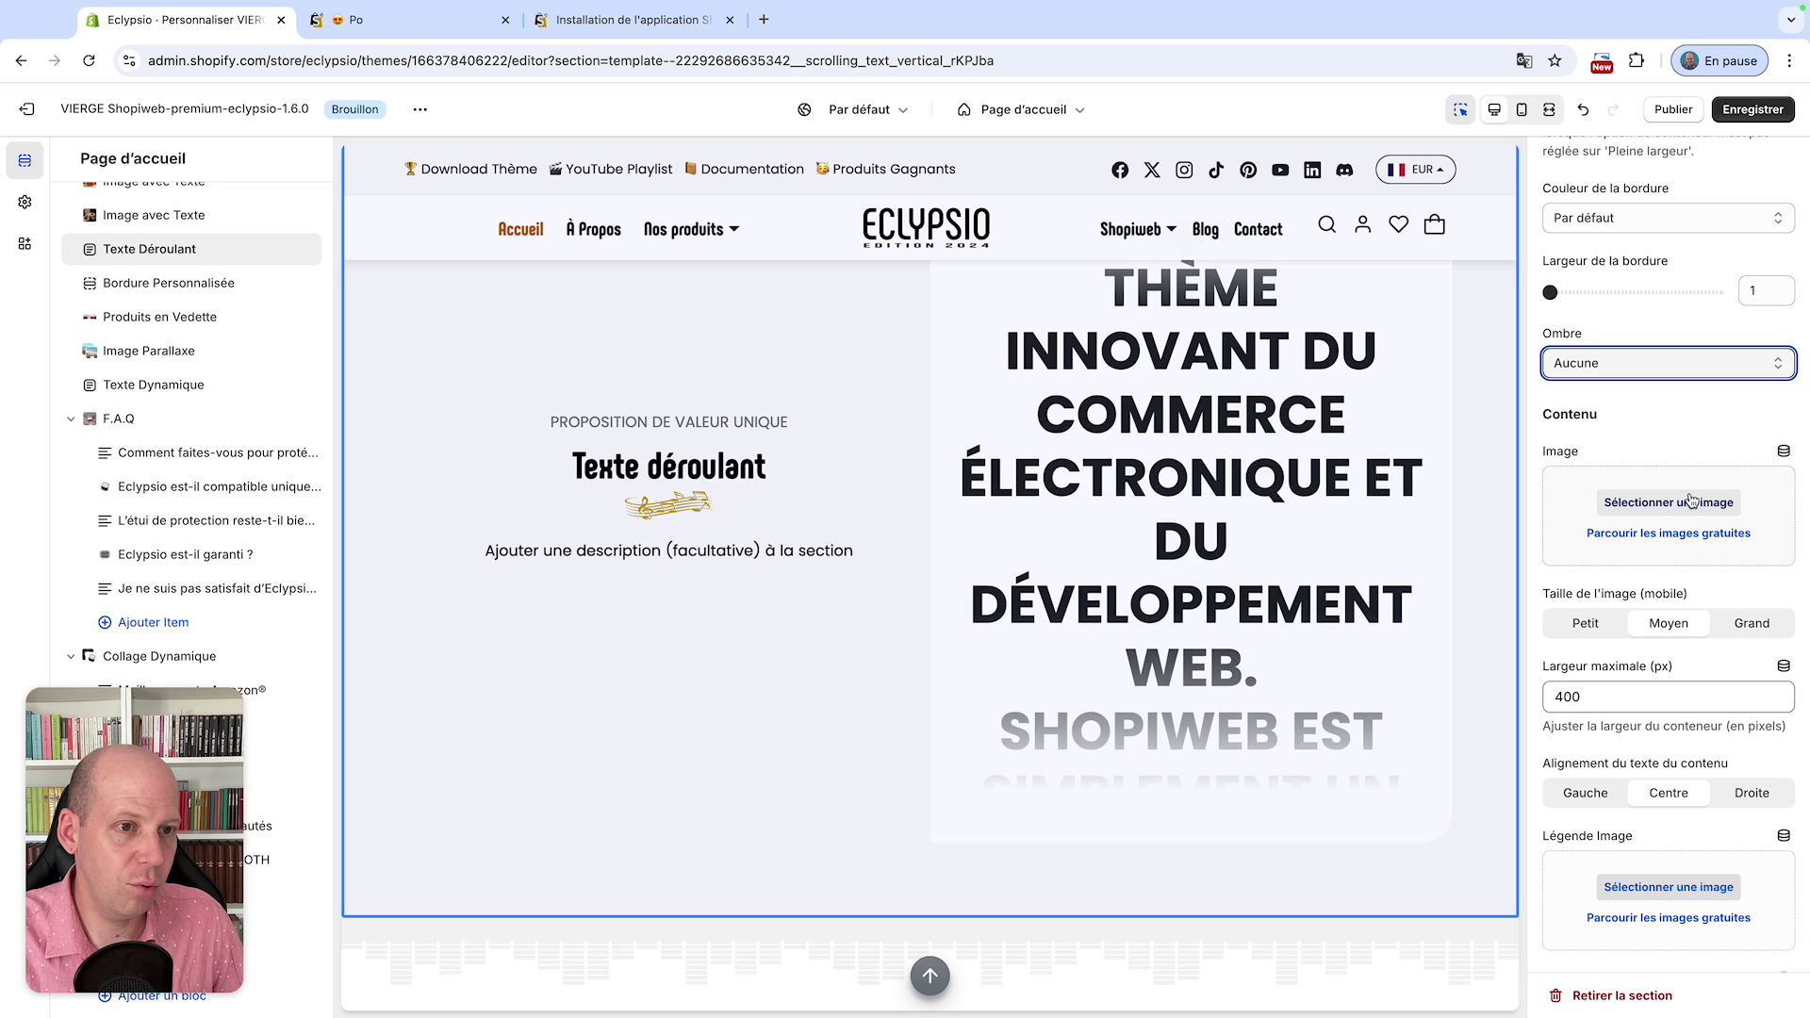
scroll(1696, 500, down, 1)
click(1683, 464)
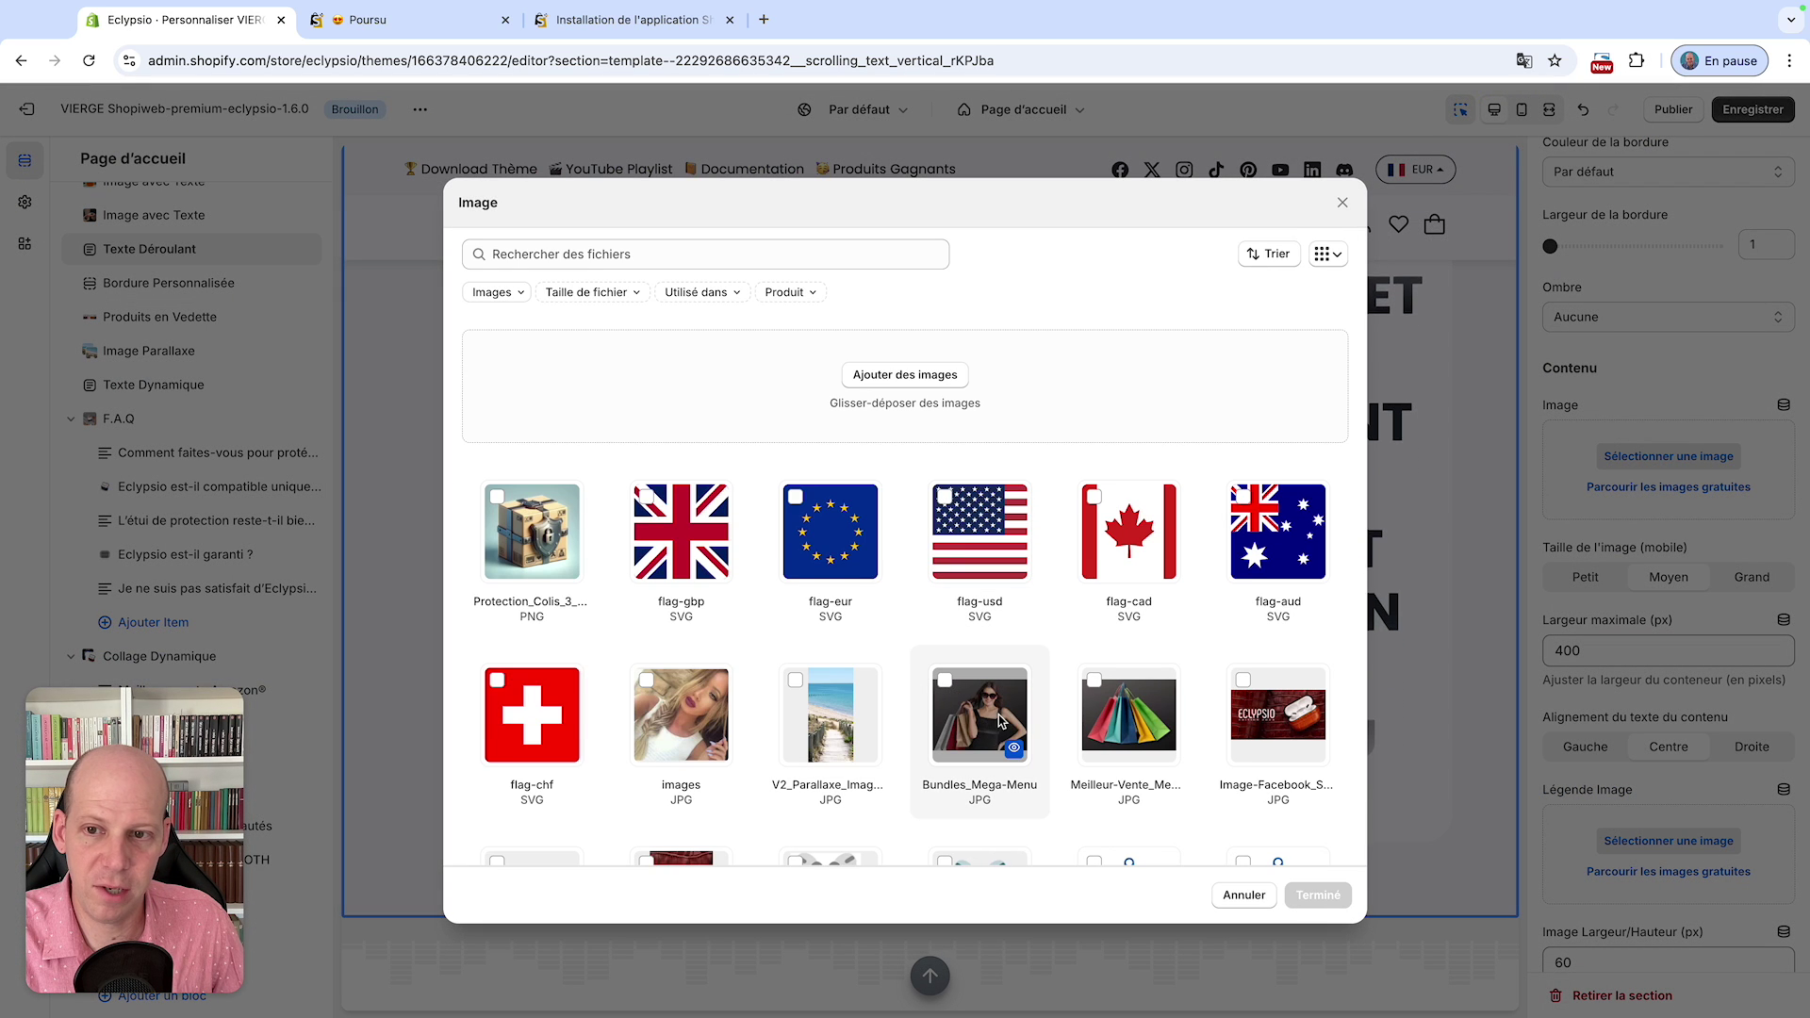
click(999, 714)
click(1326, 903)
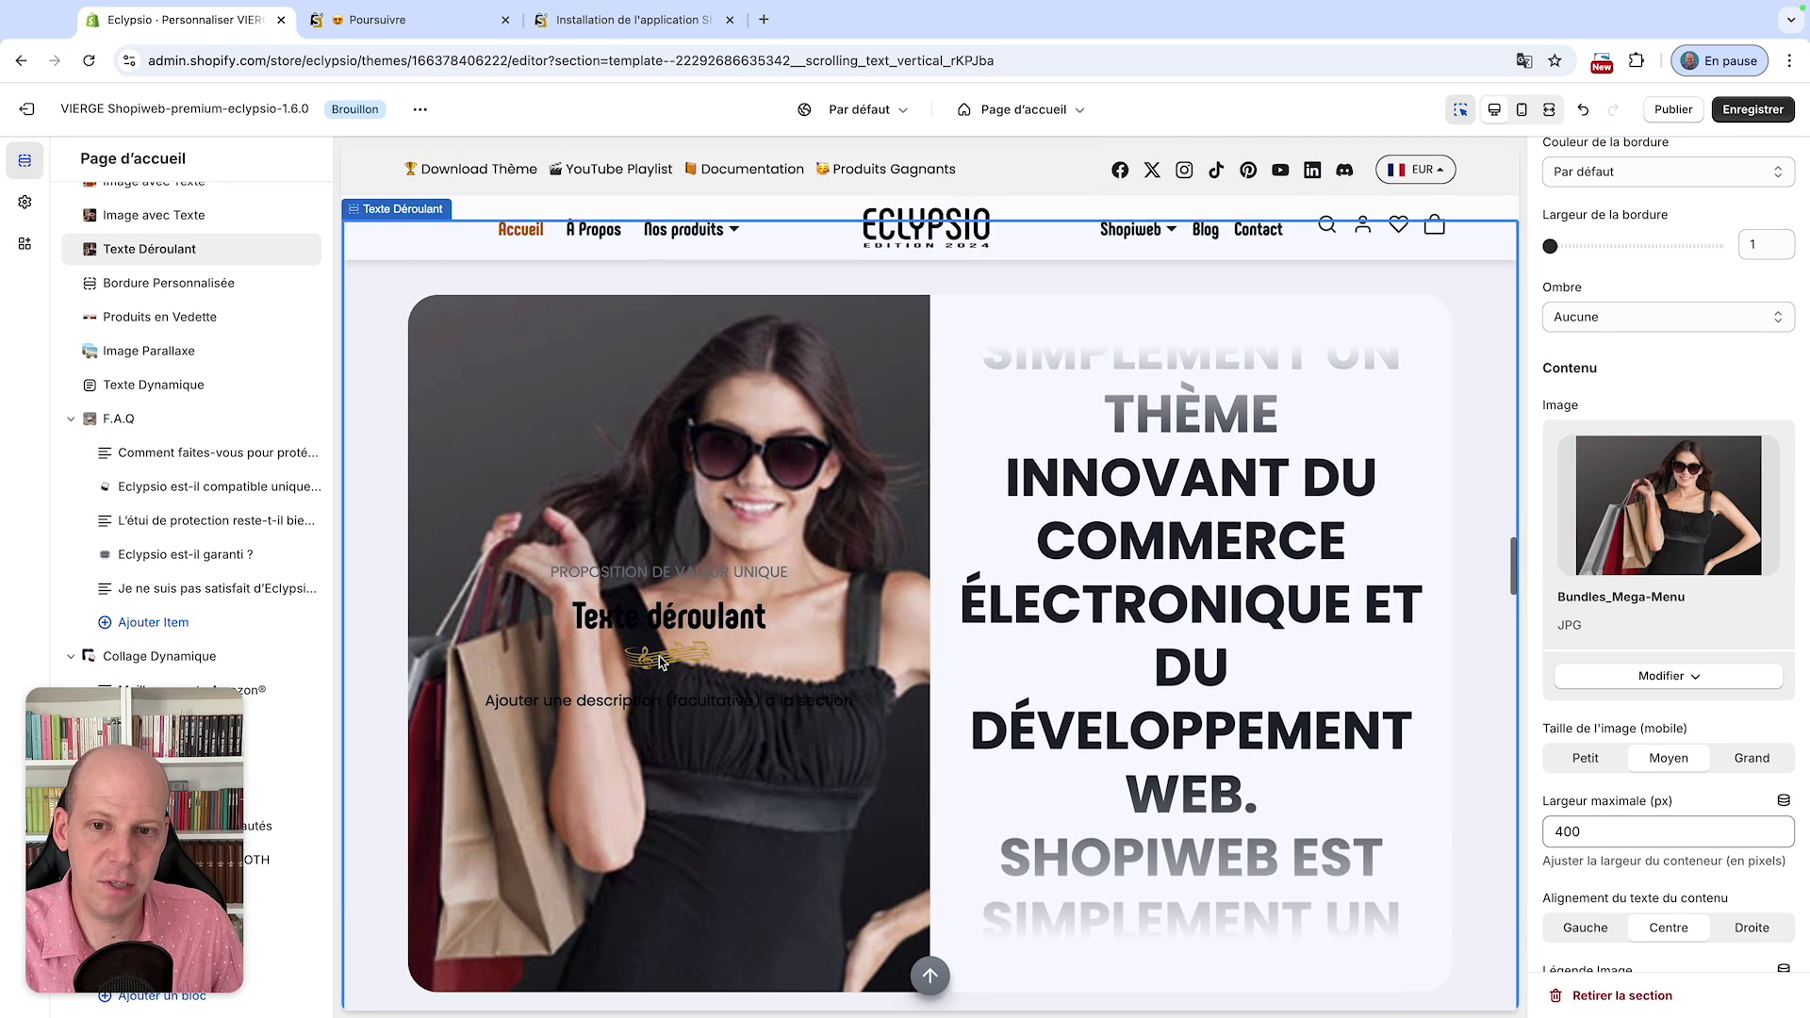
- Remove the Bundles_Mega-Menu image from the Texte Déroulant section's content and check the section in the preview
click(1682, 676)
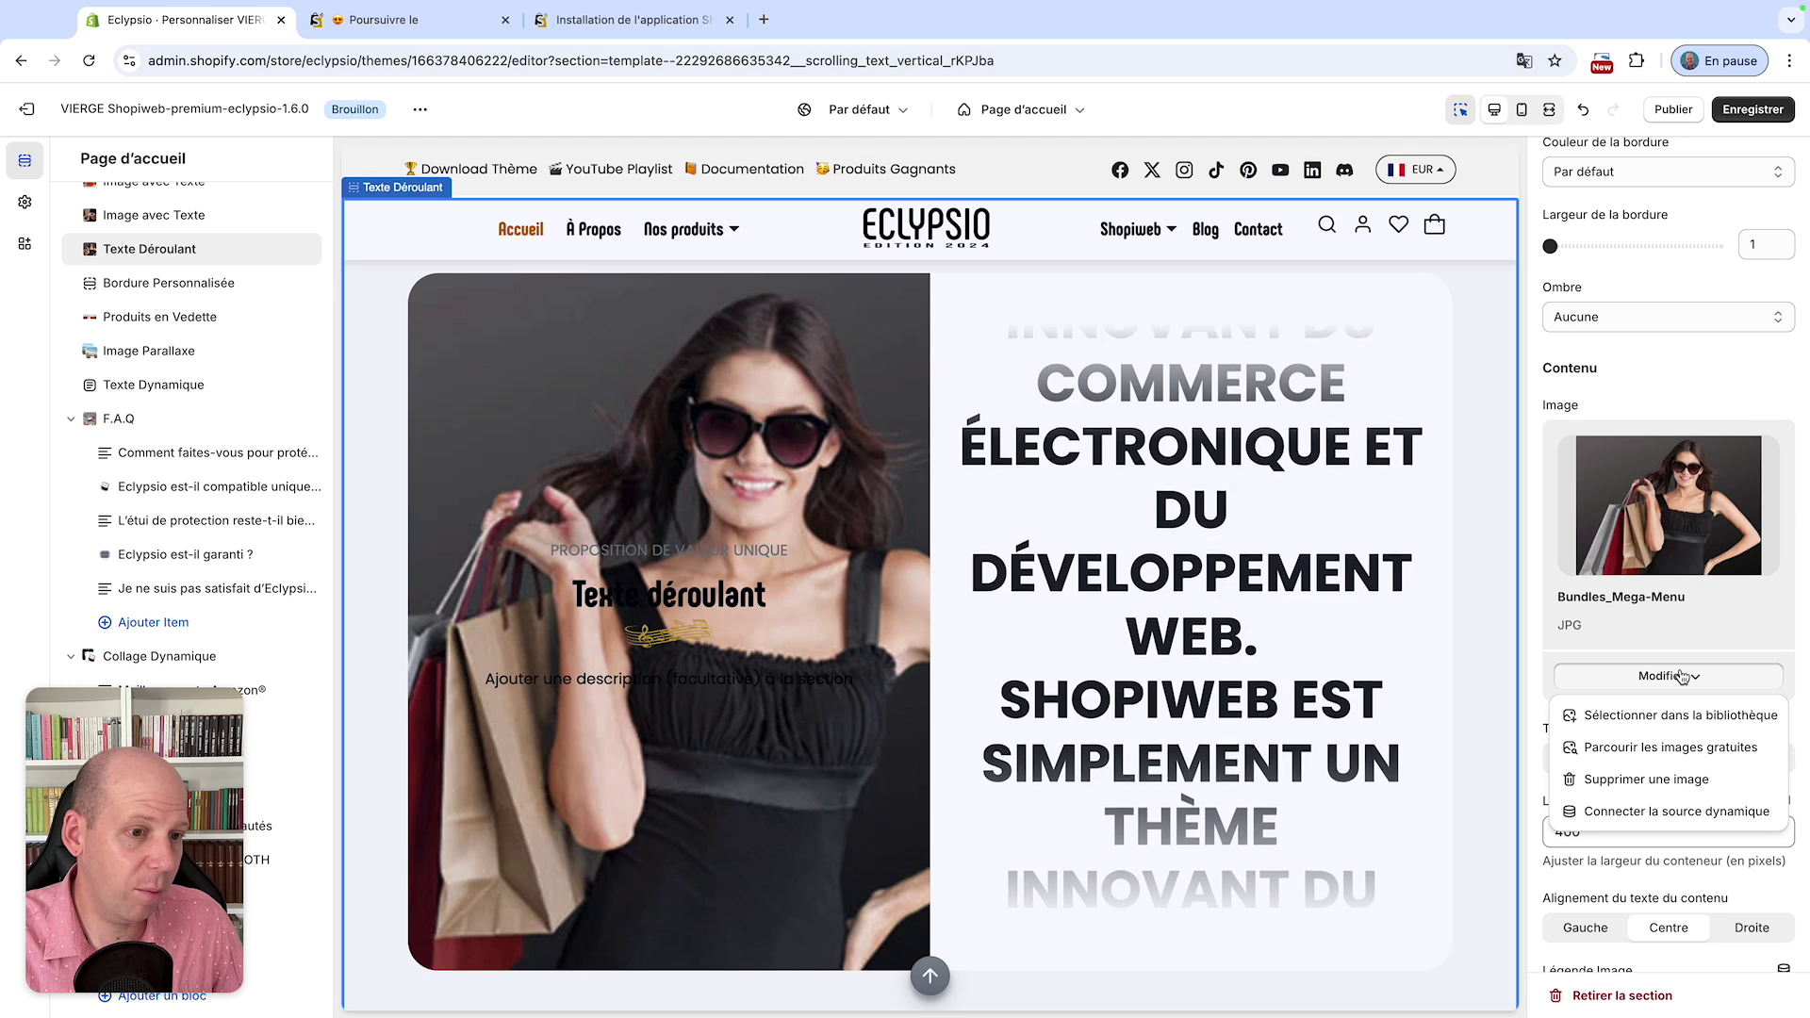
click(1665, 779)
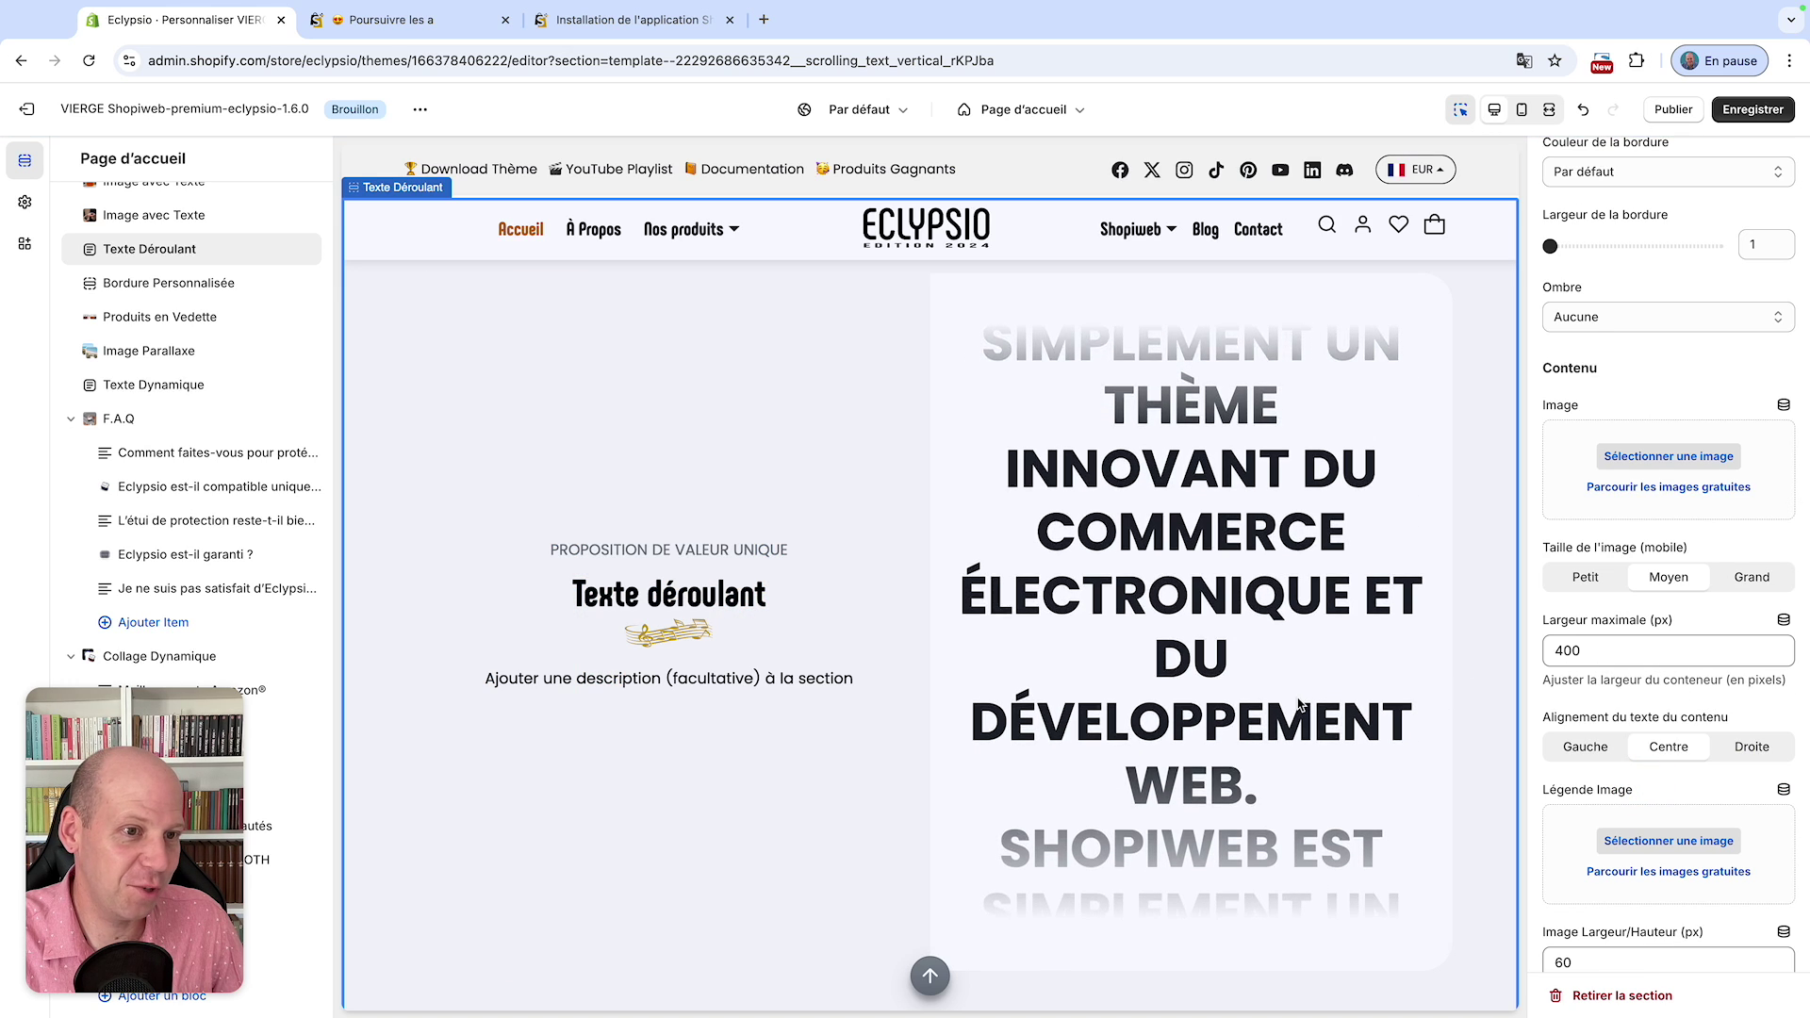
scroll(1471, 684, down, 1)
scroll(1254, 668, down, 1)
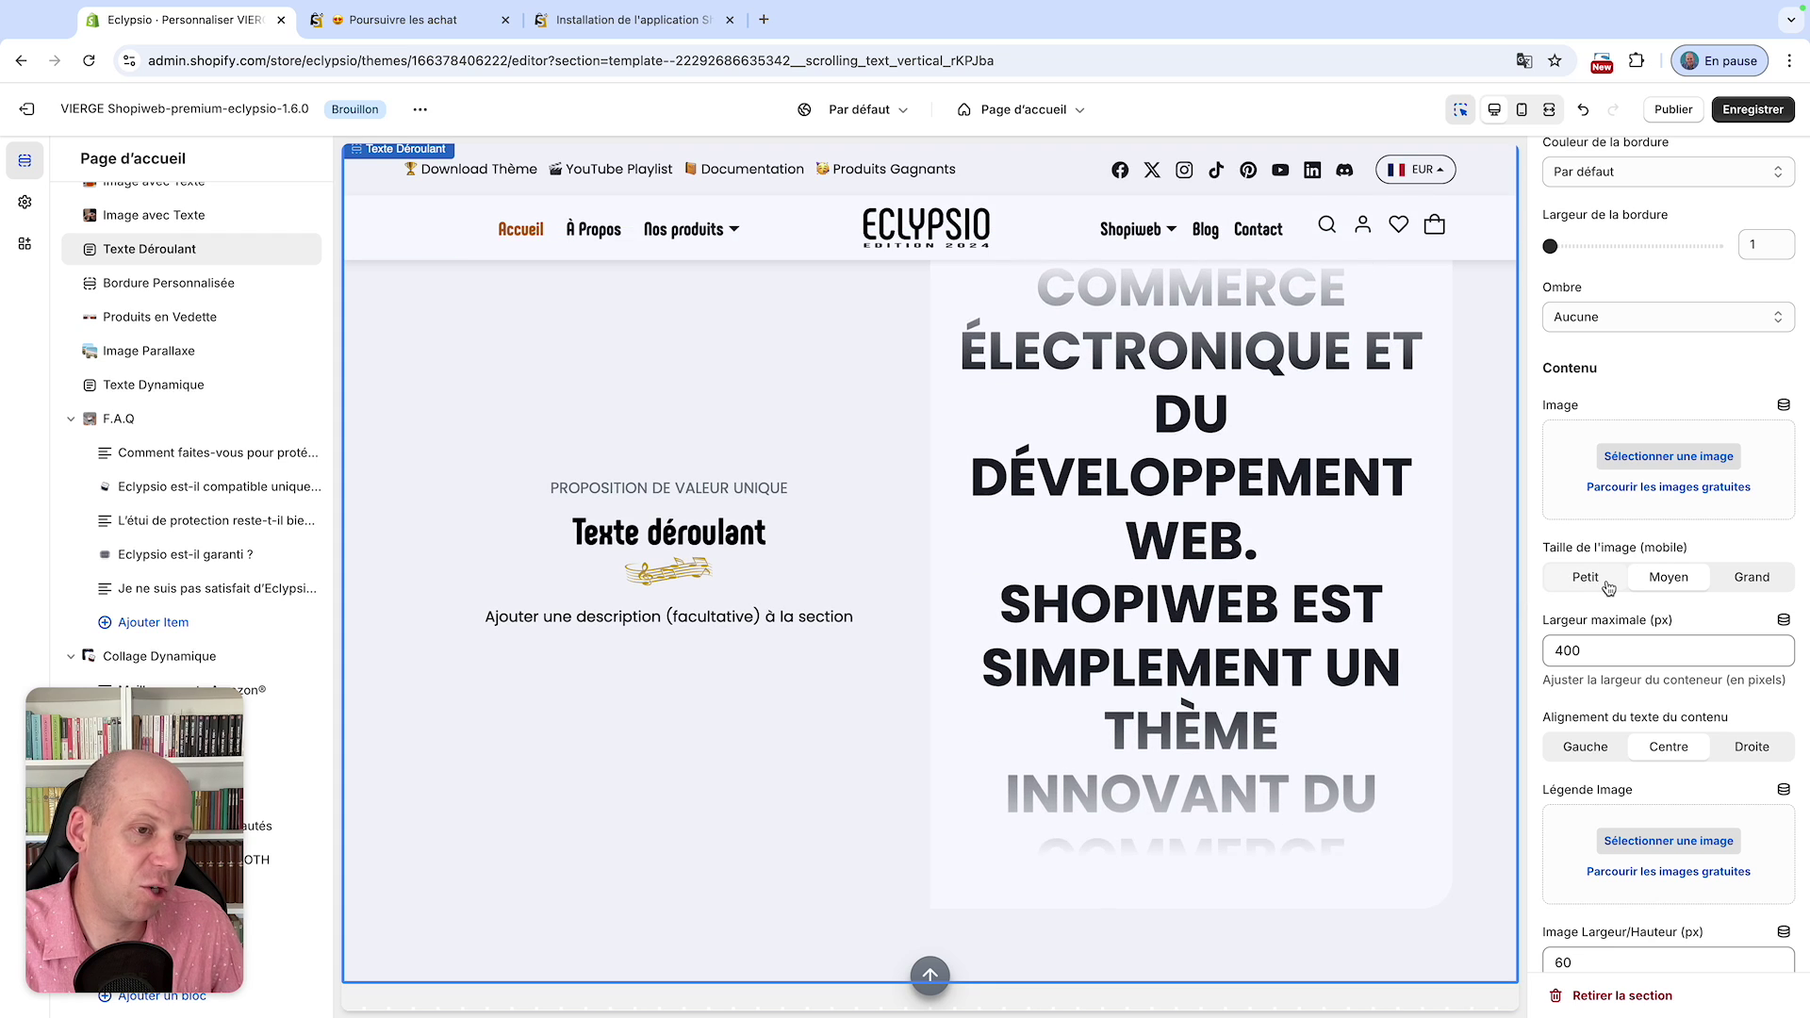
- Try the Gauche and Droite alignments for the section's content text, and set it back to Centre
scroll(1651, 585, down, 1)
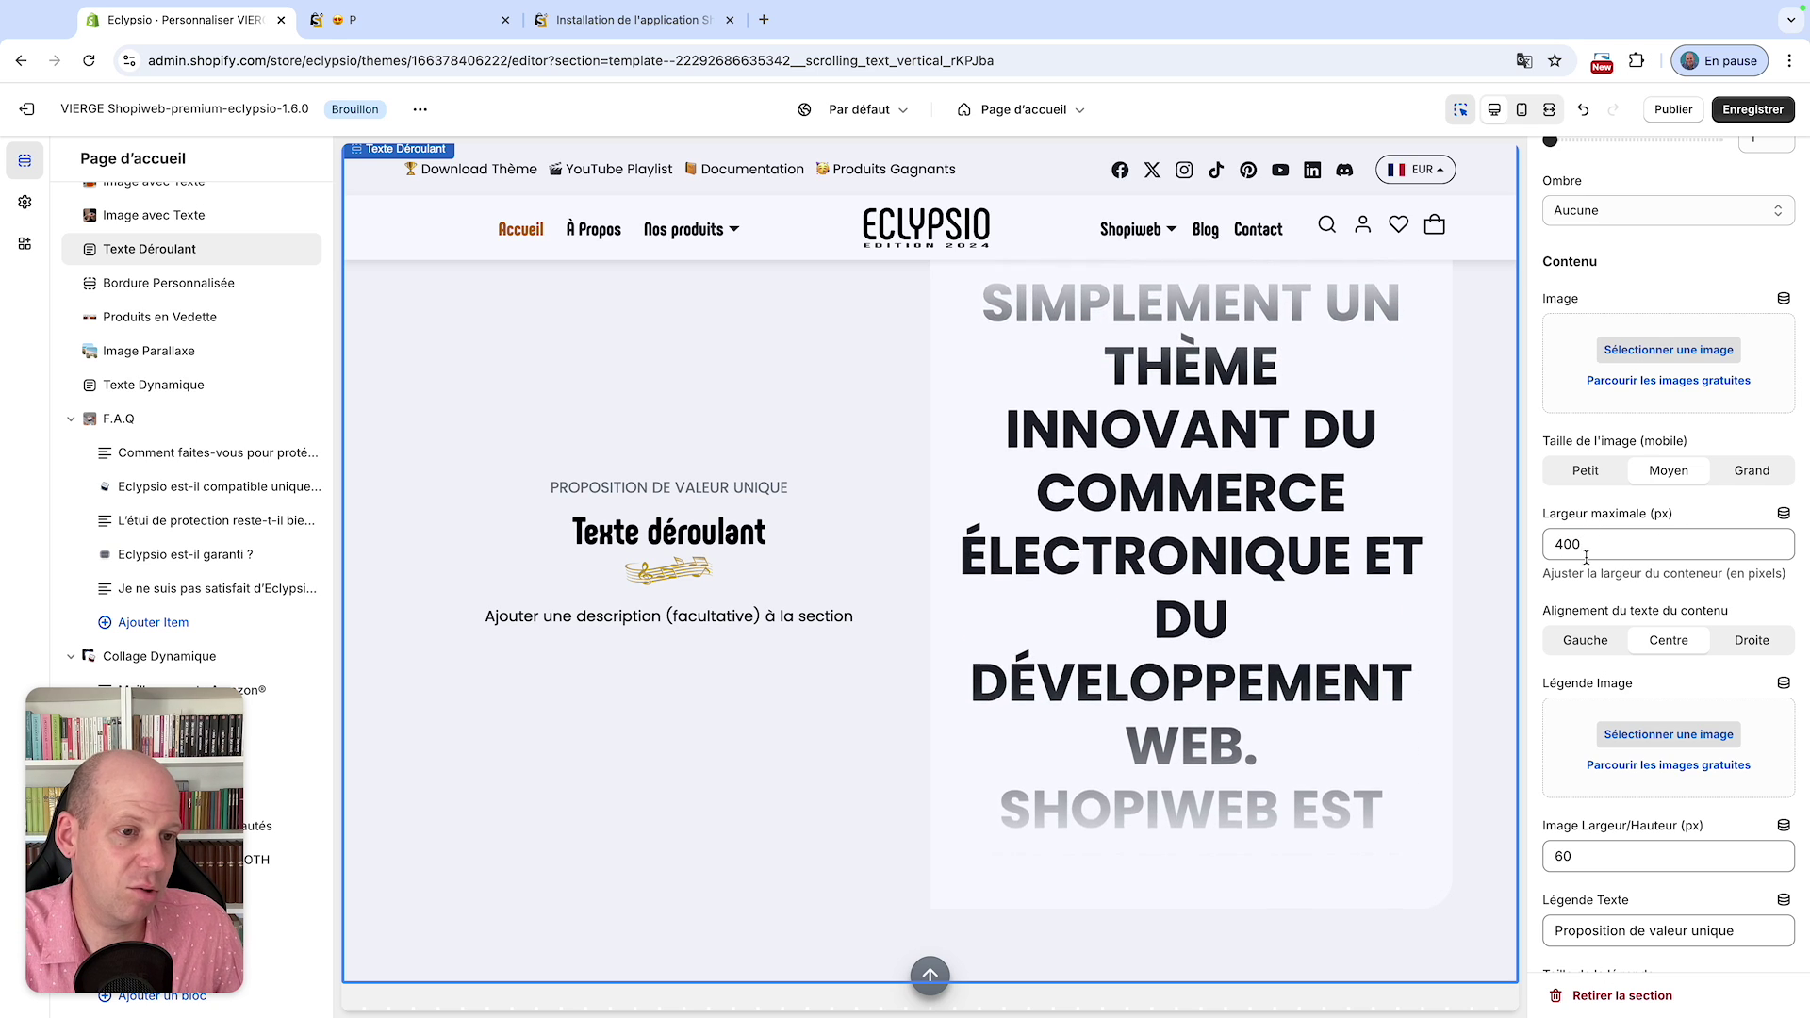
scroll(1587, 556, down, 1)
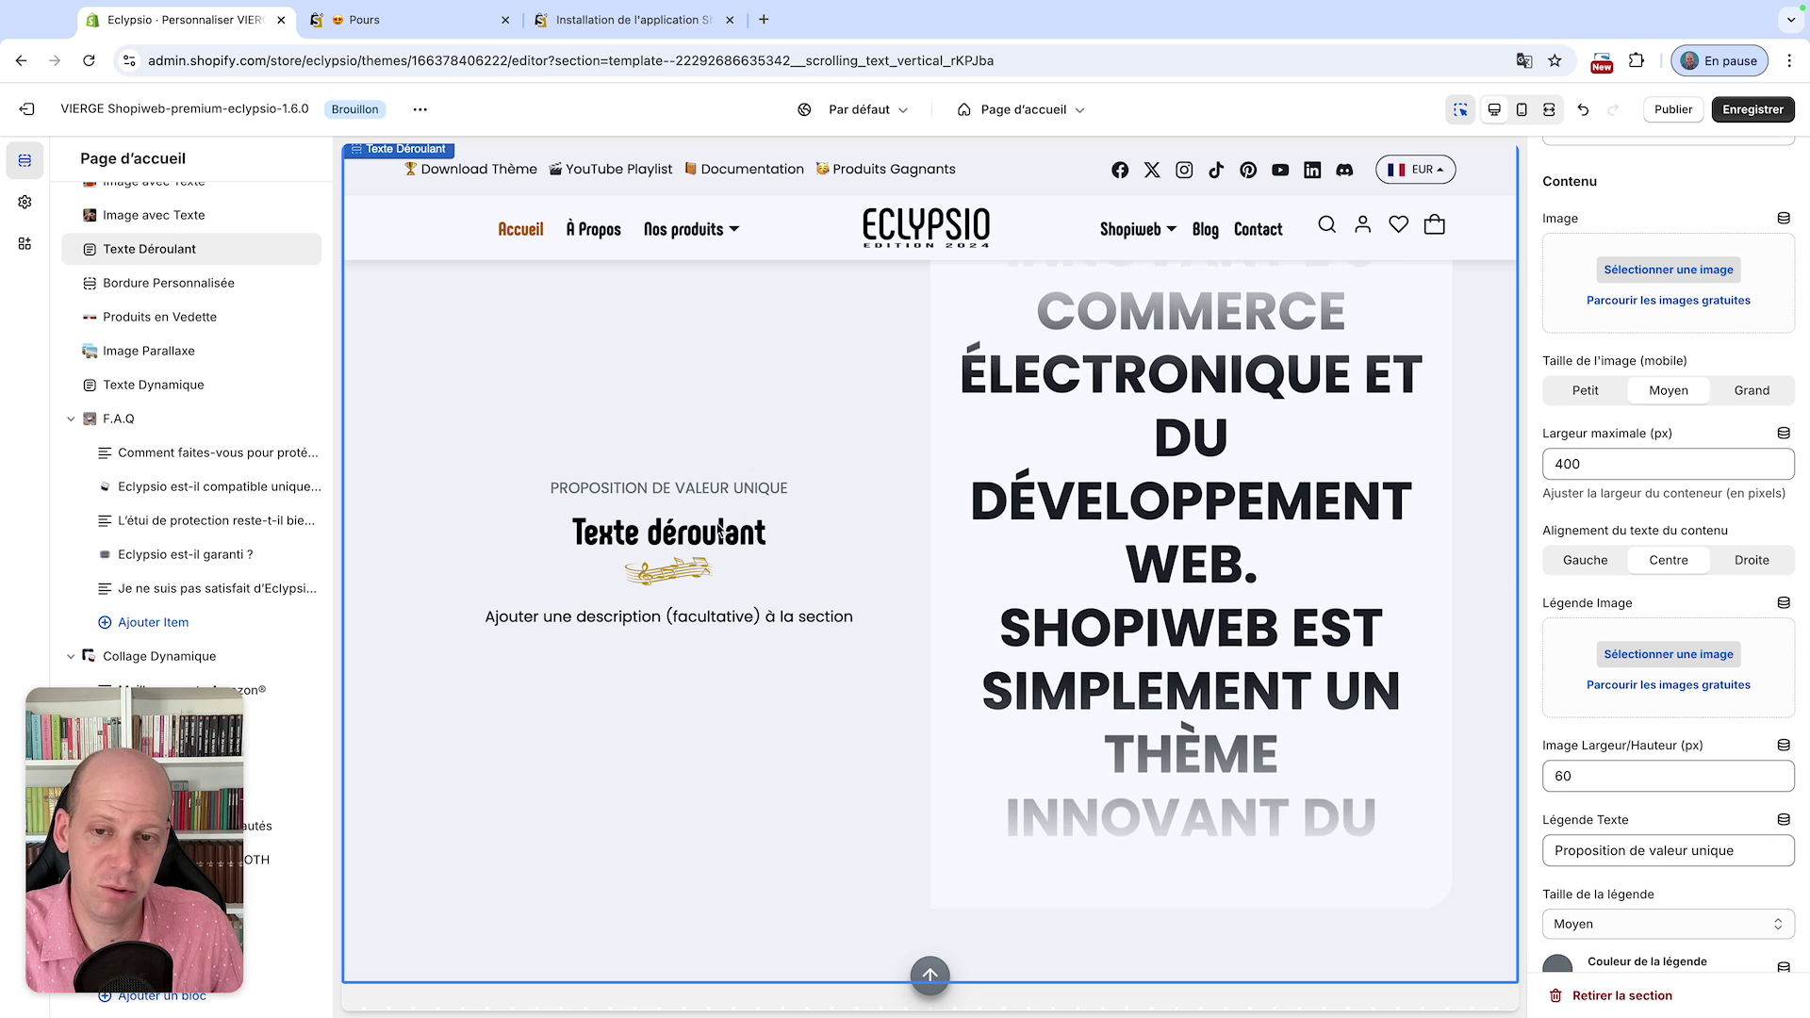
click(1584, 565)
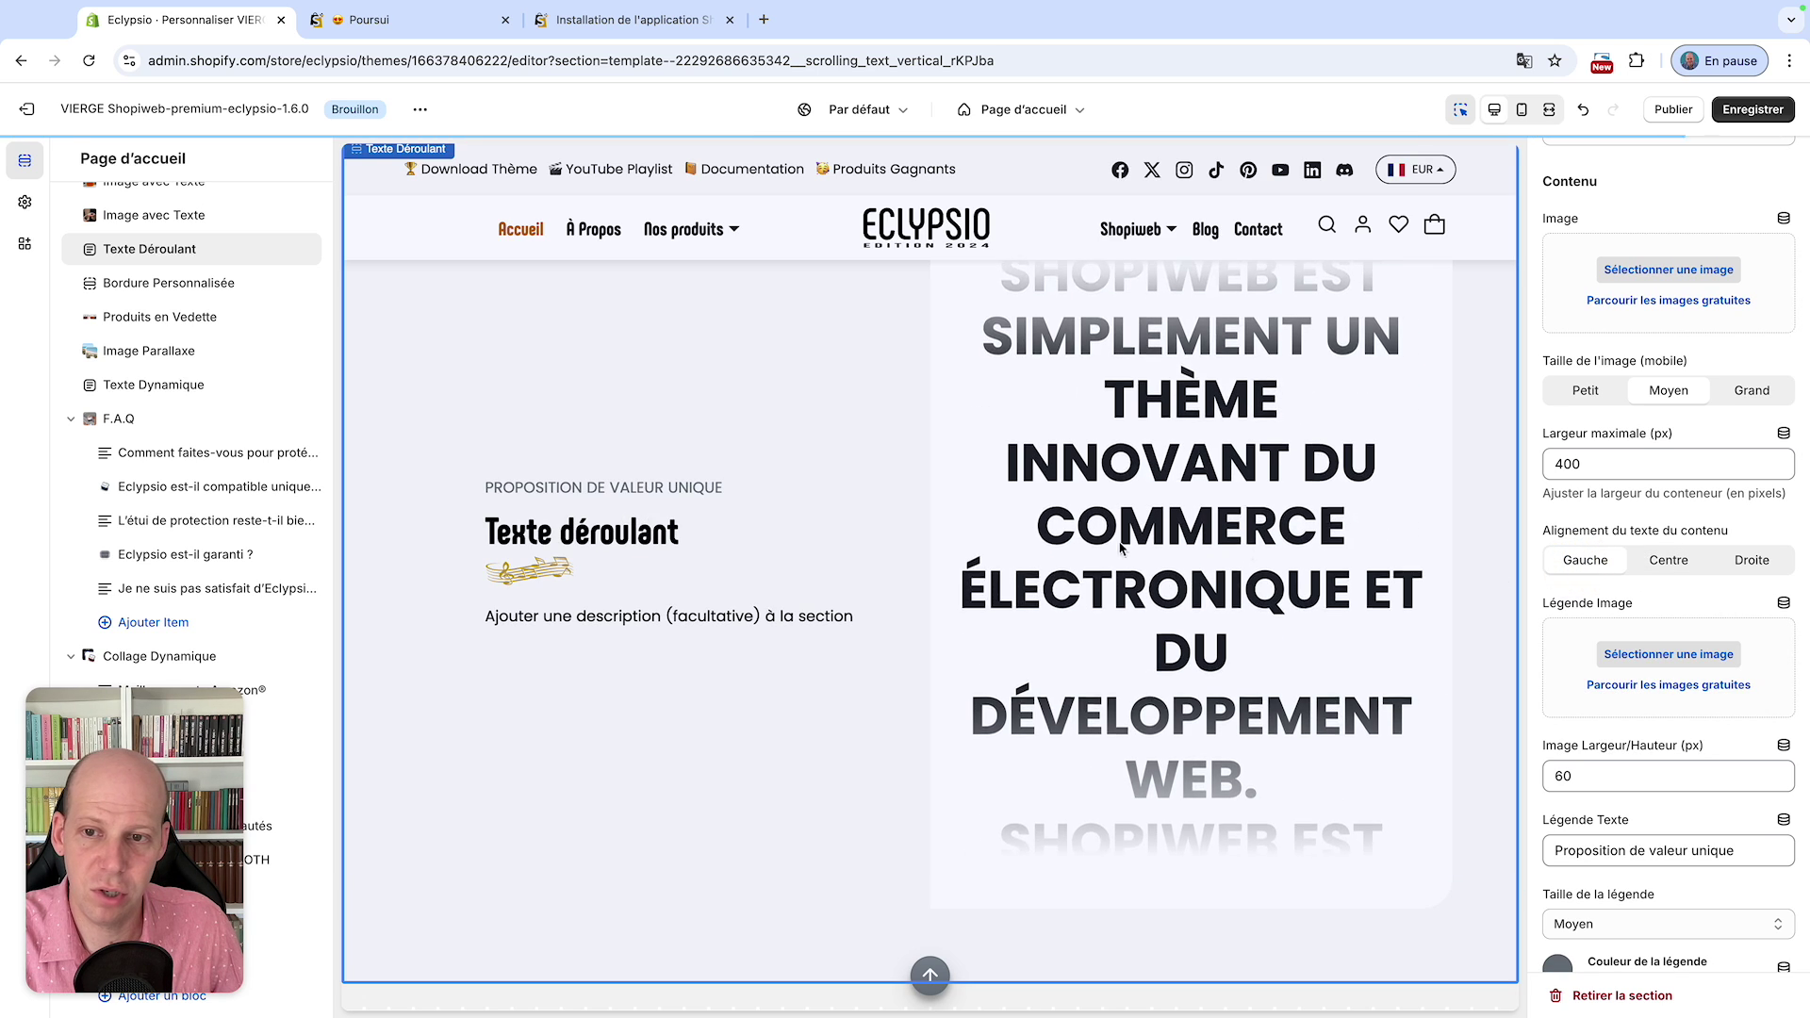
click(1757, 562)
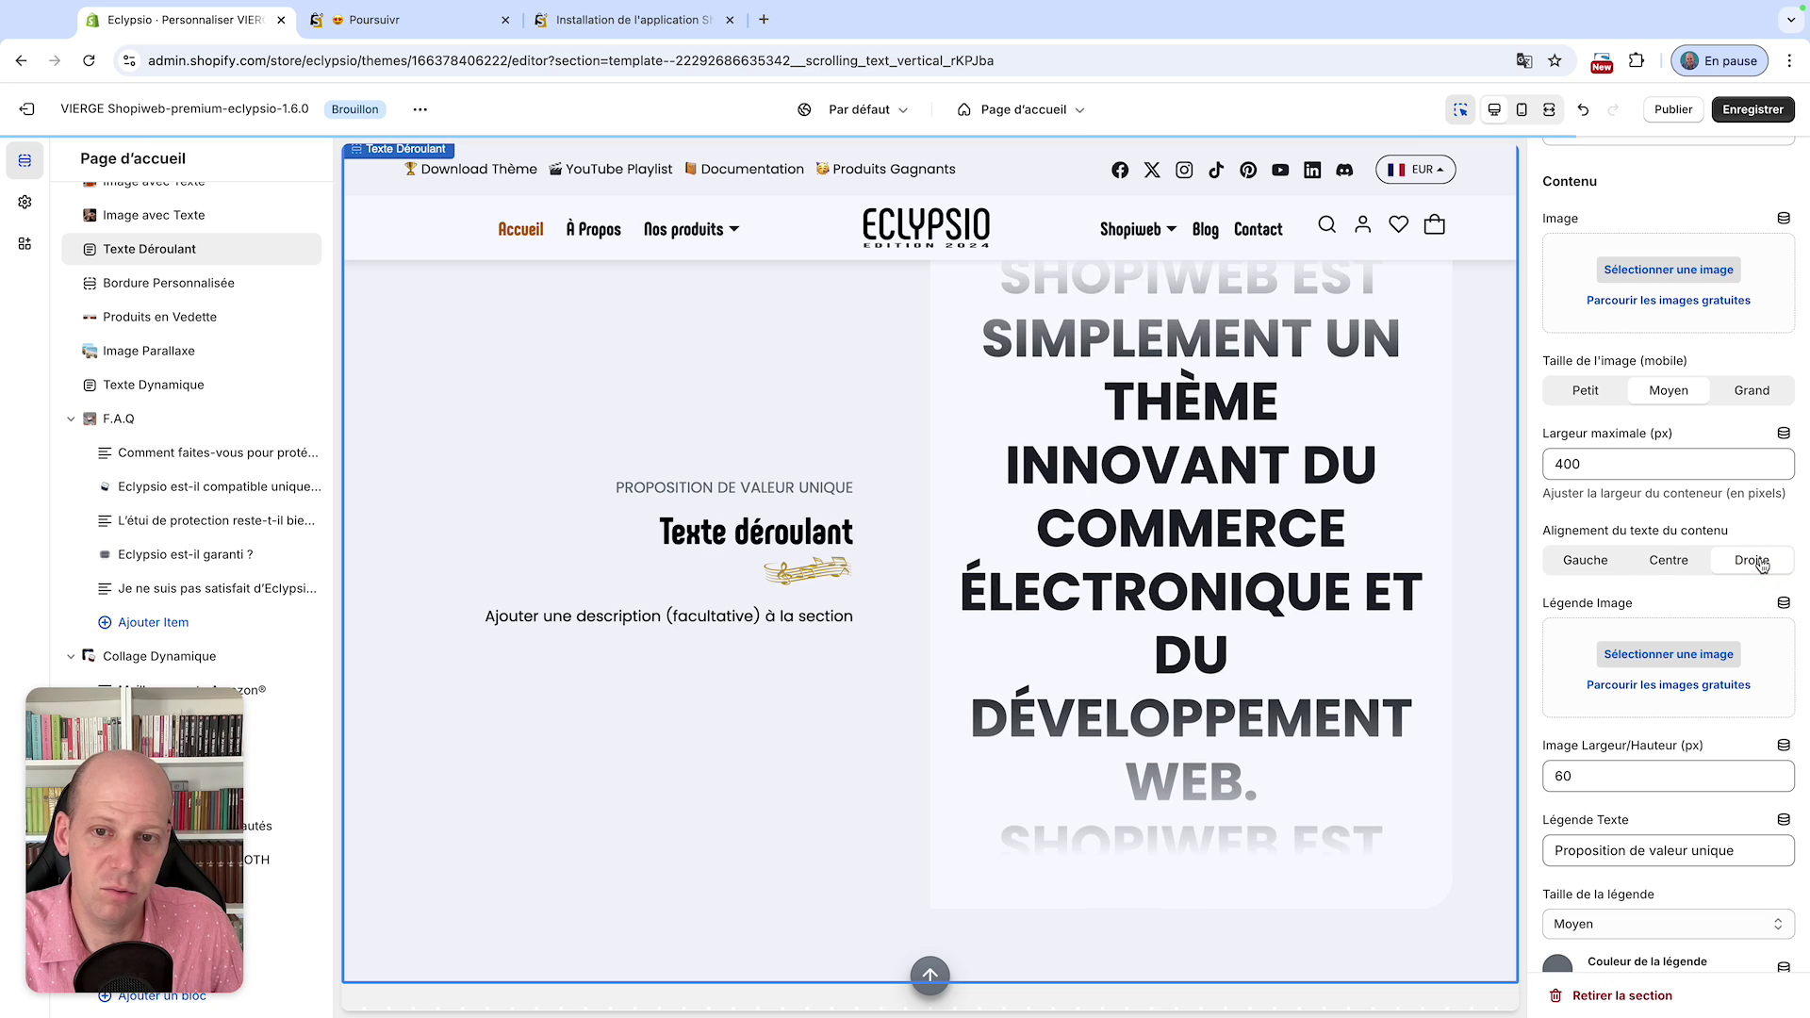
click(1580, 562)
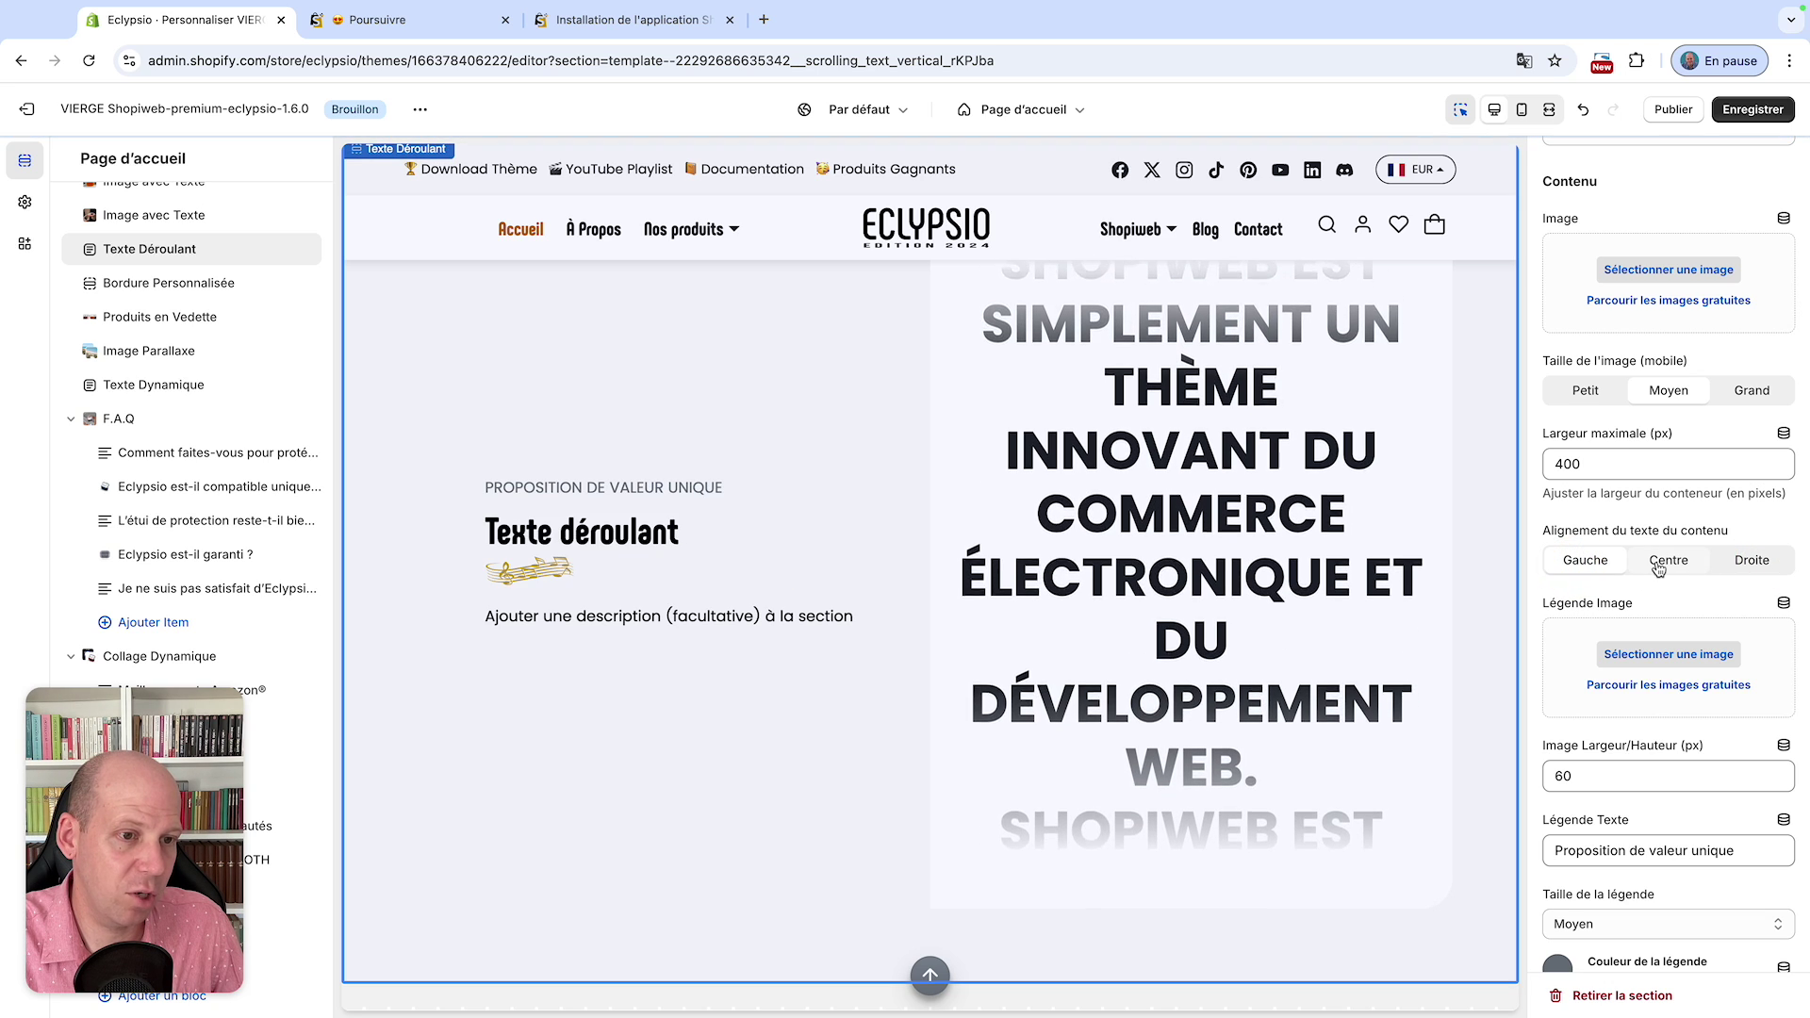
click(1669, 562)
- Add the flag-gbp image from the file library as the section's legend image
scroll(1655, 584, down, 2)
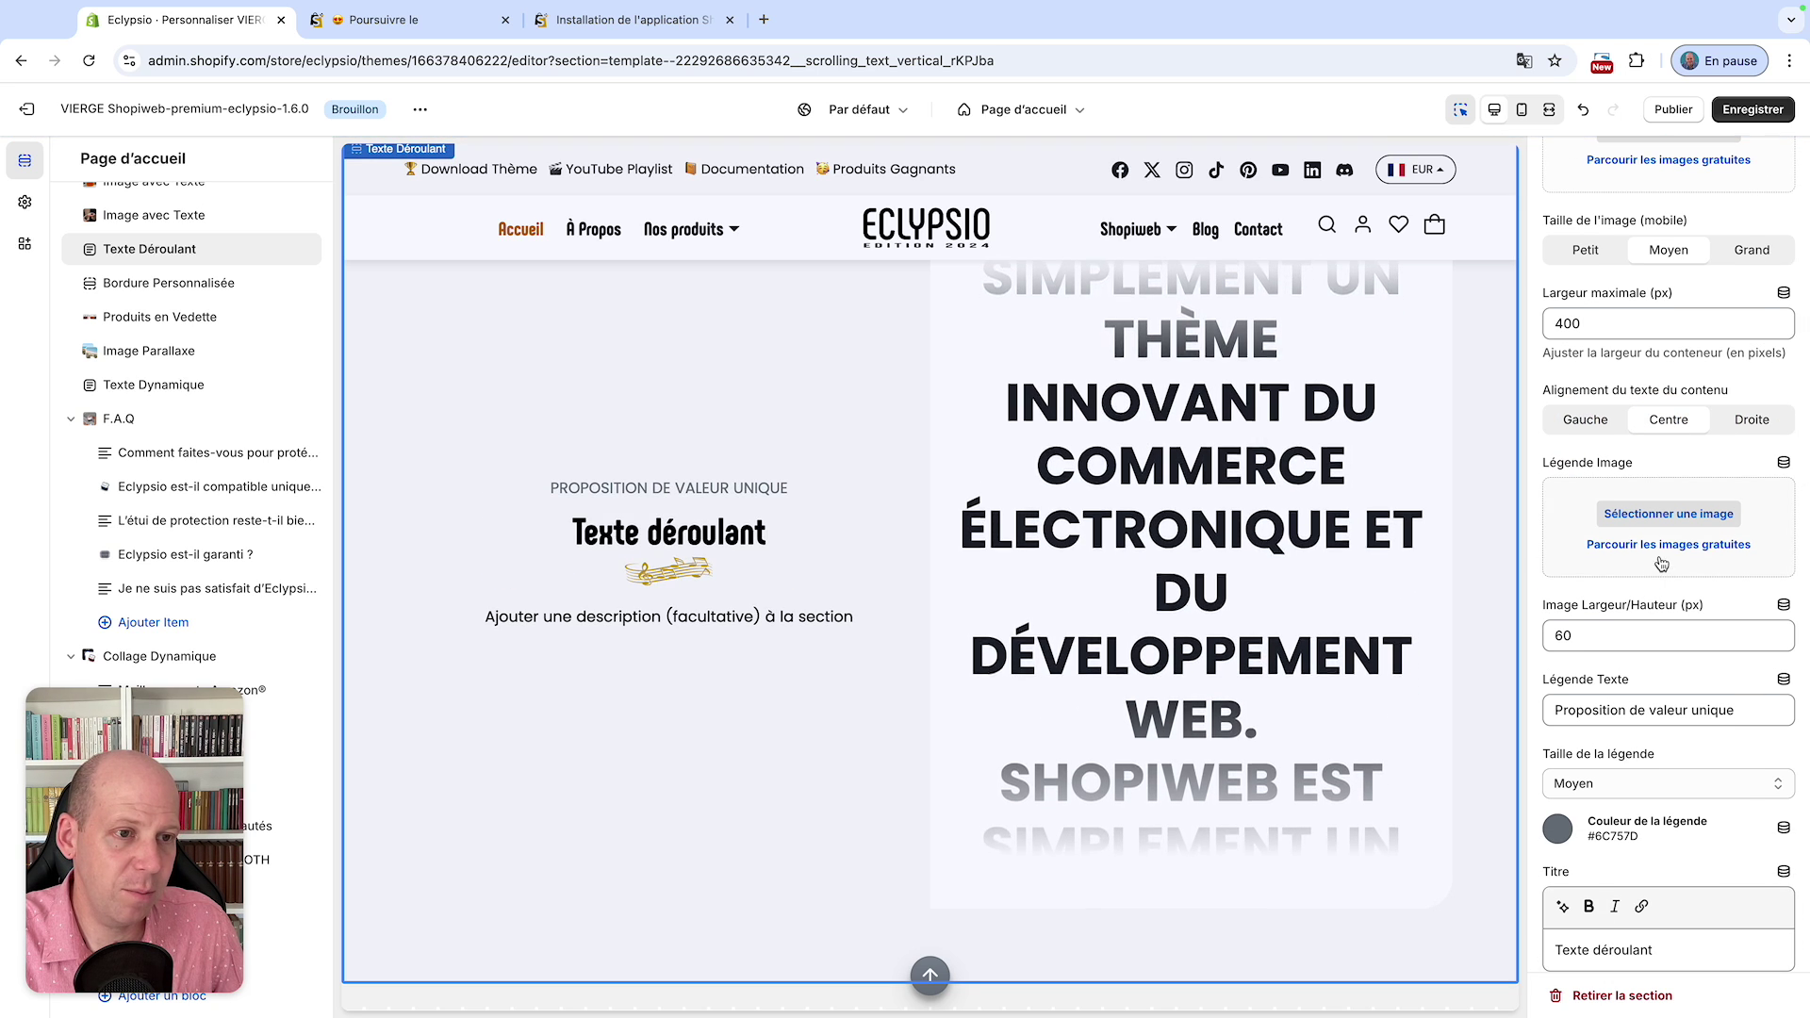
click(1663, 521)
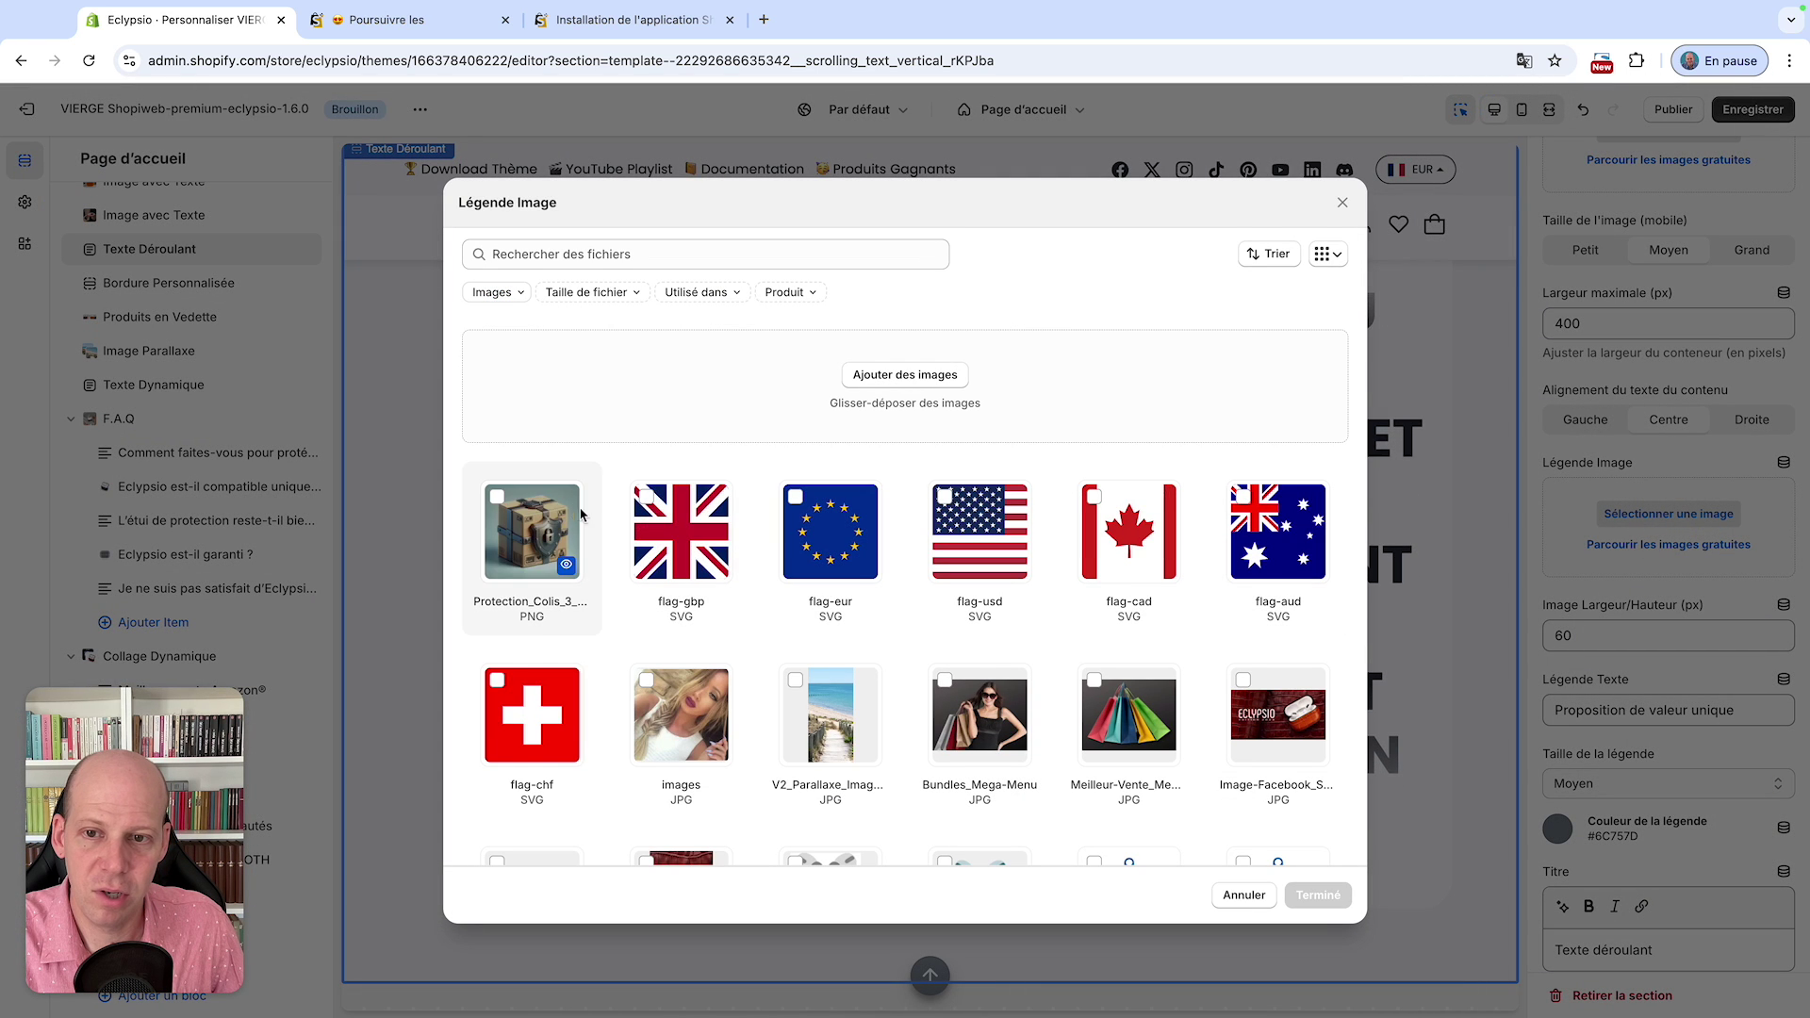
click(648, 524)
click(1318, 896)
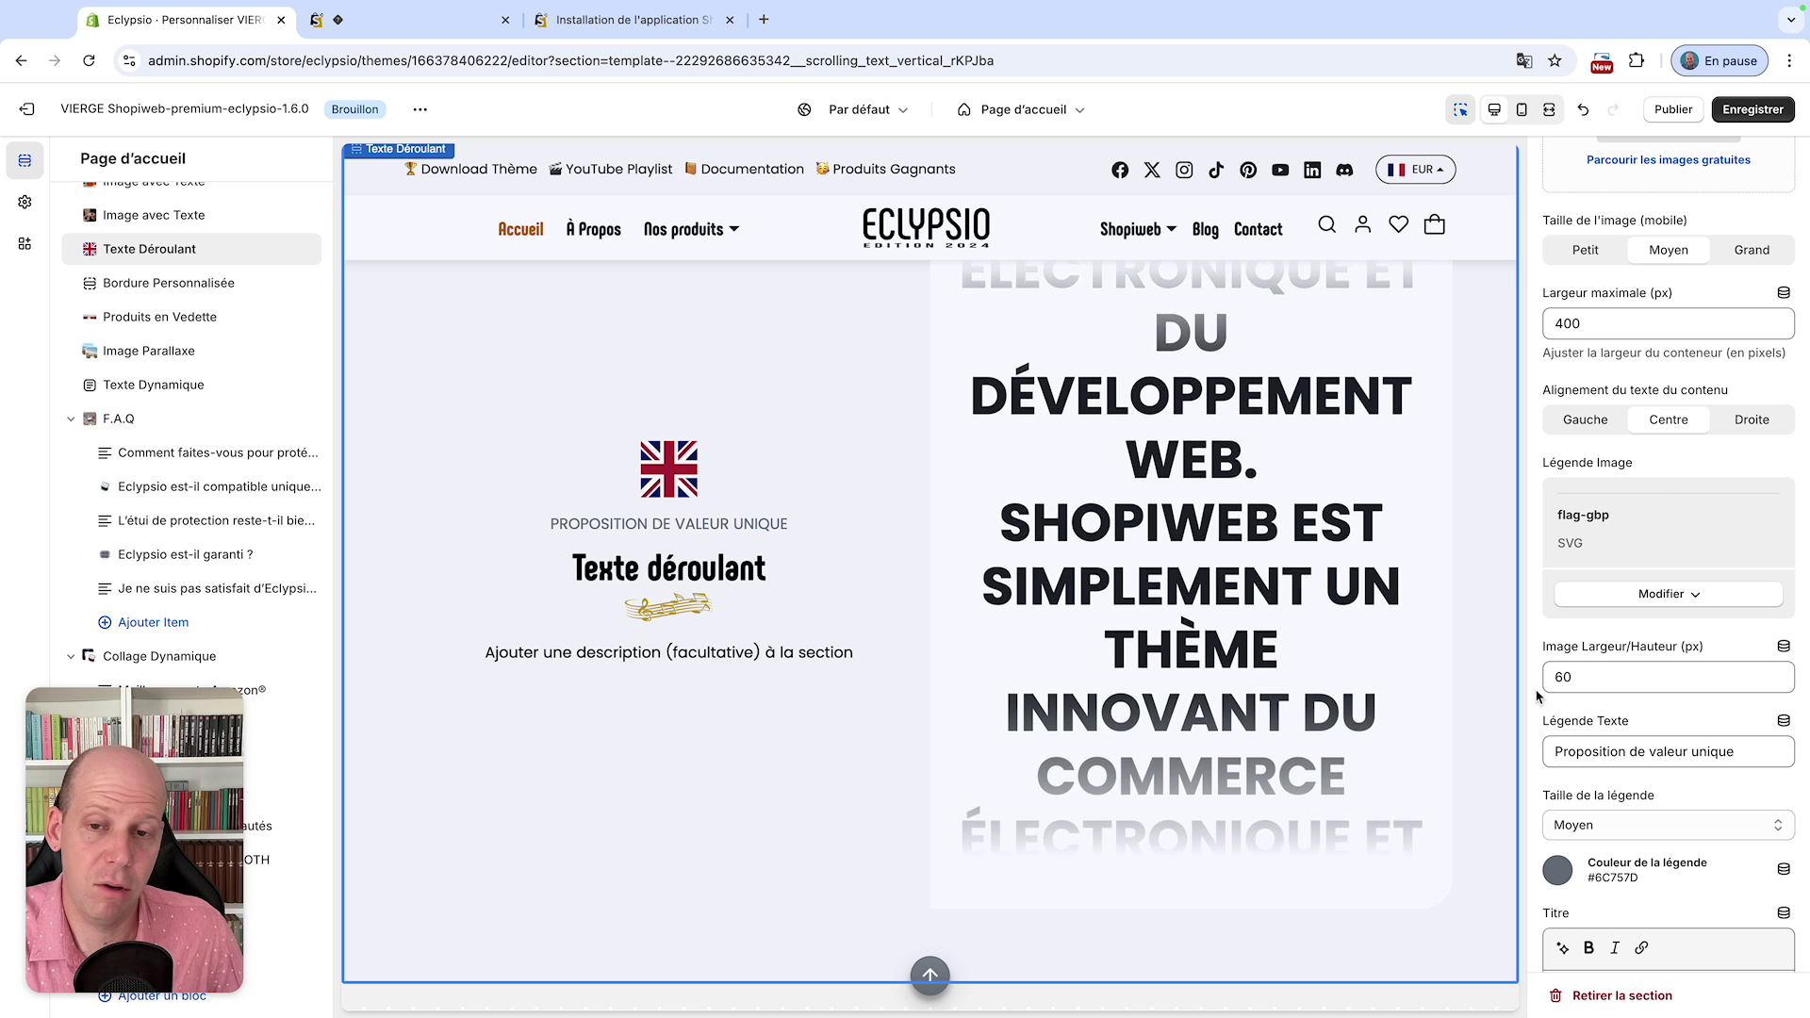
- Set the legend image's width/height to 40 px and remove the flag image from the legend
scroll(958, 659, down, 1)
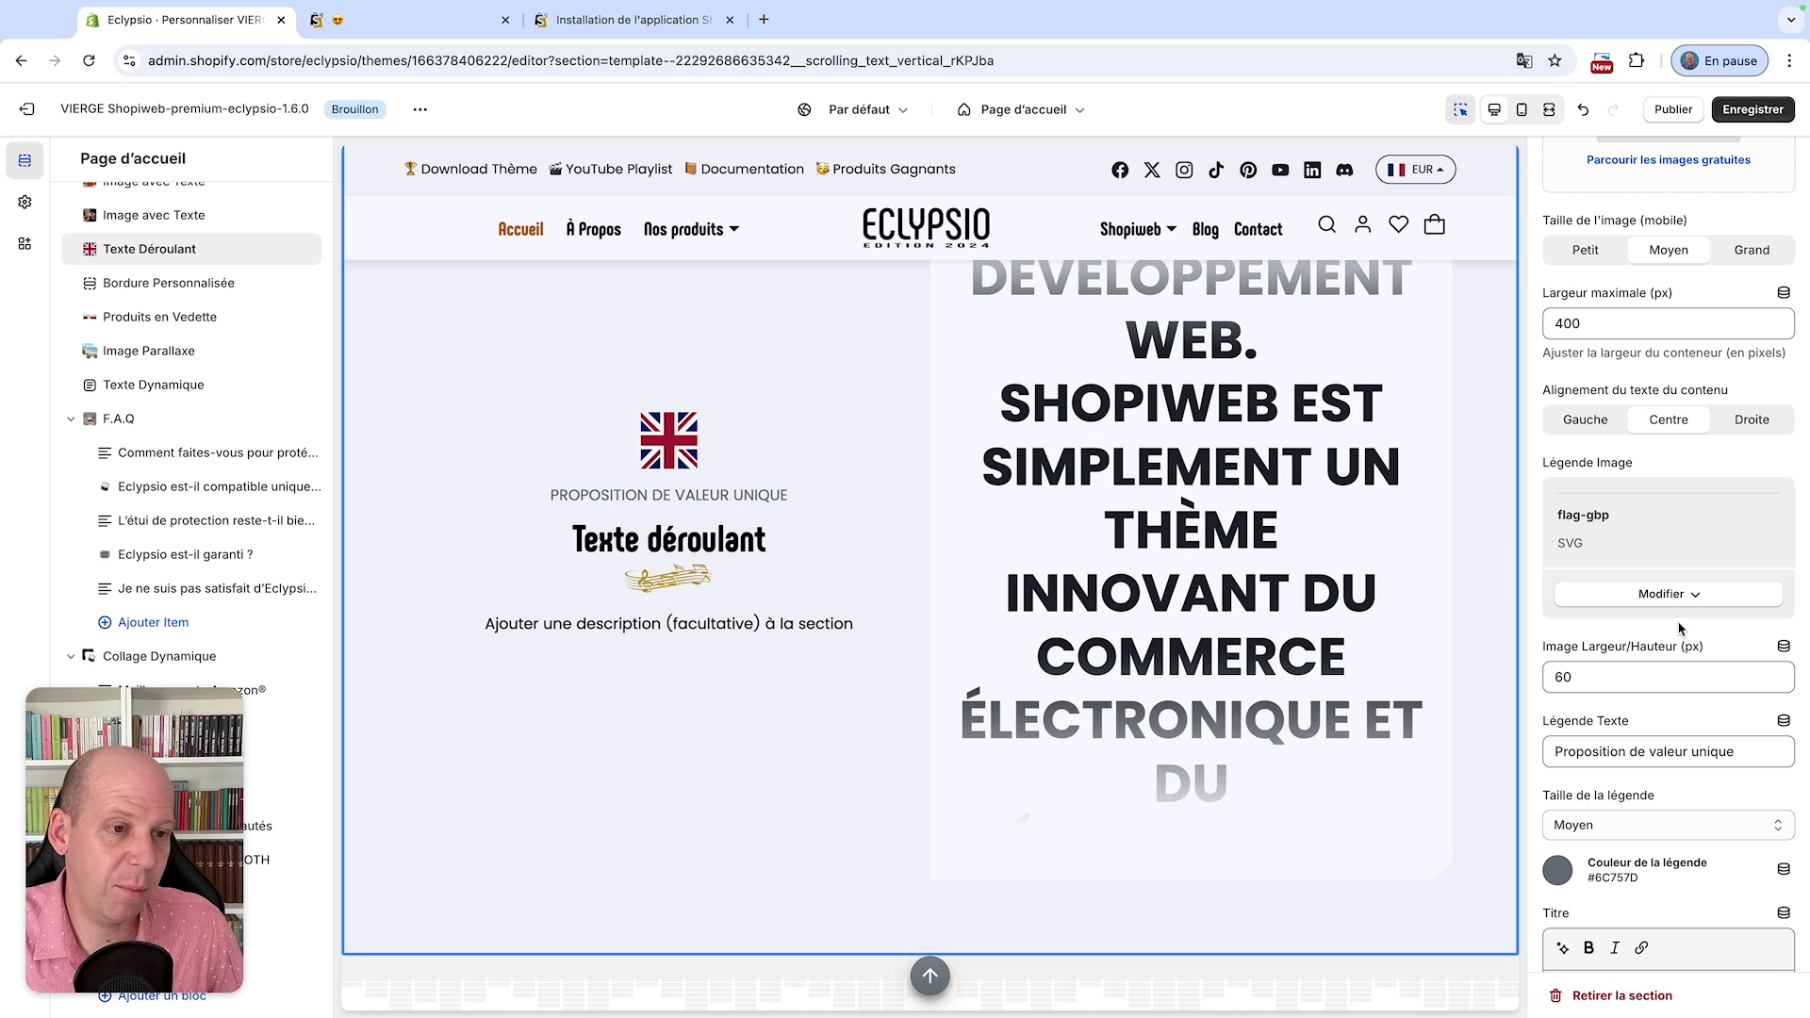
double_click(1558, 676)
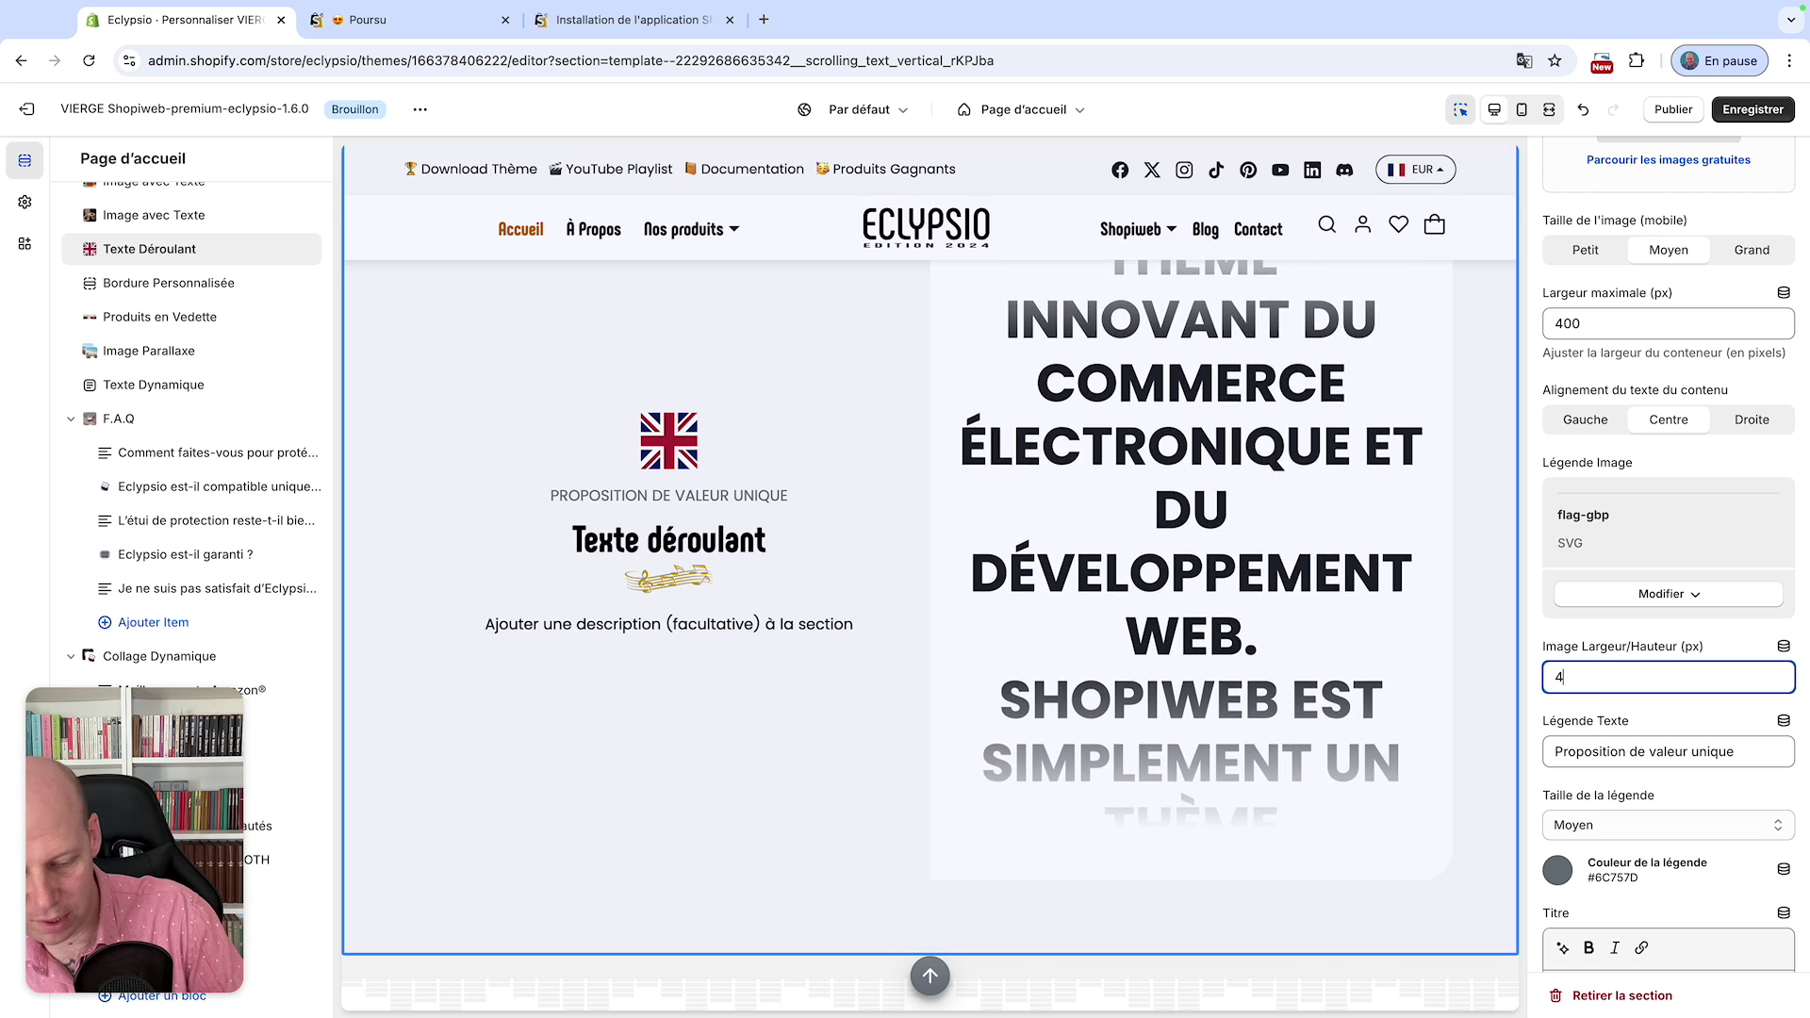
click(1646, 631)
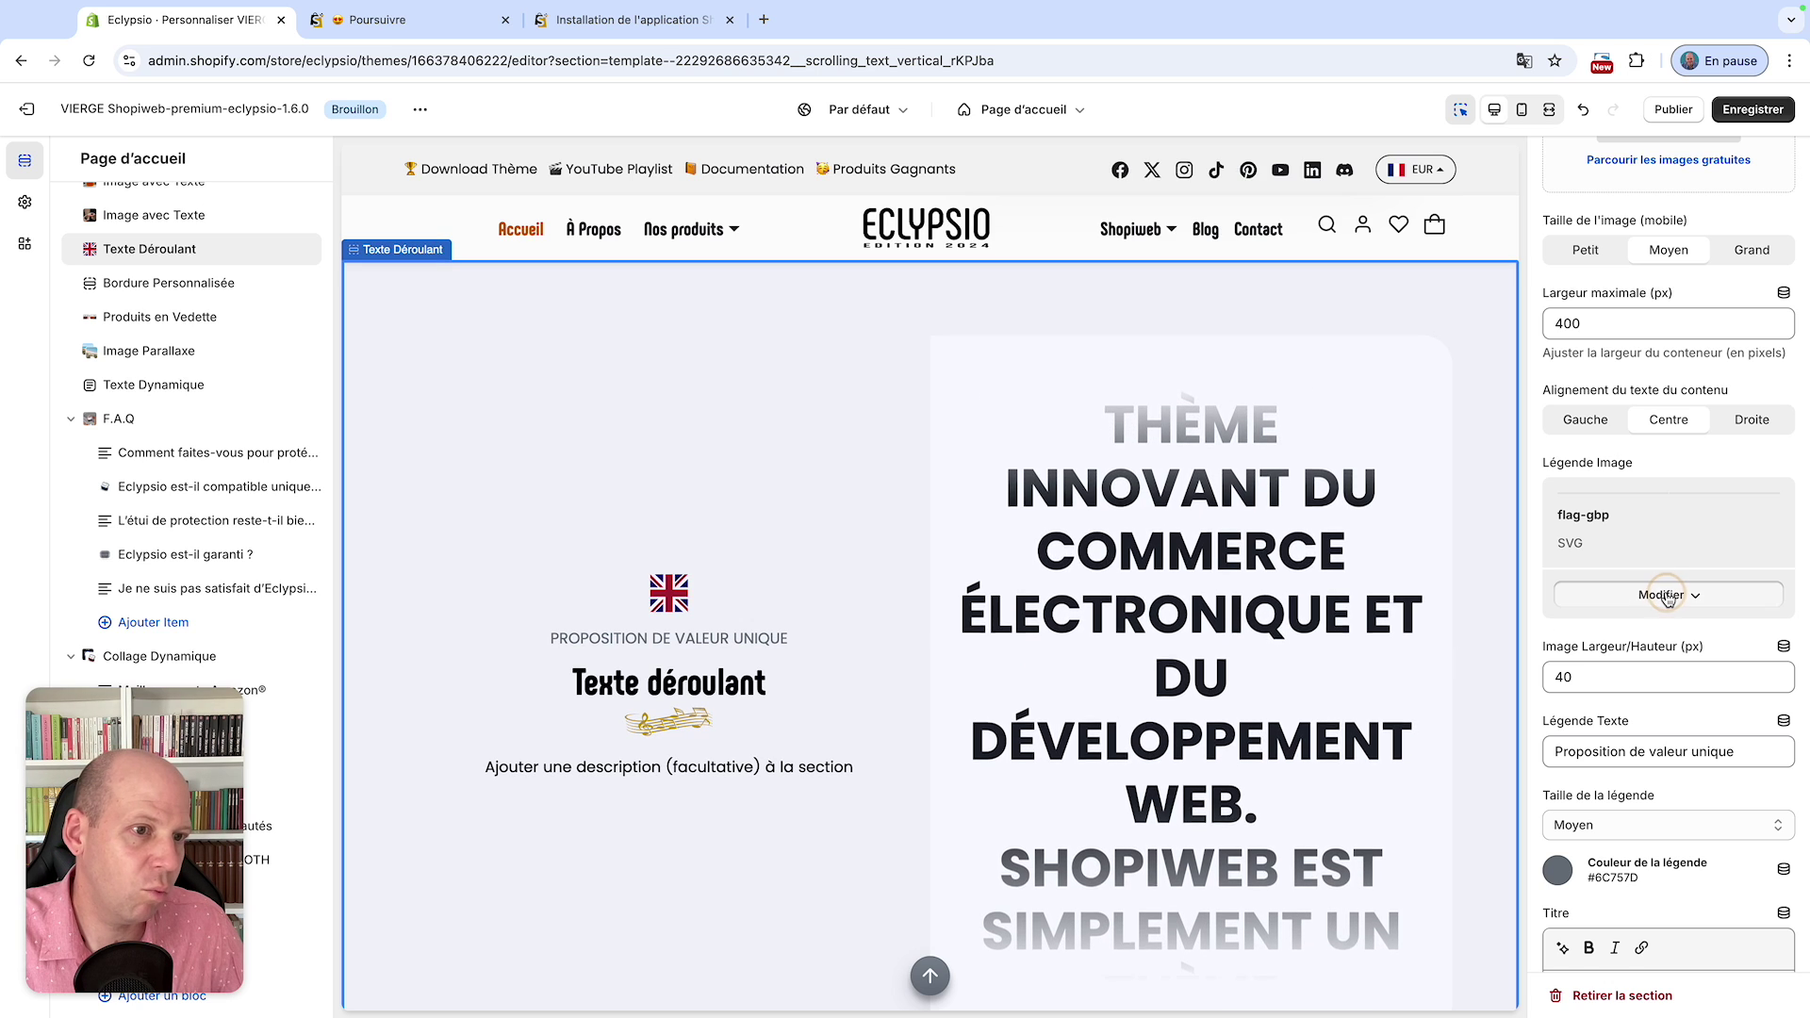
click(1671, 598)
click(1645, 698)
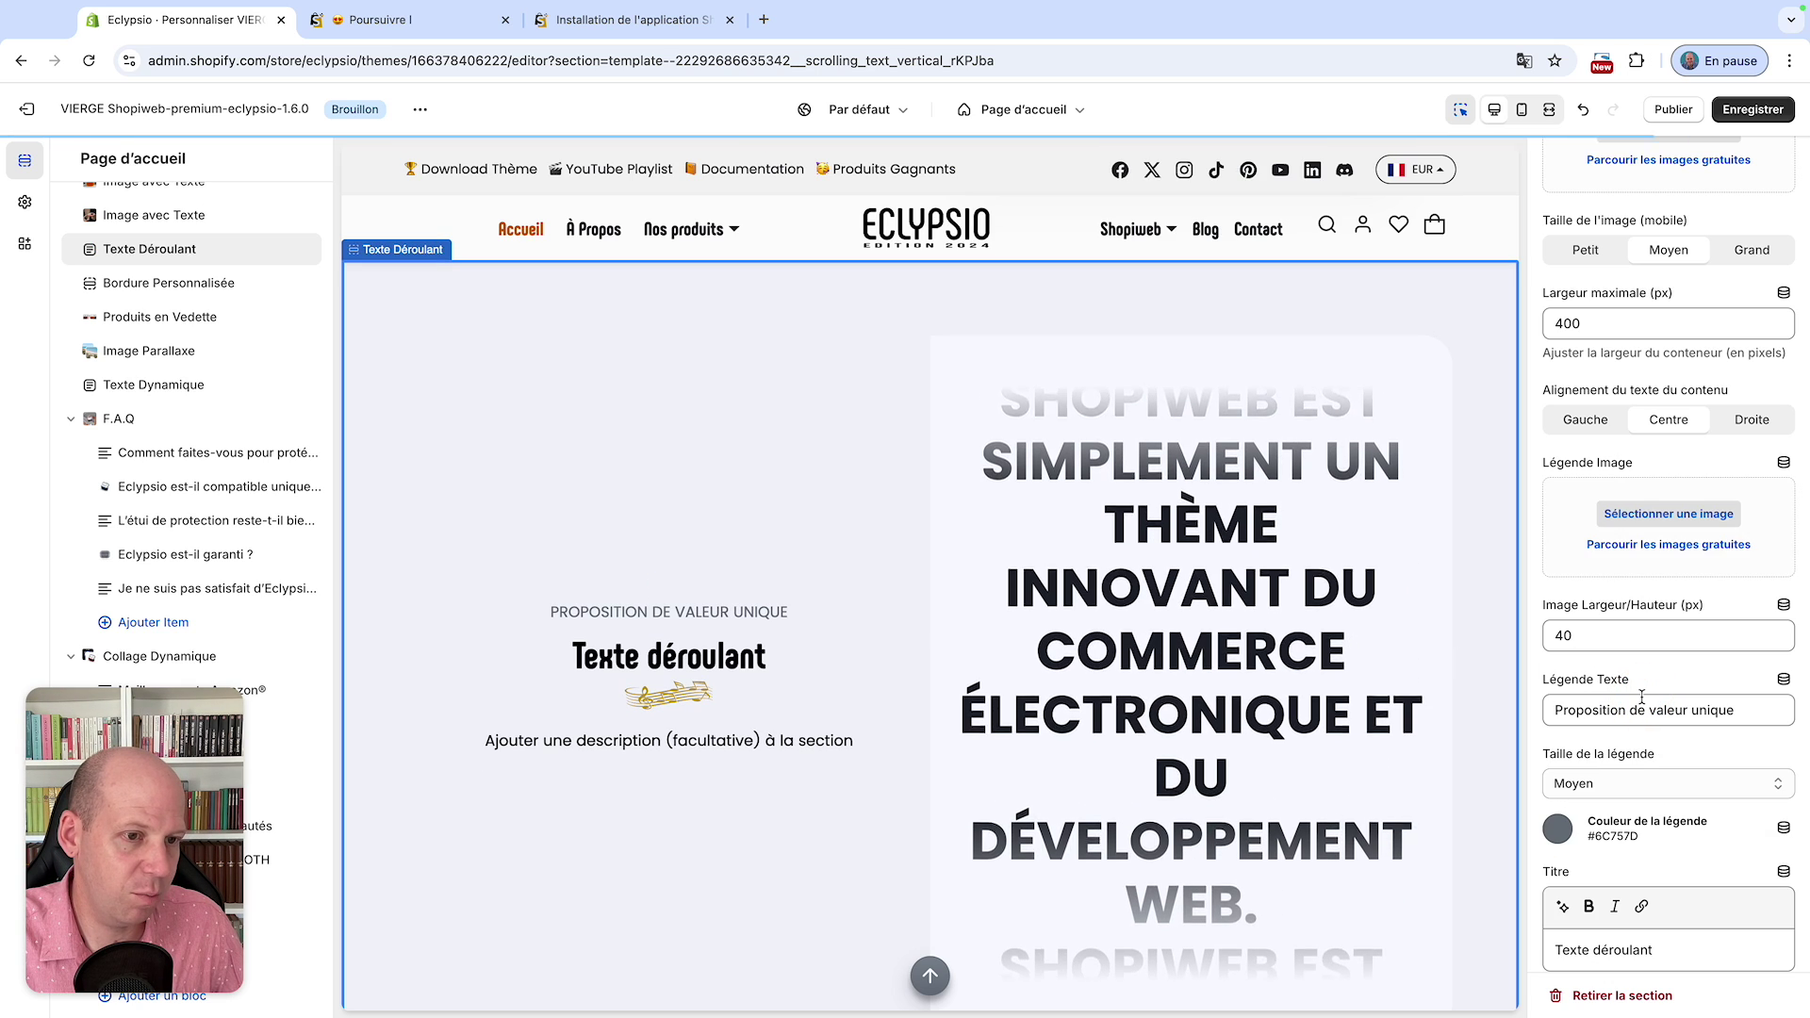
- Replace the section's legend text with "Votre etiquette"
scroll(1637, 682, down, 2)
scroll(1638, 683, down, 1)
drag(1741, 582, 1516, 584)
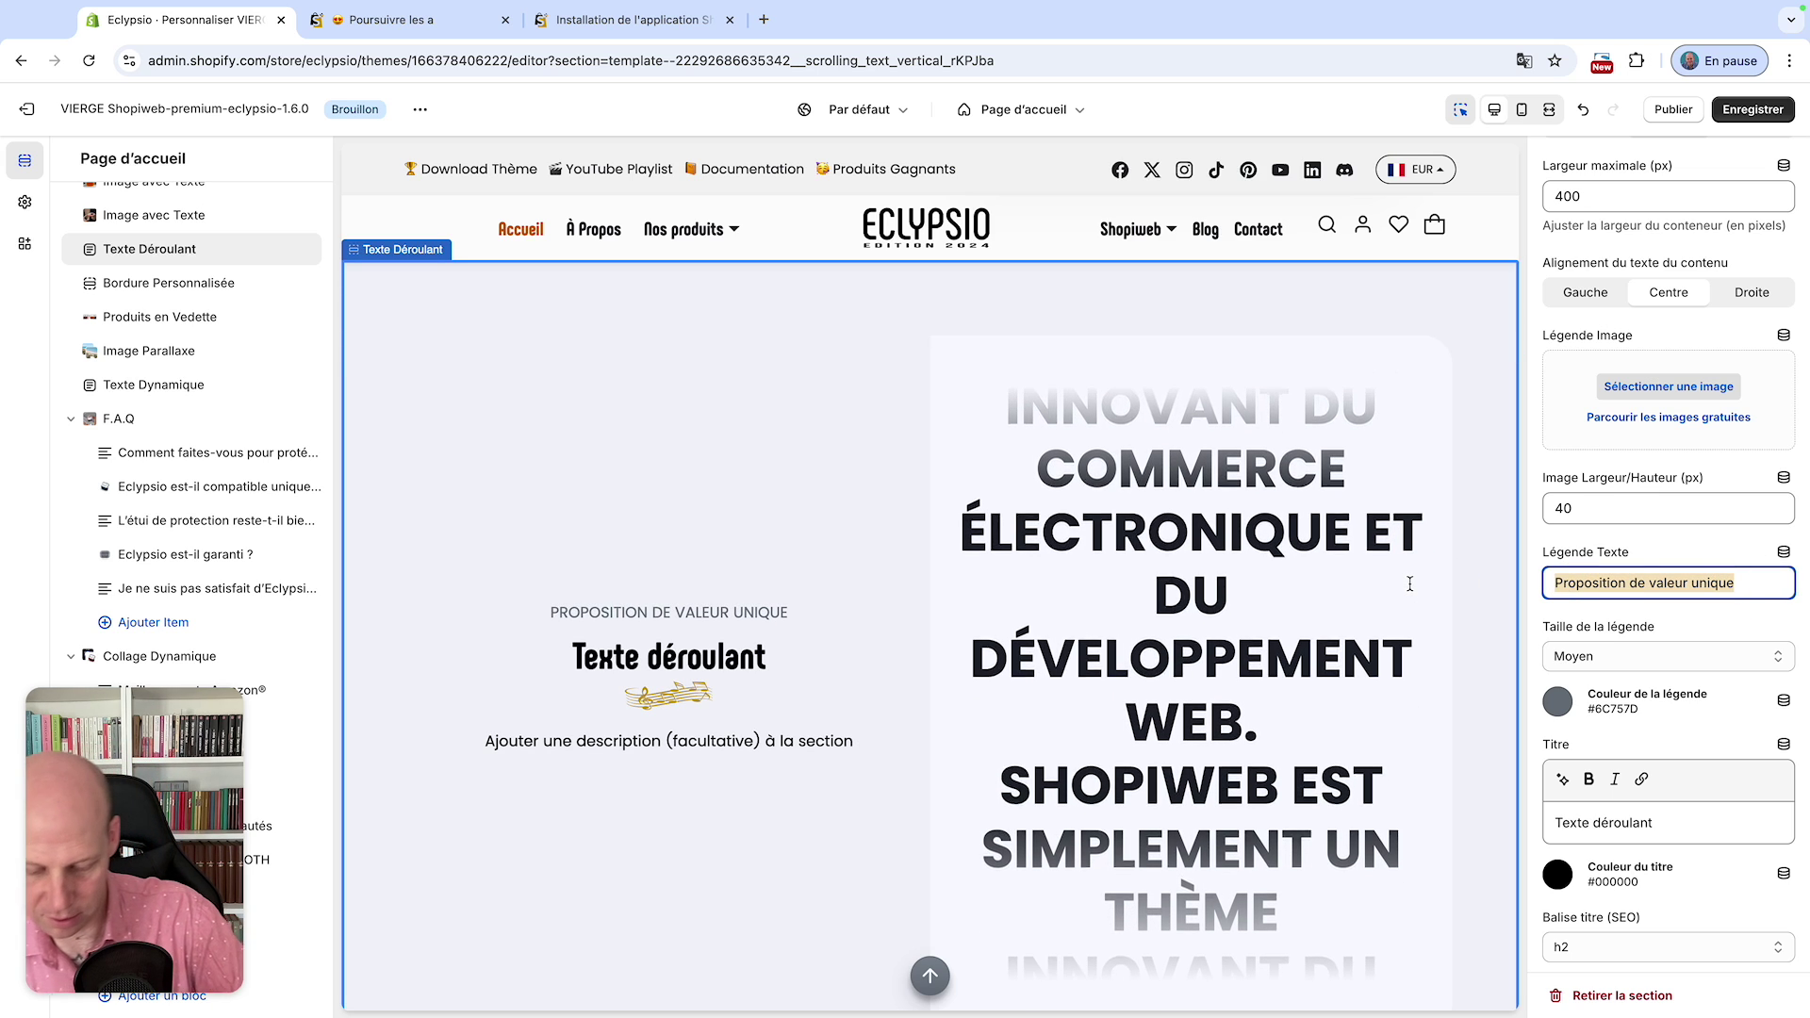
text(Votre)
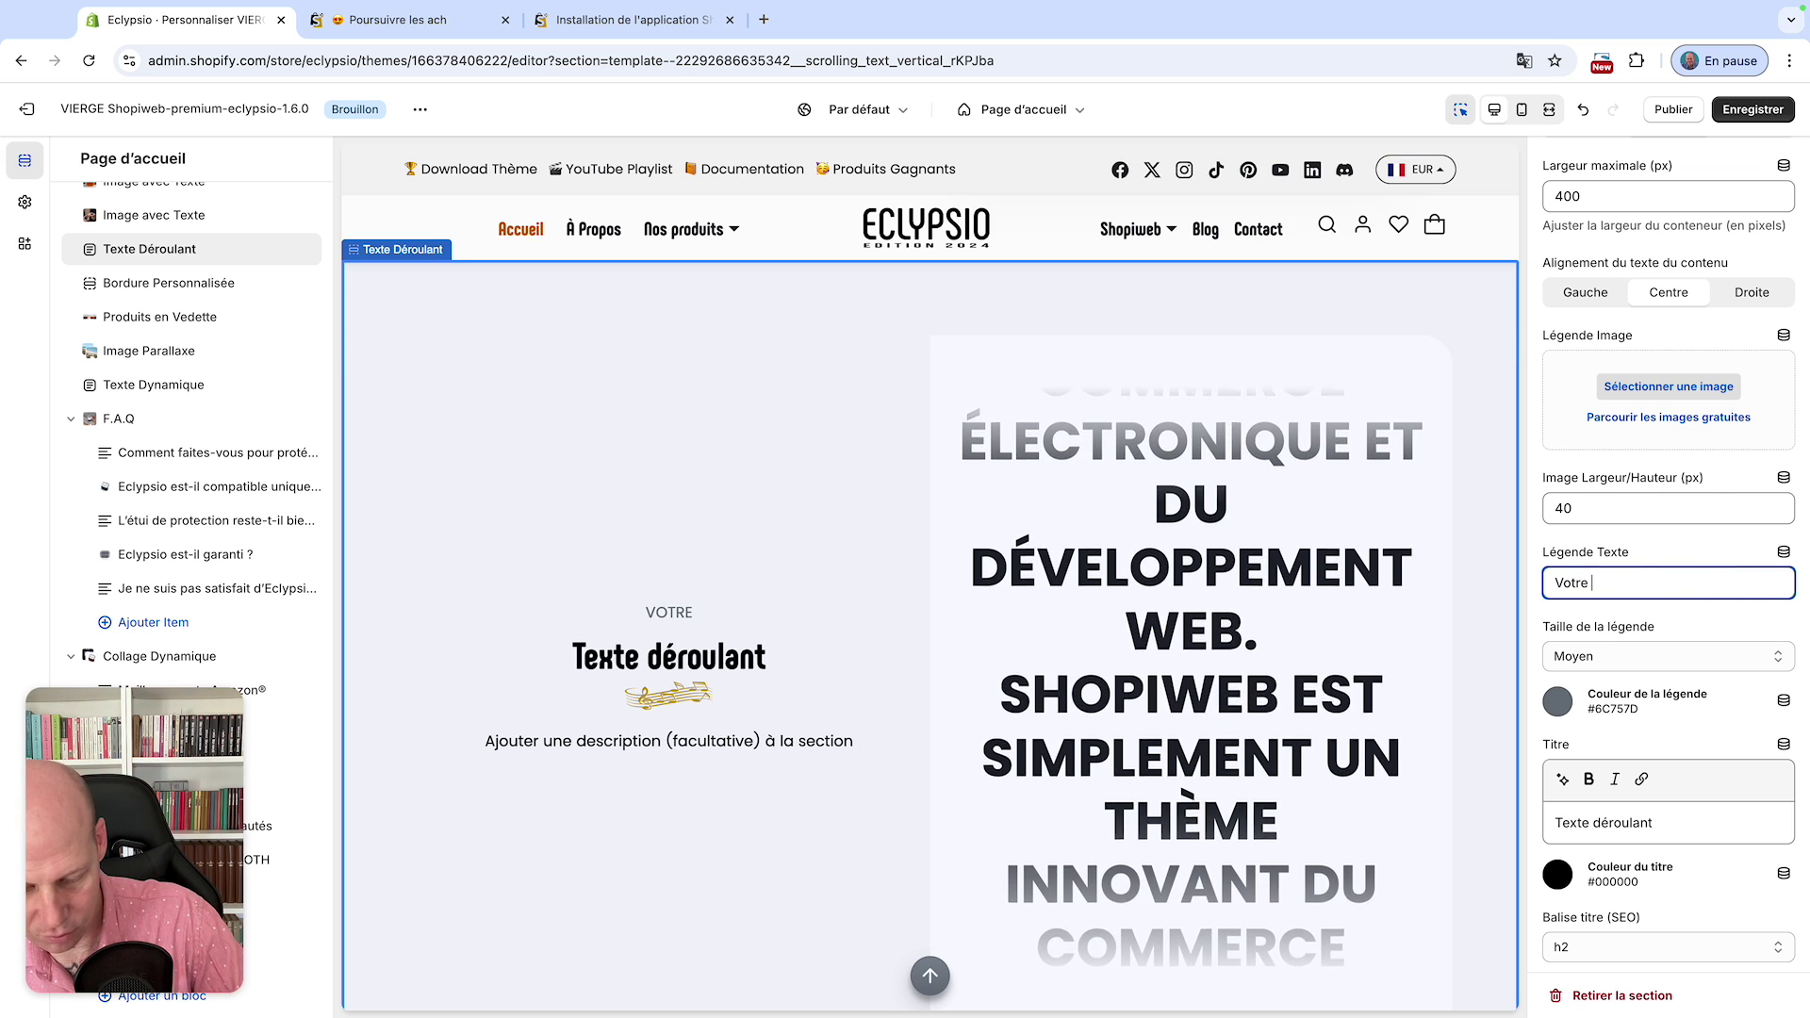
text( etiquette)
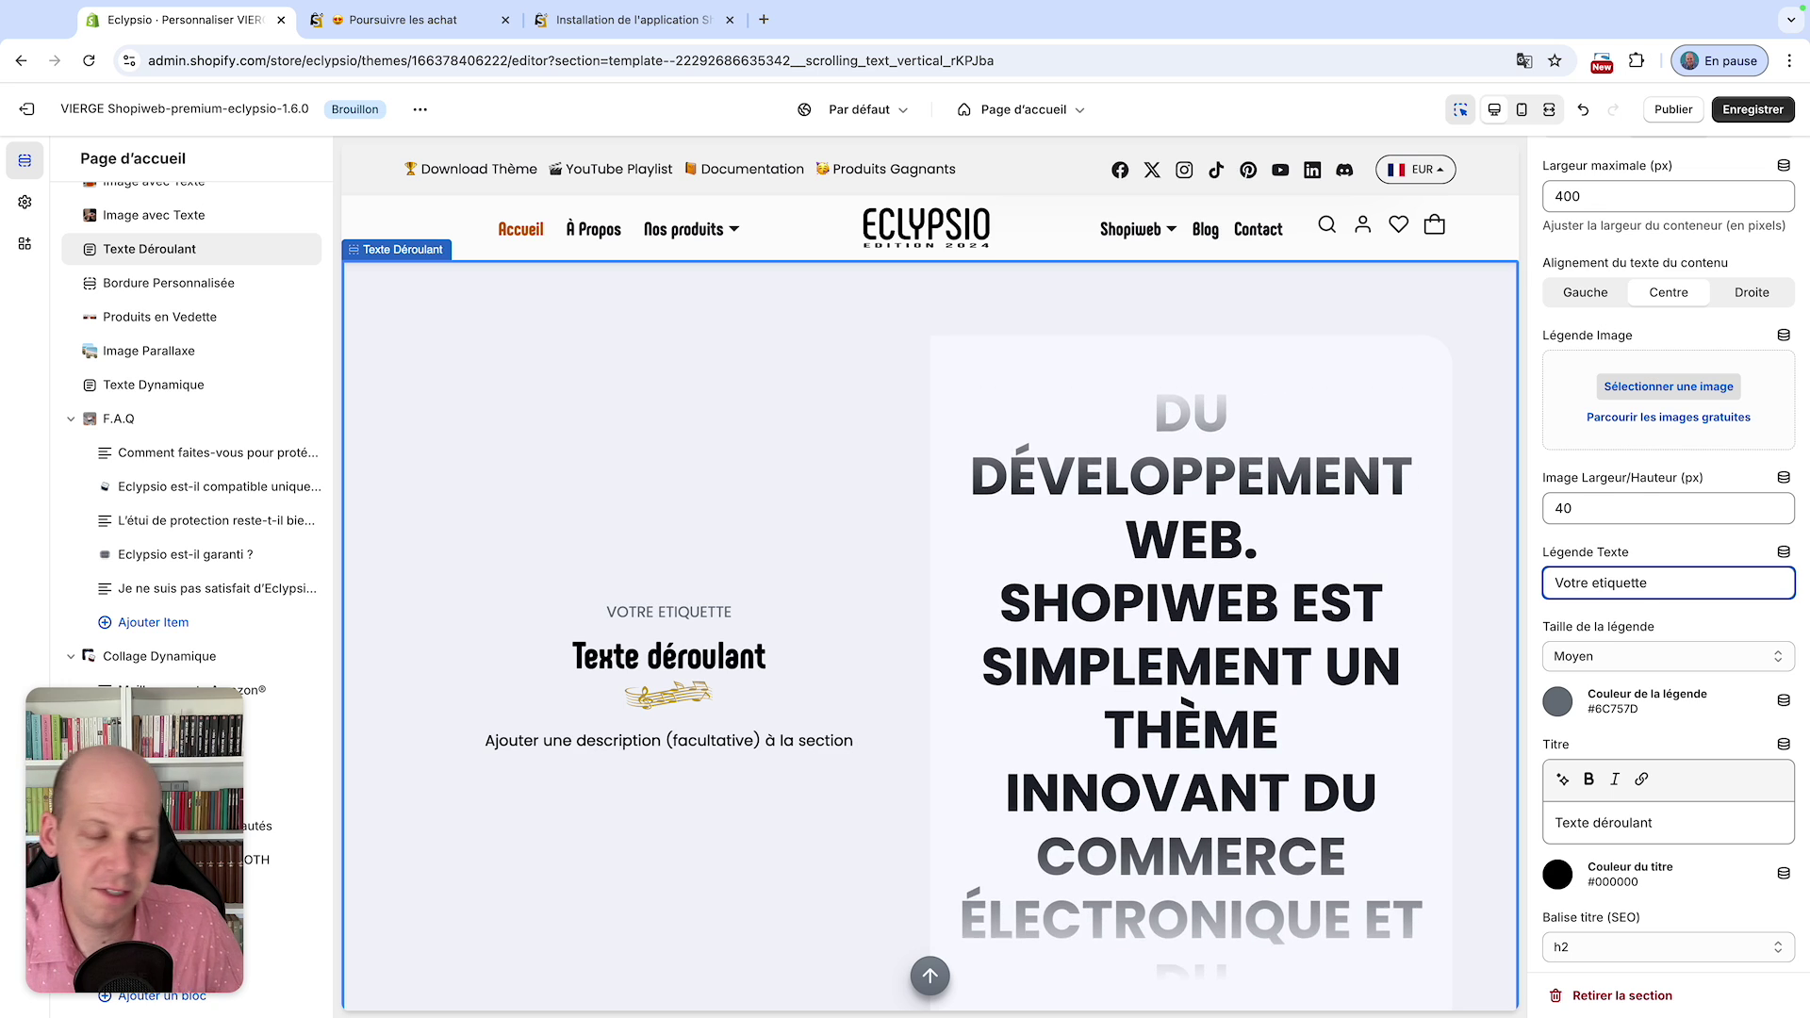
- Review the available legend text sizes and keep Moyen
scroll(1615, 663, down, 1)
click(1604, 593)
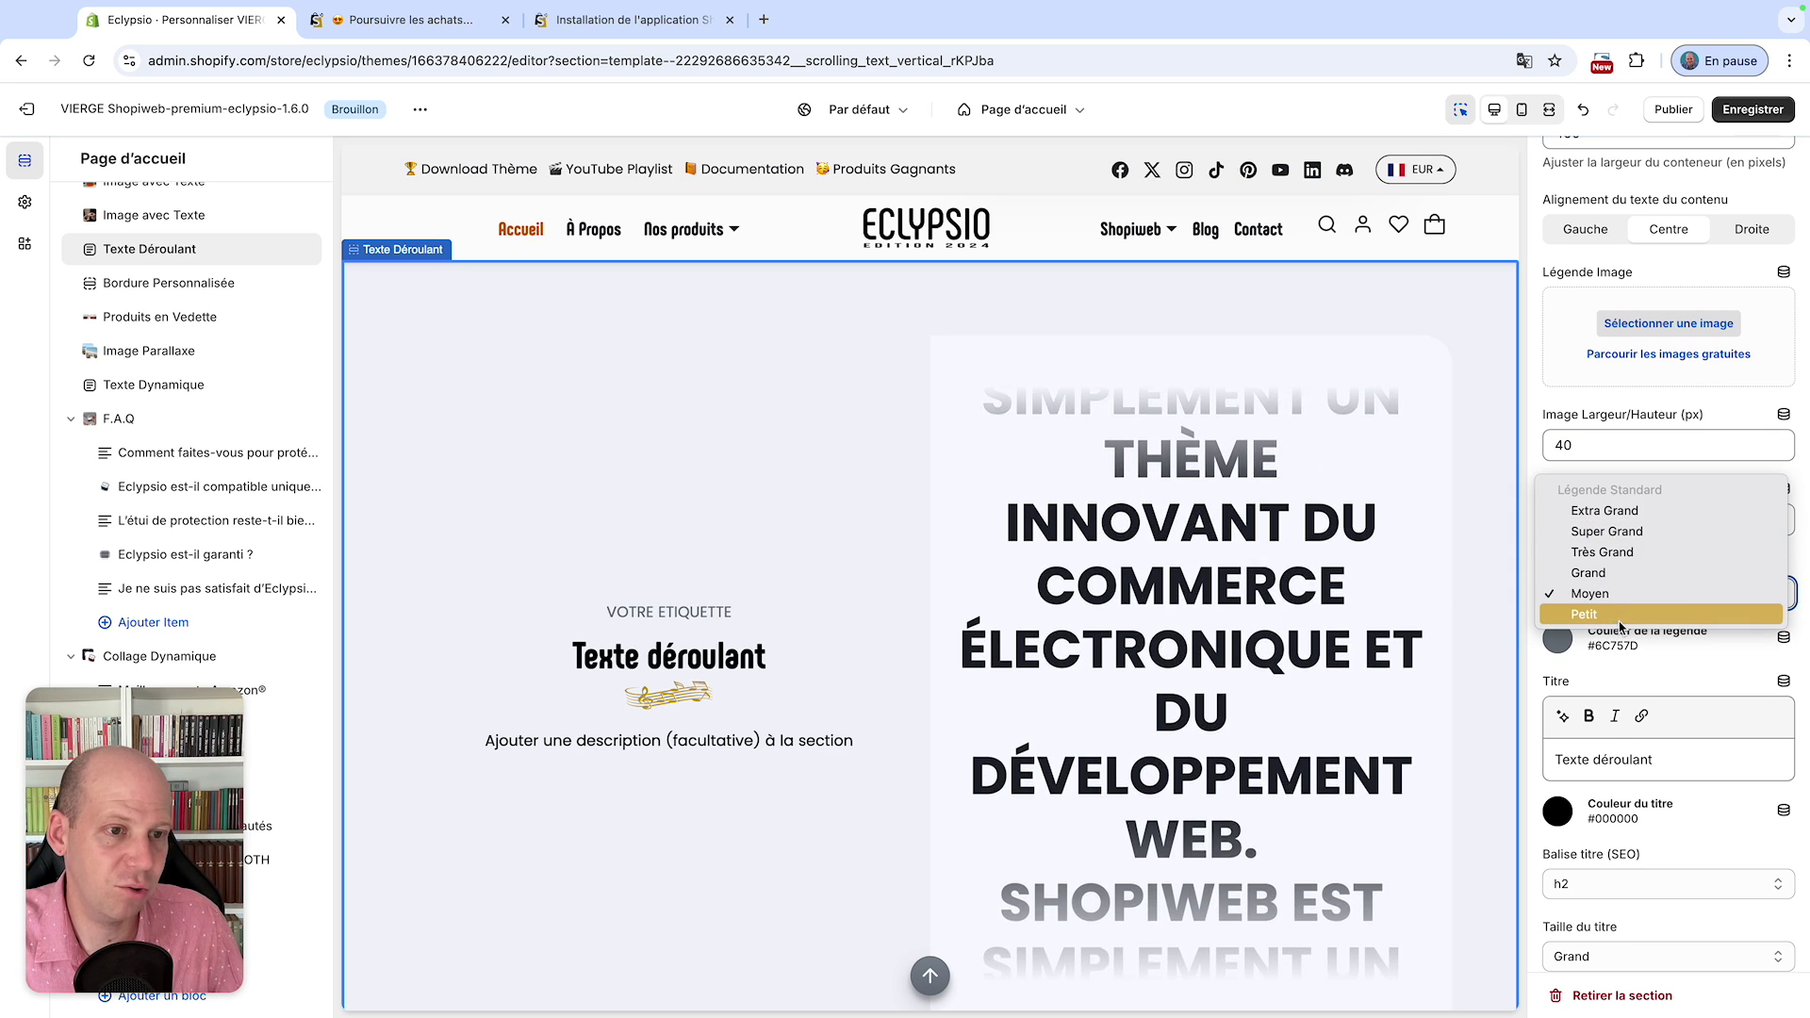
click(1688, 665)
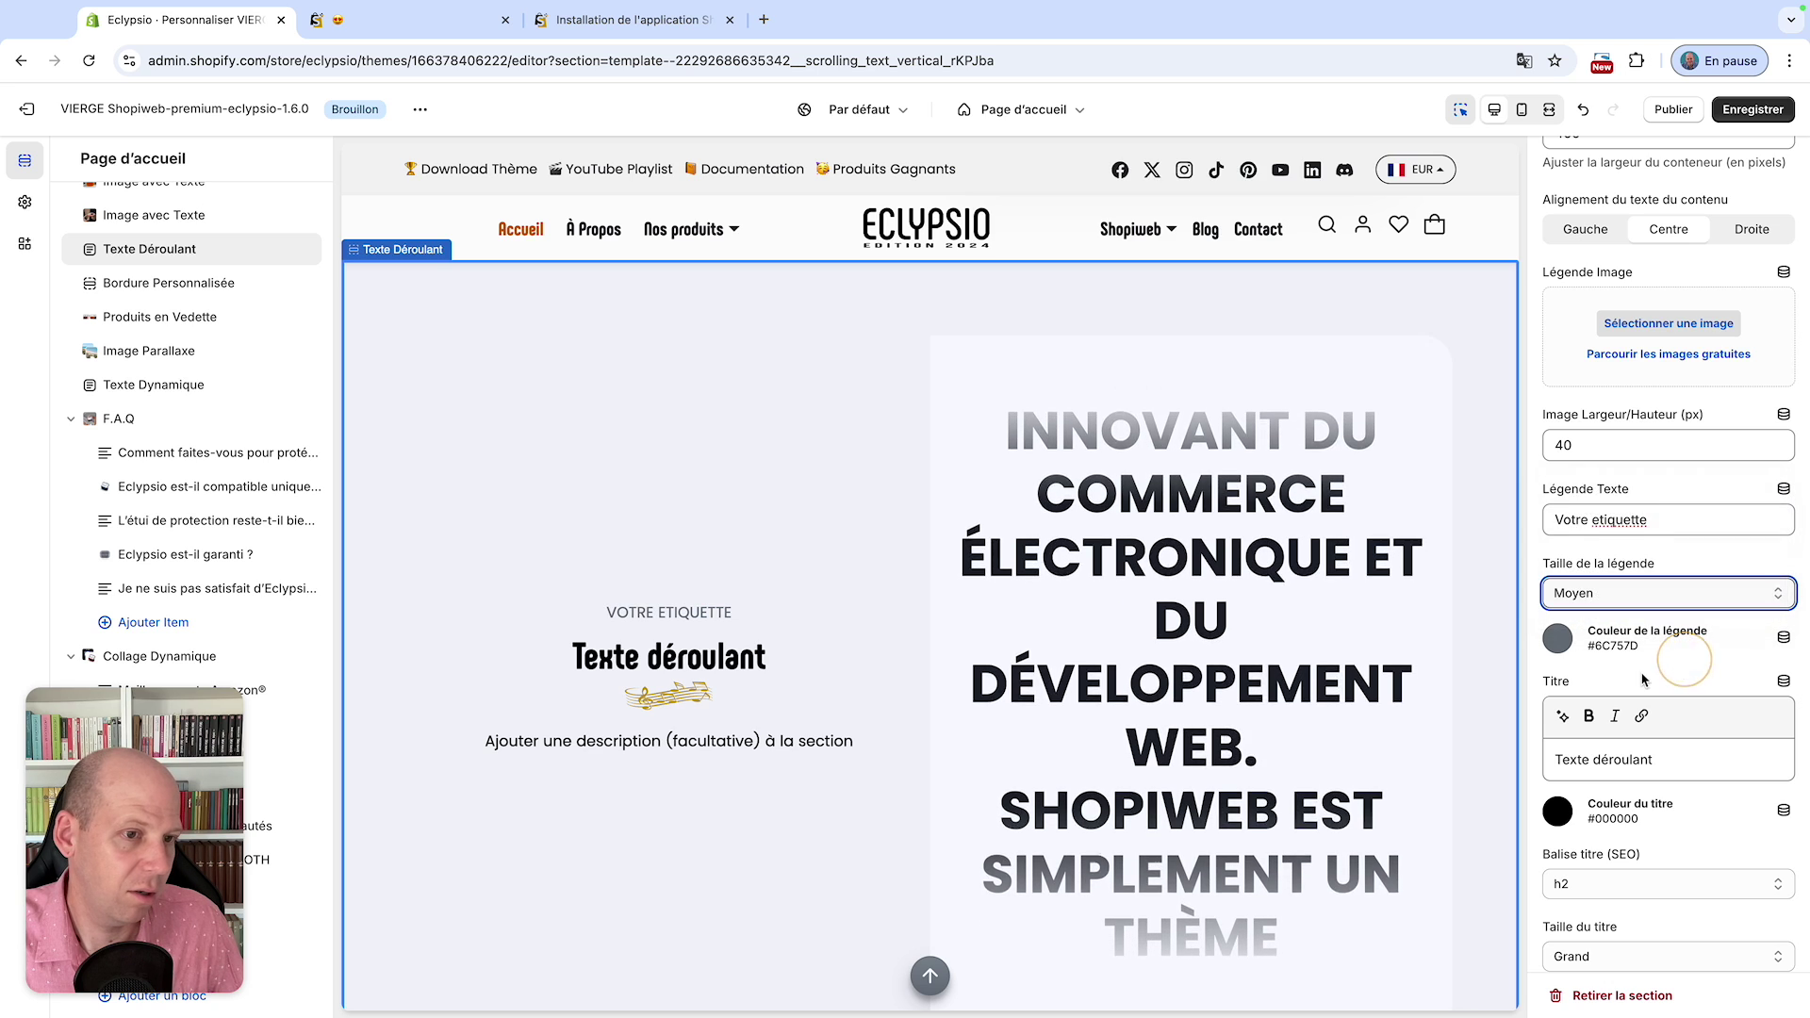
- Replace the section's title with "Votre titre de section"
scroll(1641, 672, down, 1)
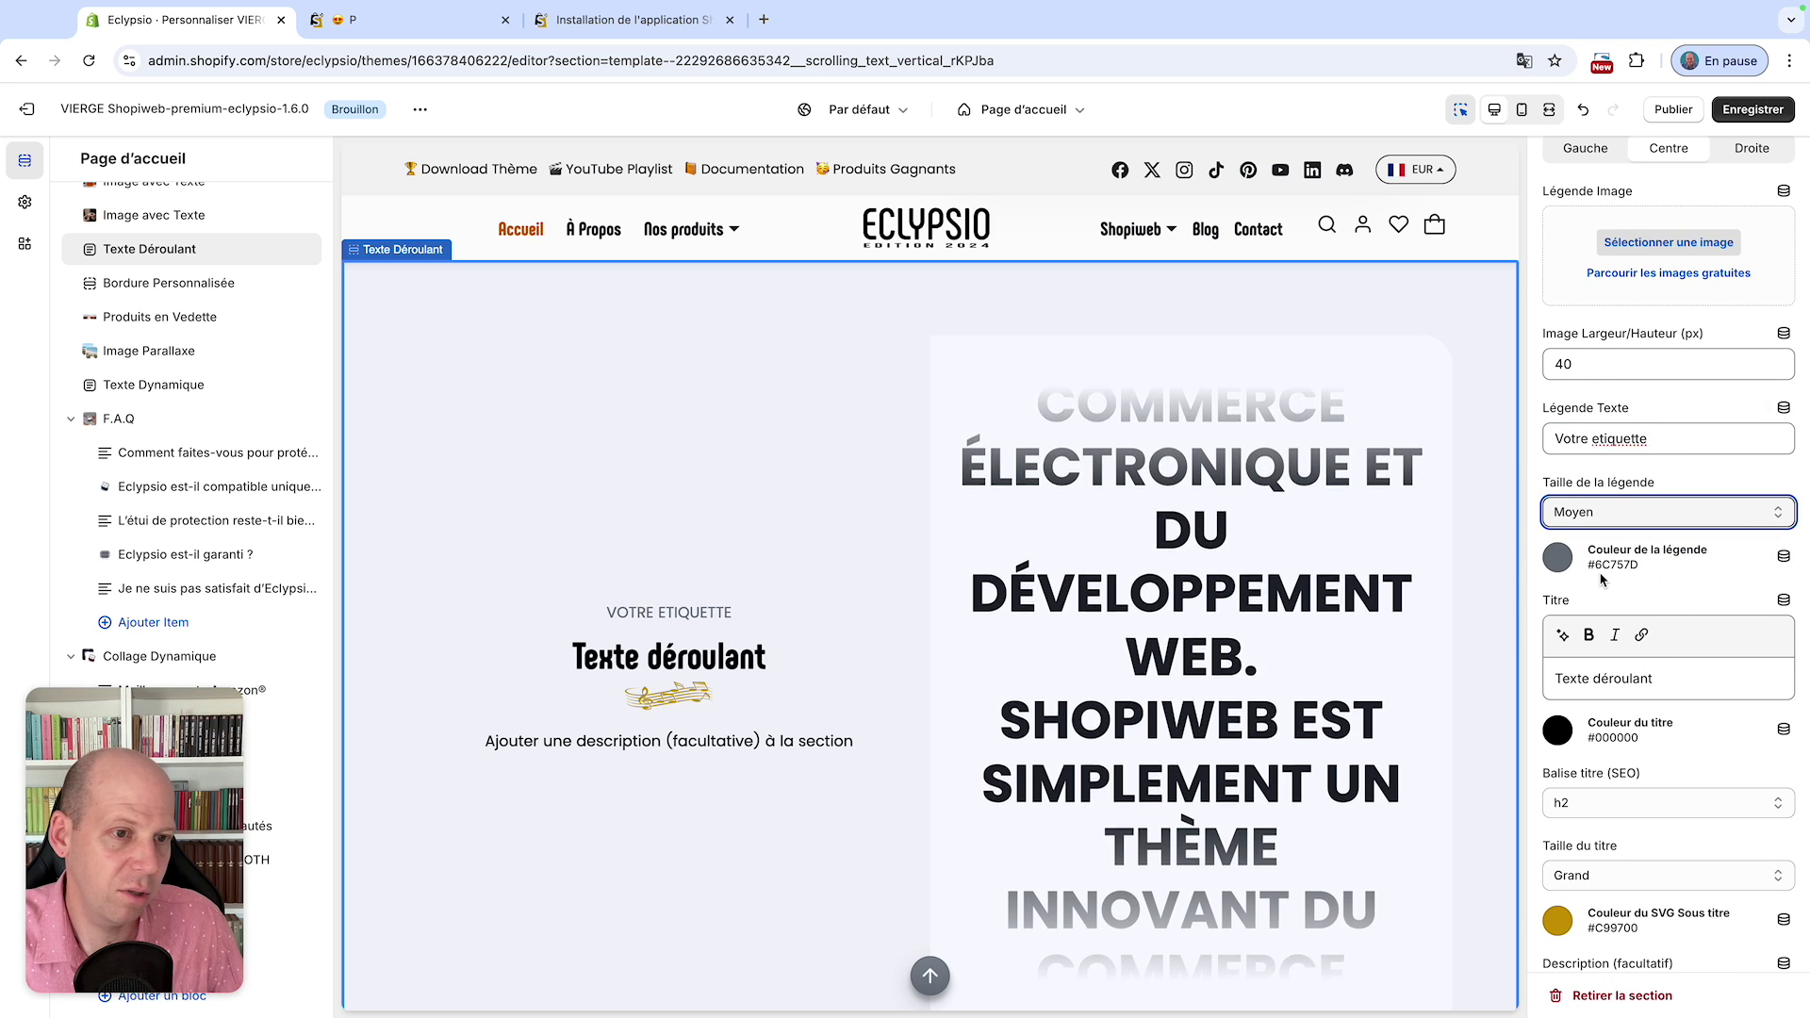
scroll(1599, 579, down, 1)
click(1620, 592)
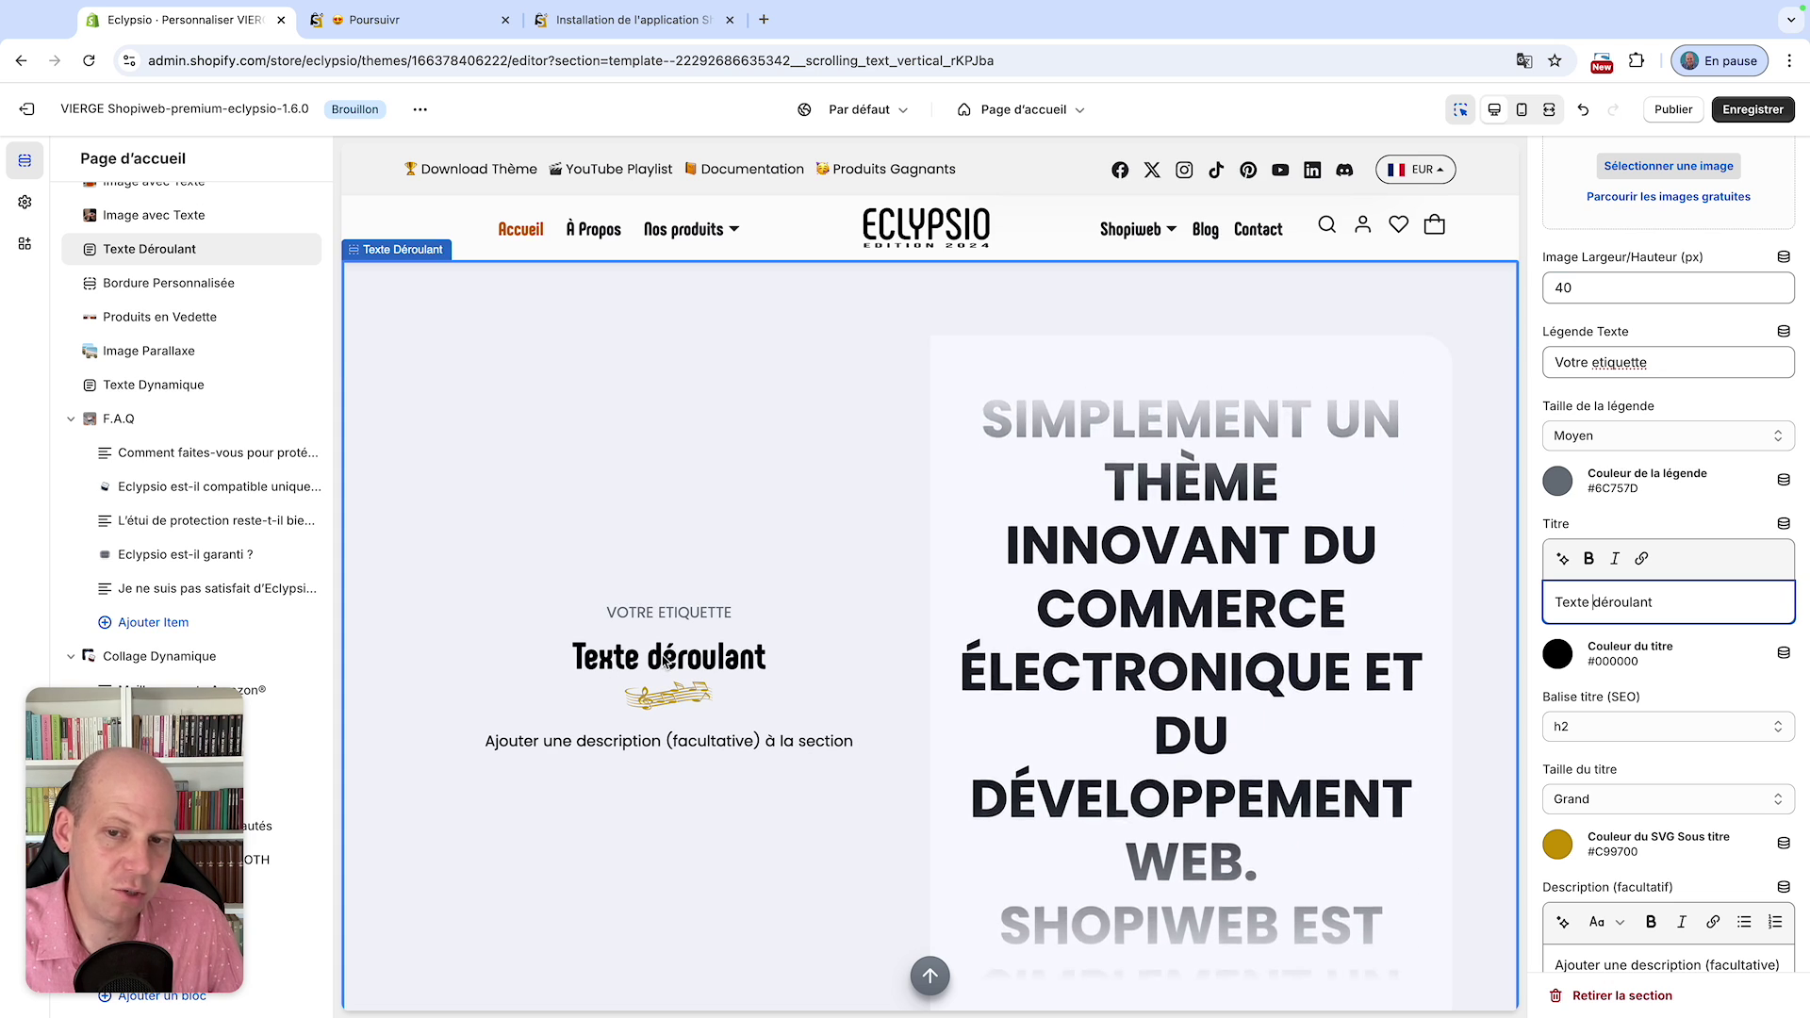
scroll(660, 665, down, 2)
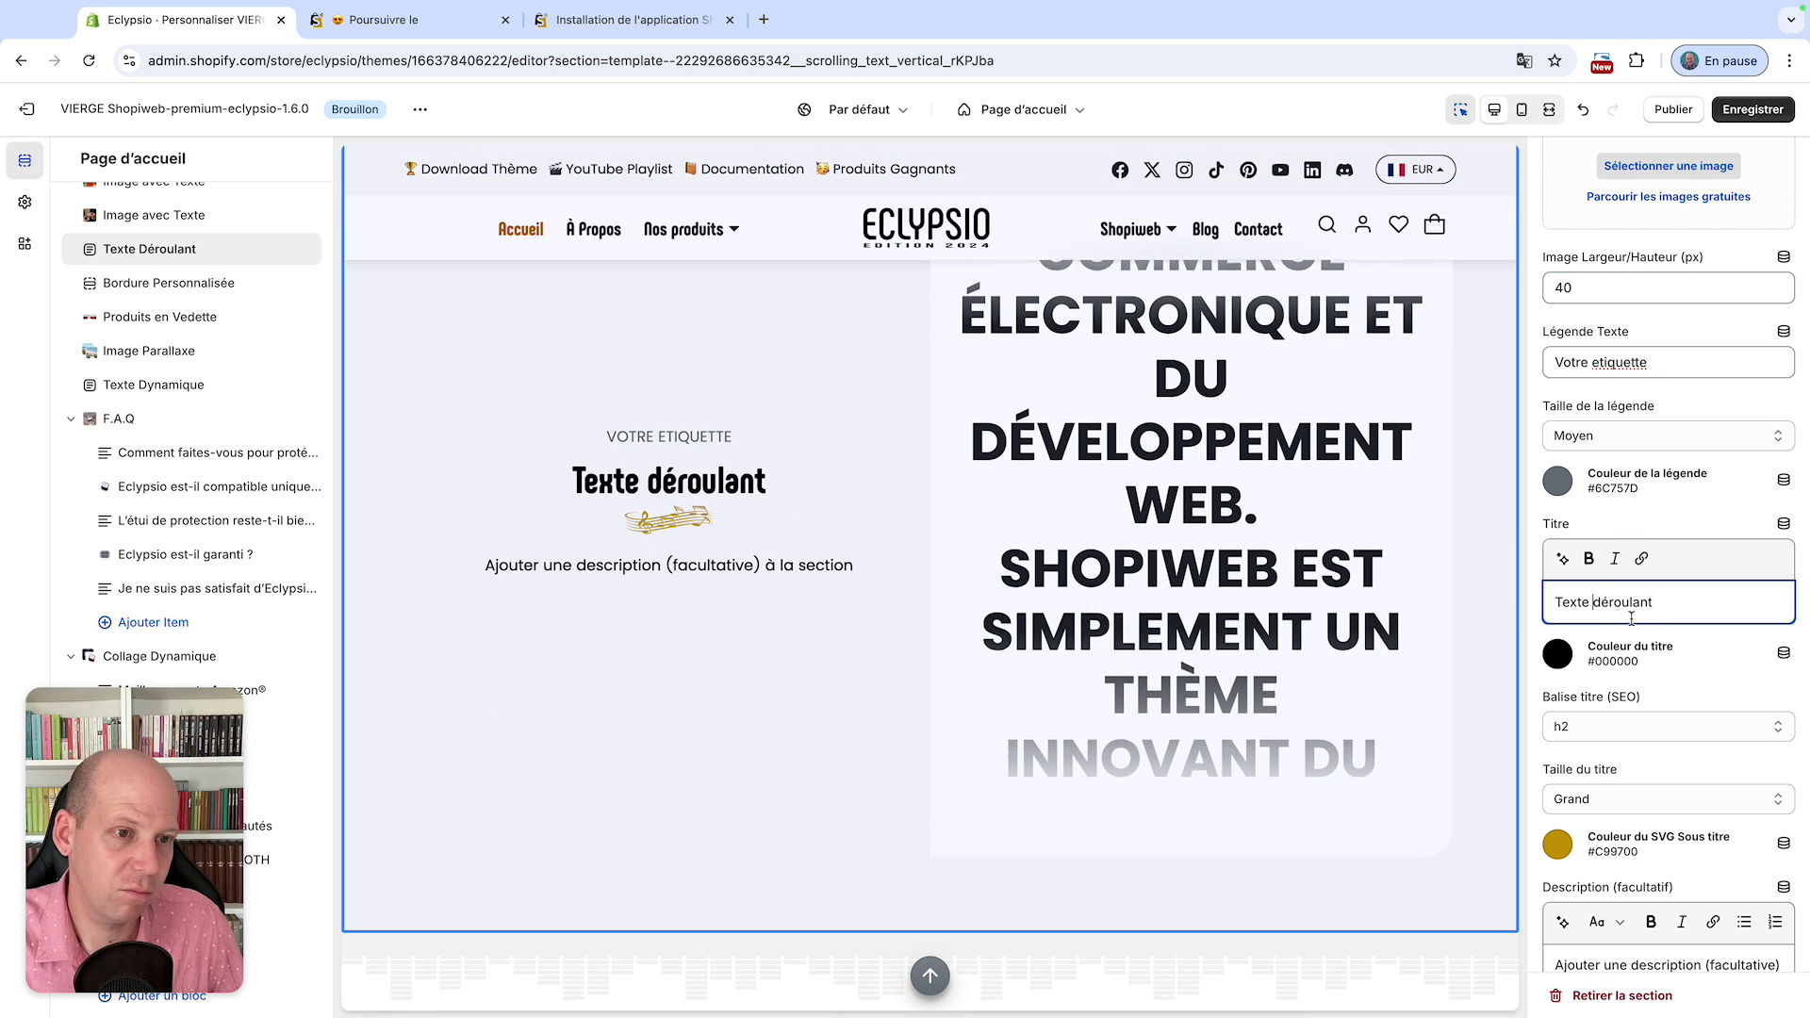
triple_click(1547, 606)
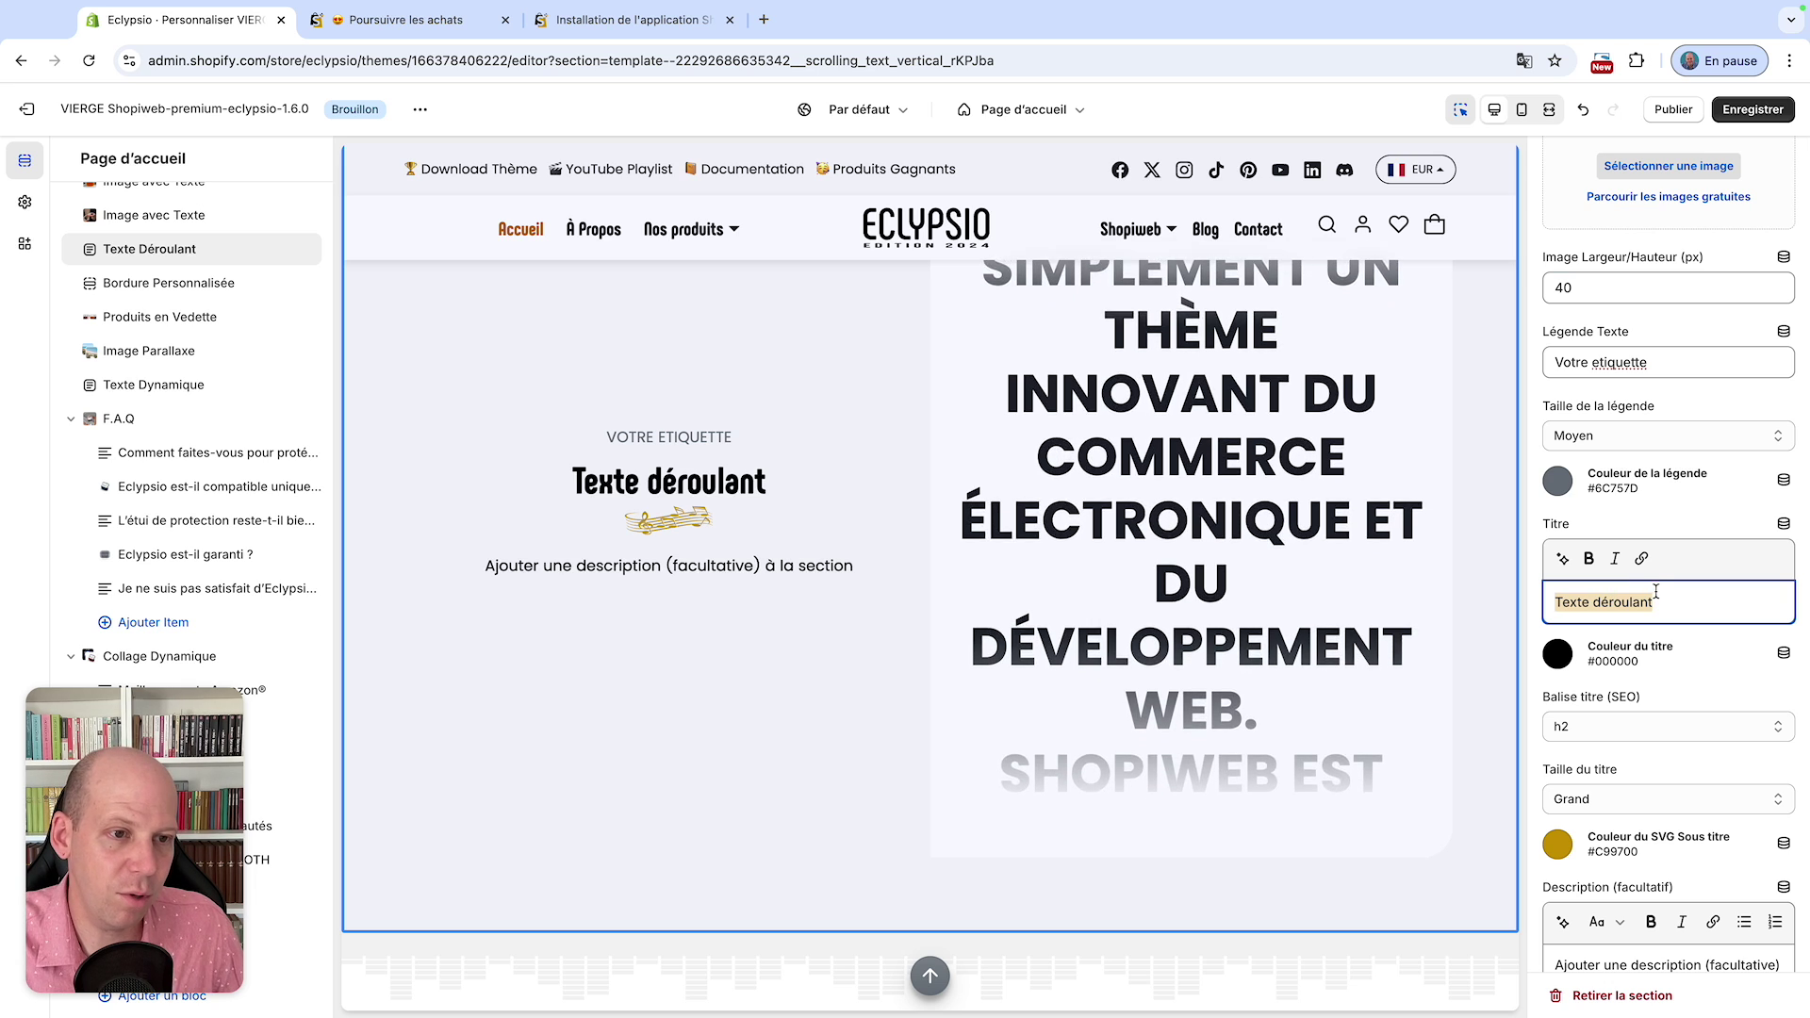
scroll(1659, 622, down, 1)
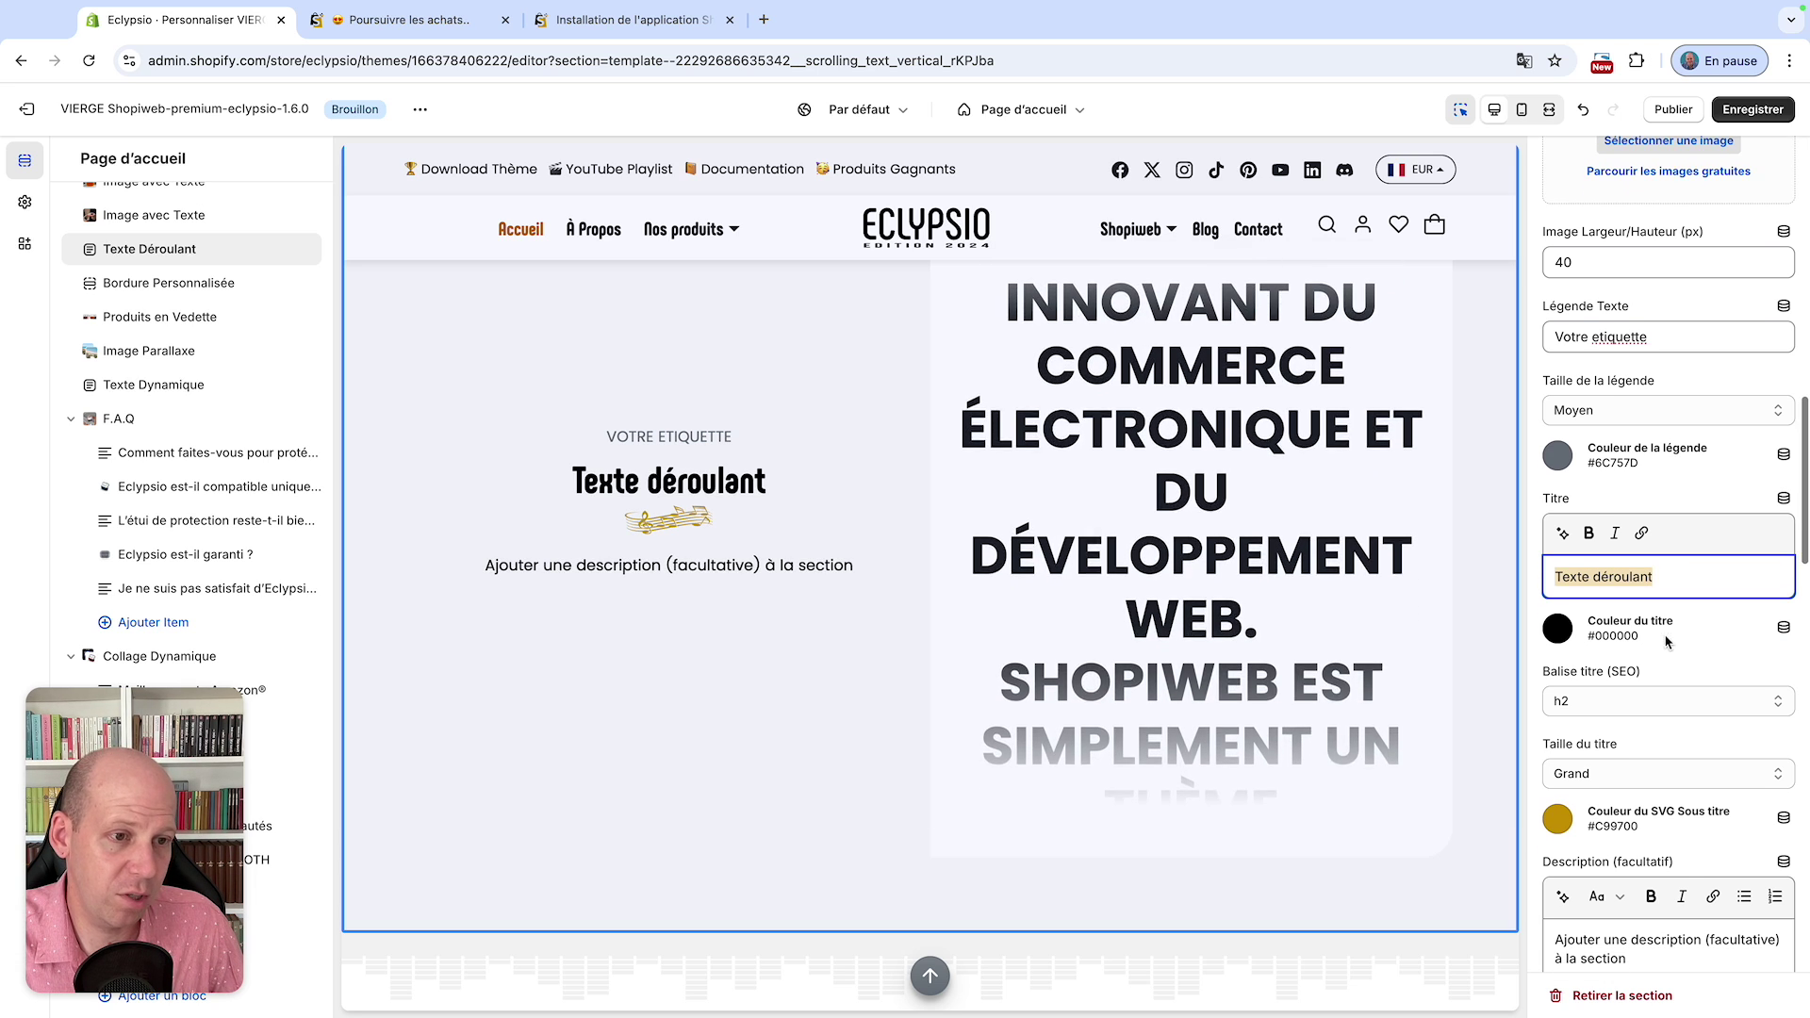
text(Votre titre de section)
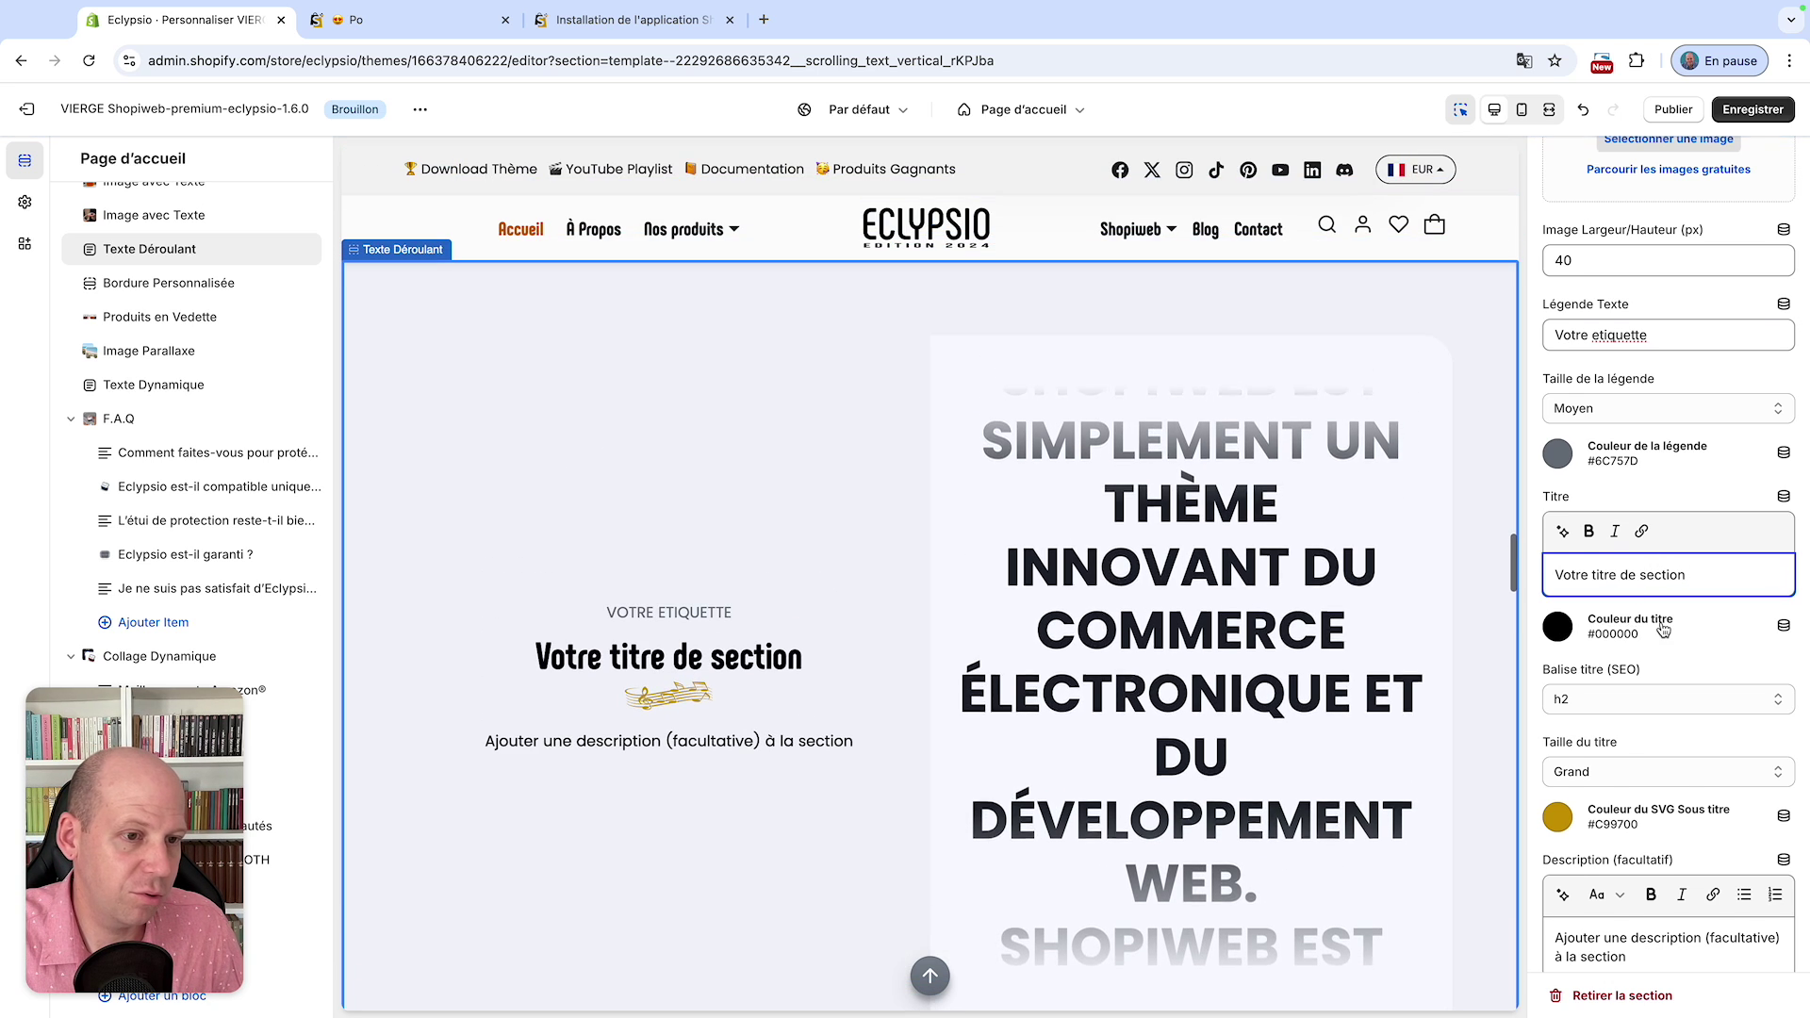
- Review the SEO heading tag options for the section's title and keep h2
scroll(1657, 630, down, 1)
scroll(1379, 681, down, 3)
scroll(1659, 603, down, 3)
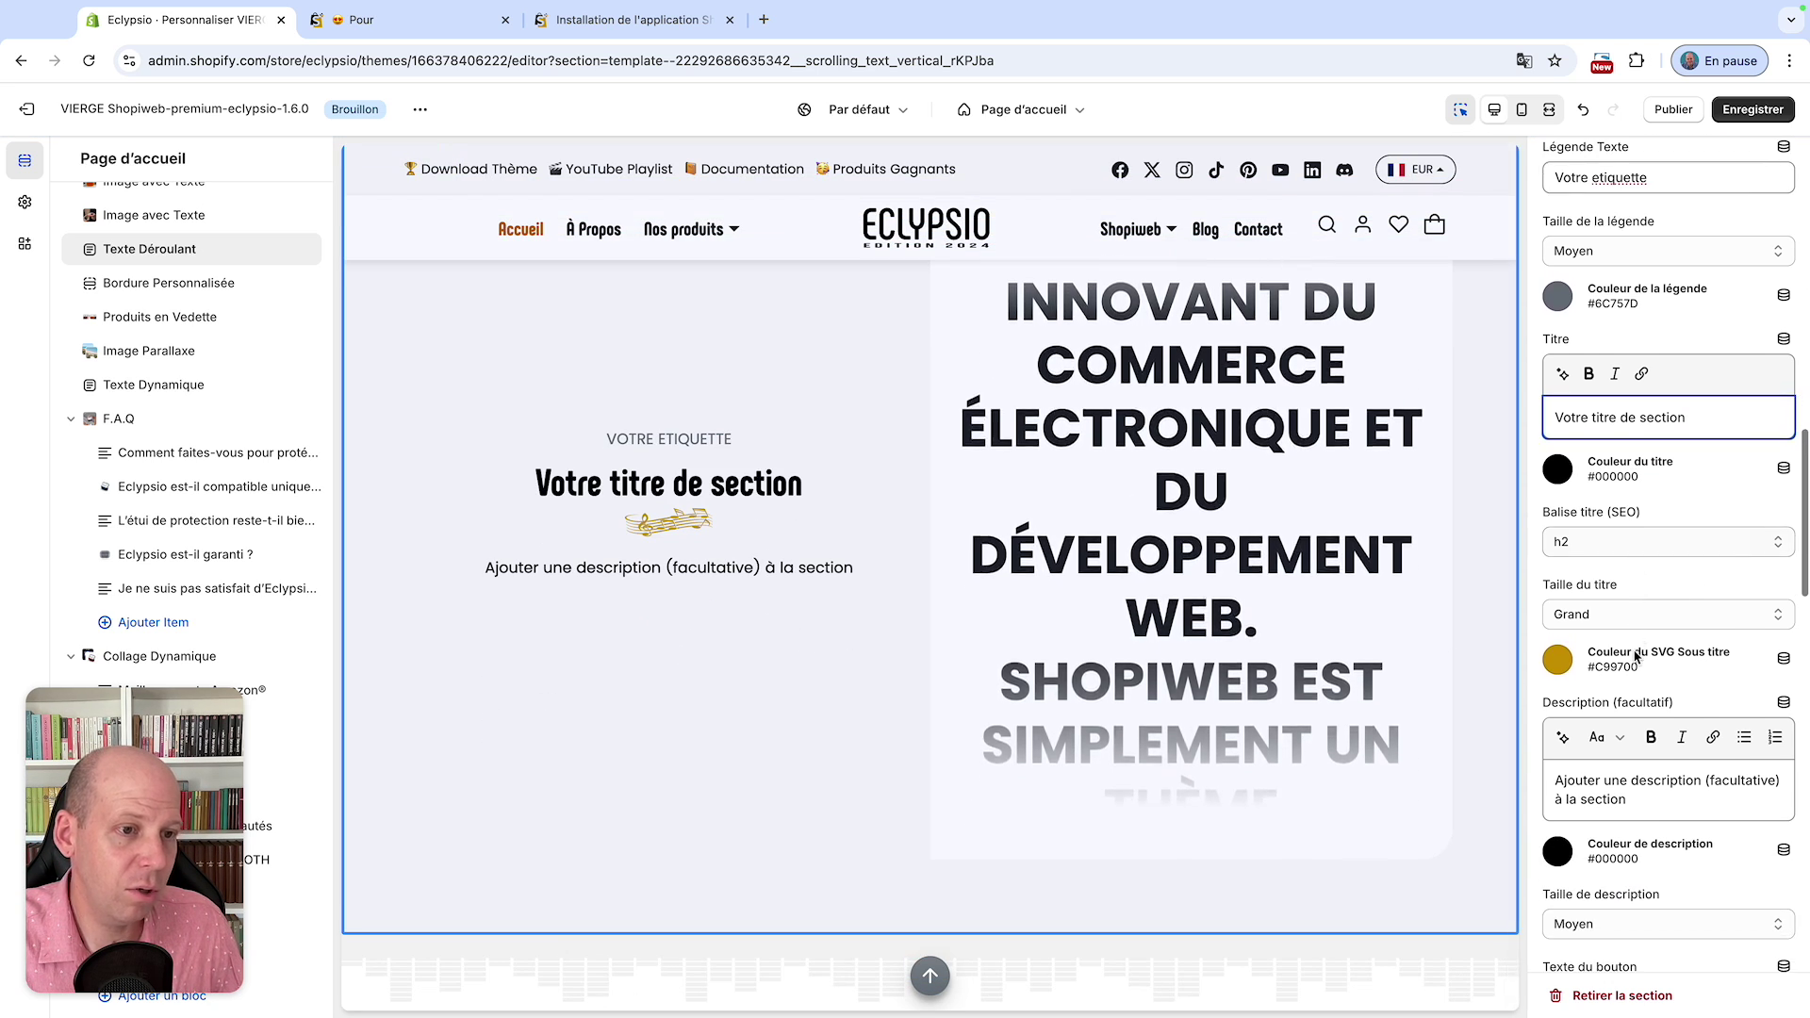
click(1633, 542)
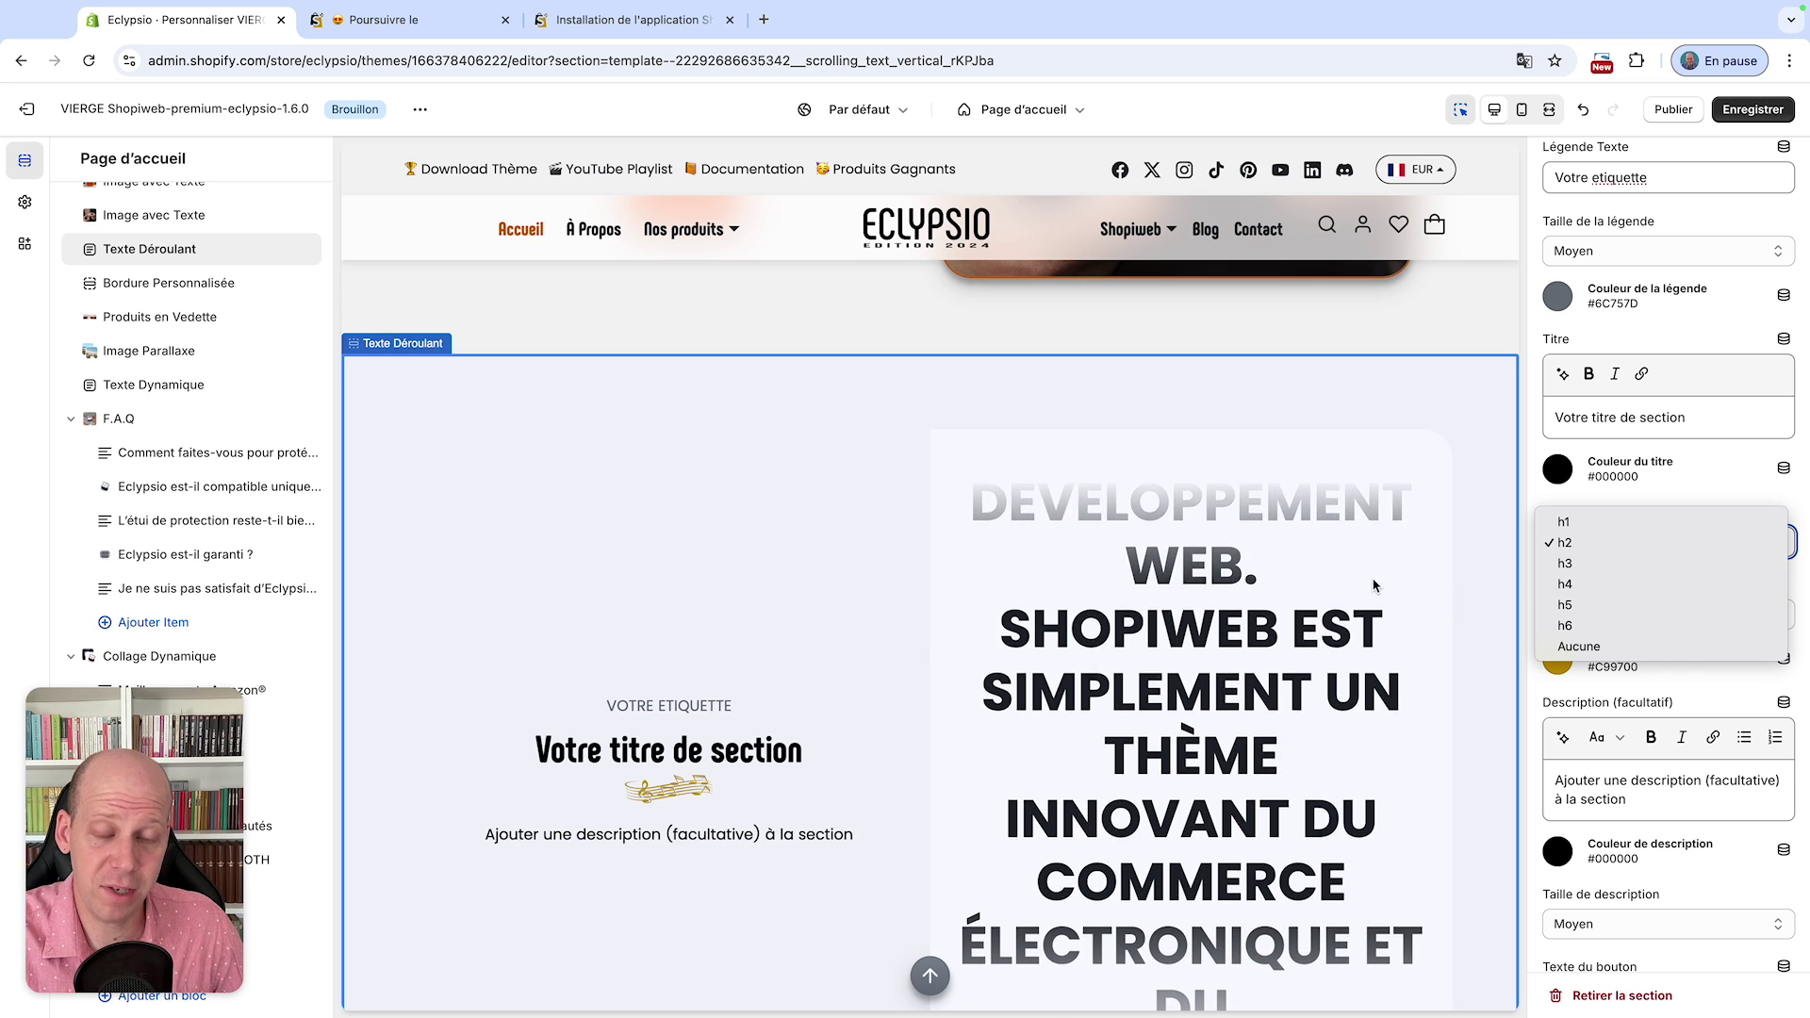
click(1666, 494)
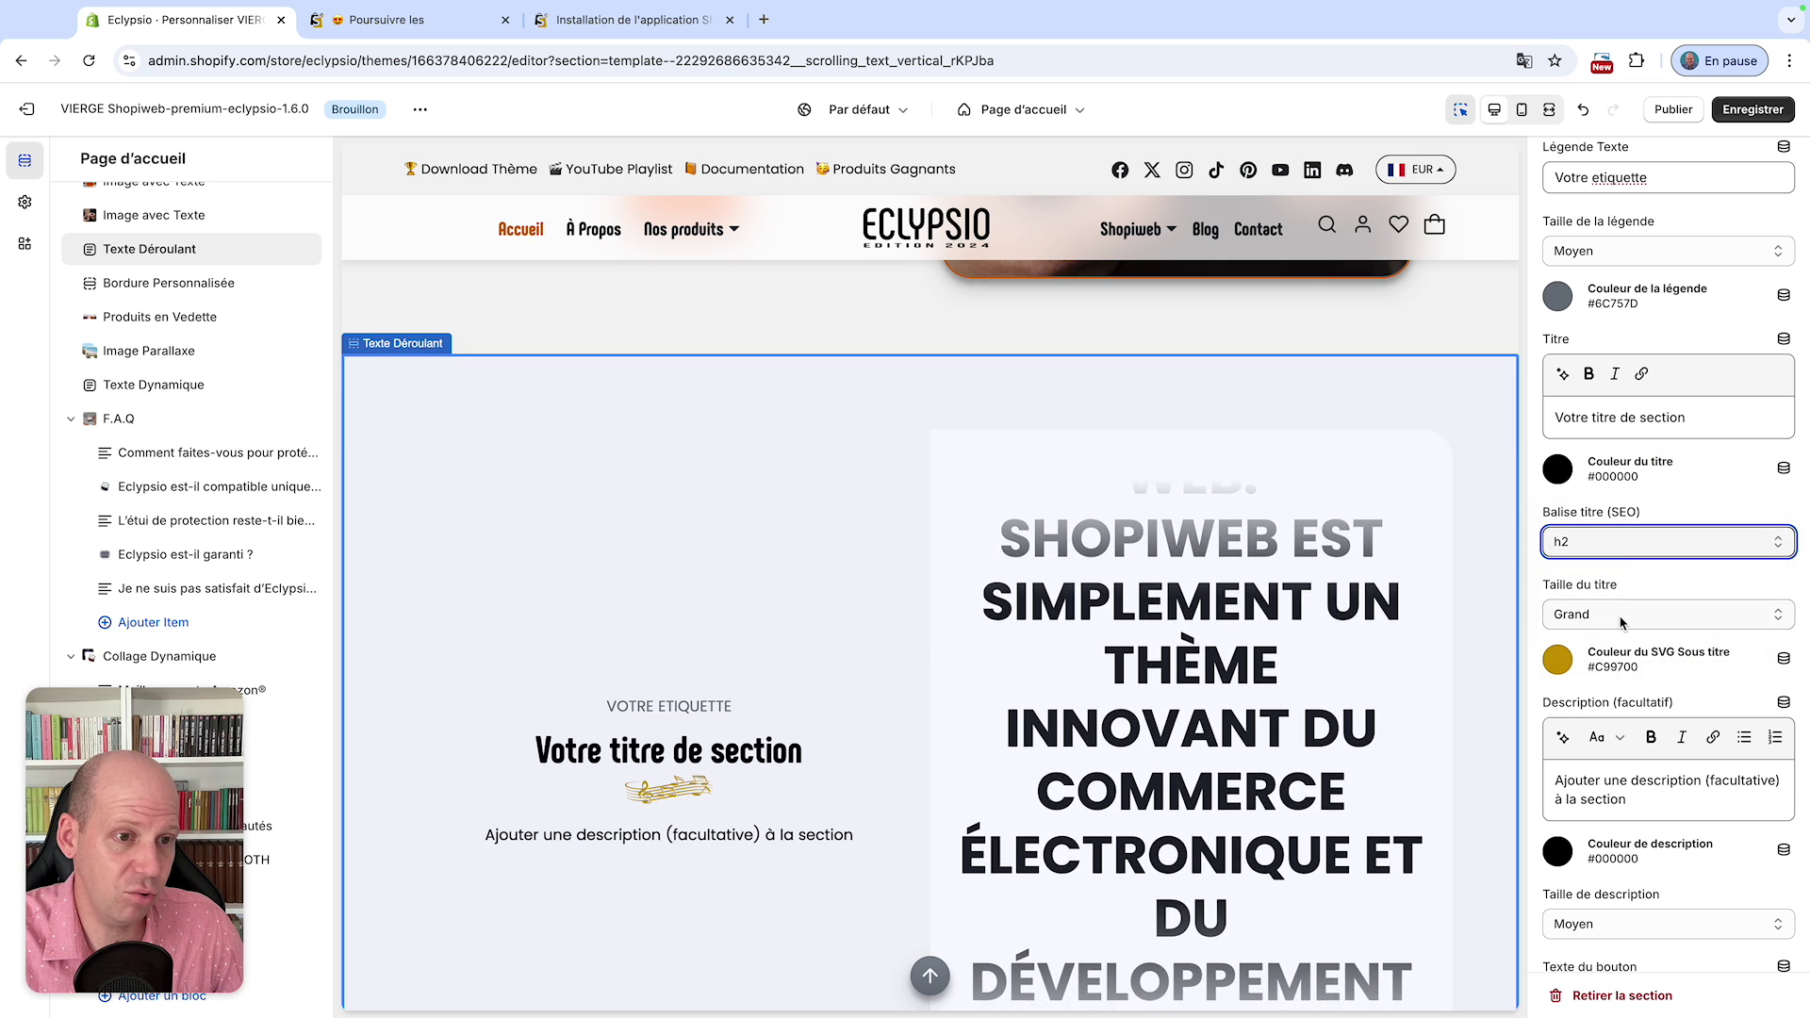
- Set the section title's size to Très Grand and compare it in the preview with the title of the section above
click(1660, 614)
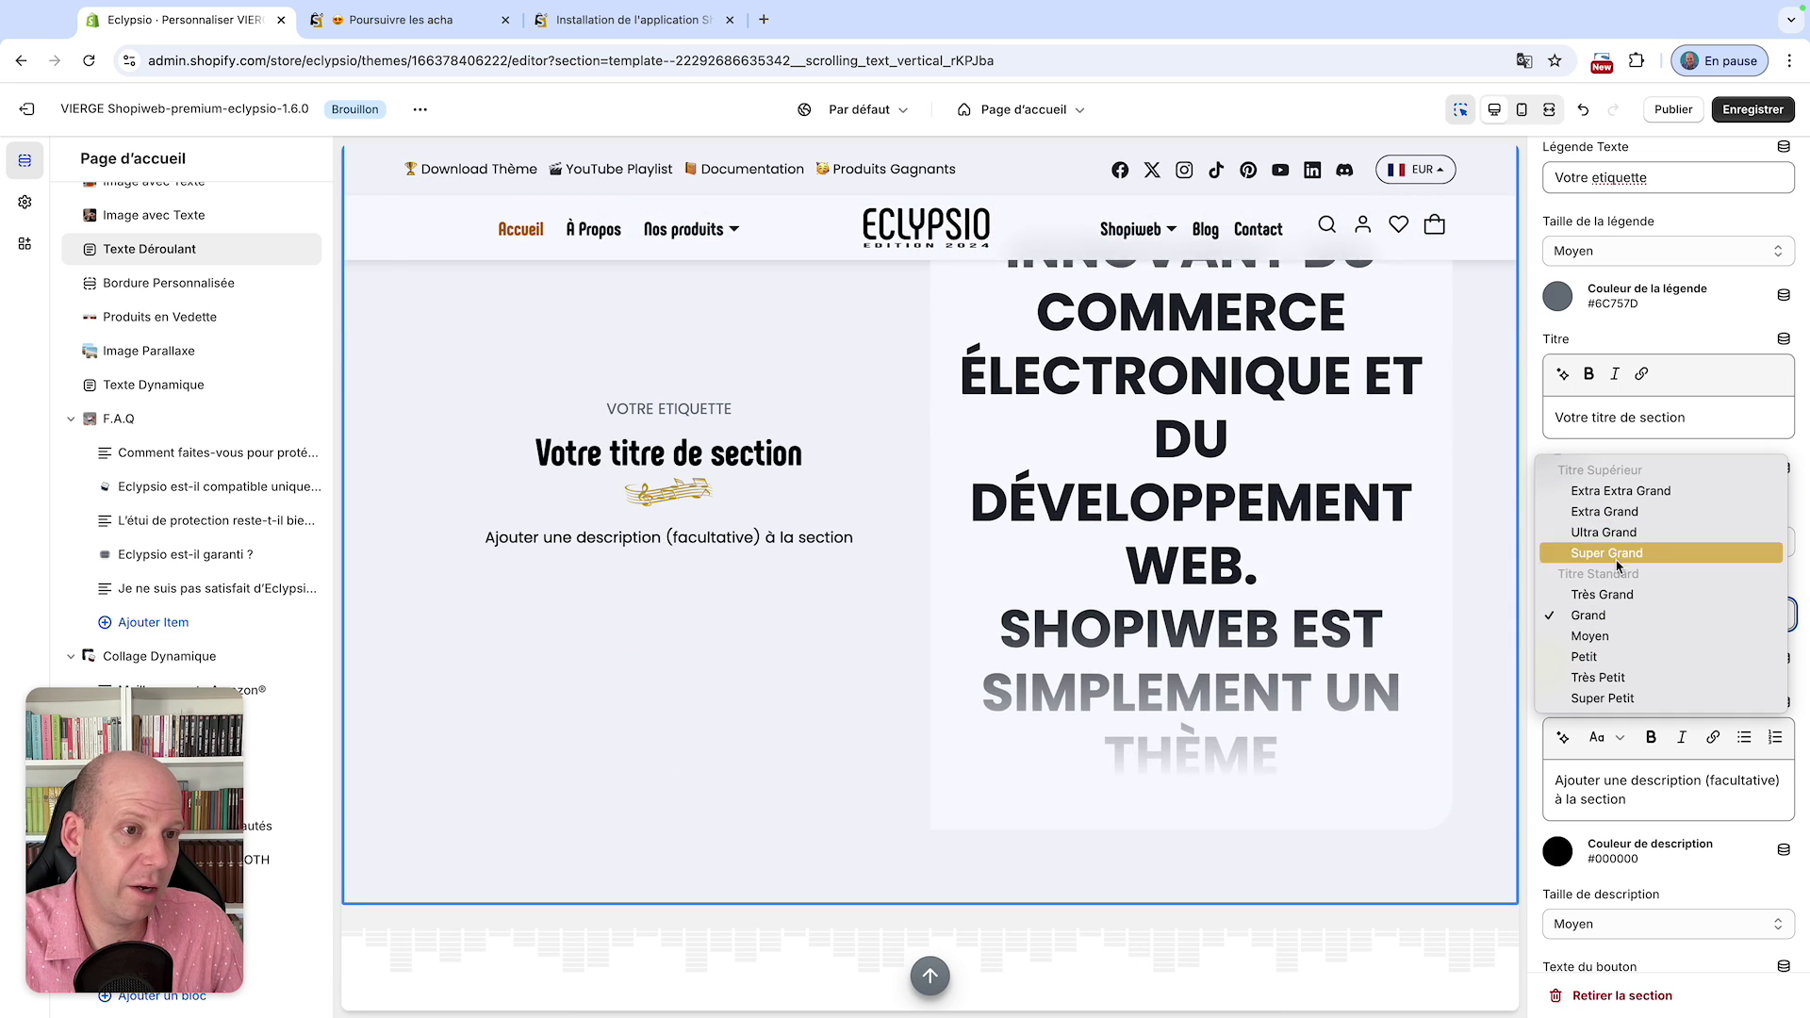
click(1638, 594)
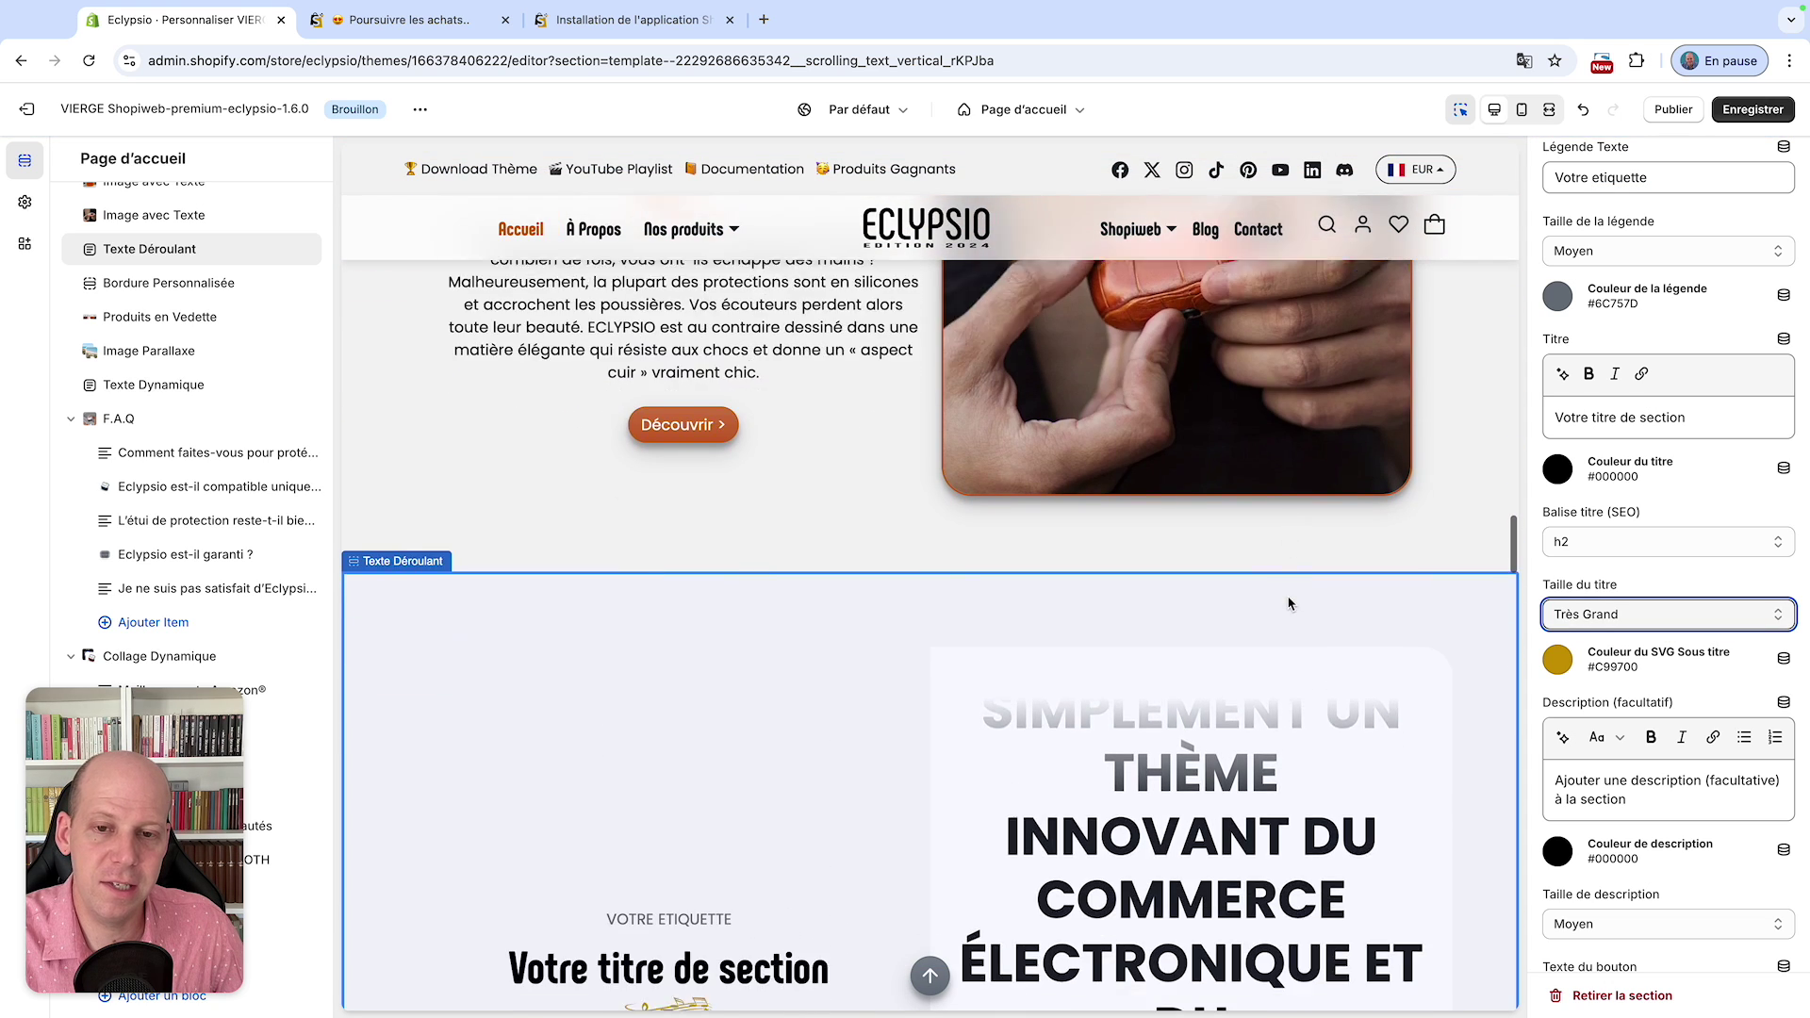
scroll(788, 745, up, 5)
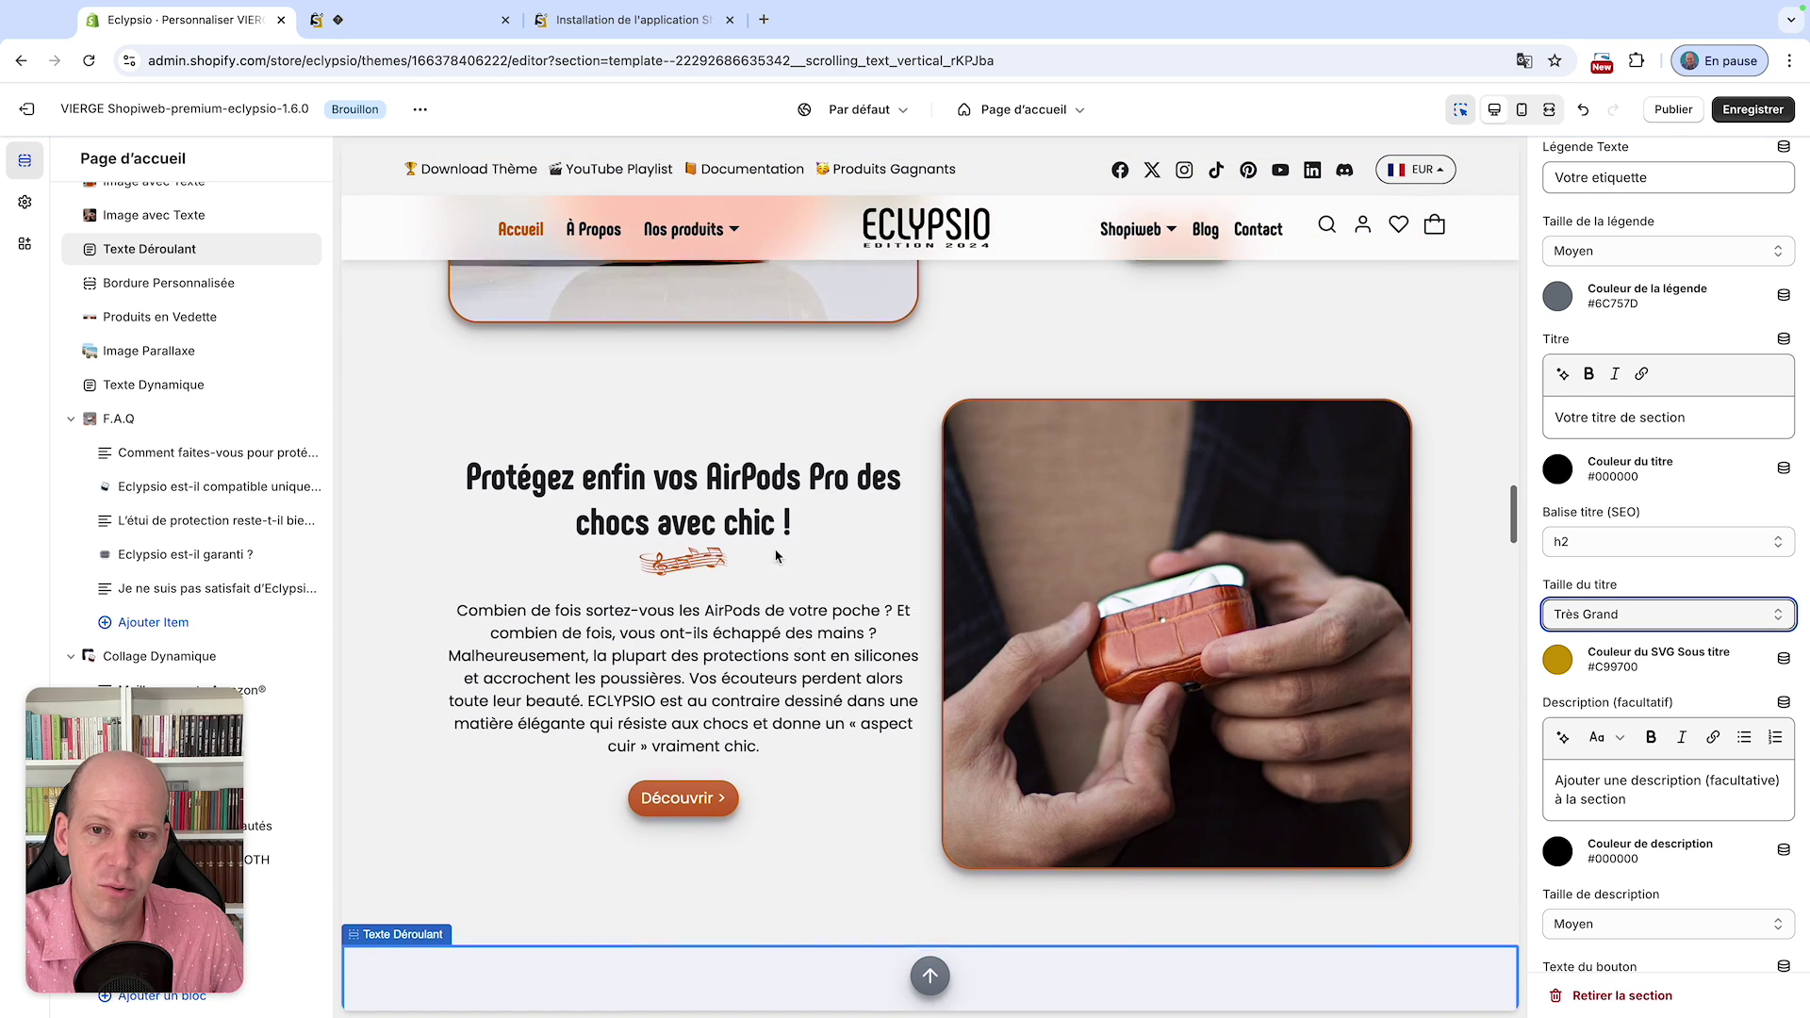
scroll(788, 462, down, 1)
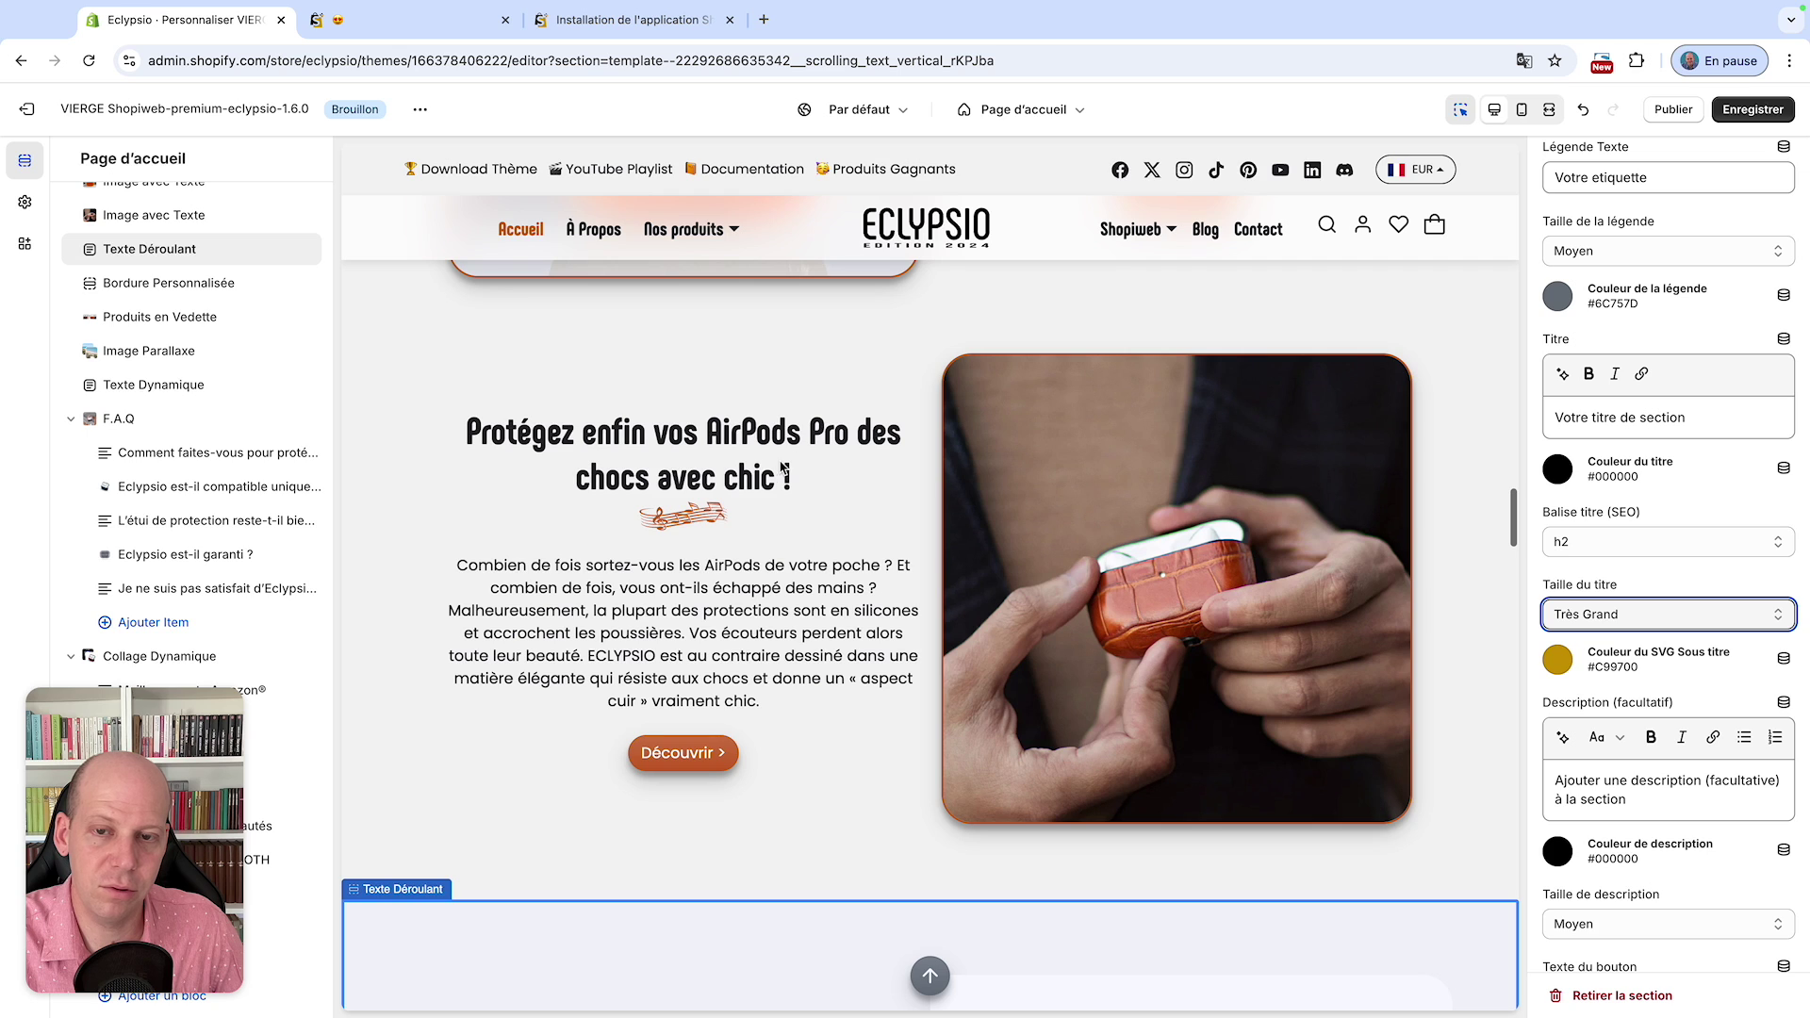
scroll(817, 474, down, 3)
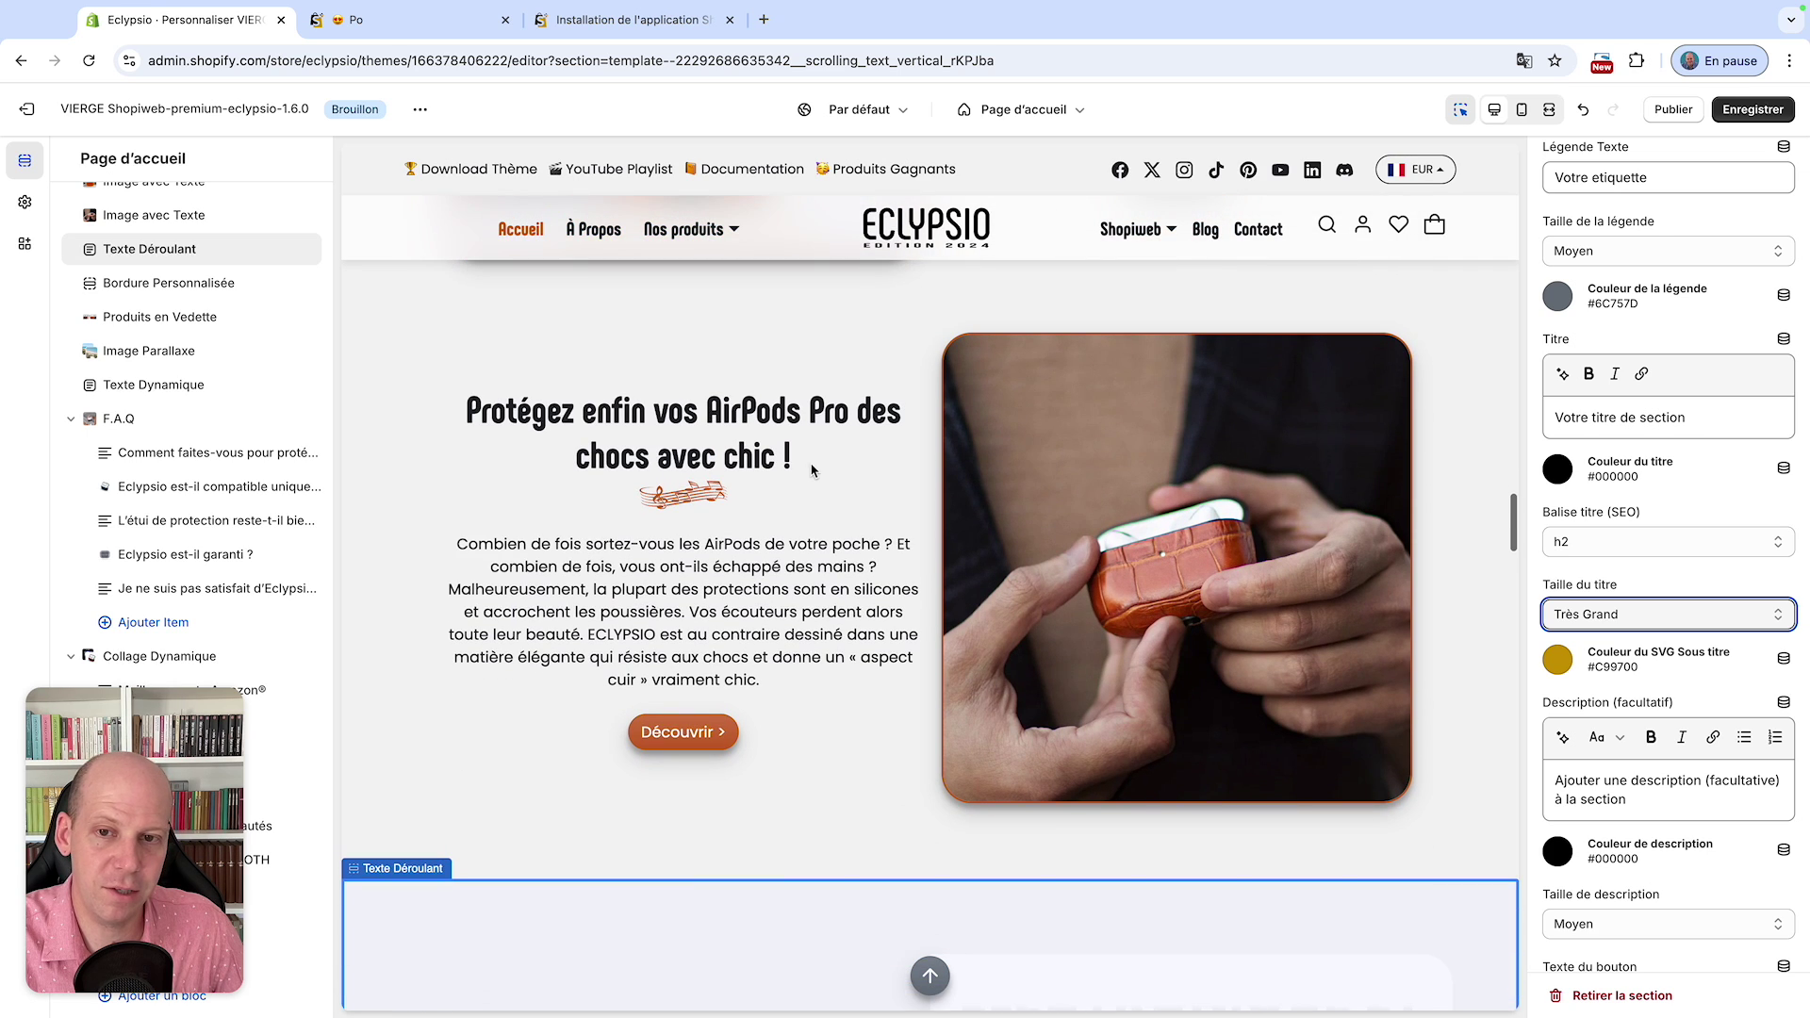
scroll(812, 406, down, 10)
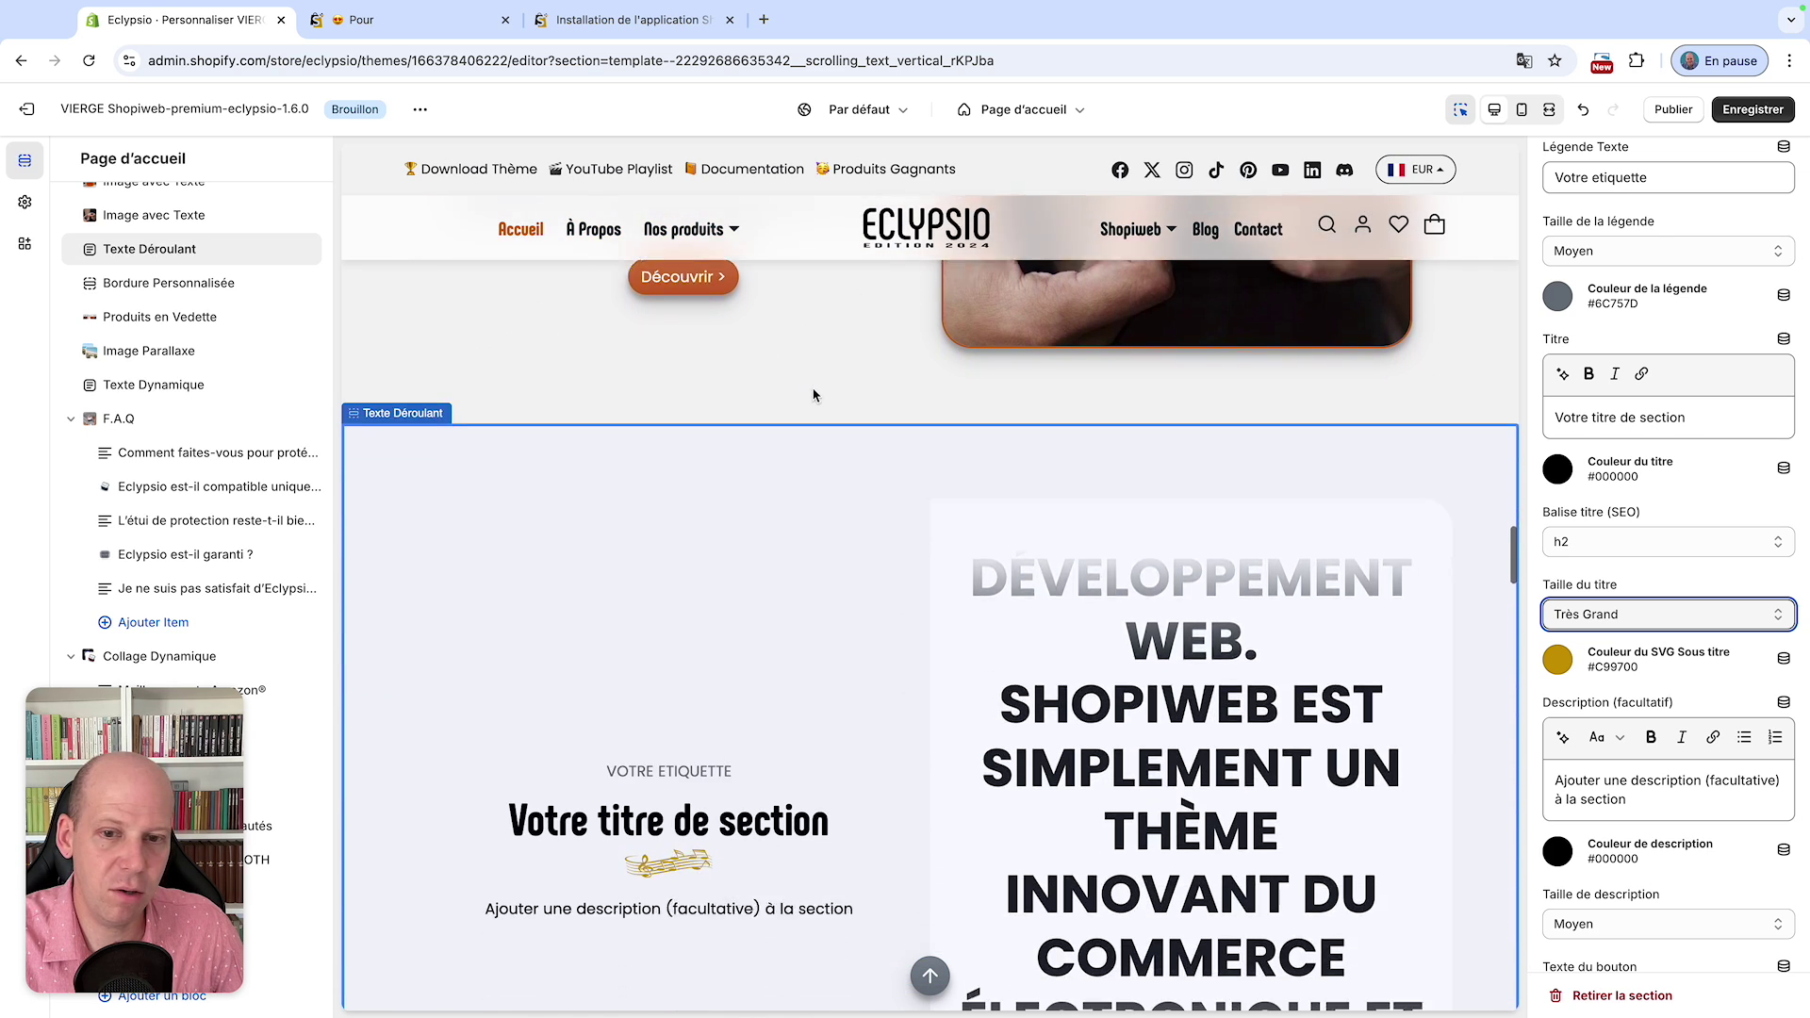
- Set the section title's size to Grand and remove the section's optional description text
click(1659, 604)
click(1661, 632)
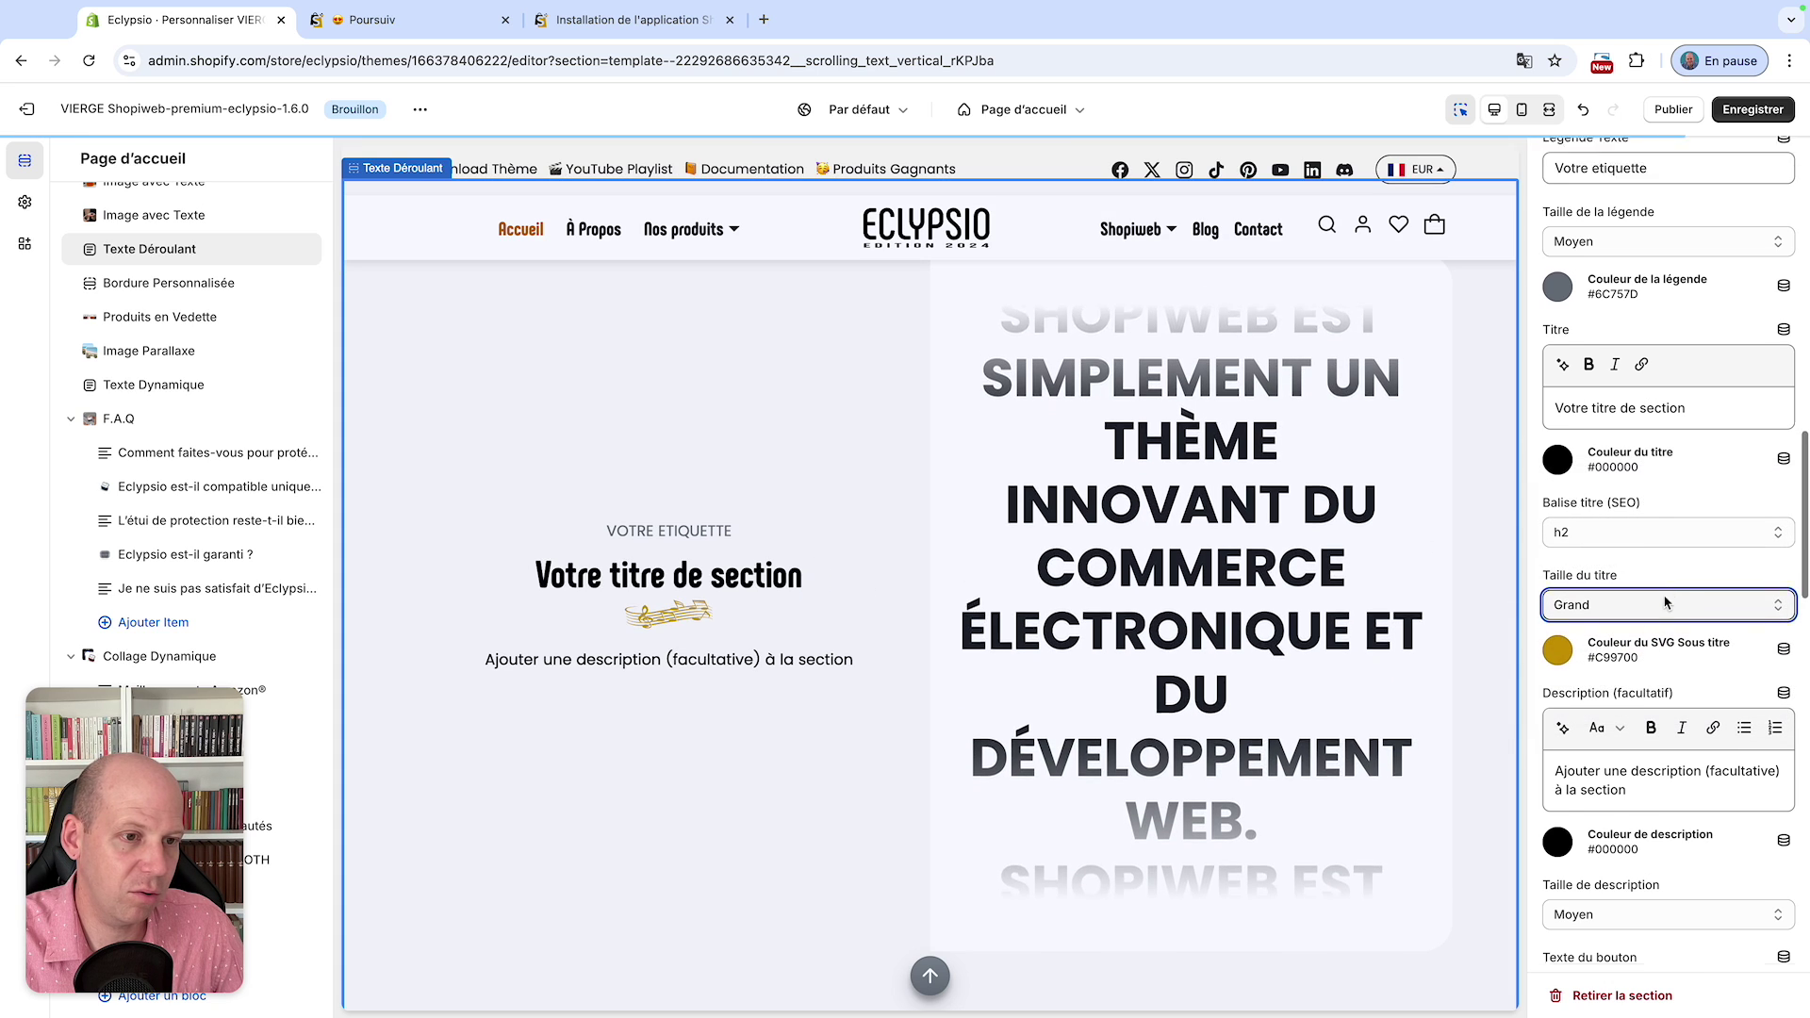
scroll(1665, 603, down, 2)
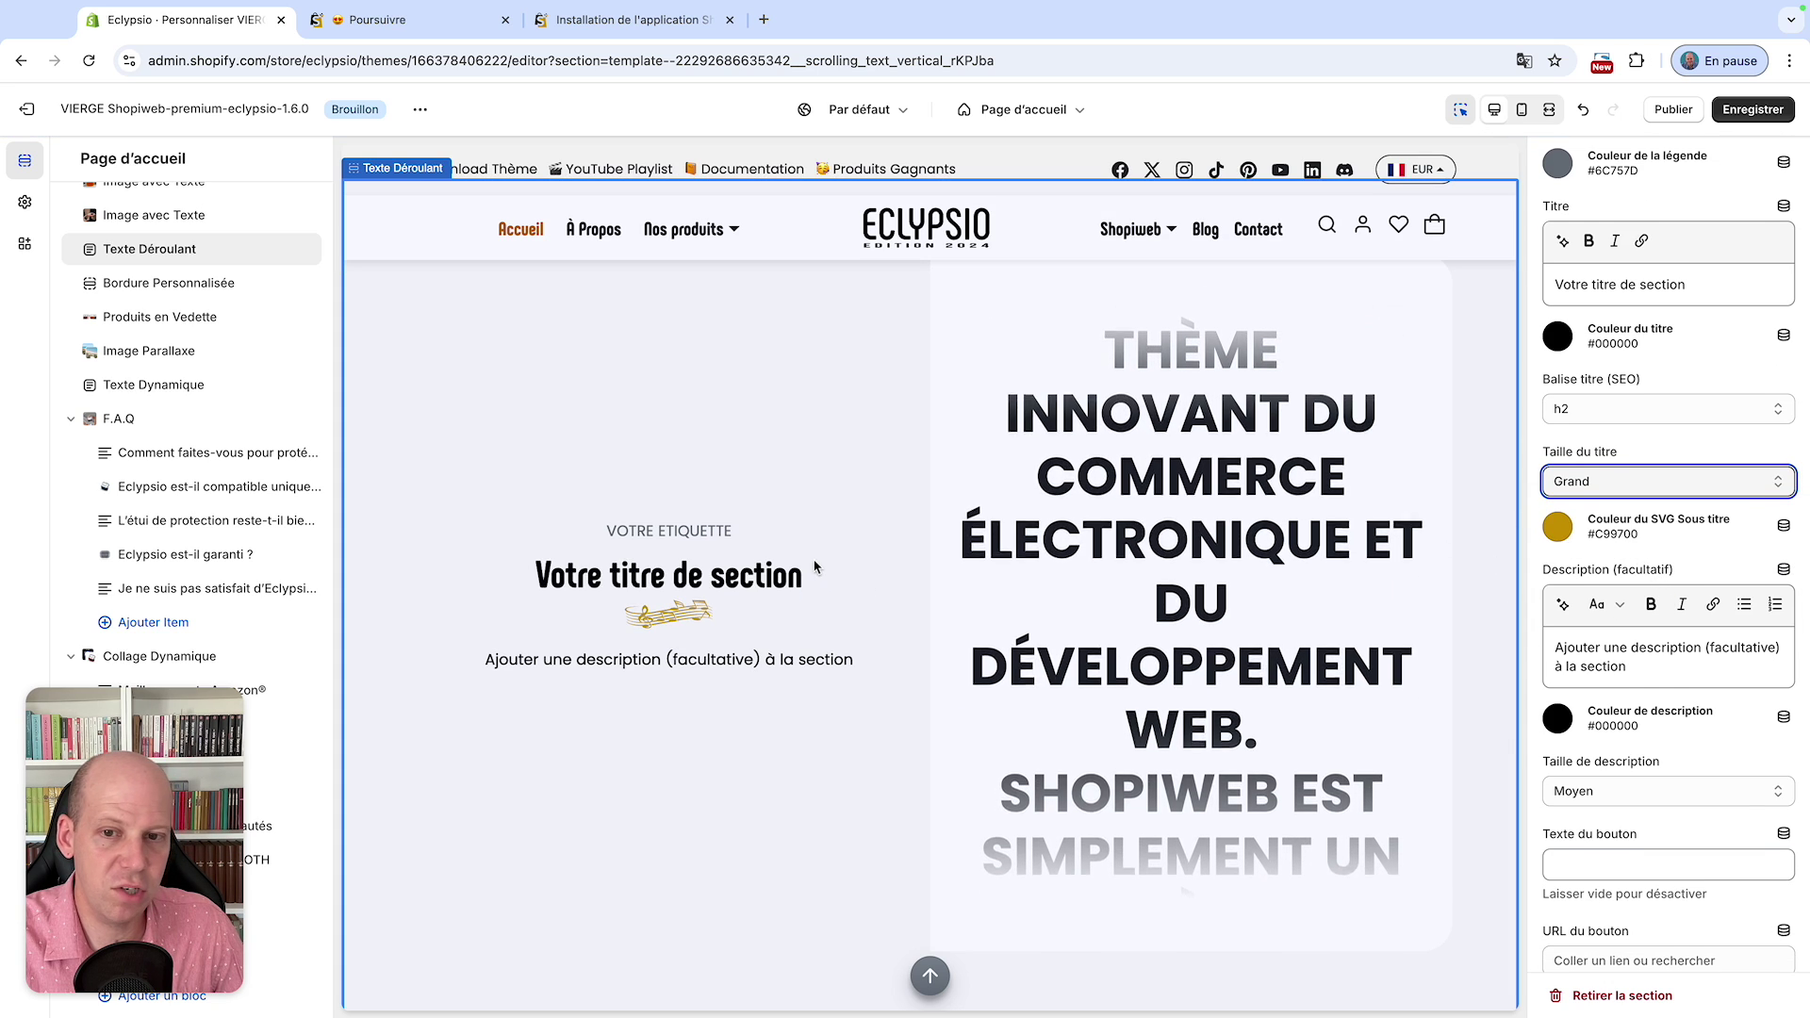
scroll(1646, 524, down, 2)
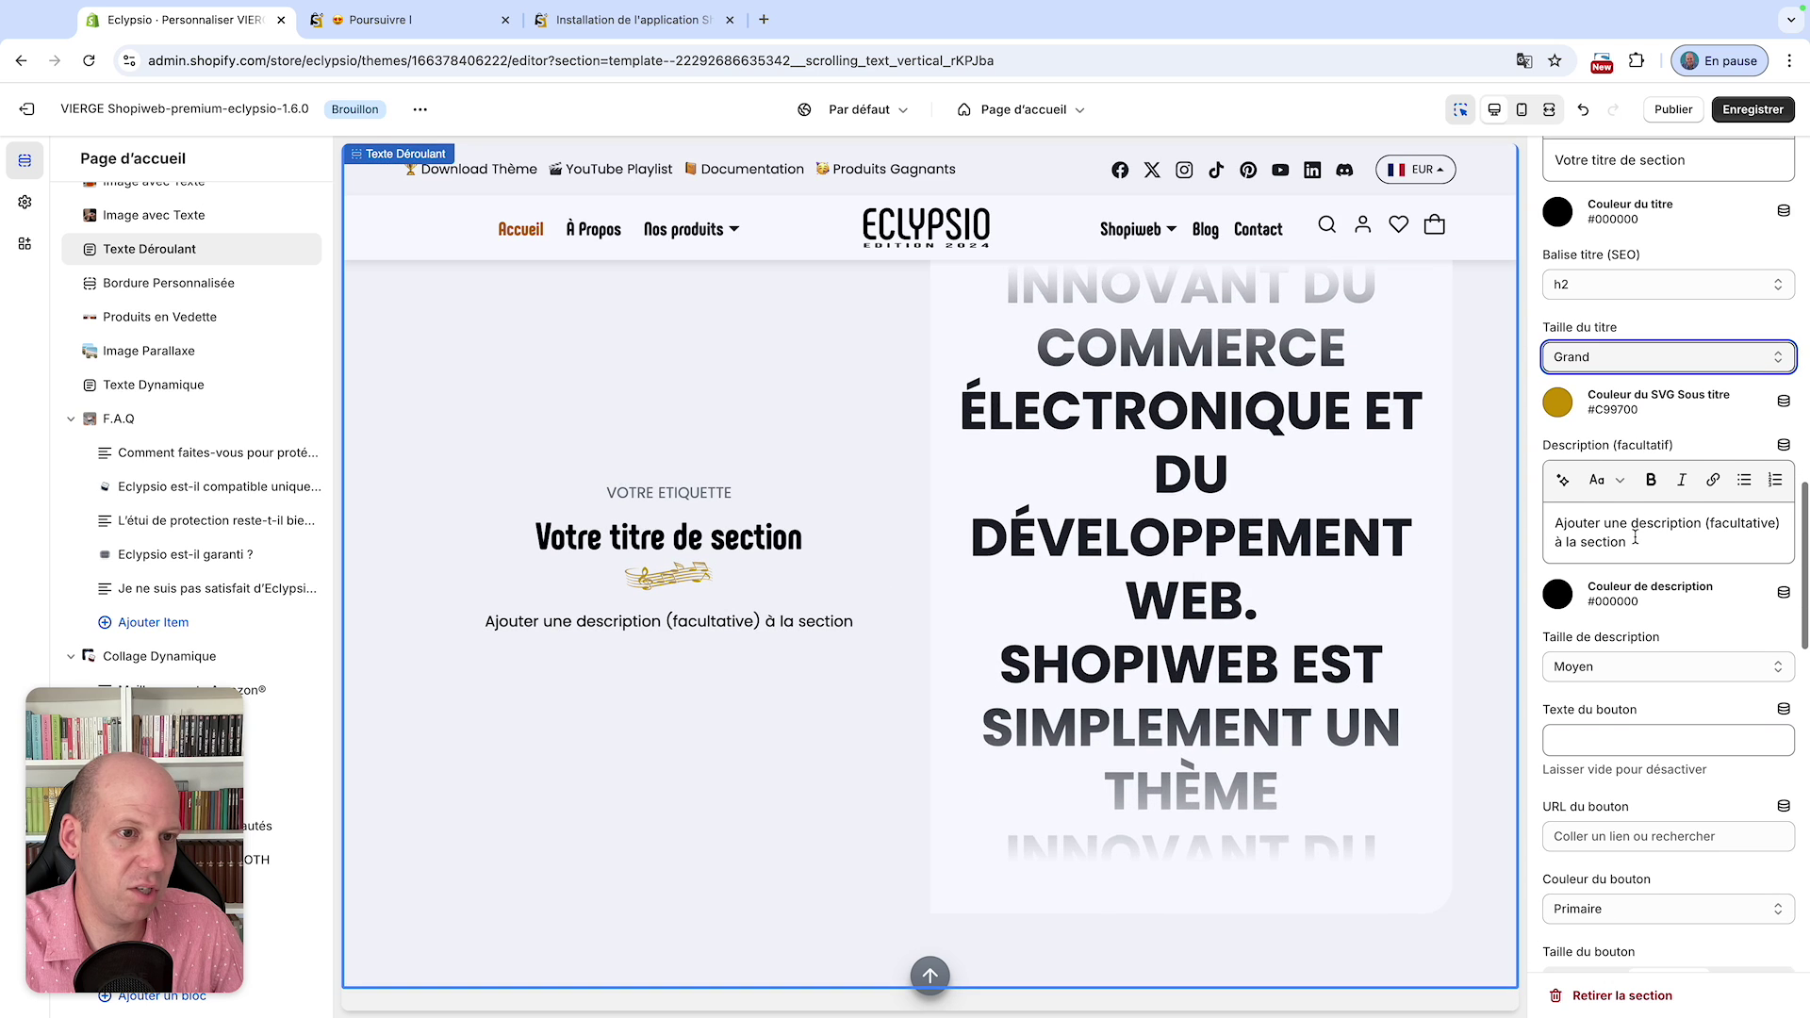
drag(1658, 542, 1546, 524)
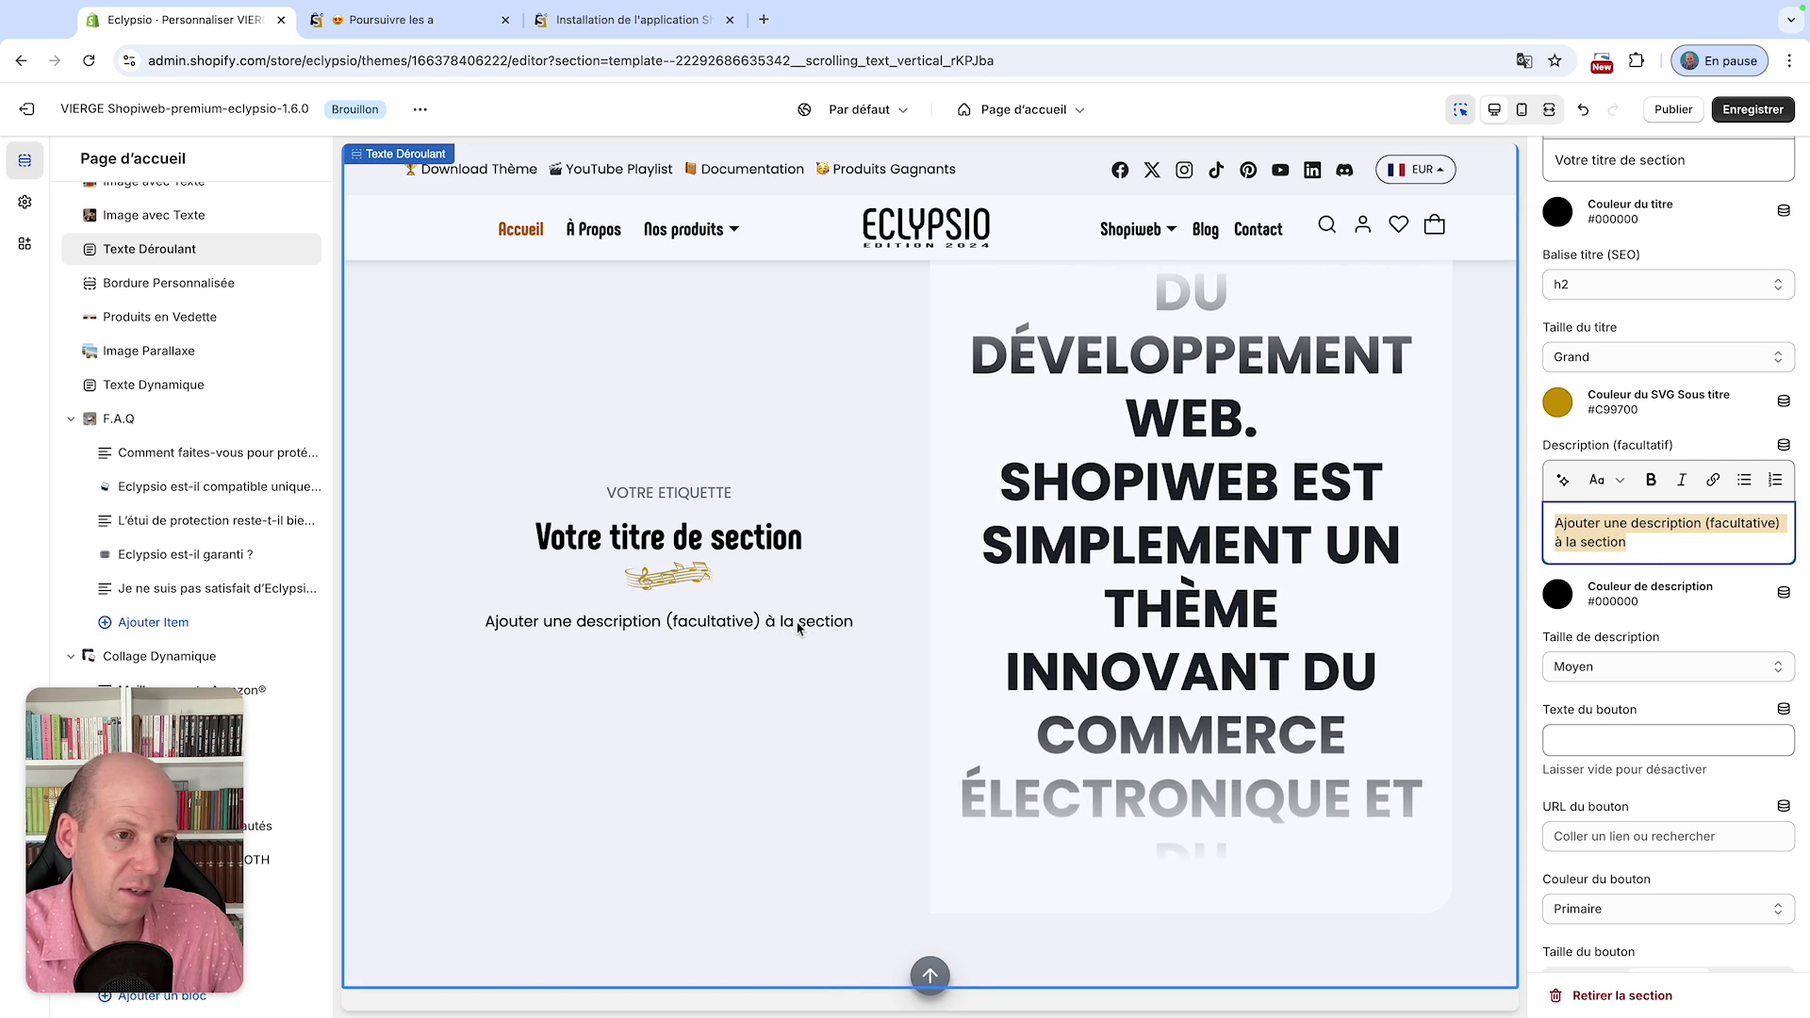
key(BackSpace)
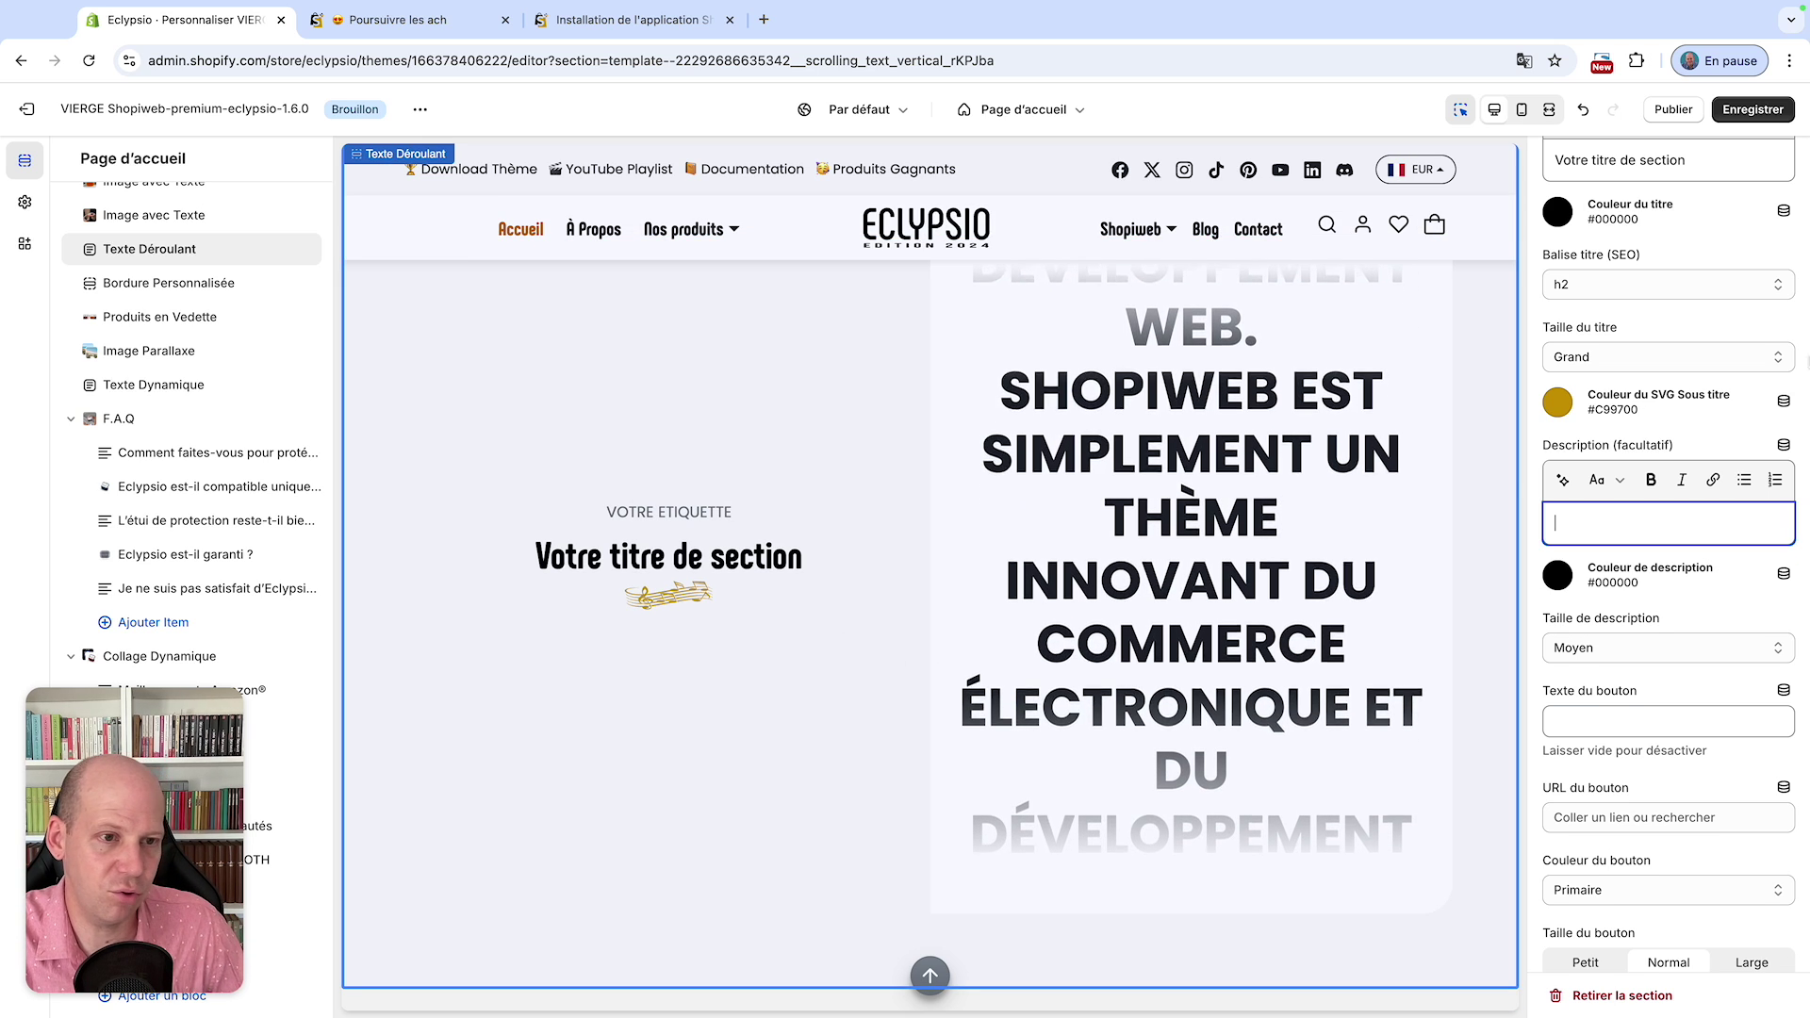
- Review the available description sizes and keep Moyen
scroll(1683, 542, down, 1)
click(1777, 540)
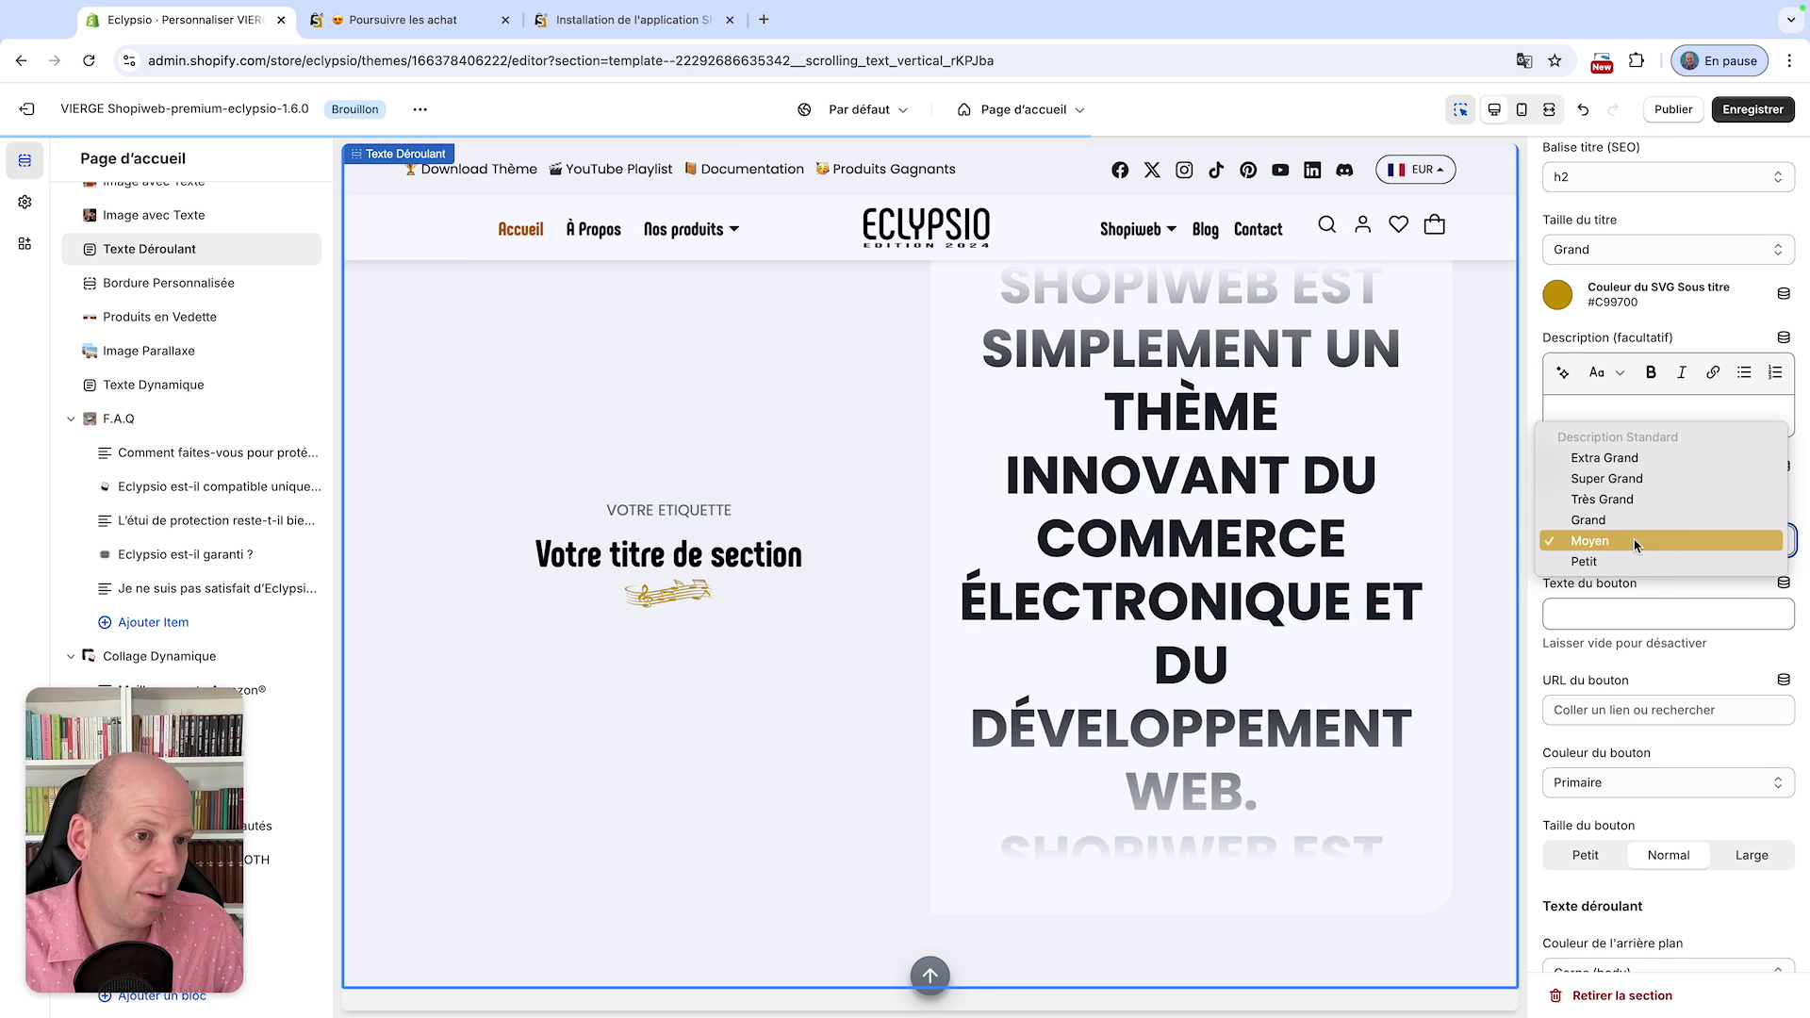
click(1799, 504)
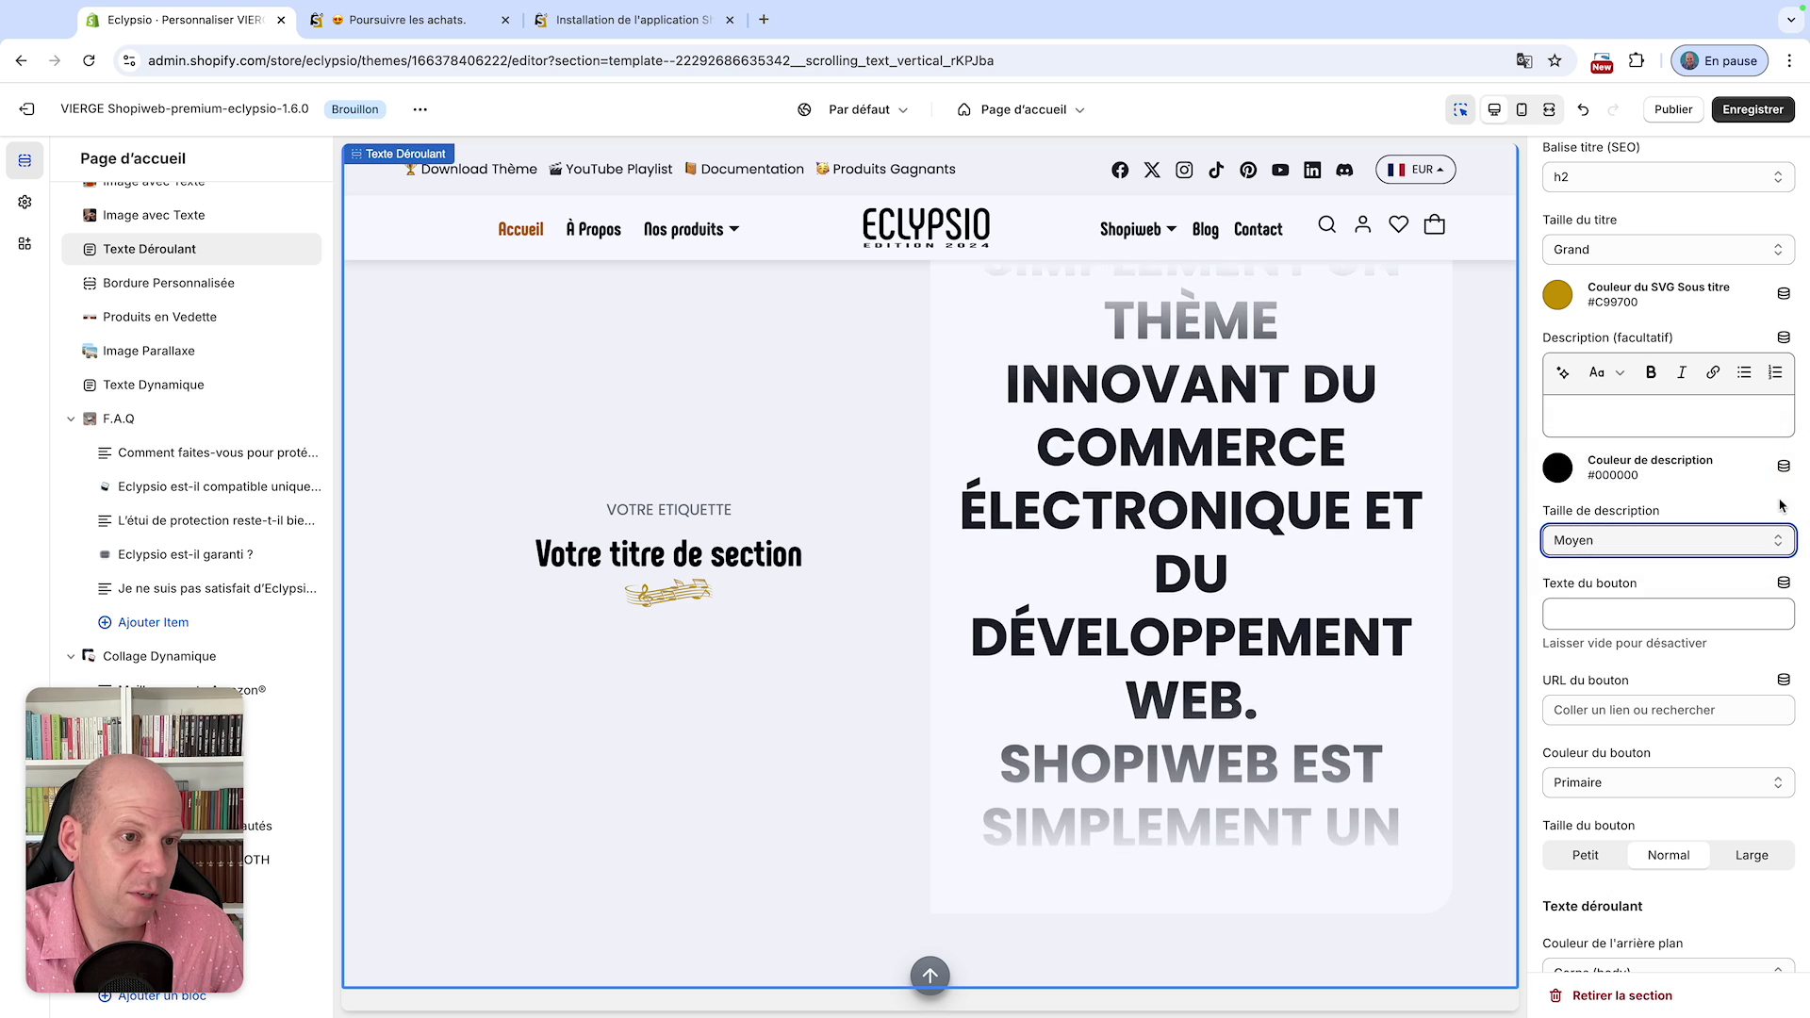
- Set the section's button text to "CTA" and look at the link destinations offered for its URL
scroll(1575, 467, down, 1)
click(1583, 514)
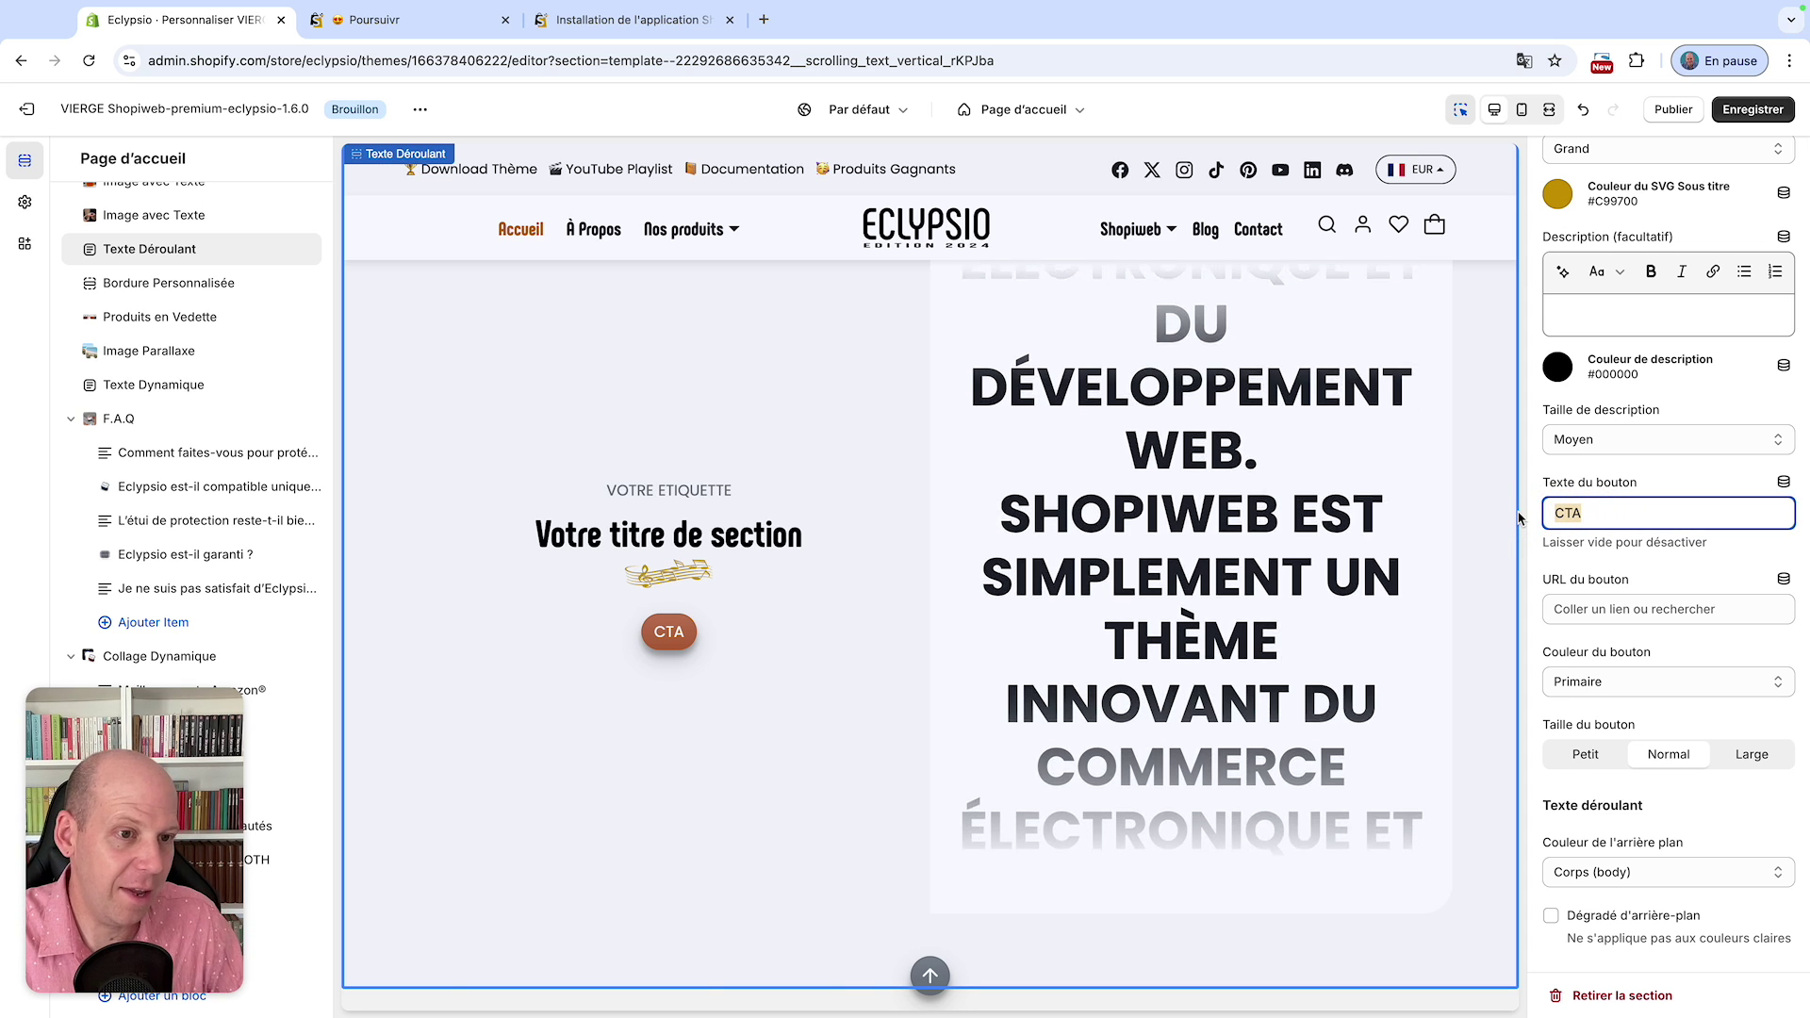
click(1648, 610)
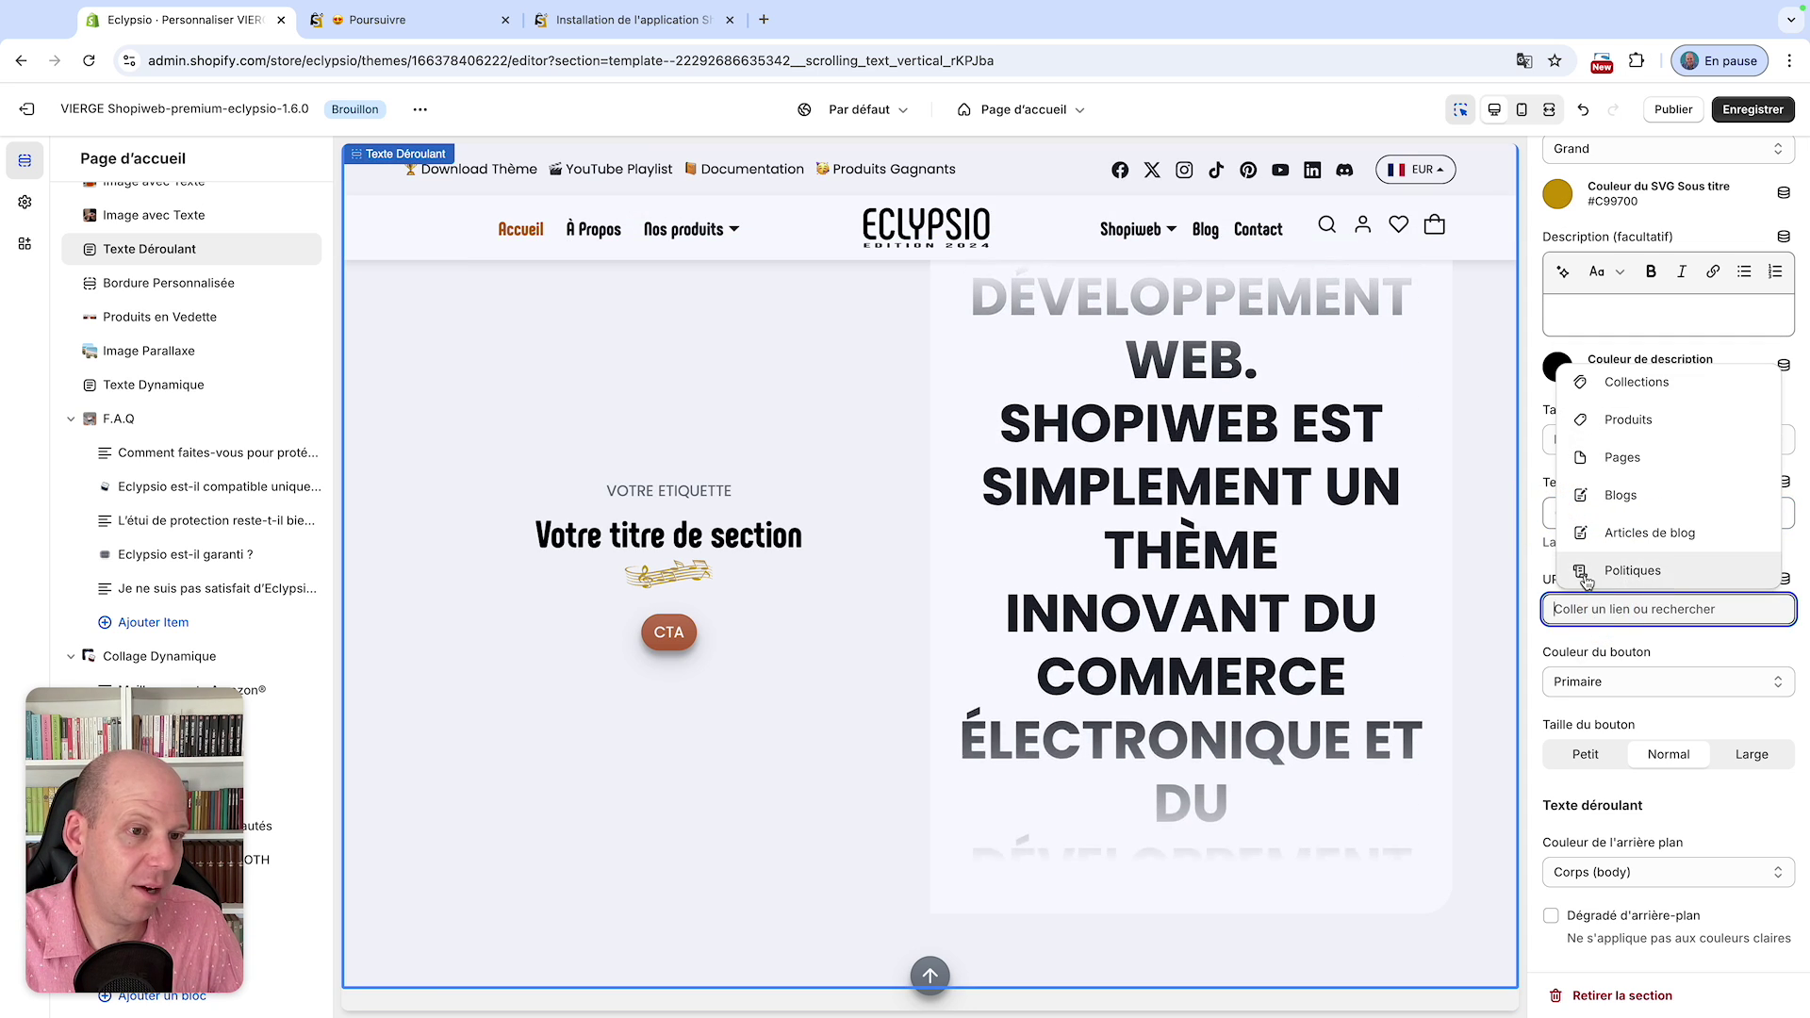
- Try the Contour Claire and Contour Sombre button colours and set the button's colour to Lien
click(1608, 682)
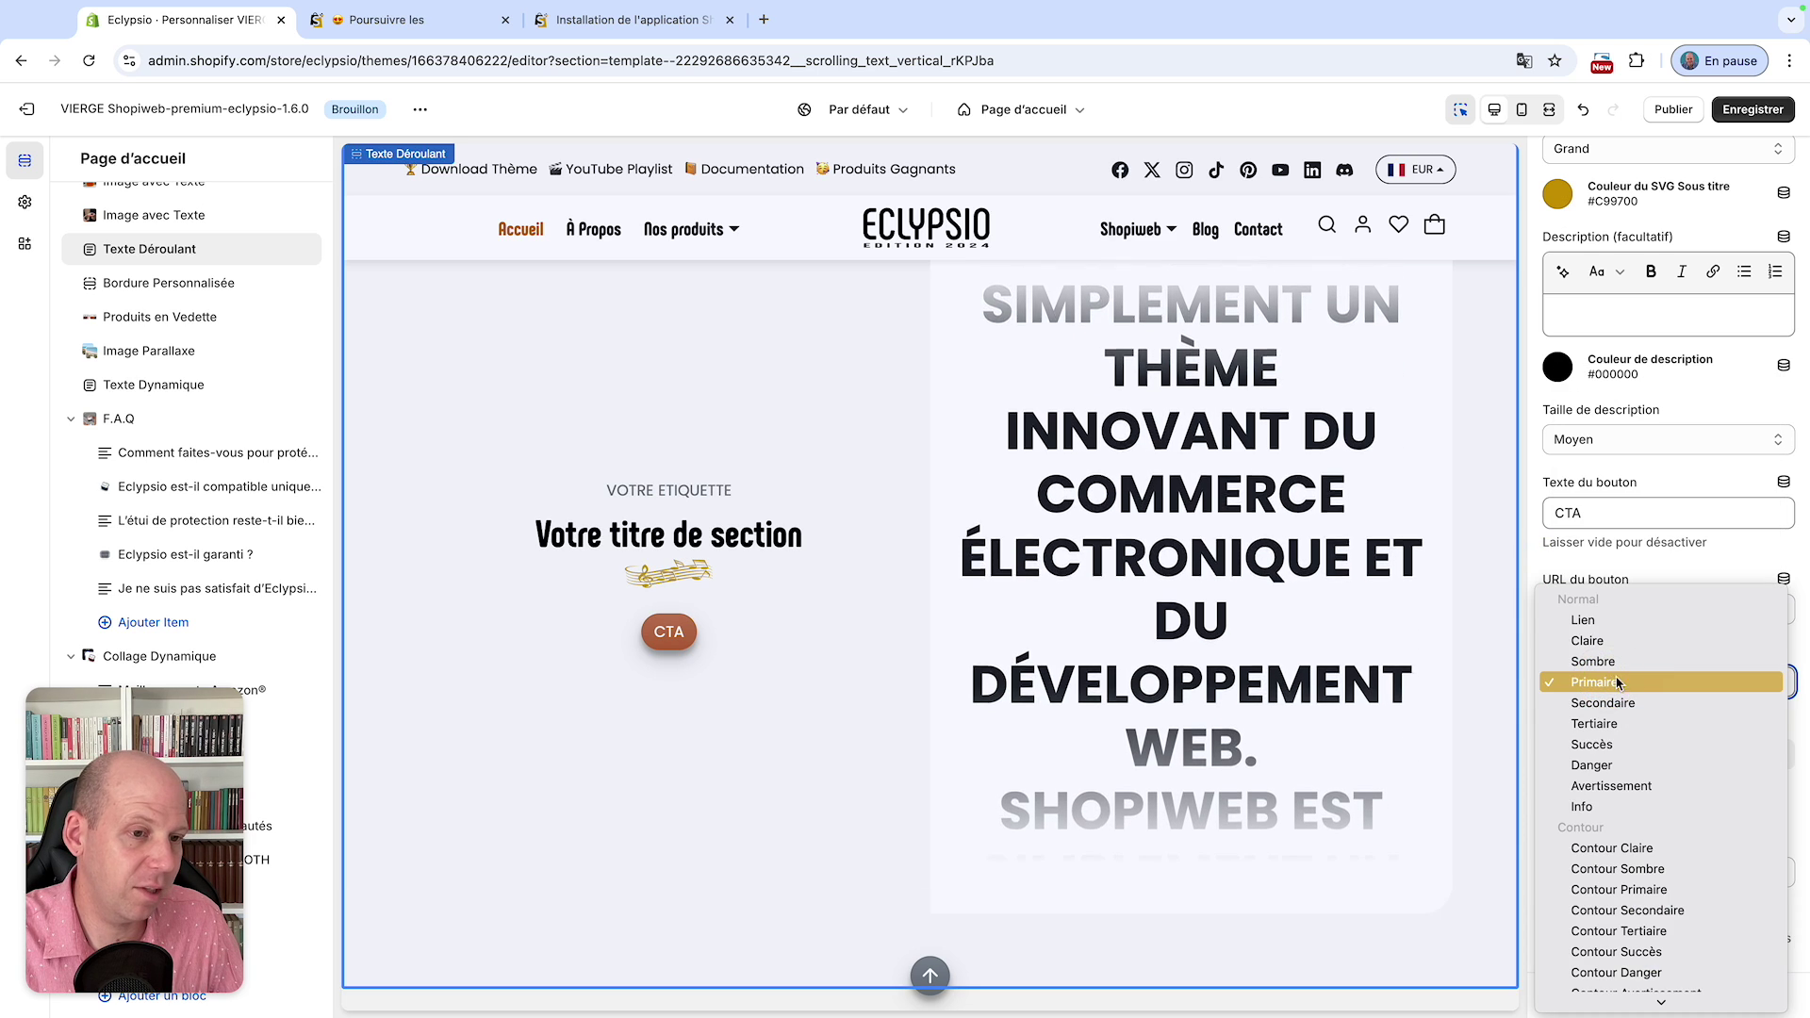
click(1648, 850)
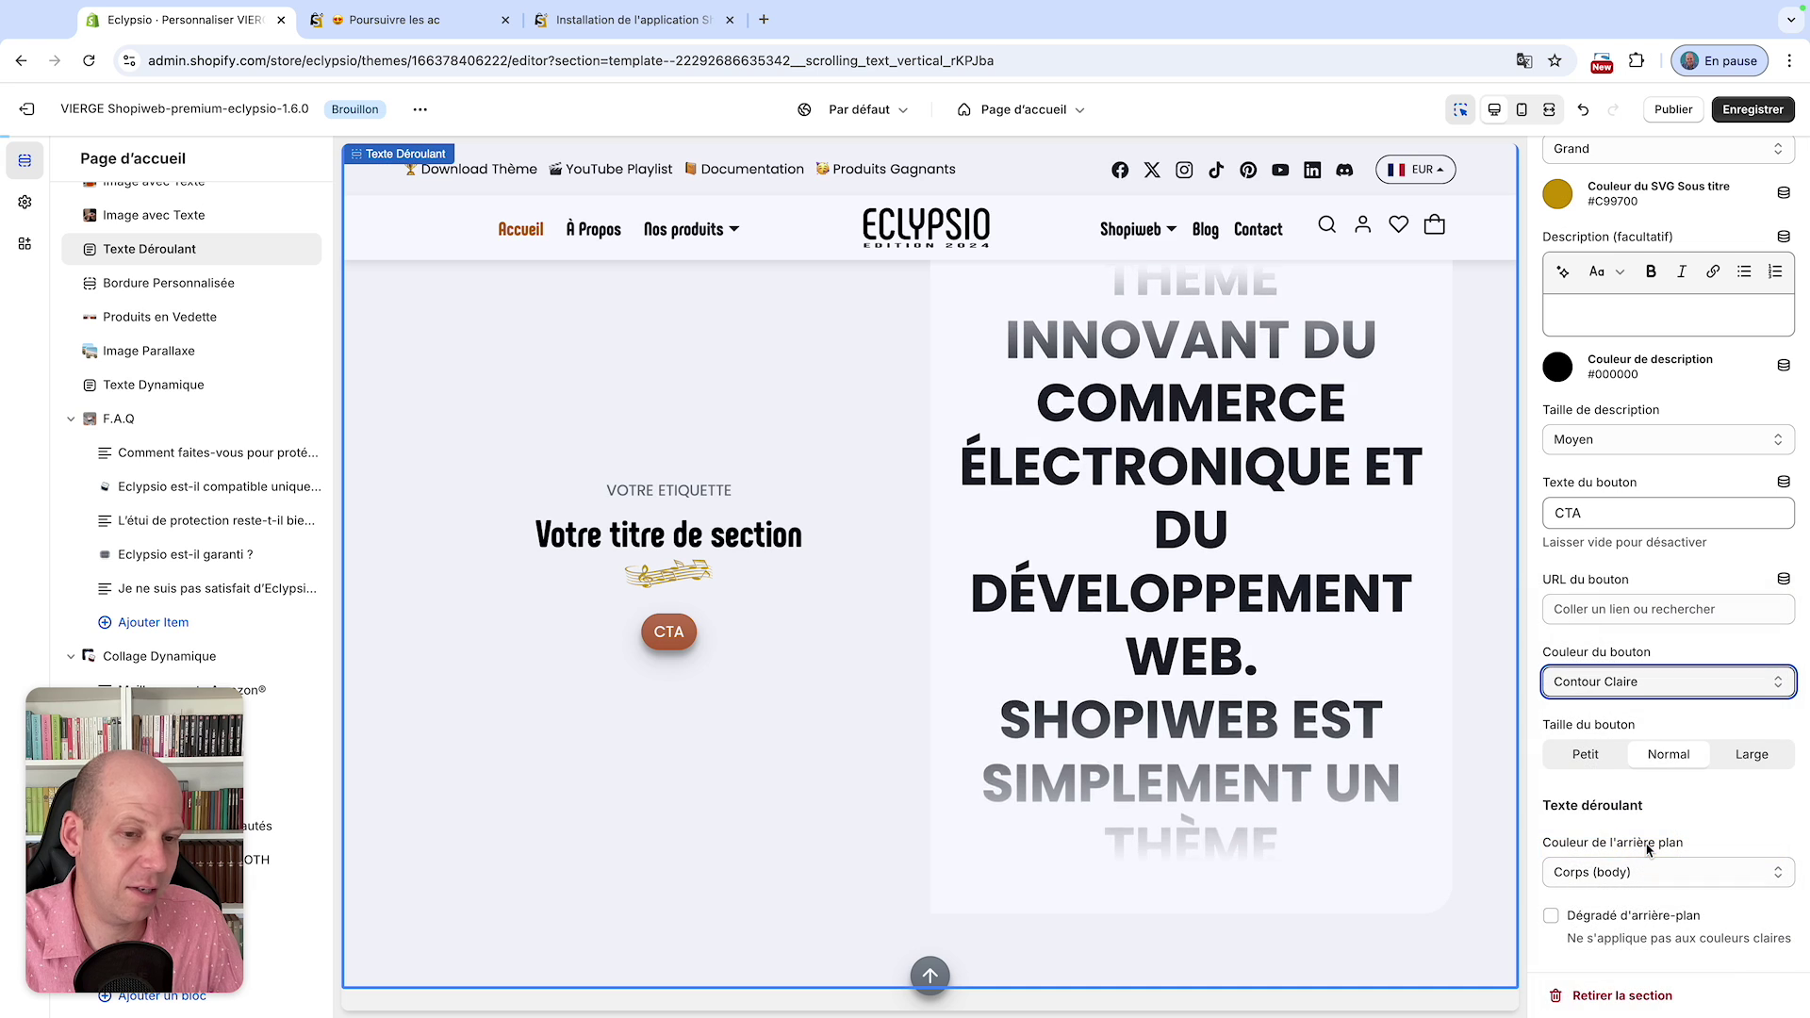
click(1638, 686)
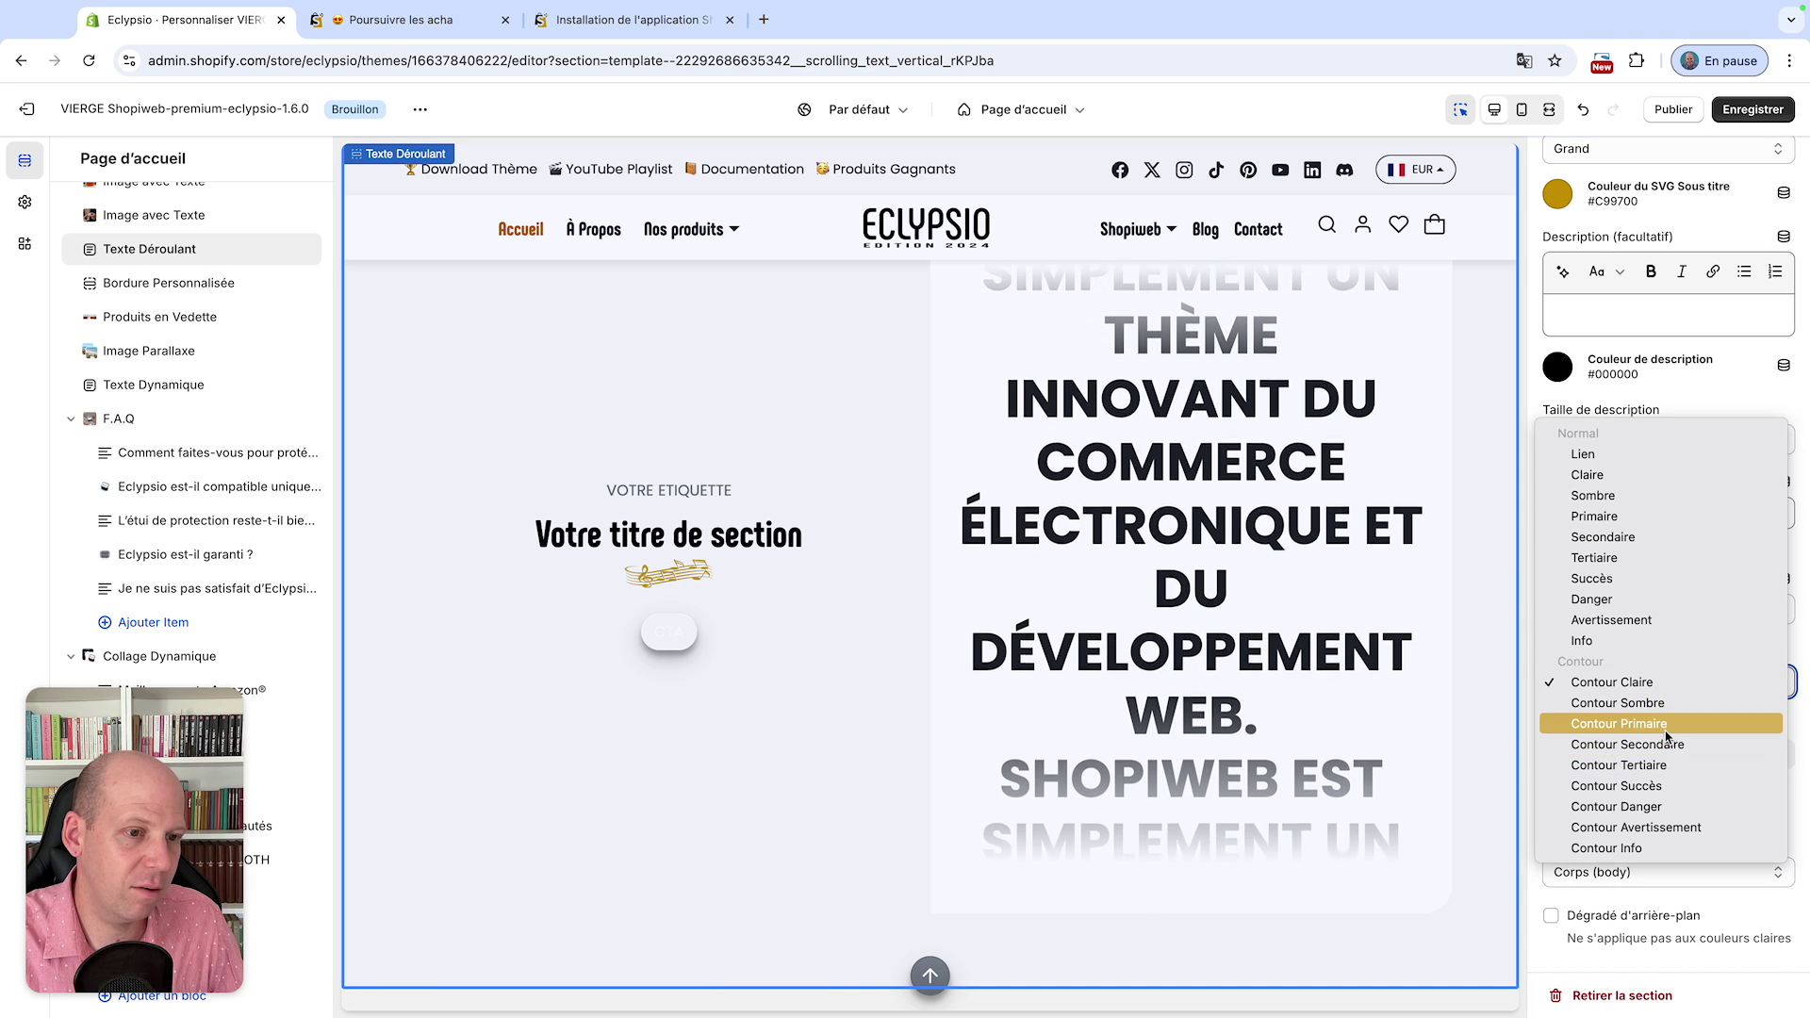
click(1663, 702)
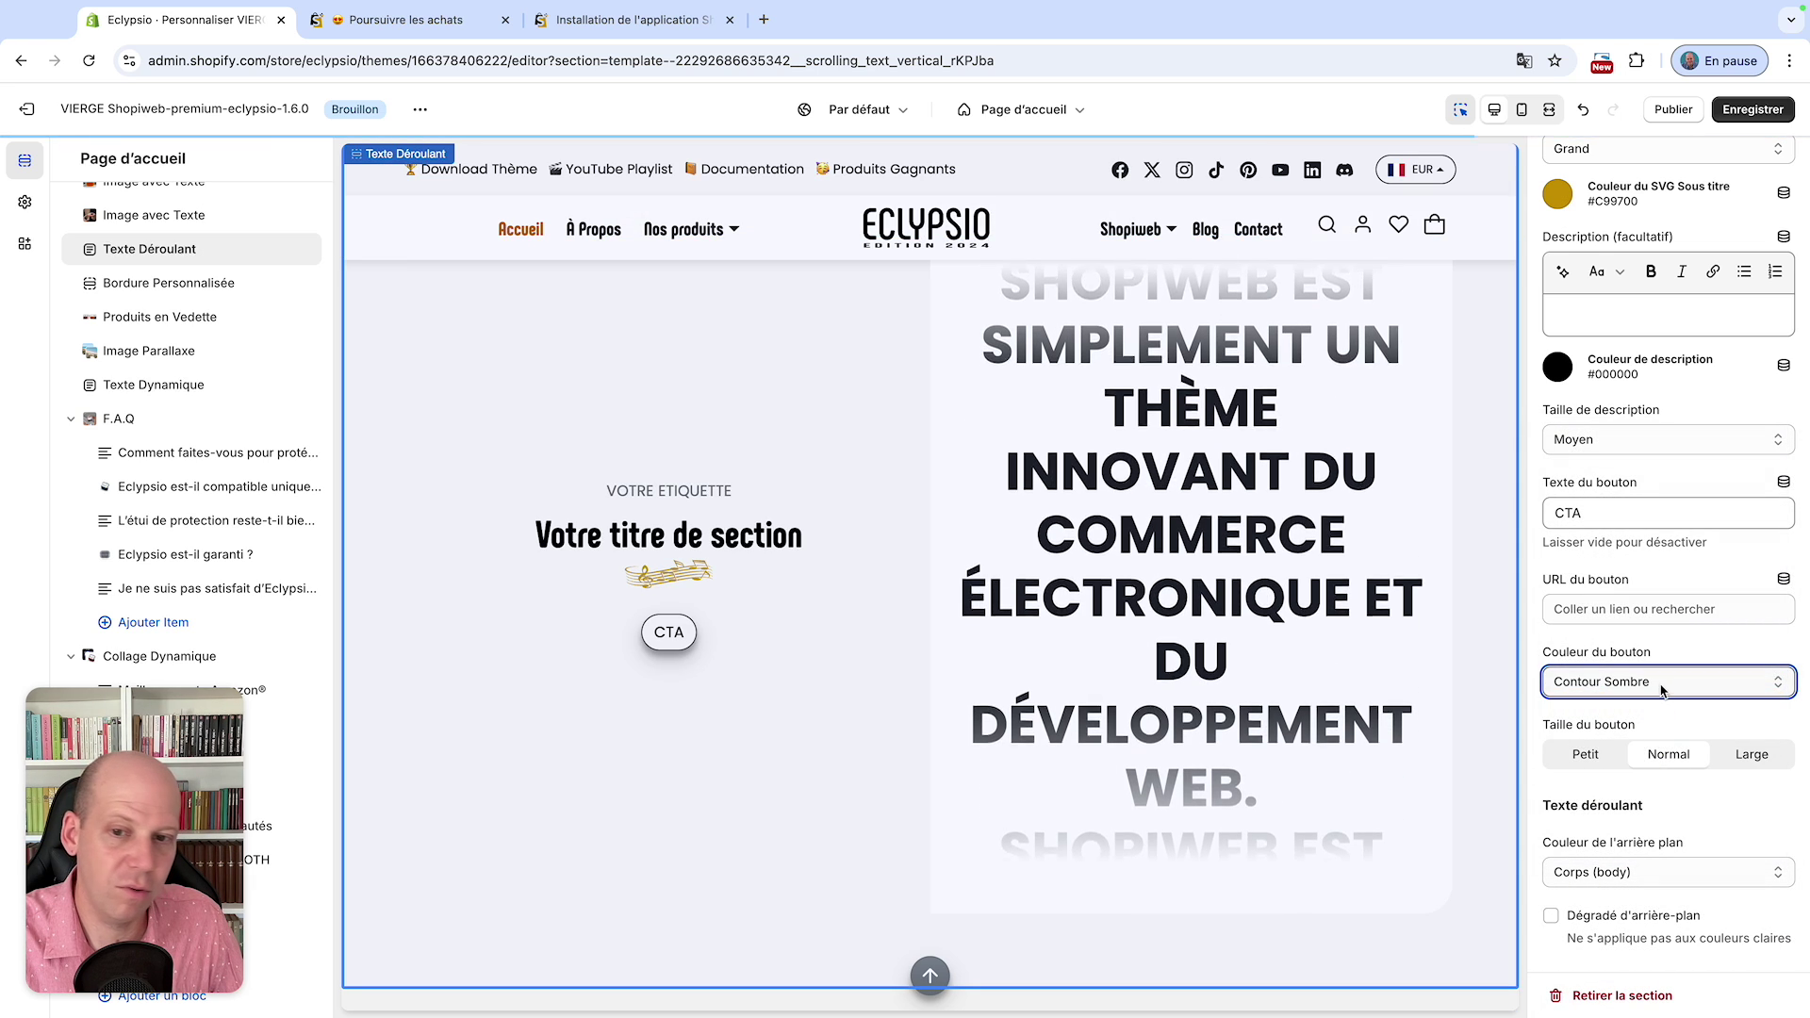
click(1662, 690)
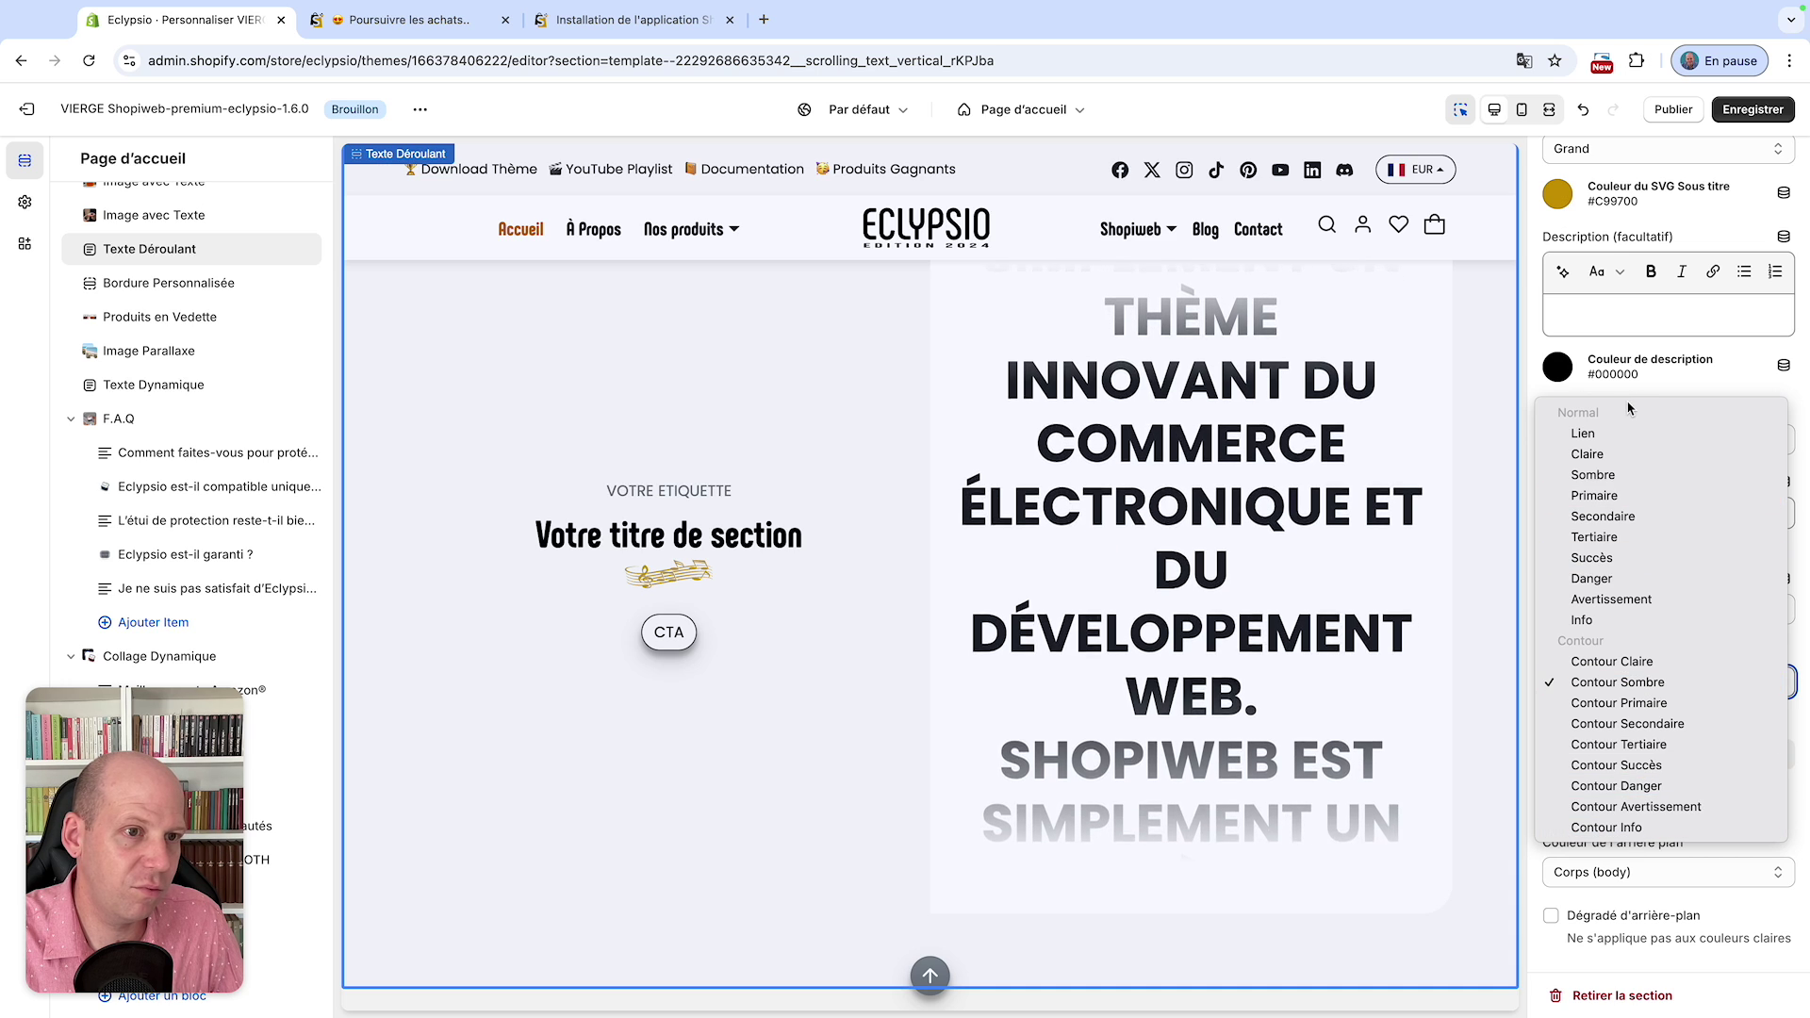
click(1607, 443)
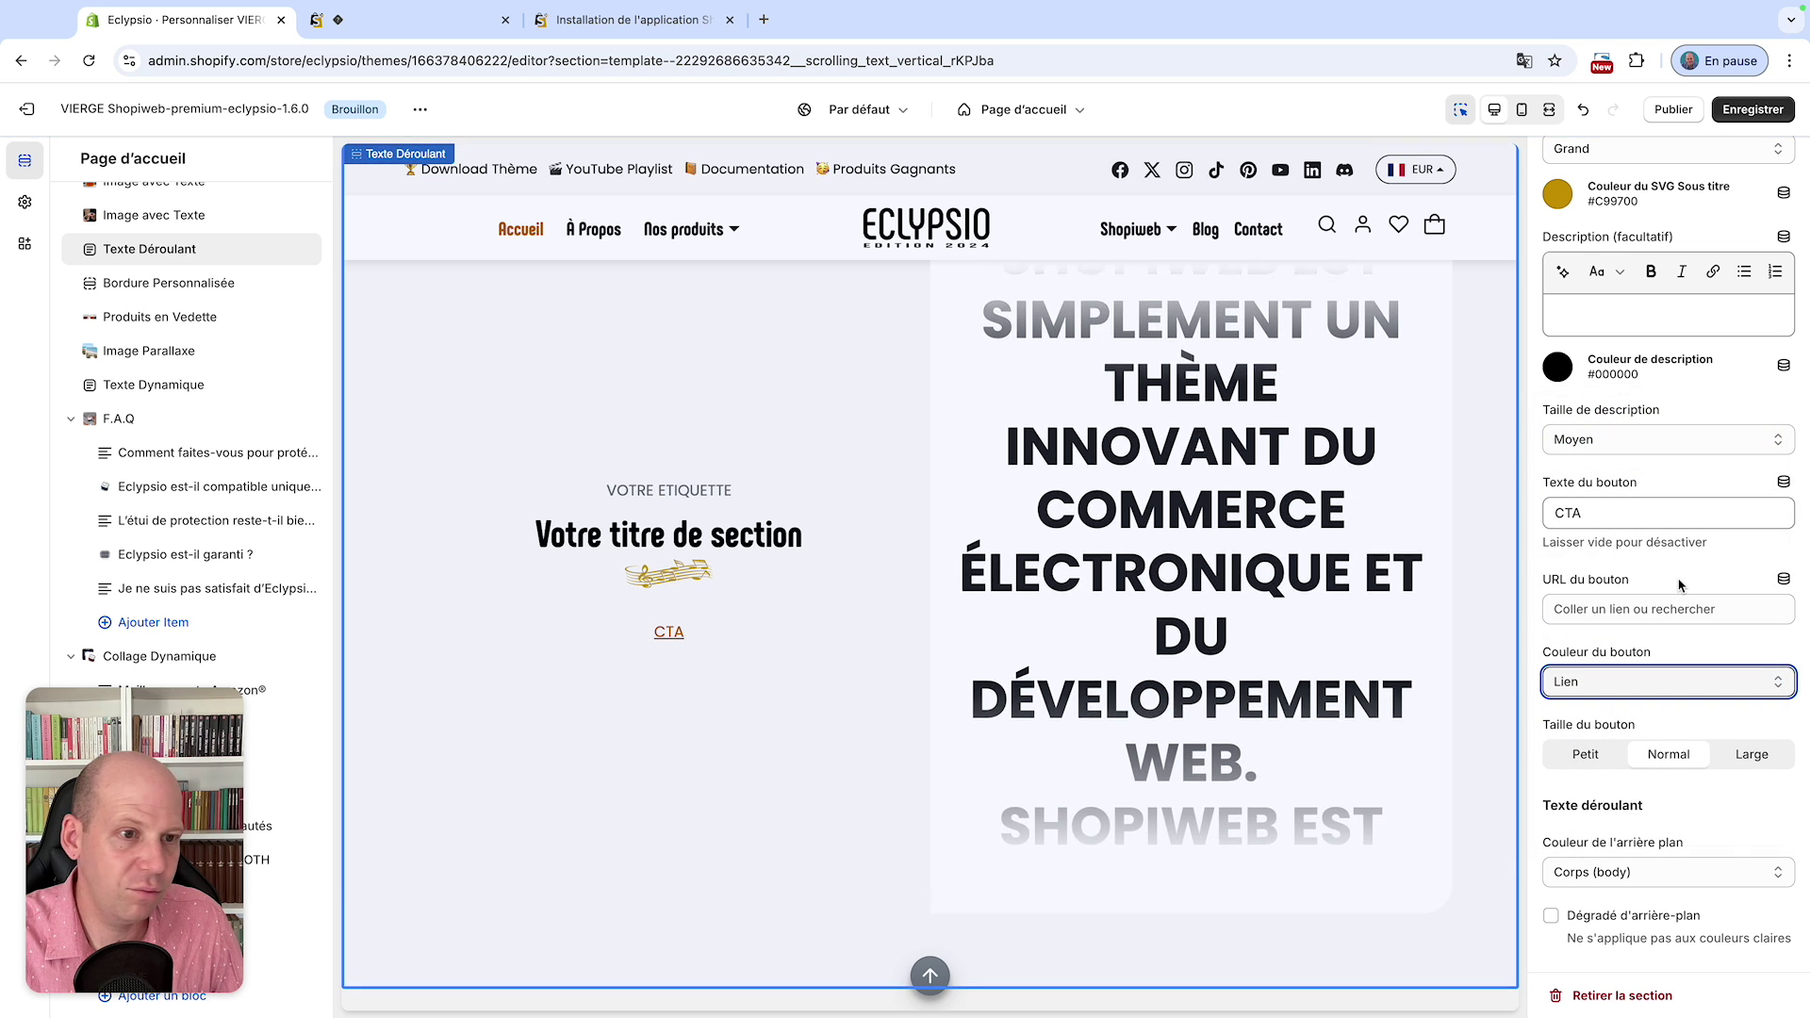
- Clear the button text to disable the section's button
click(1637, 438)
click(1630, 446)
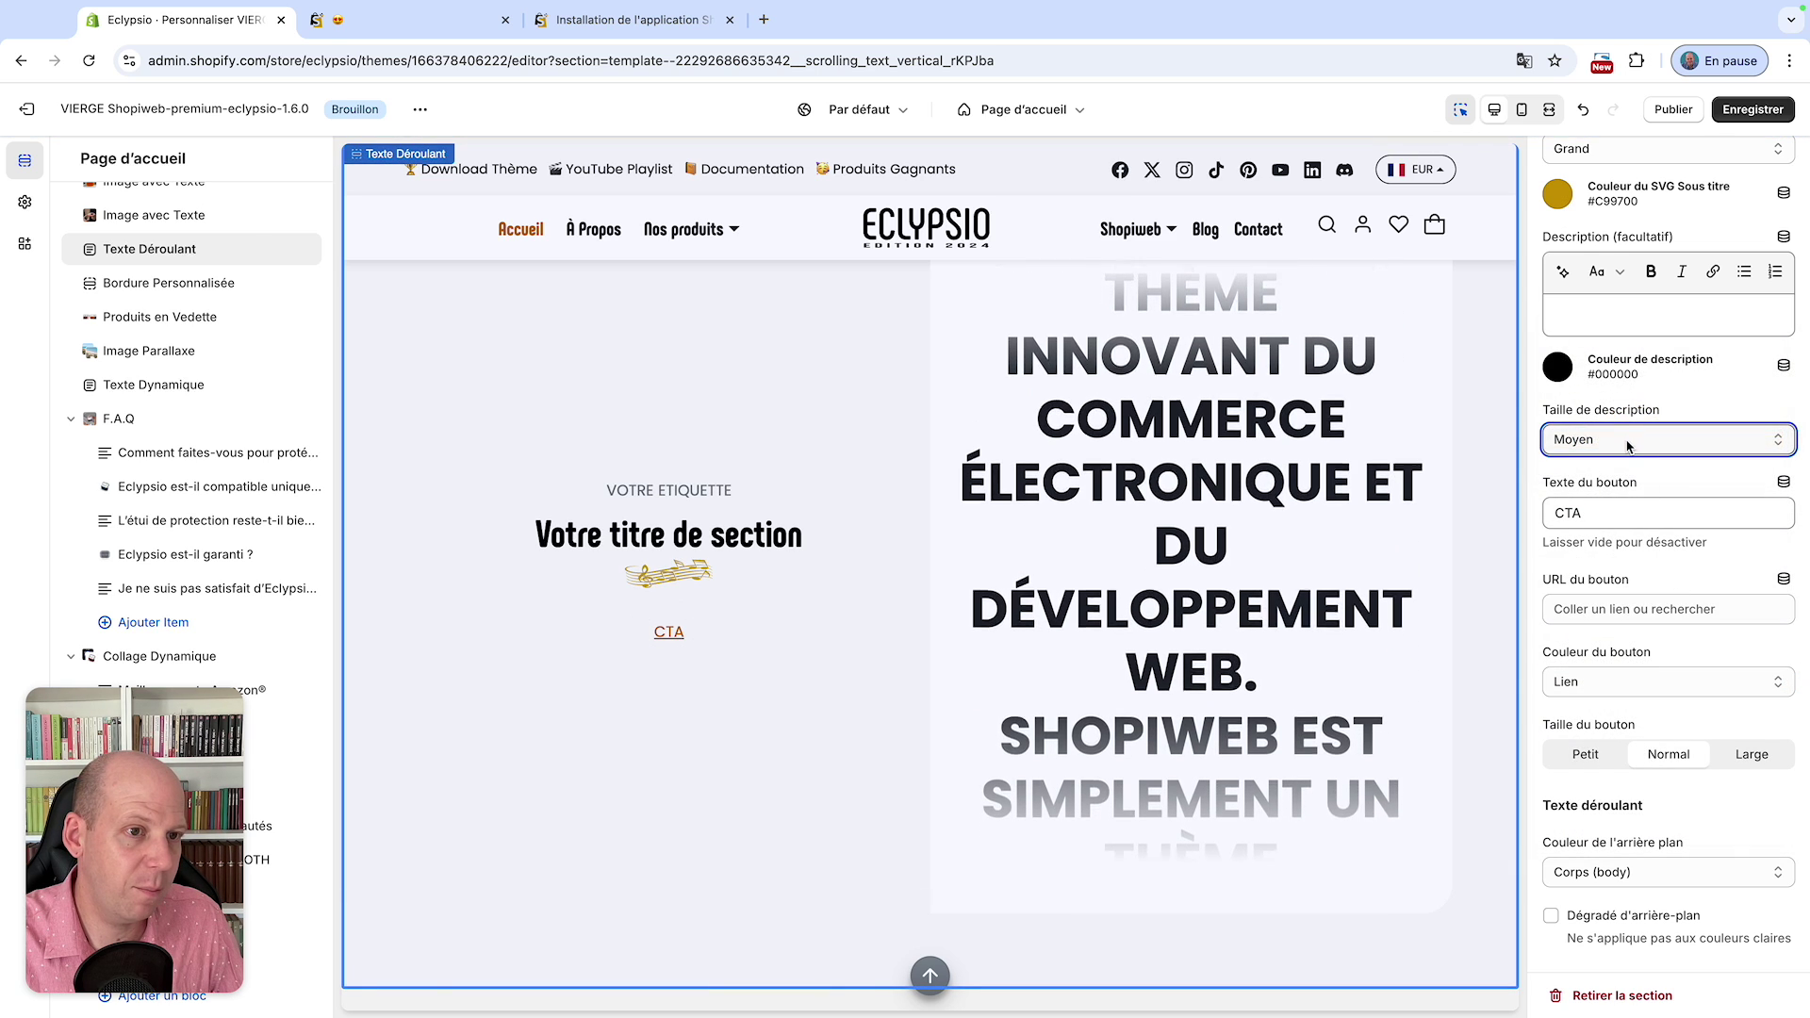
key(BackSpace)
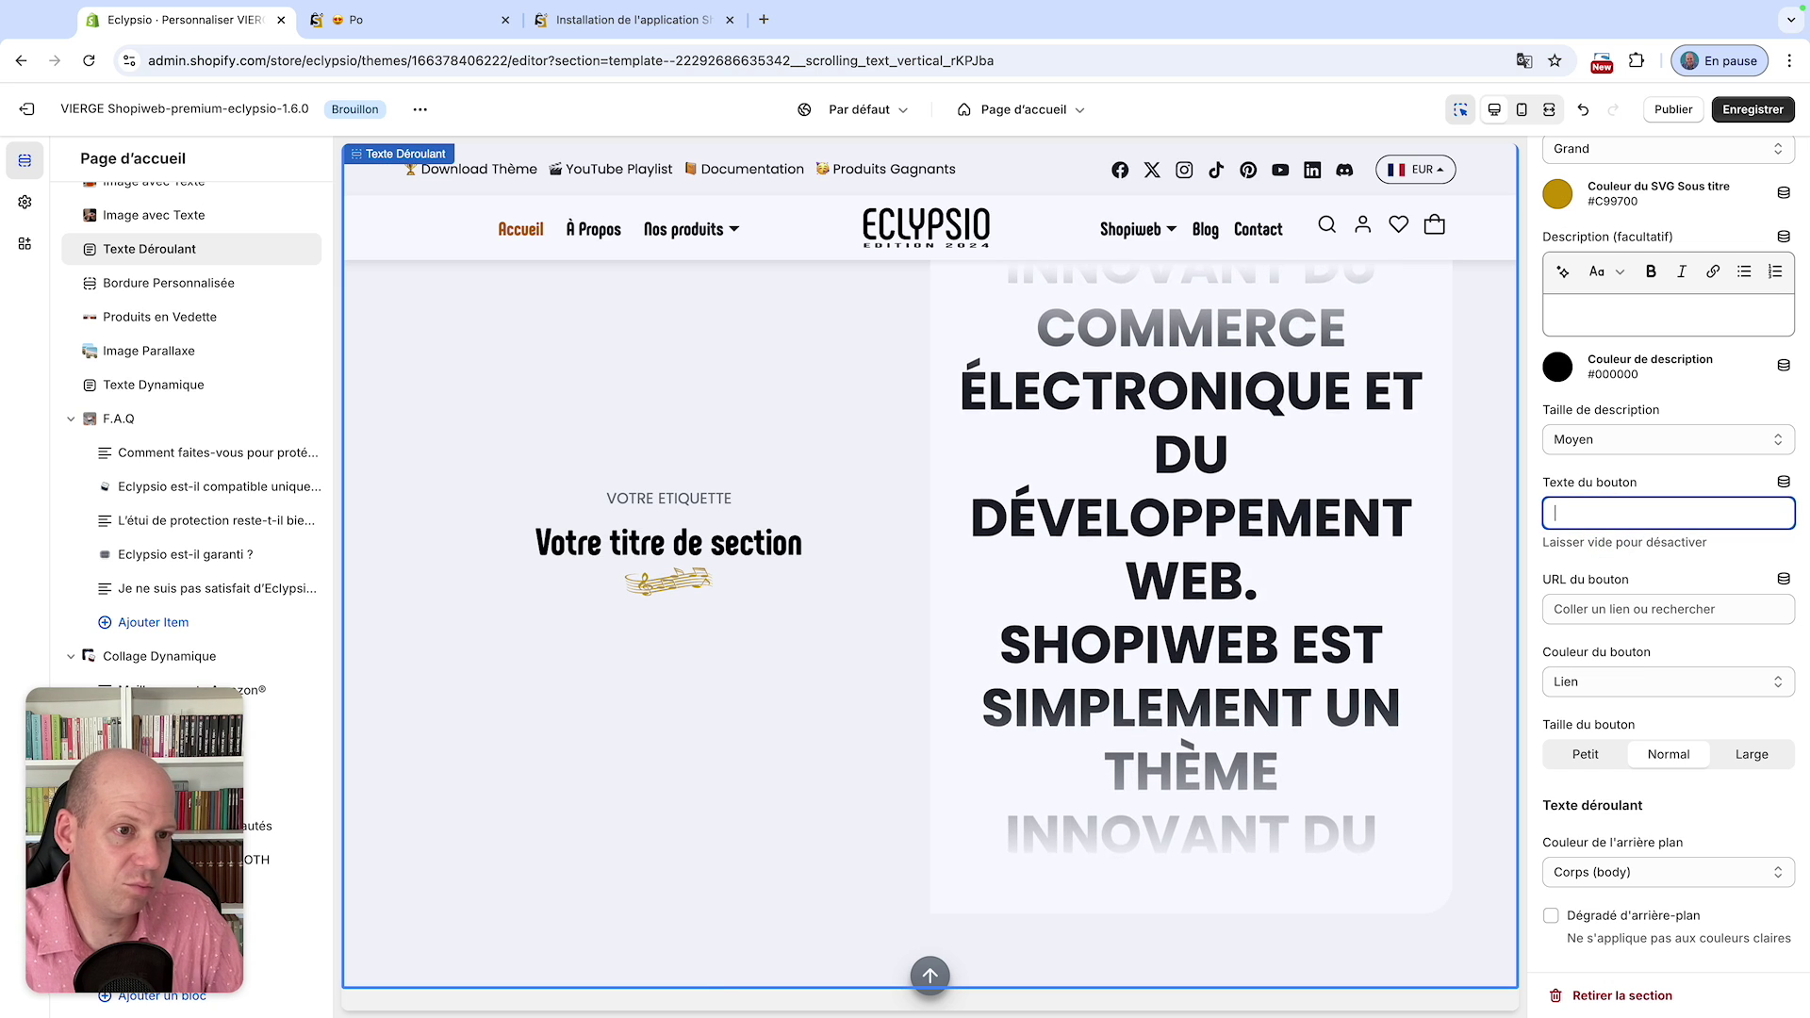
click(1685, 476)
- Set the scrolling text's background colour to Sombre and enable its background gradient
scroll(1665, 586, down, 2)
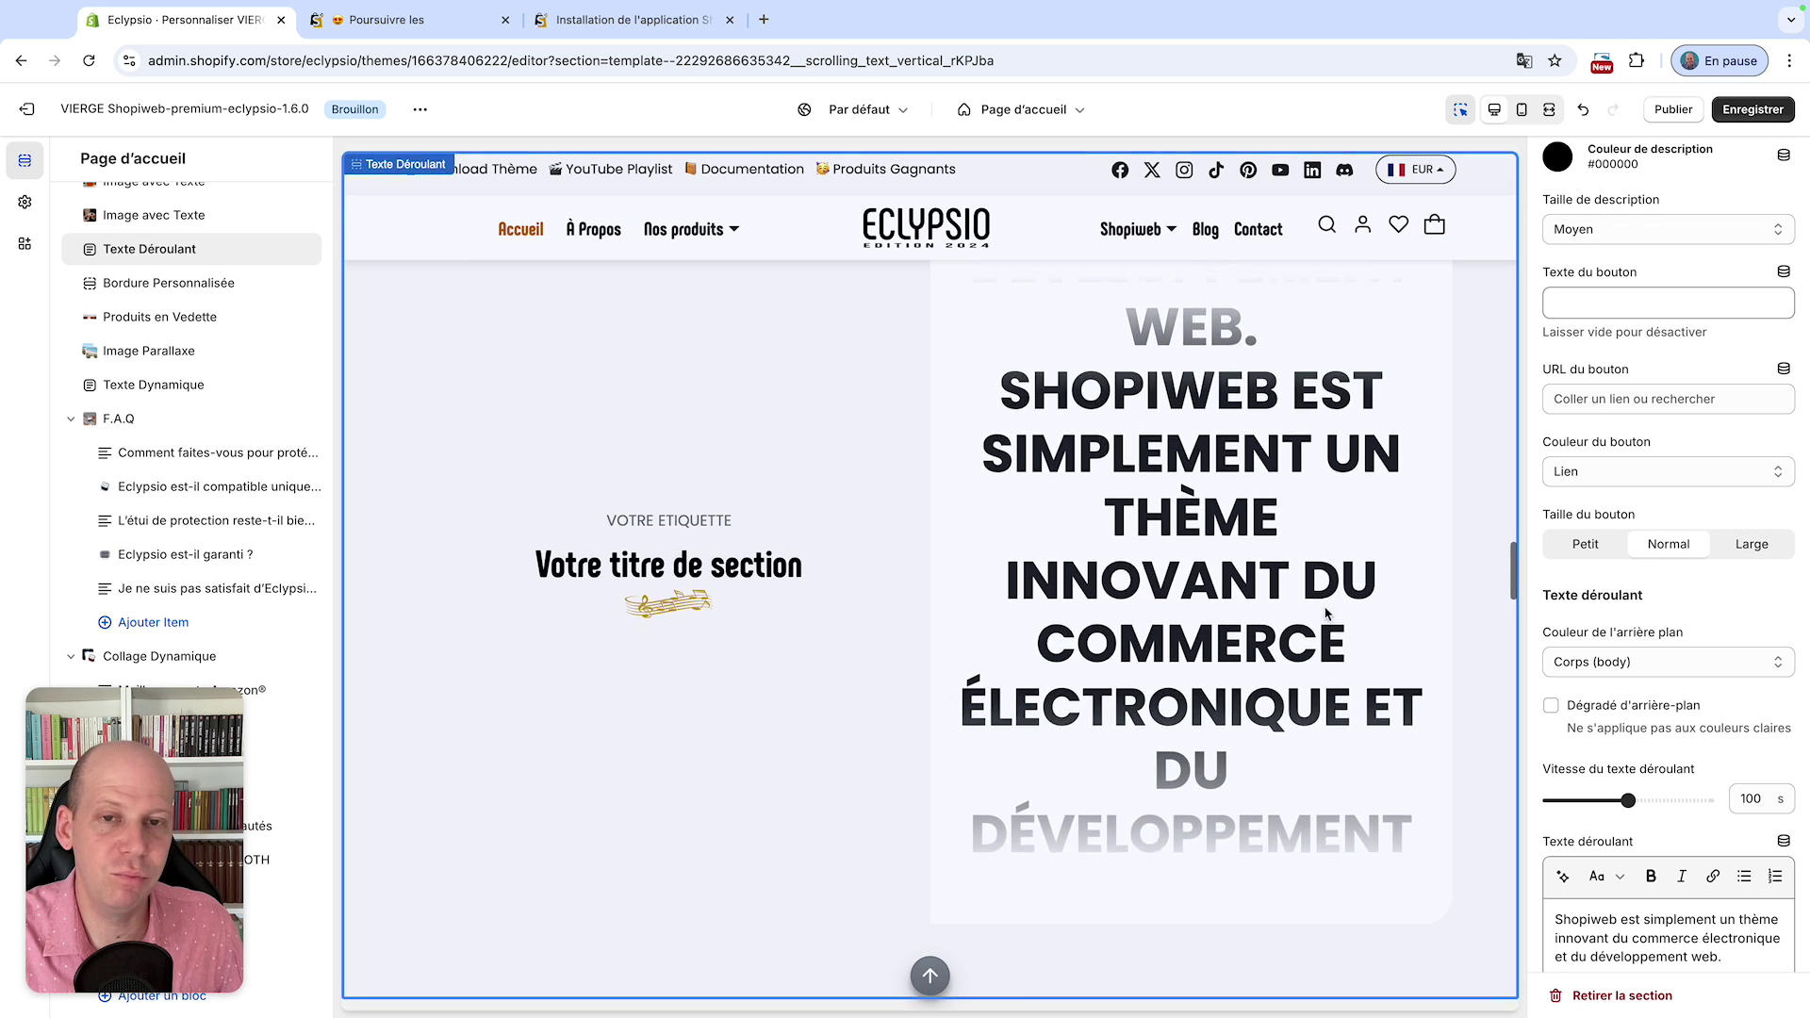
scroll(1309, 606, up, 5)
scroll(848, 500, down, 2)
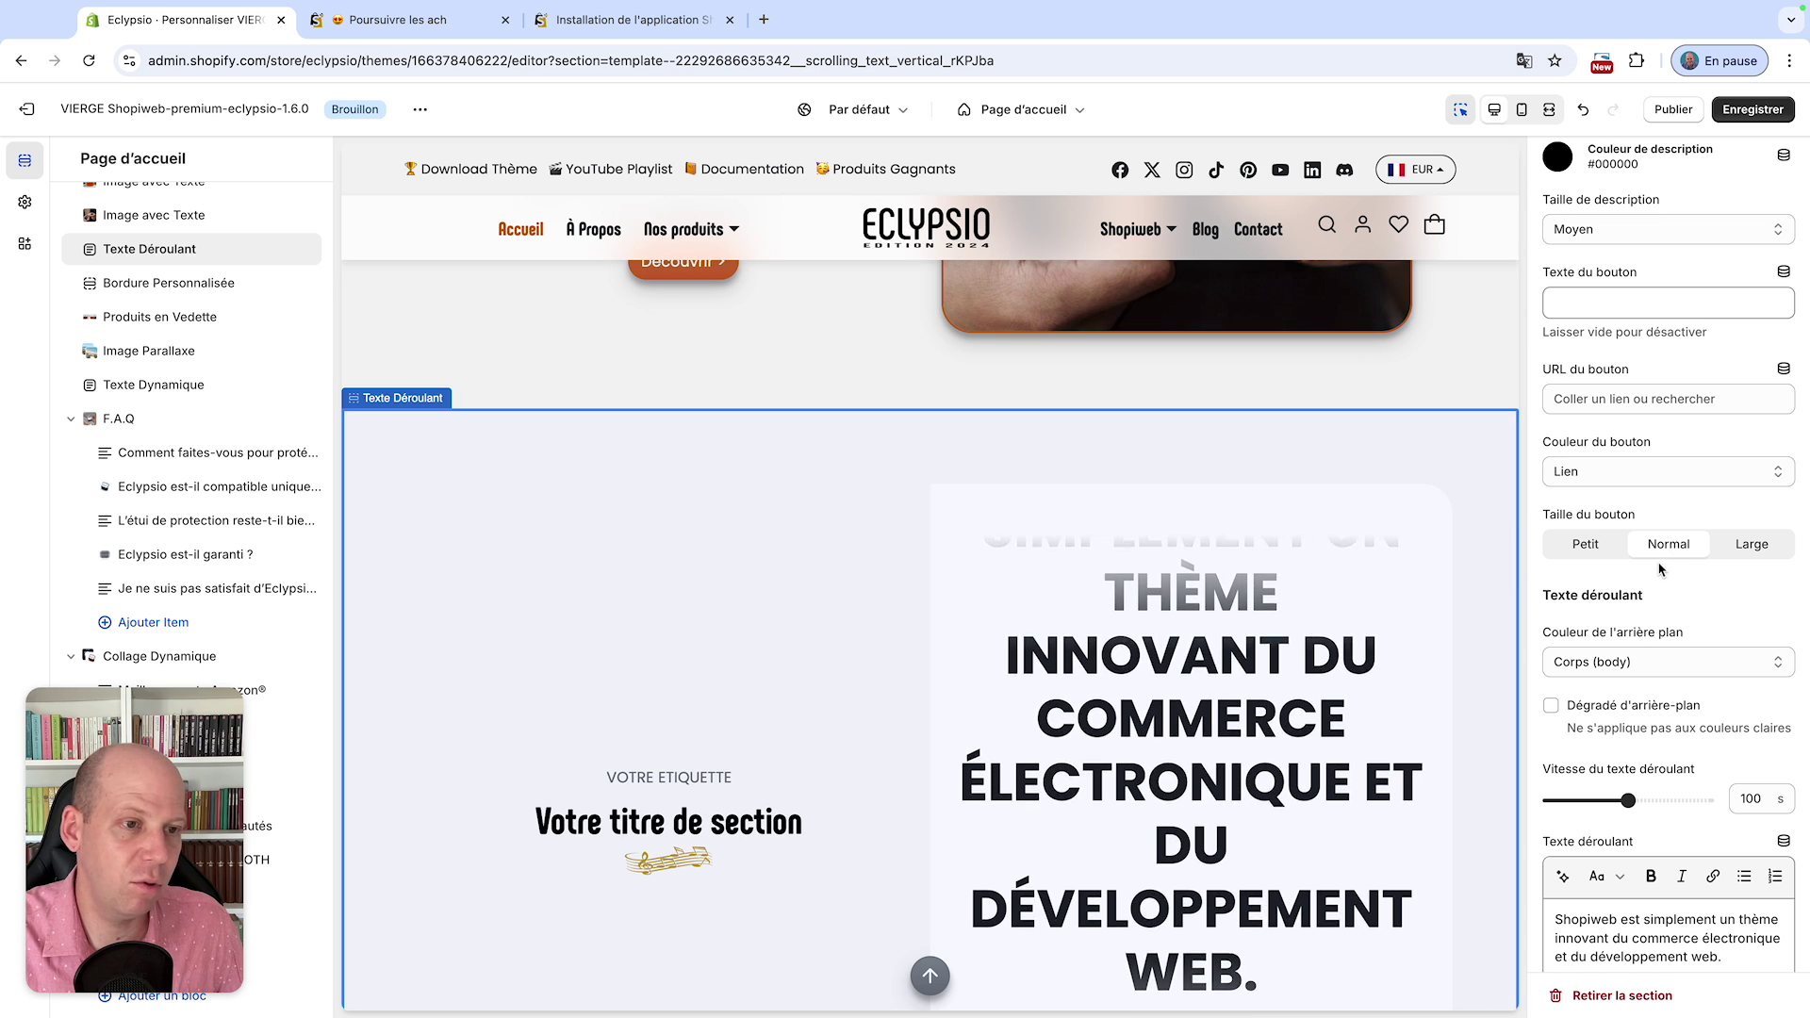
scroll(1666, 565, down, 3)
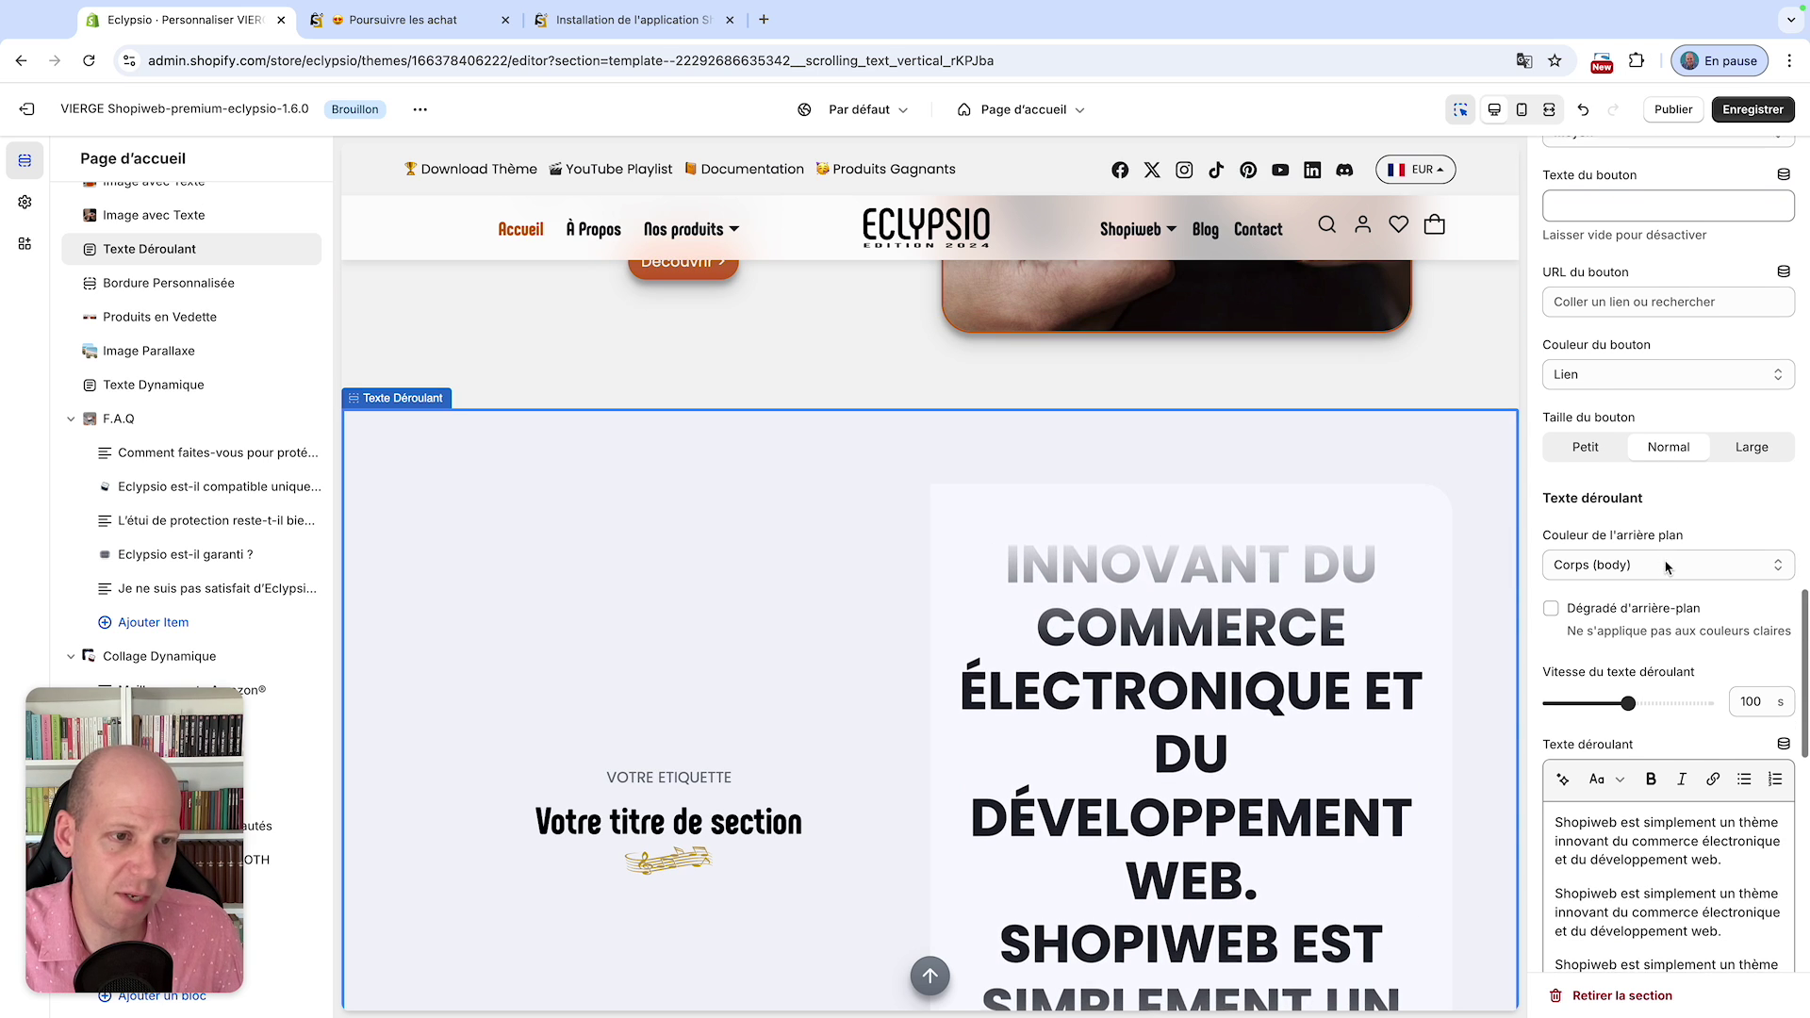
scroll(1342, 572, down, 4)
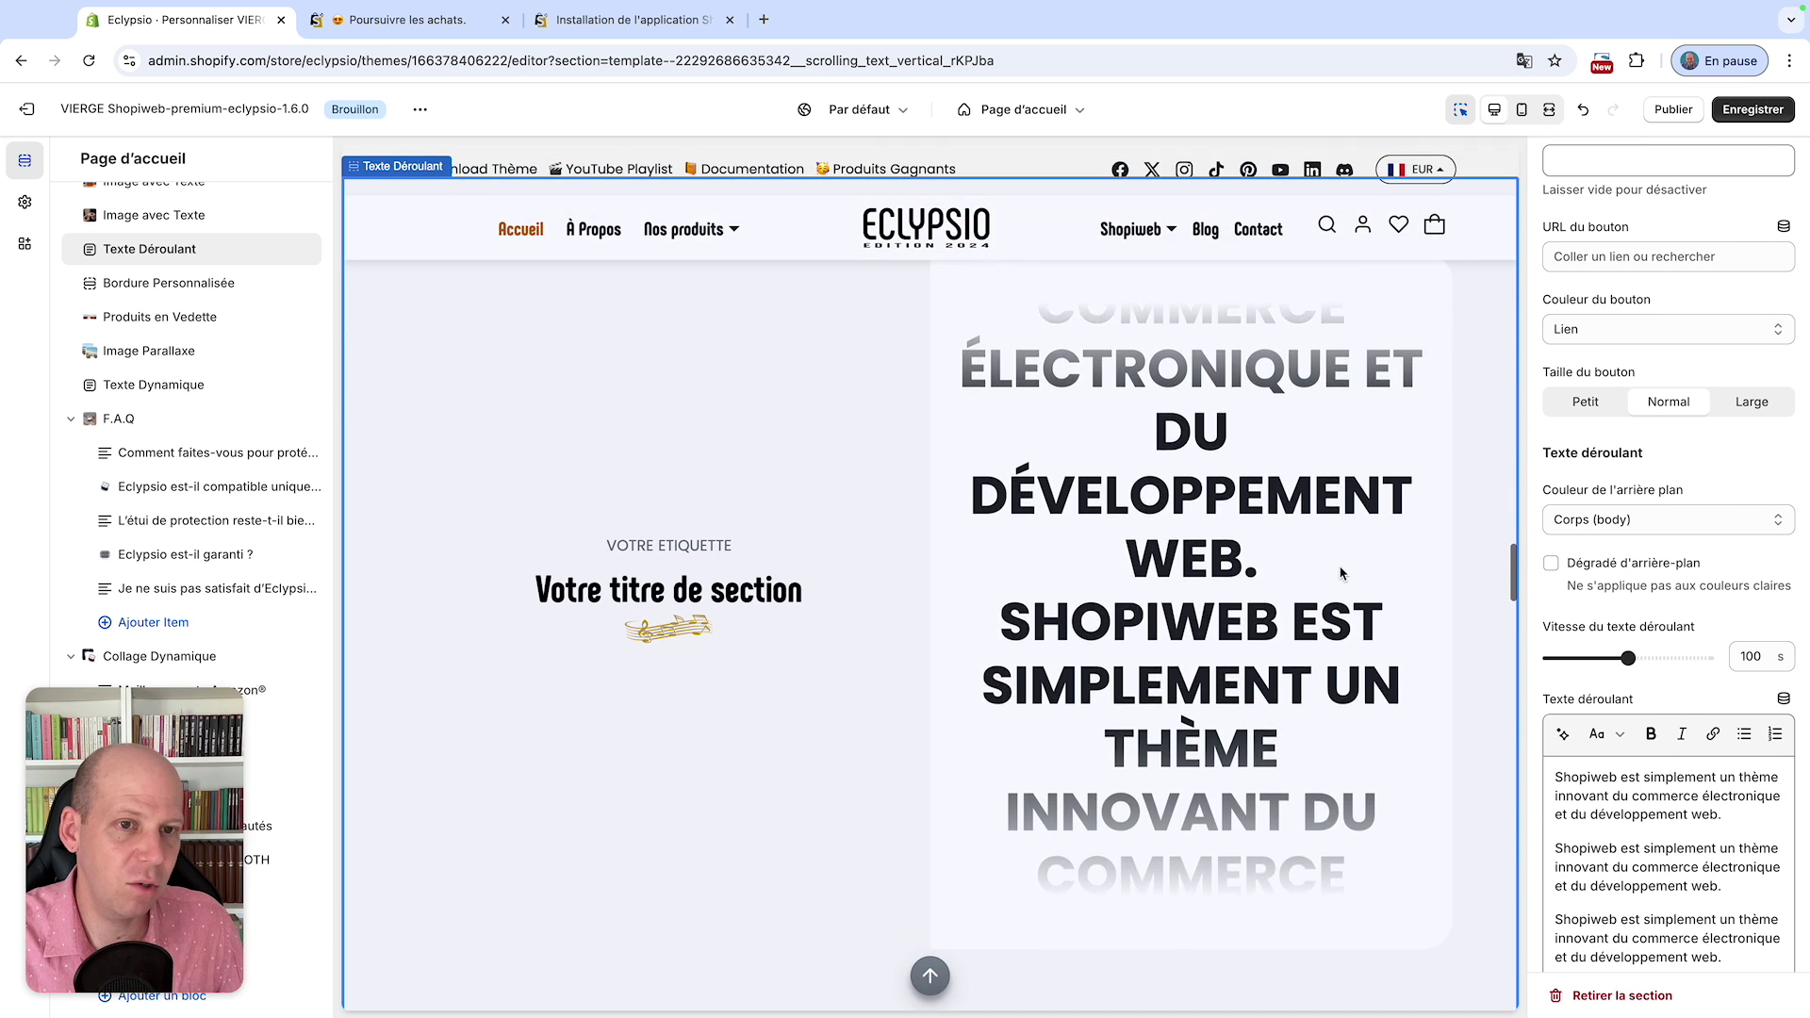
scroll(1540, 415, down, 1)
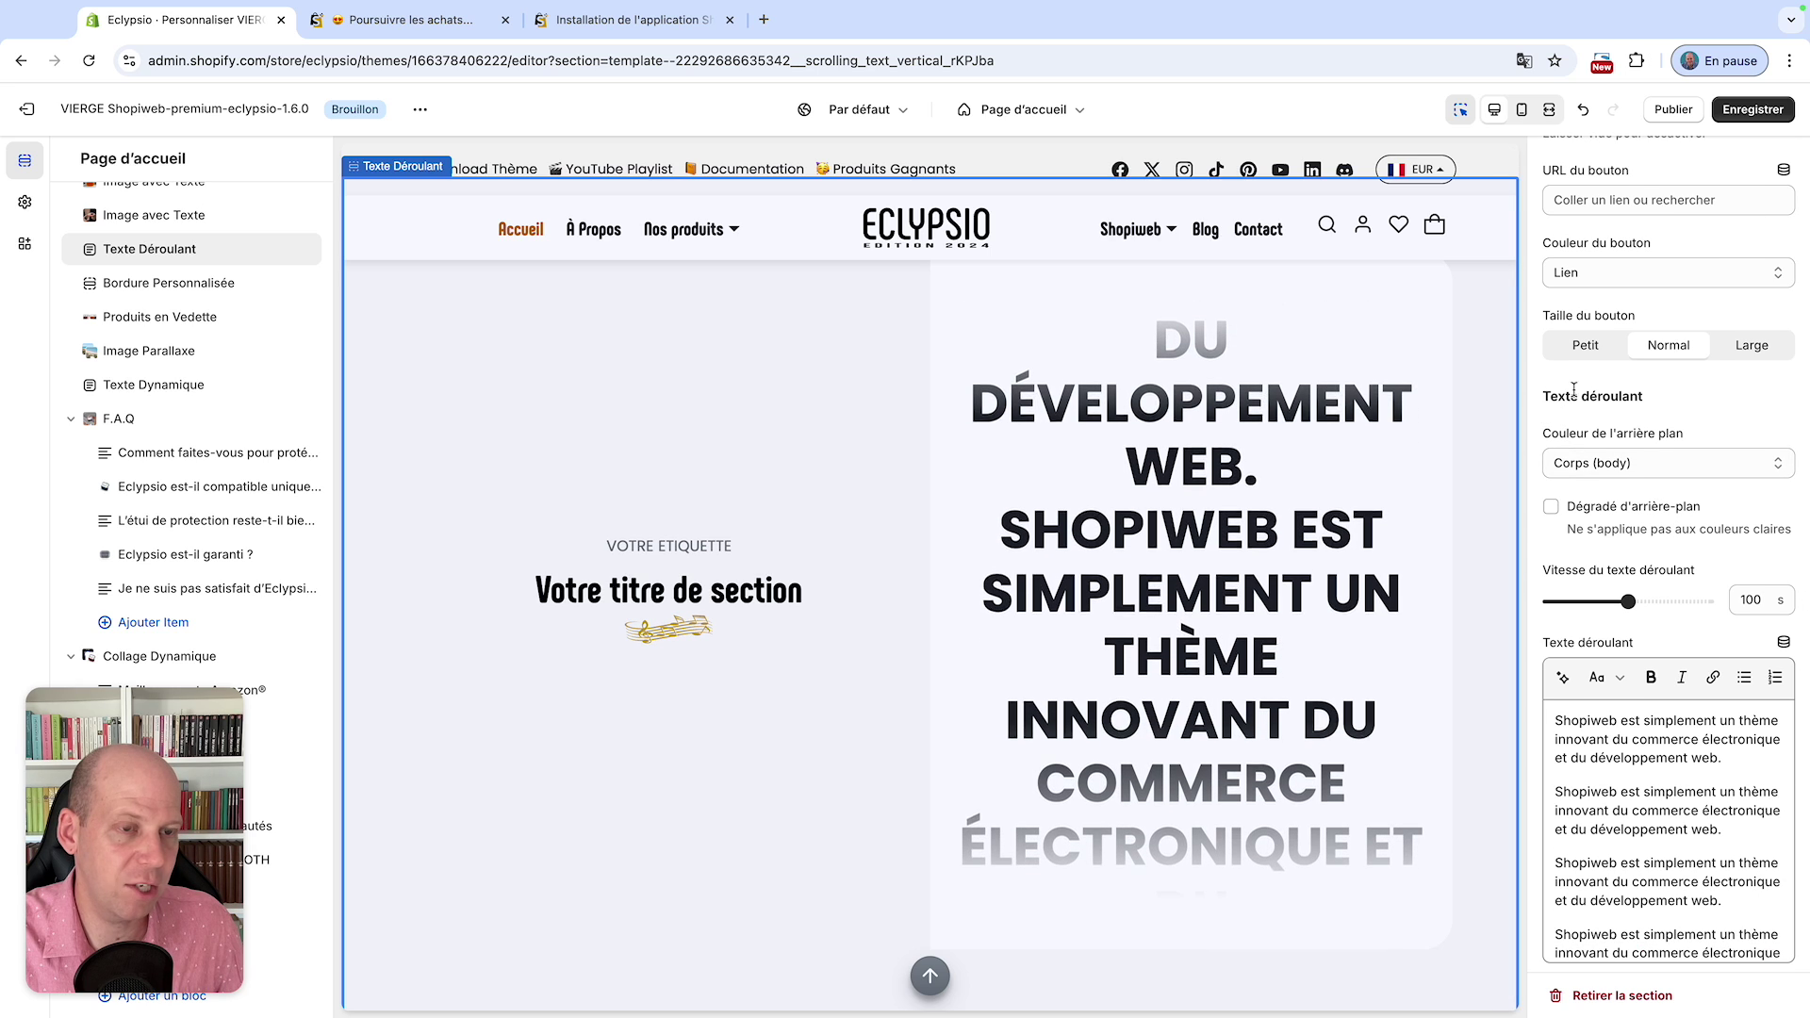
click(1599, 464)
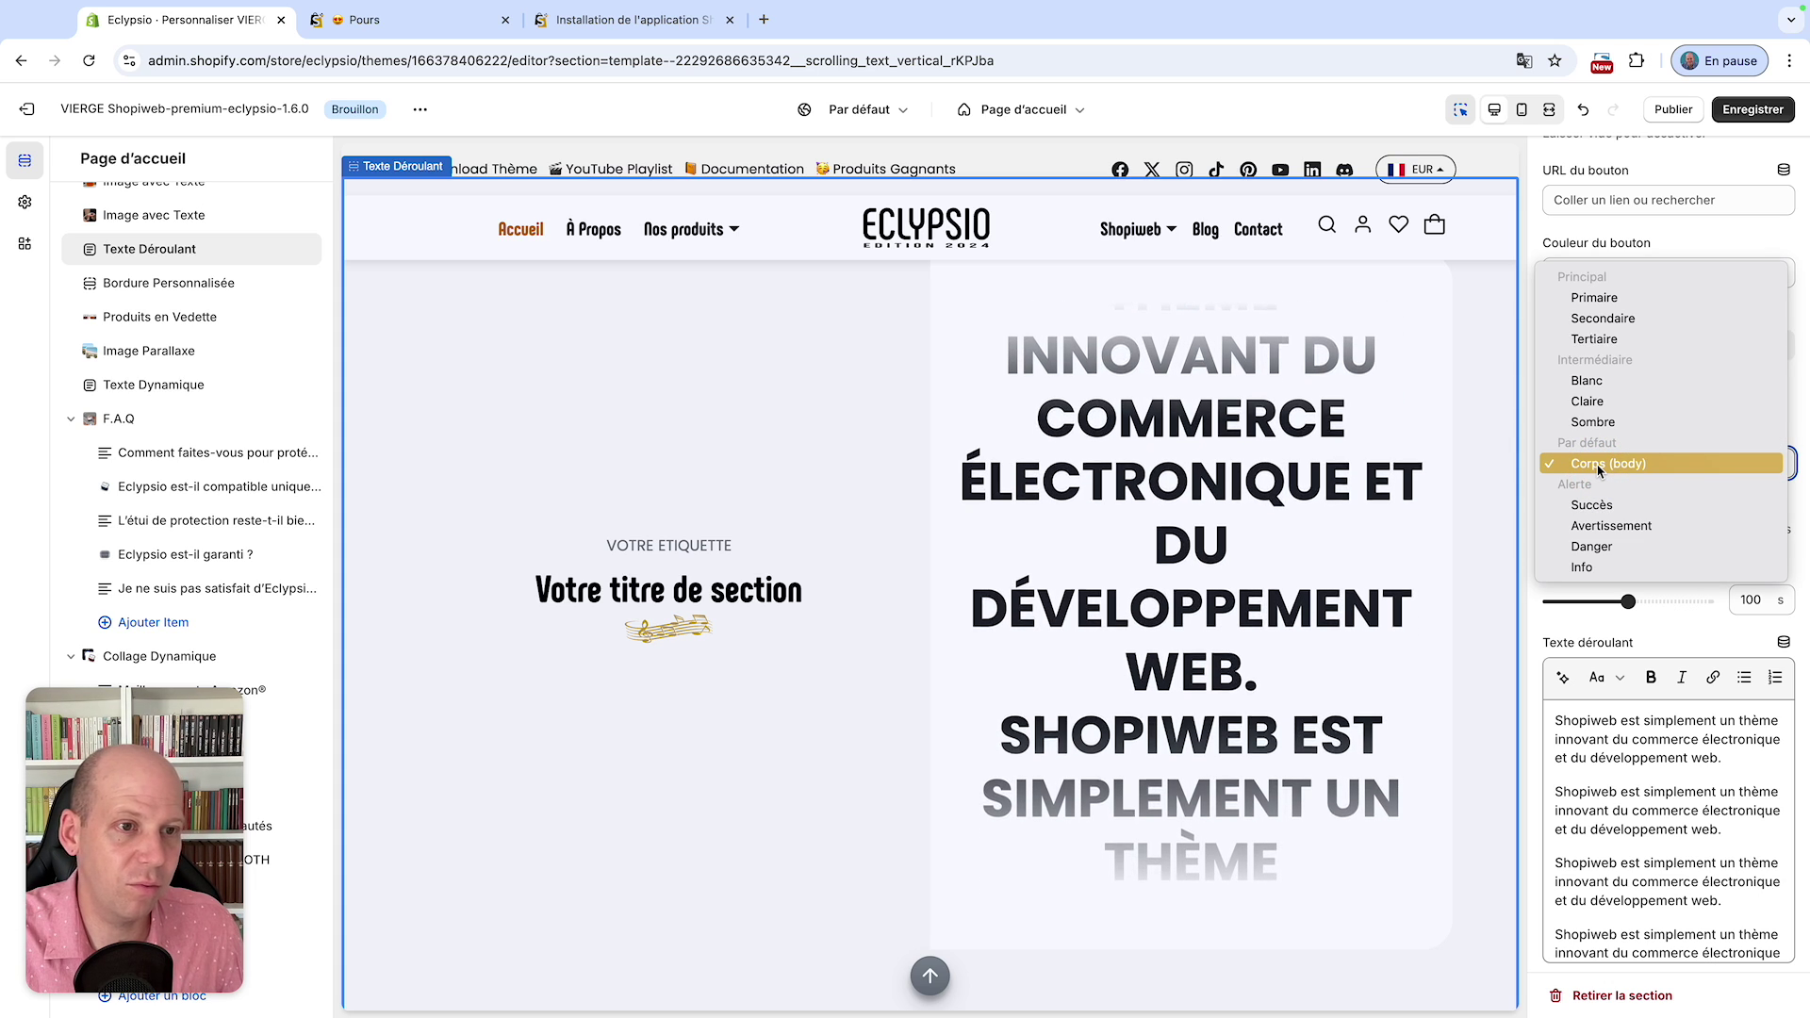
click(1592, 425)
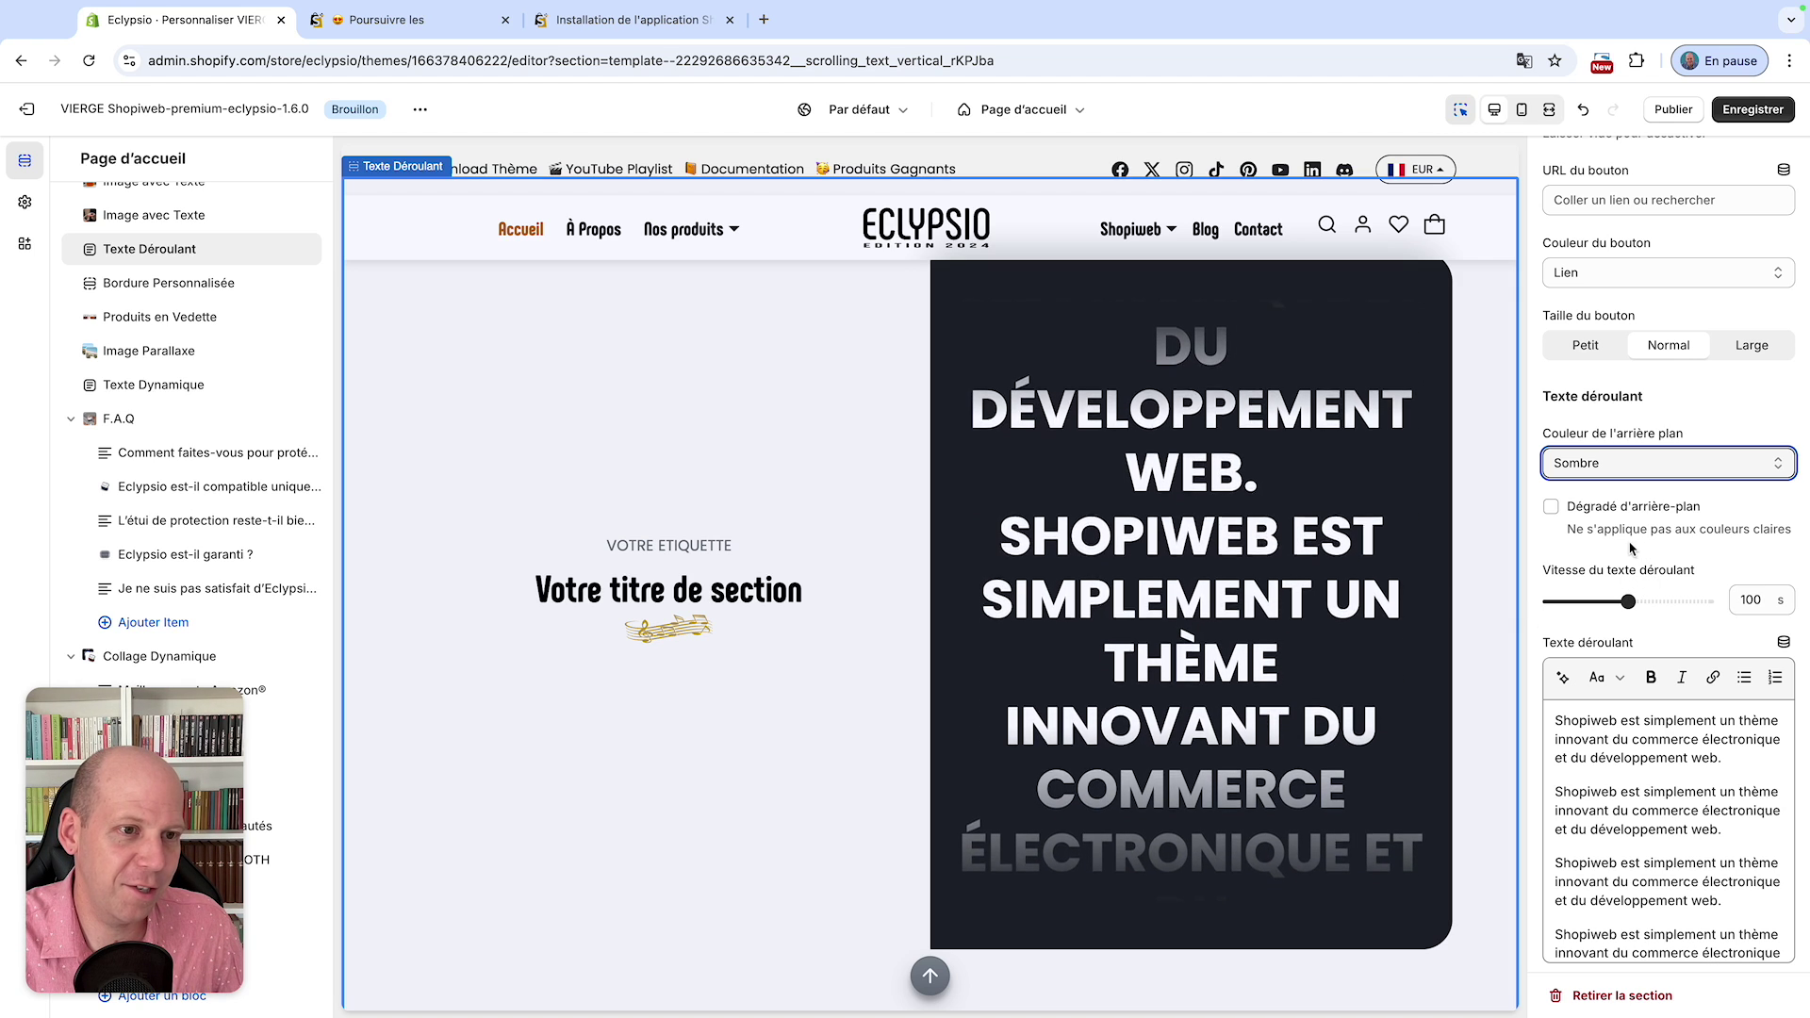
click(1551, 507)
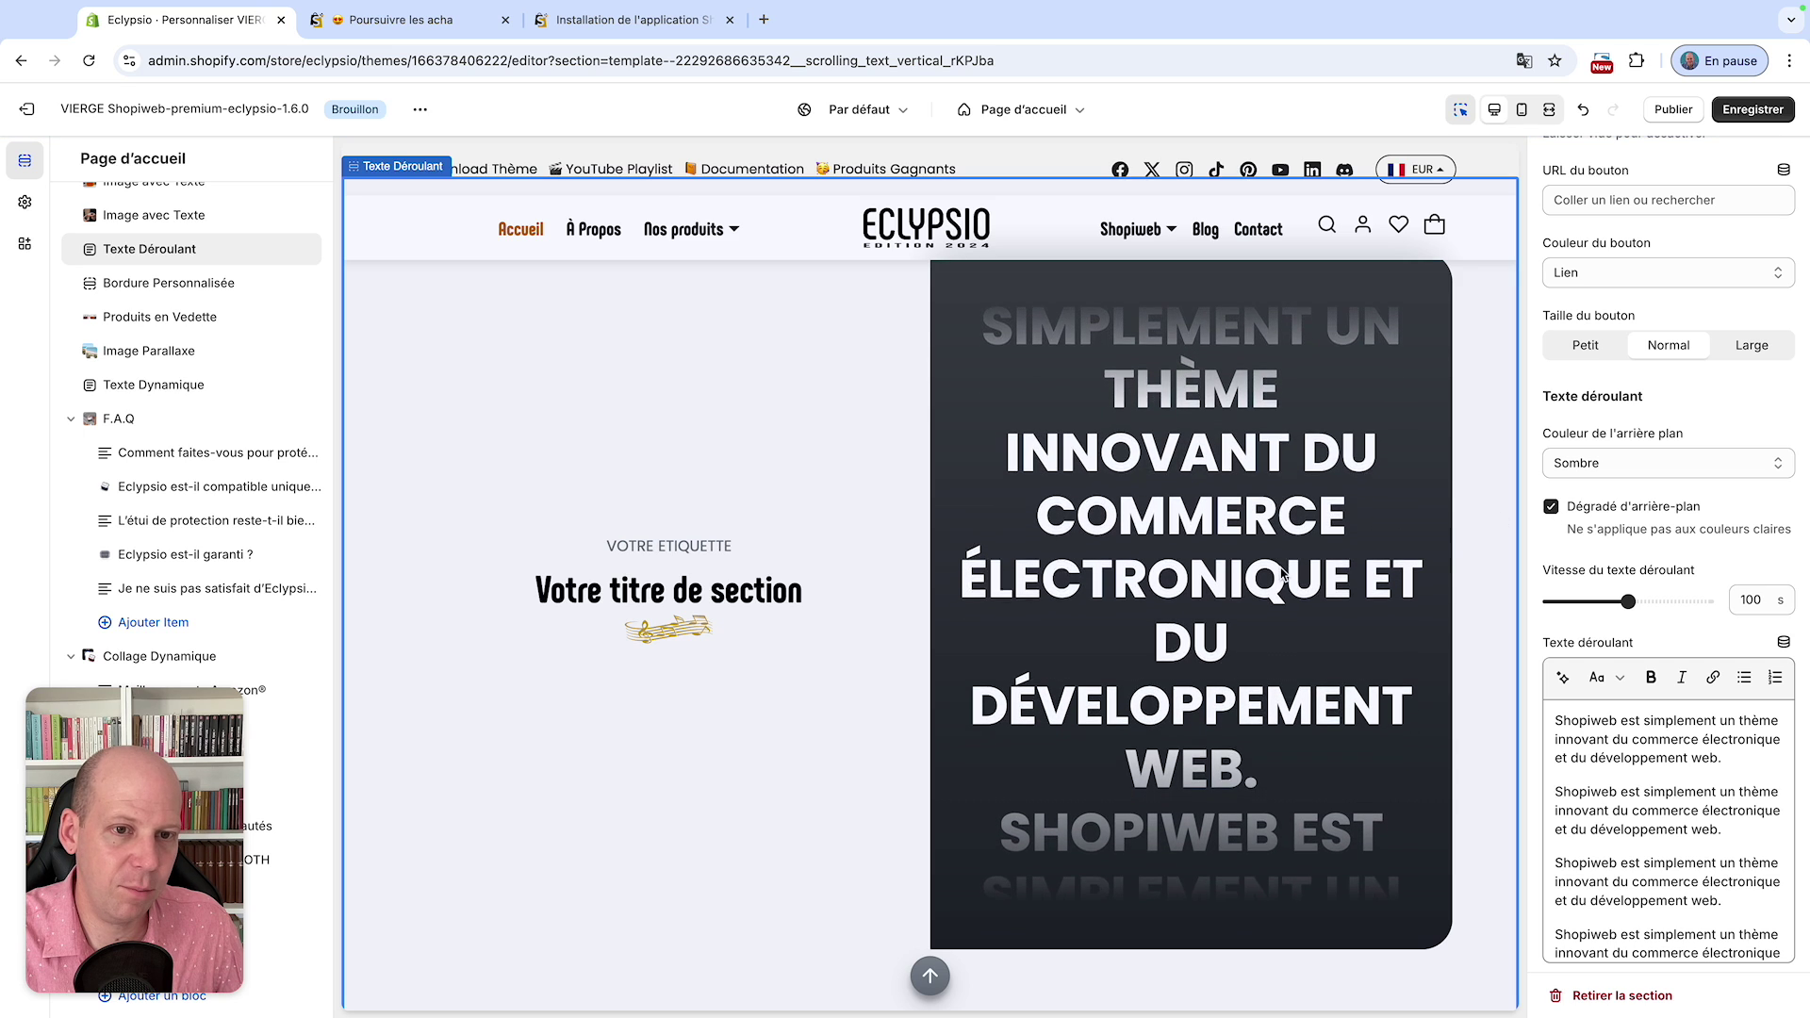
- Try a scrolling text speed of 152 s and settle on 108 s
scroll(1608, 642, down, 5)
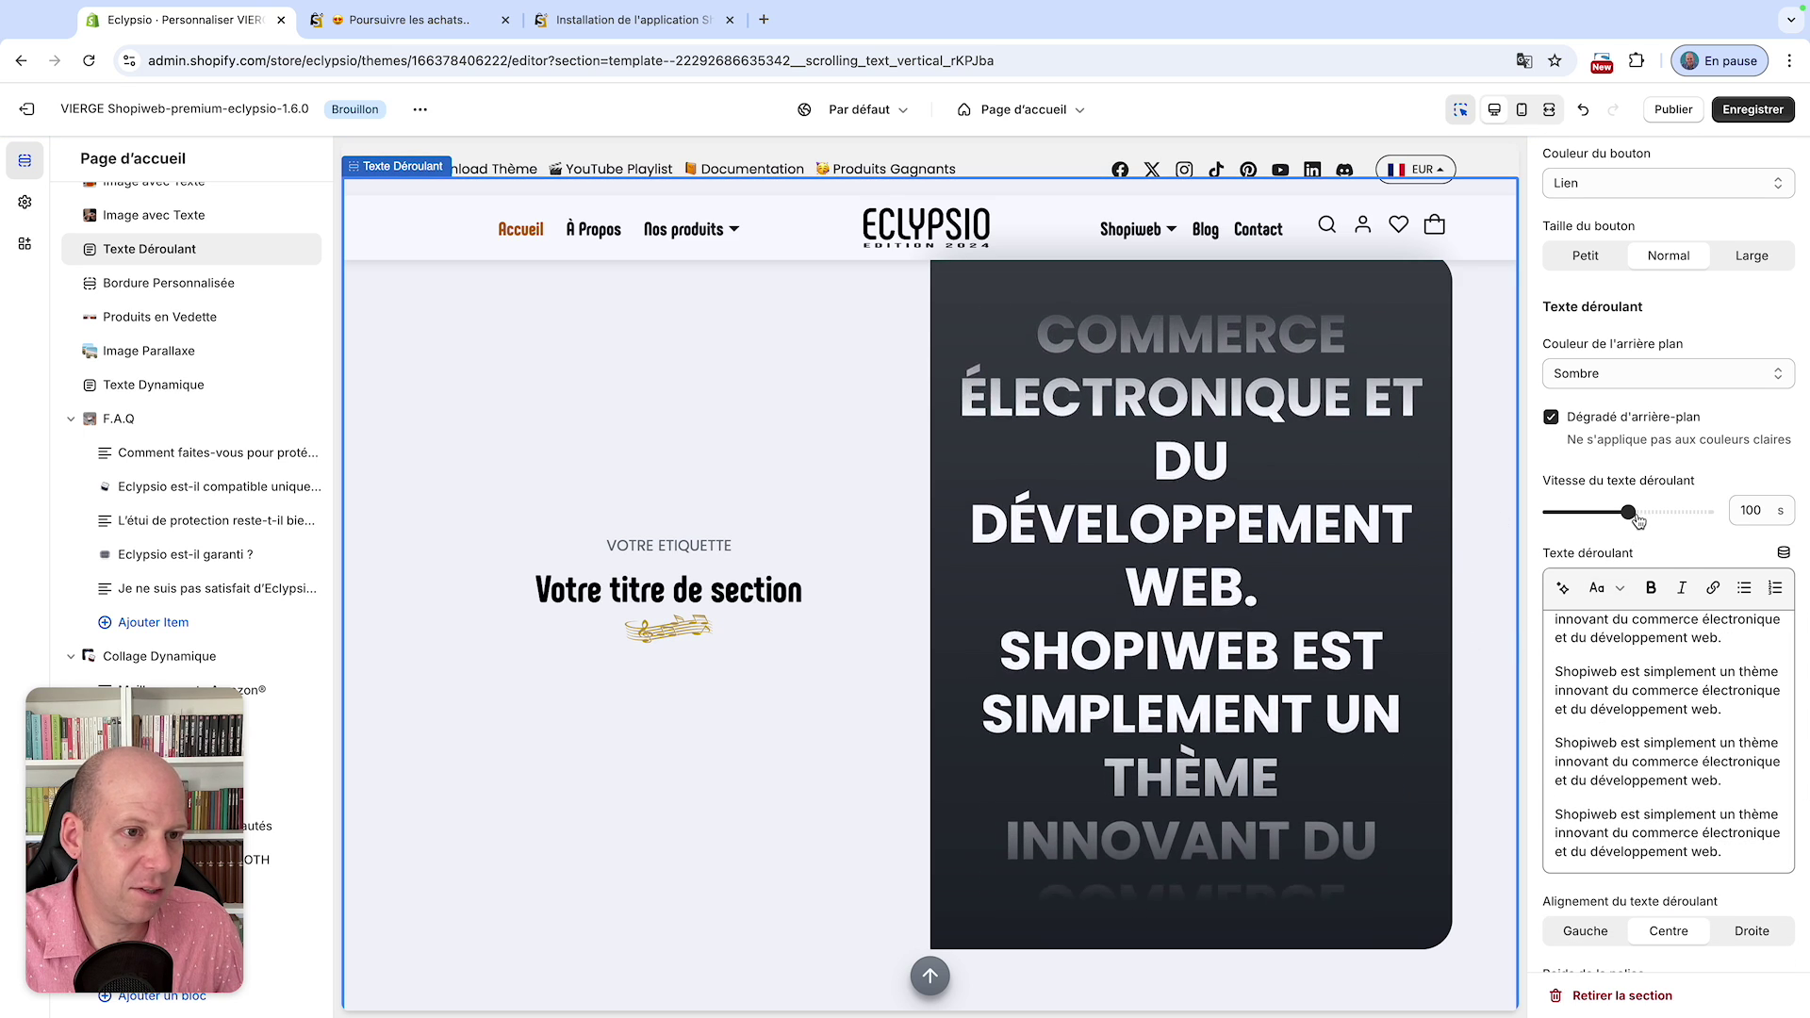
drag(1628, 512, 1669, 510)
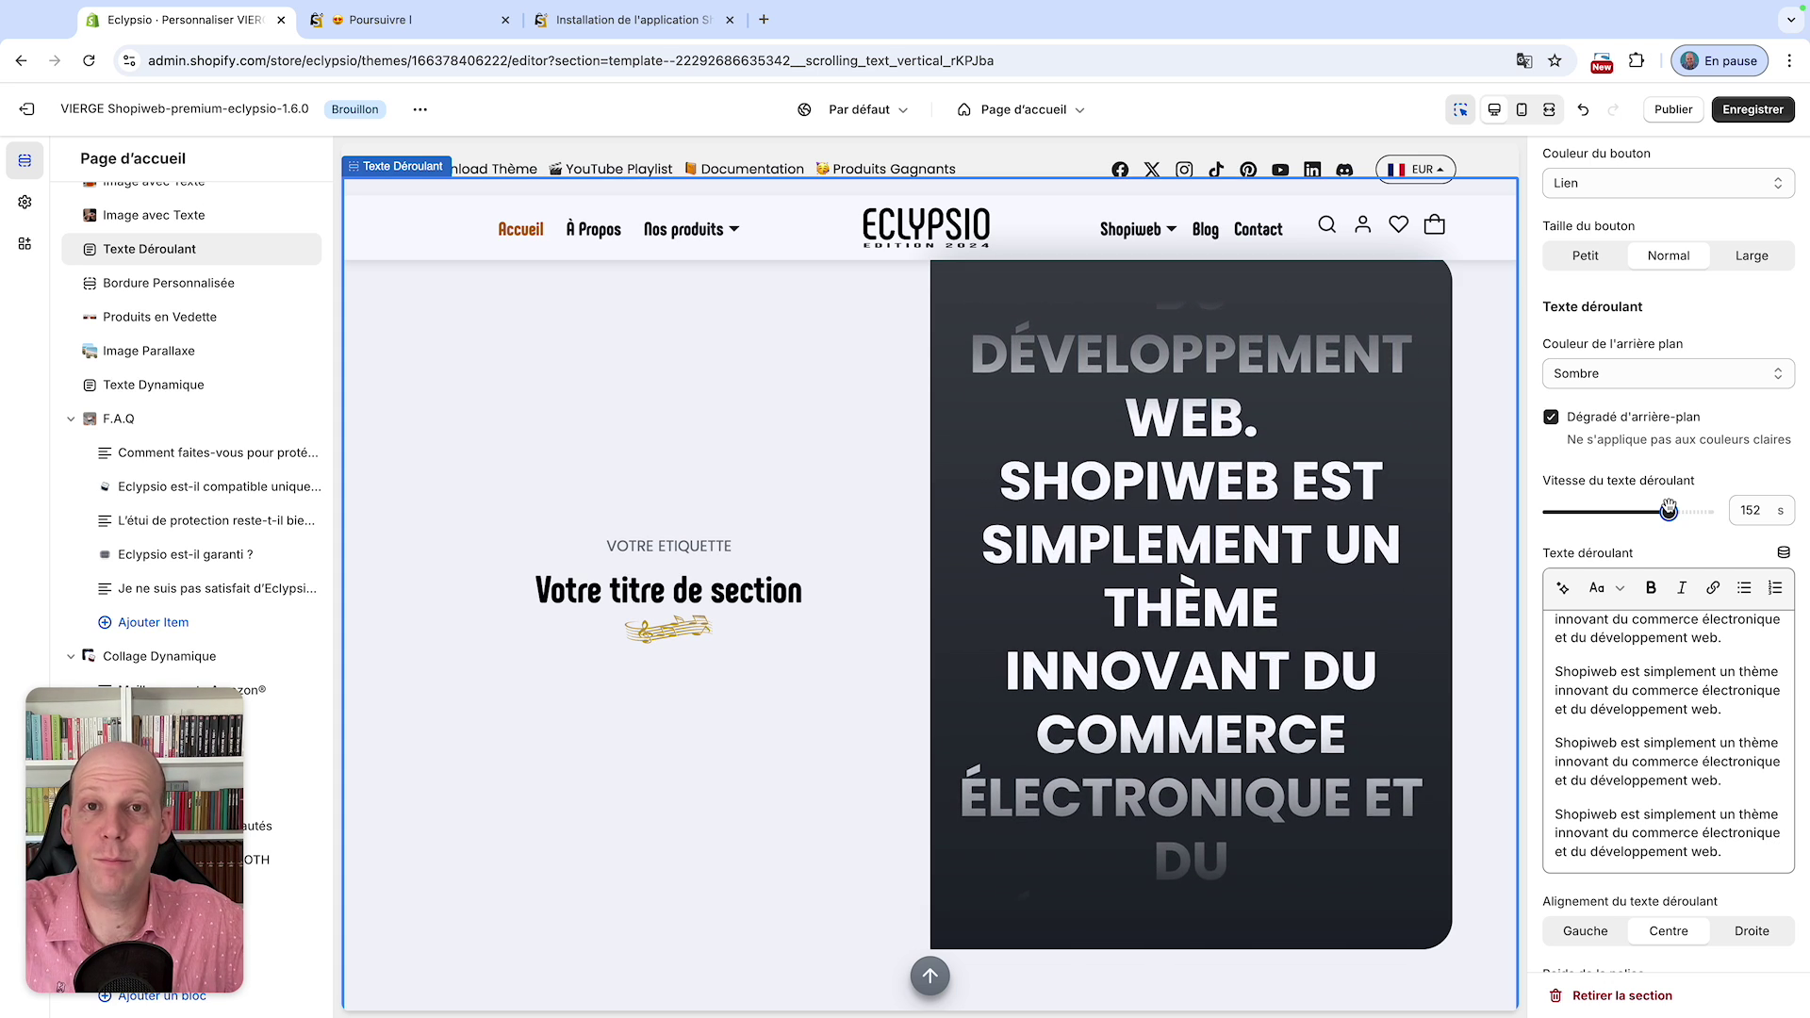
drag(1668, 510, 1579, 511)
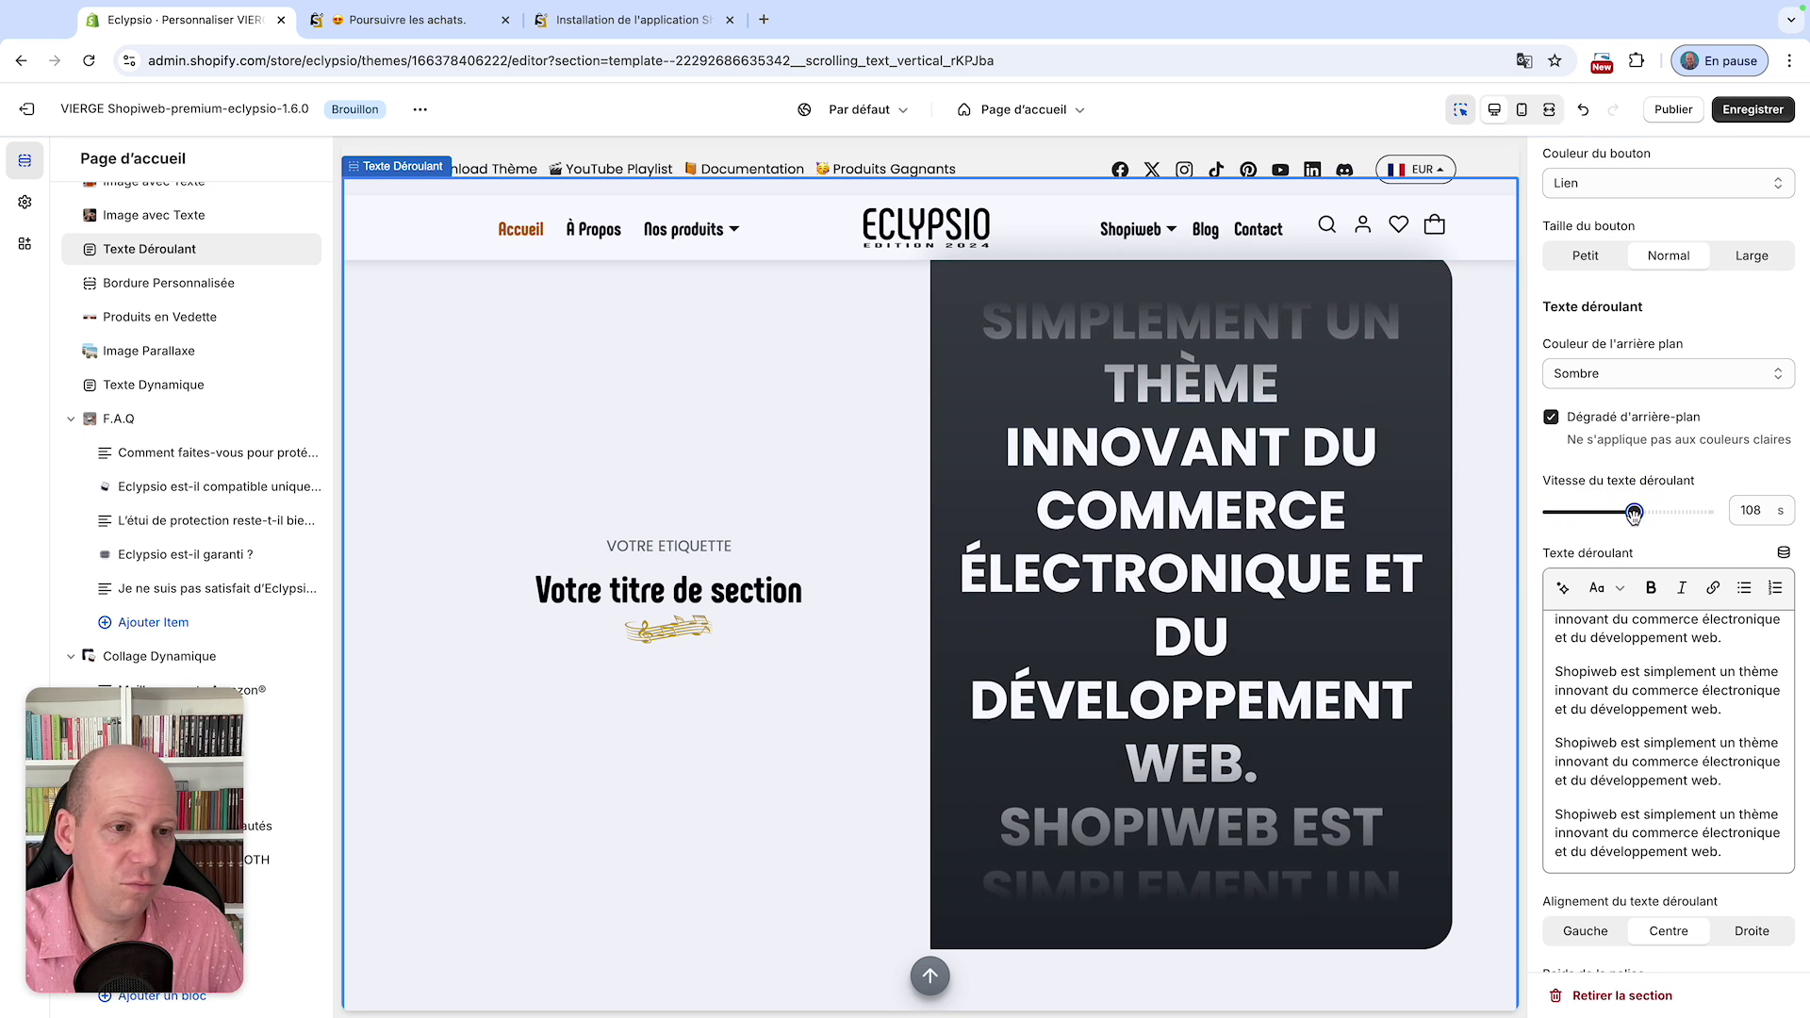
- Replace the scrolling text with the lines "Facile à utiliser.", "100% Vegan." and "Satisfait ou remboursé.", and set its speed to 126 s
scroll(1624, 671, down, 3)
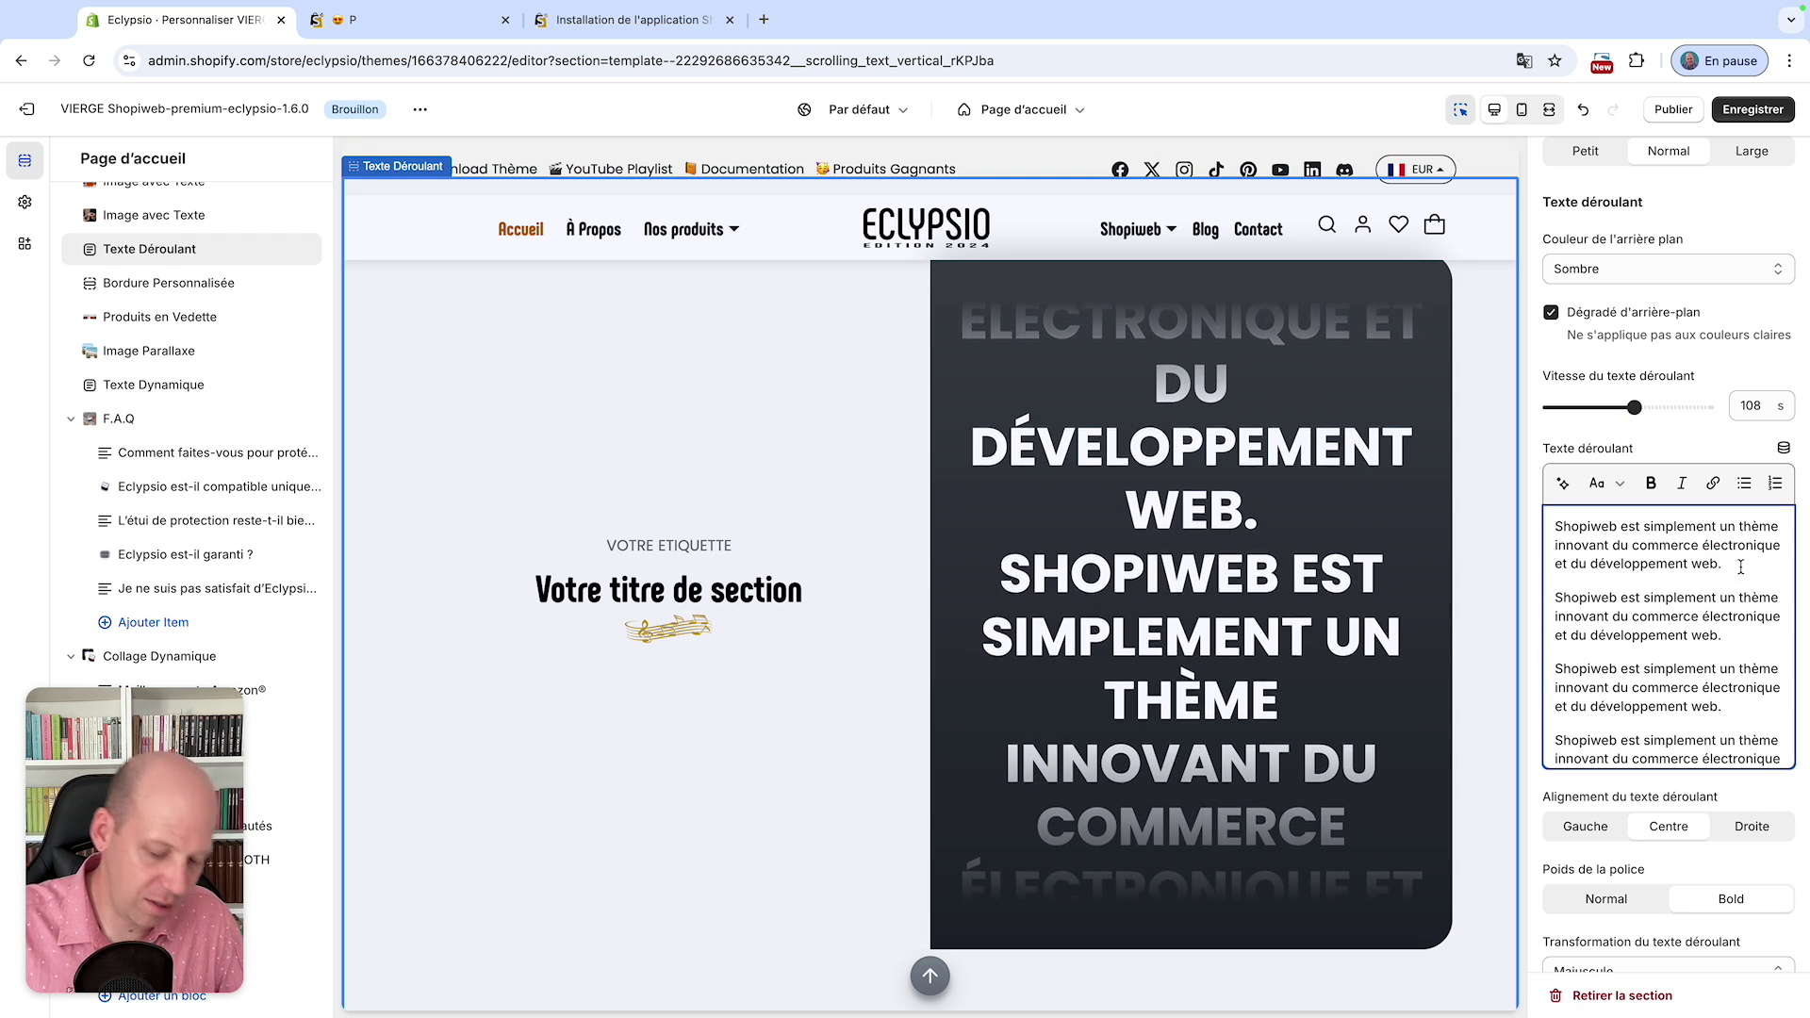
key(super+a)
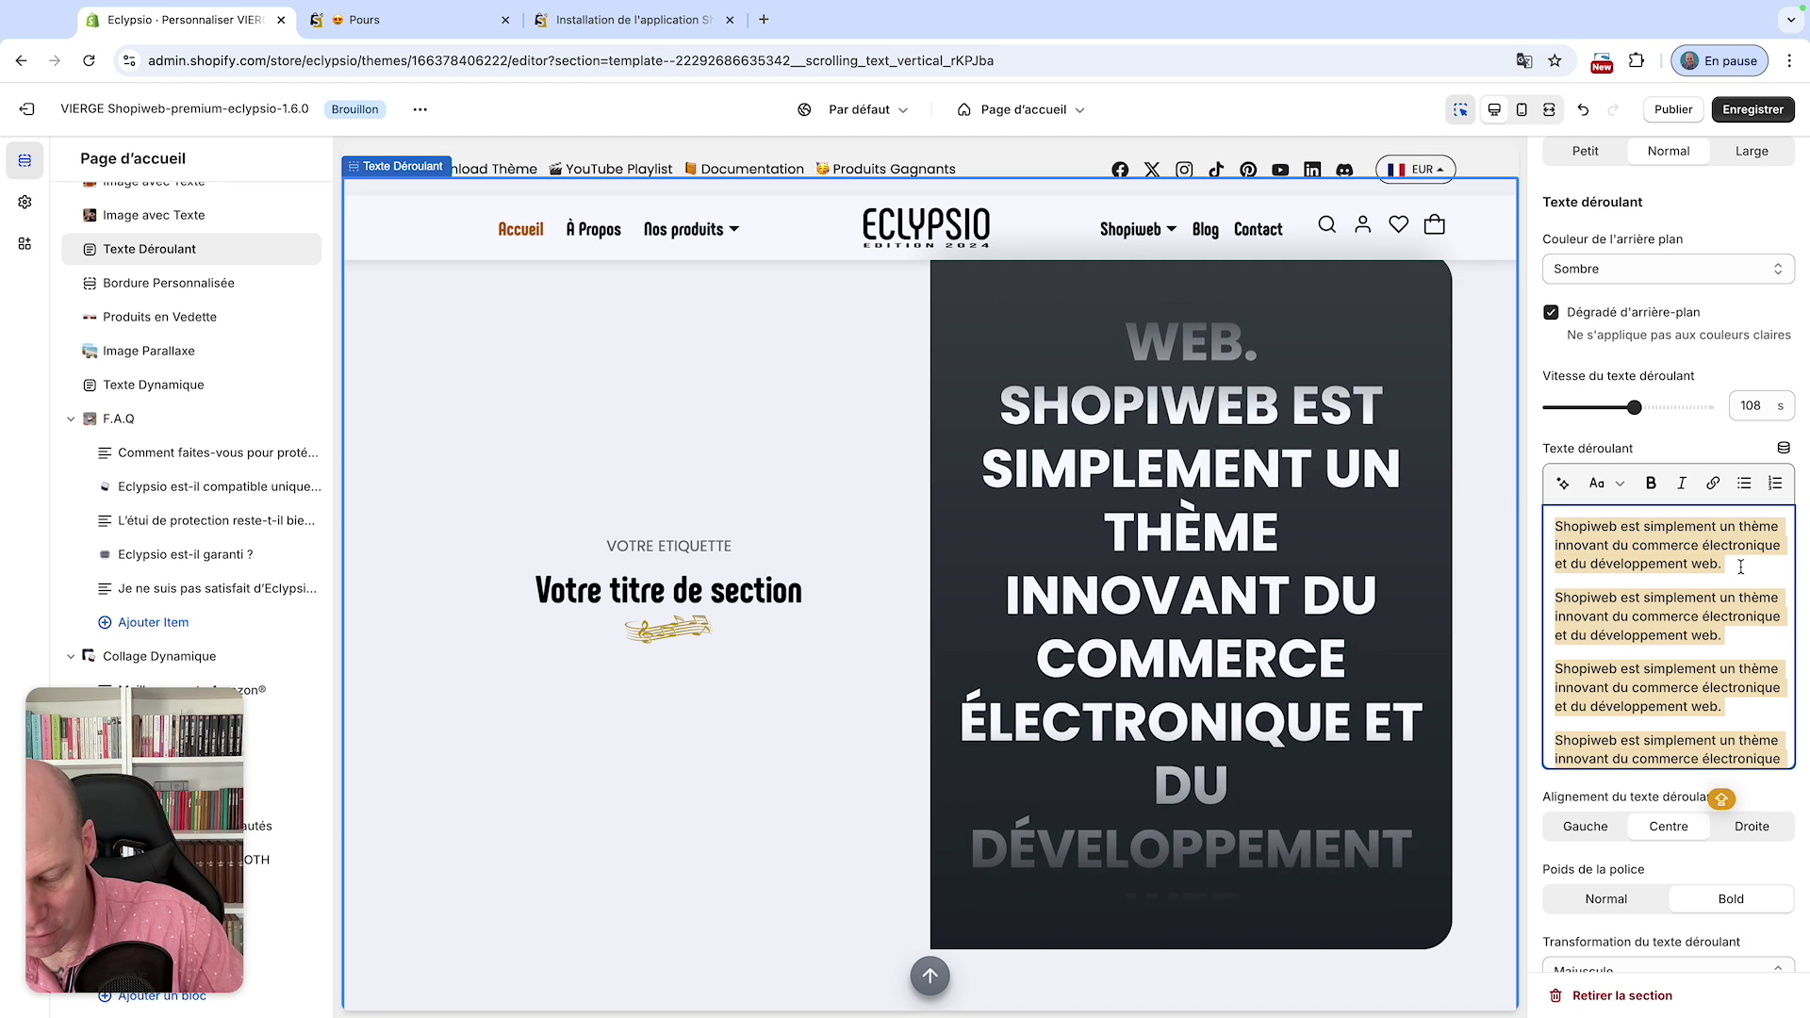
text(Facile)
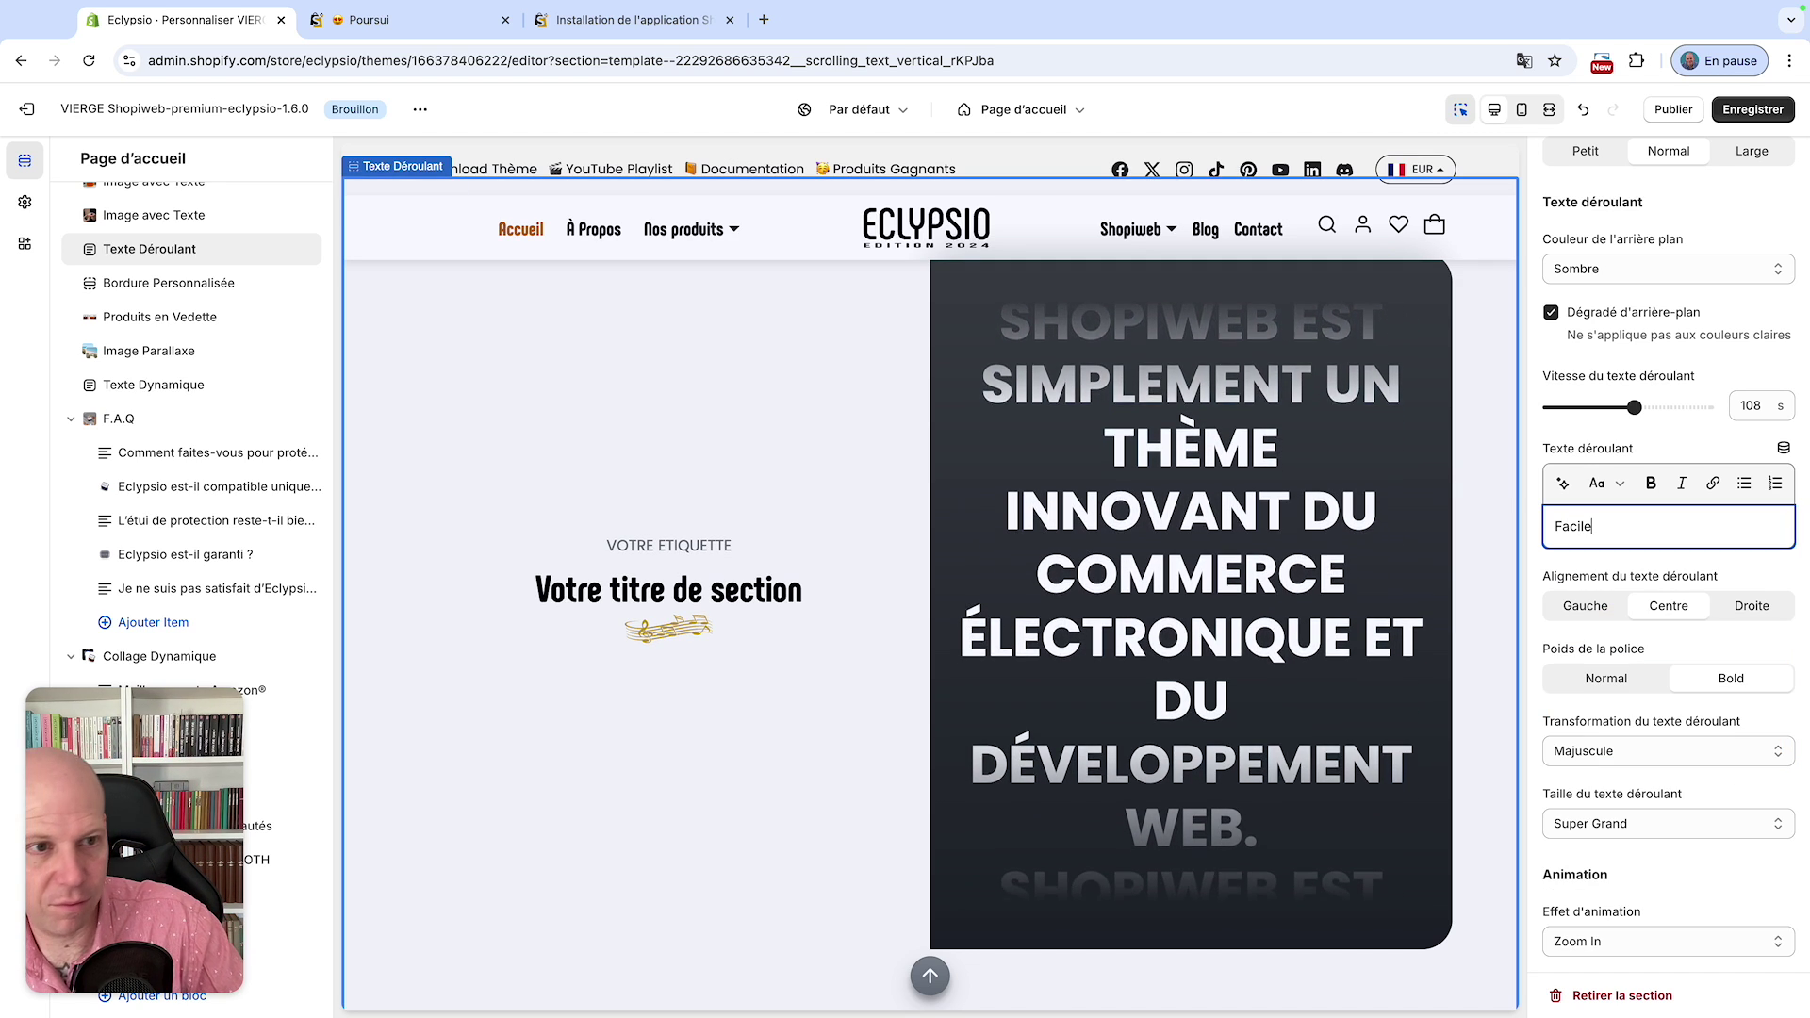
text( à ut)
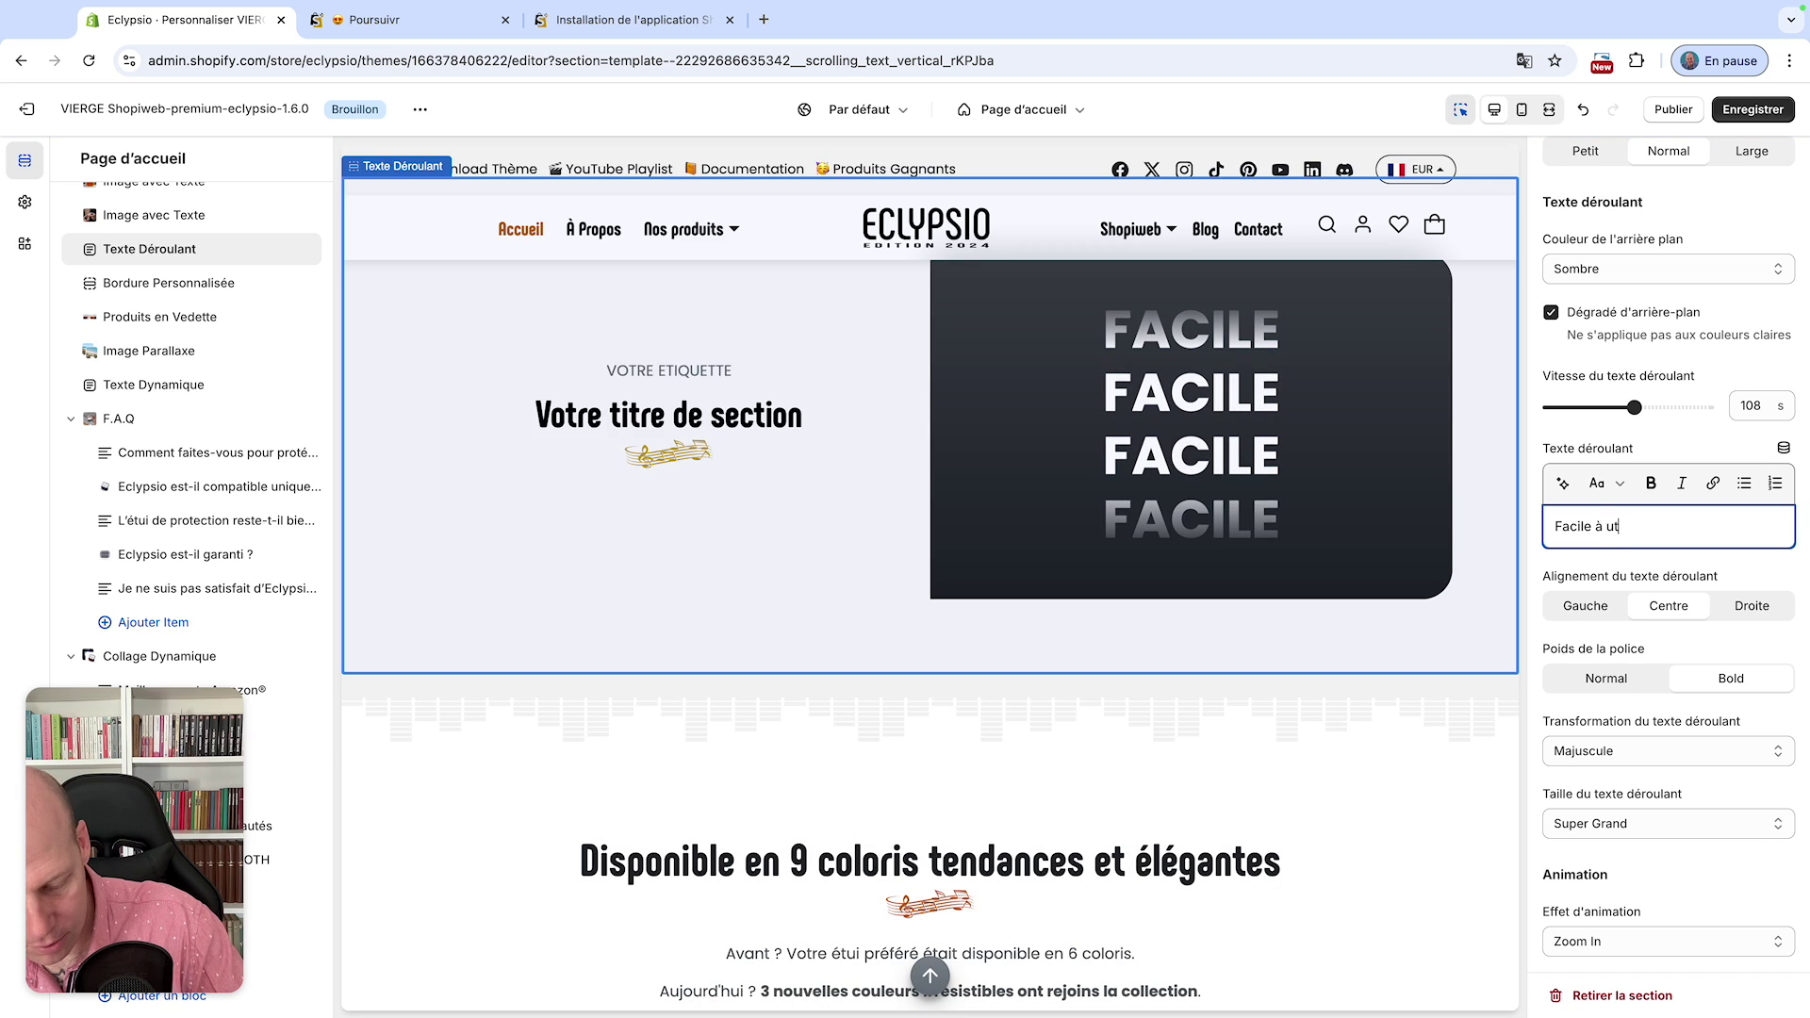
text(iliser.)
key(Return)
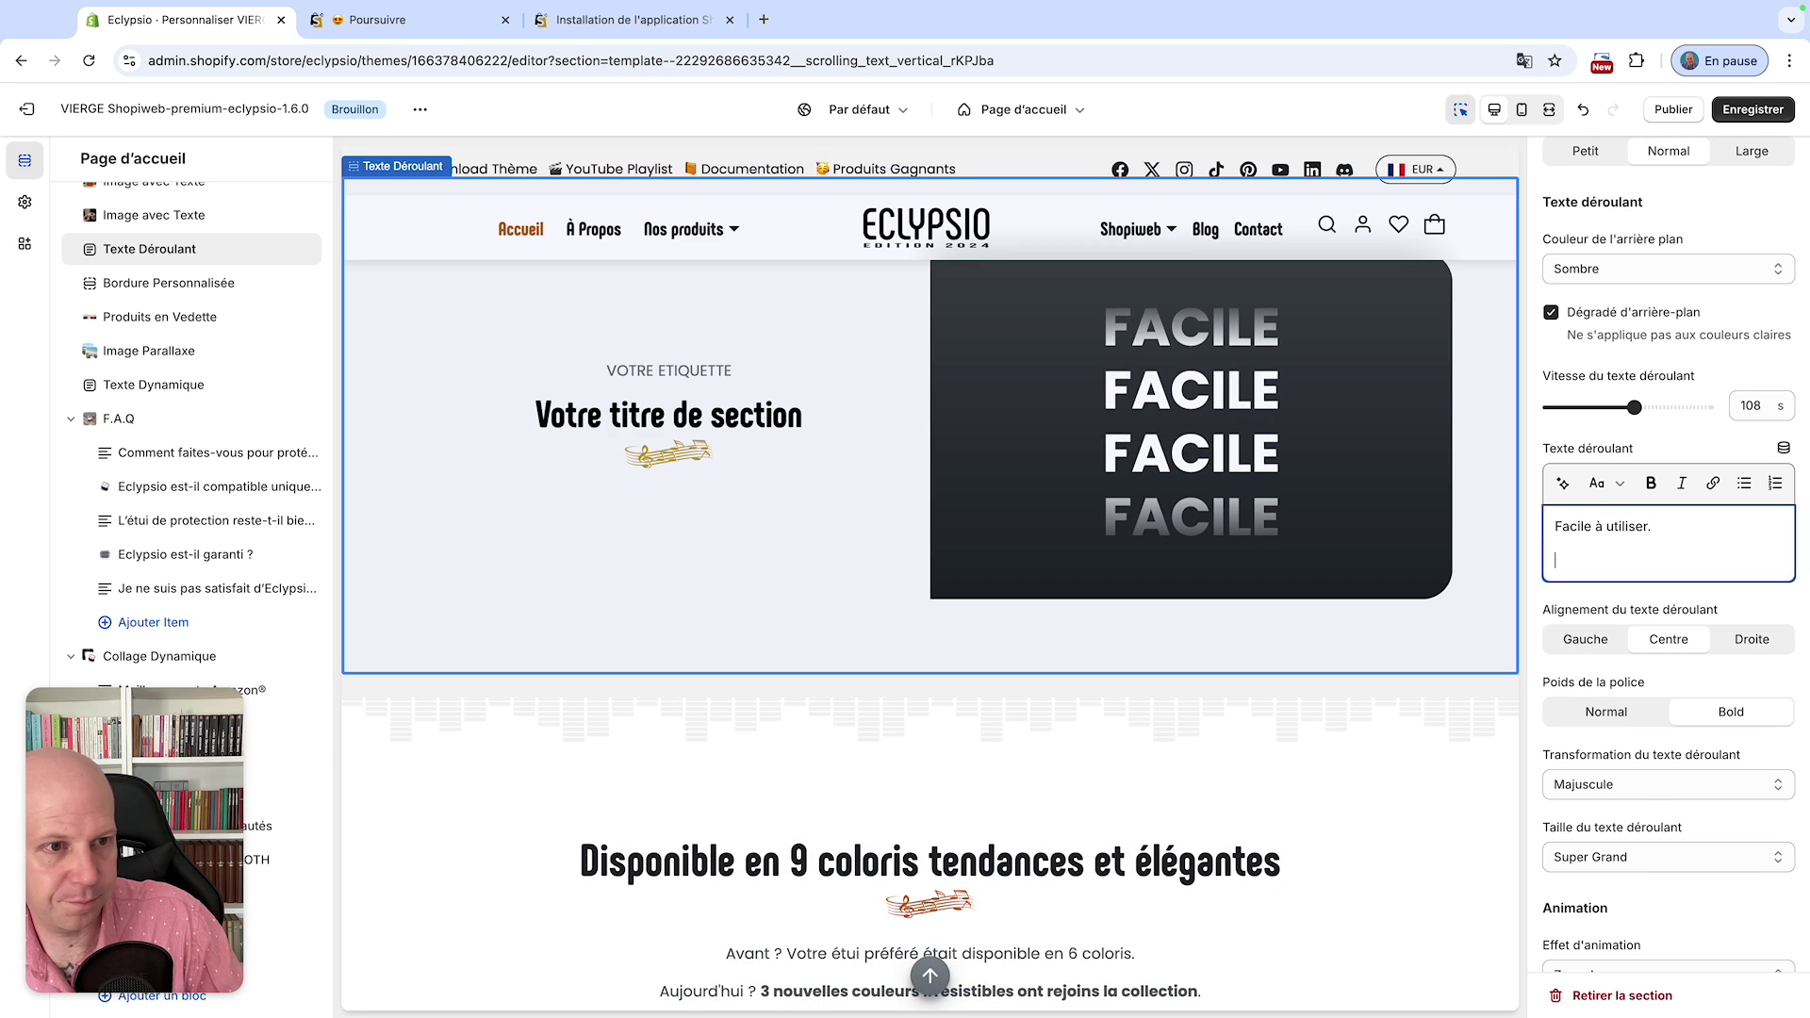
text(100)
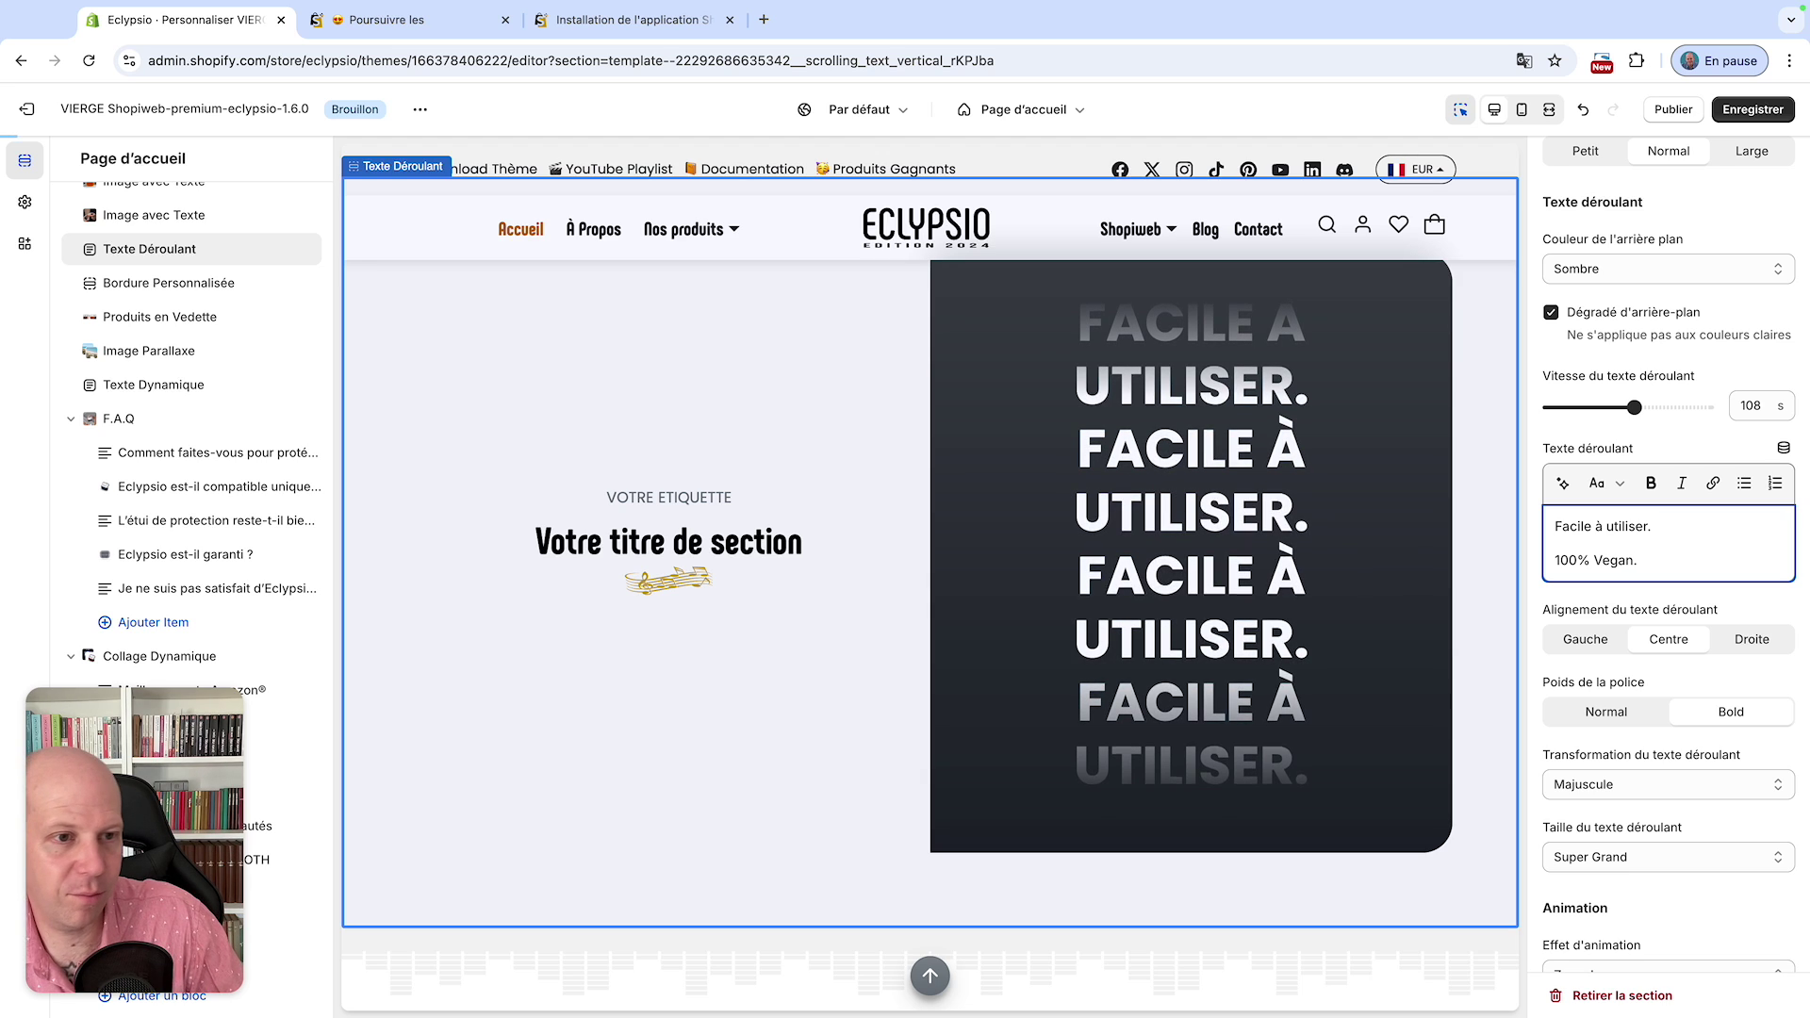
text(% Vegan.)
key(Return)
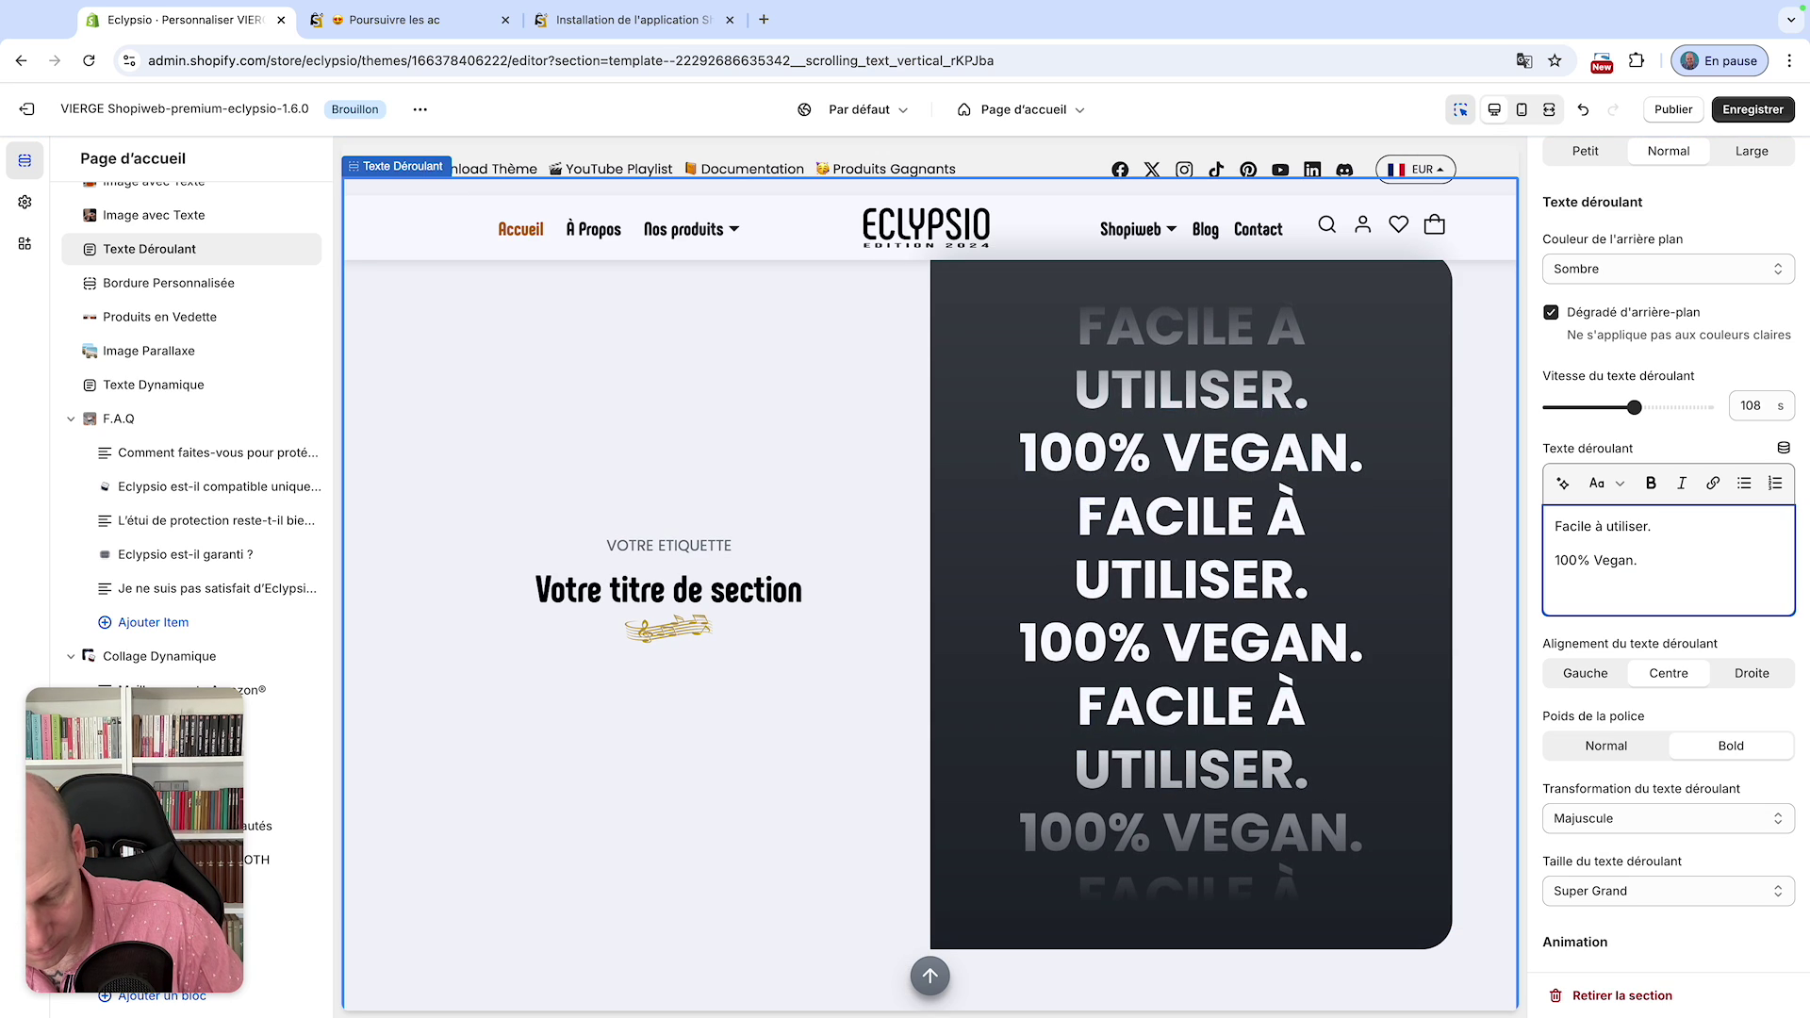
text(Satisfait ou remboursé)
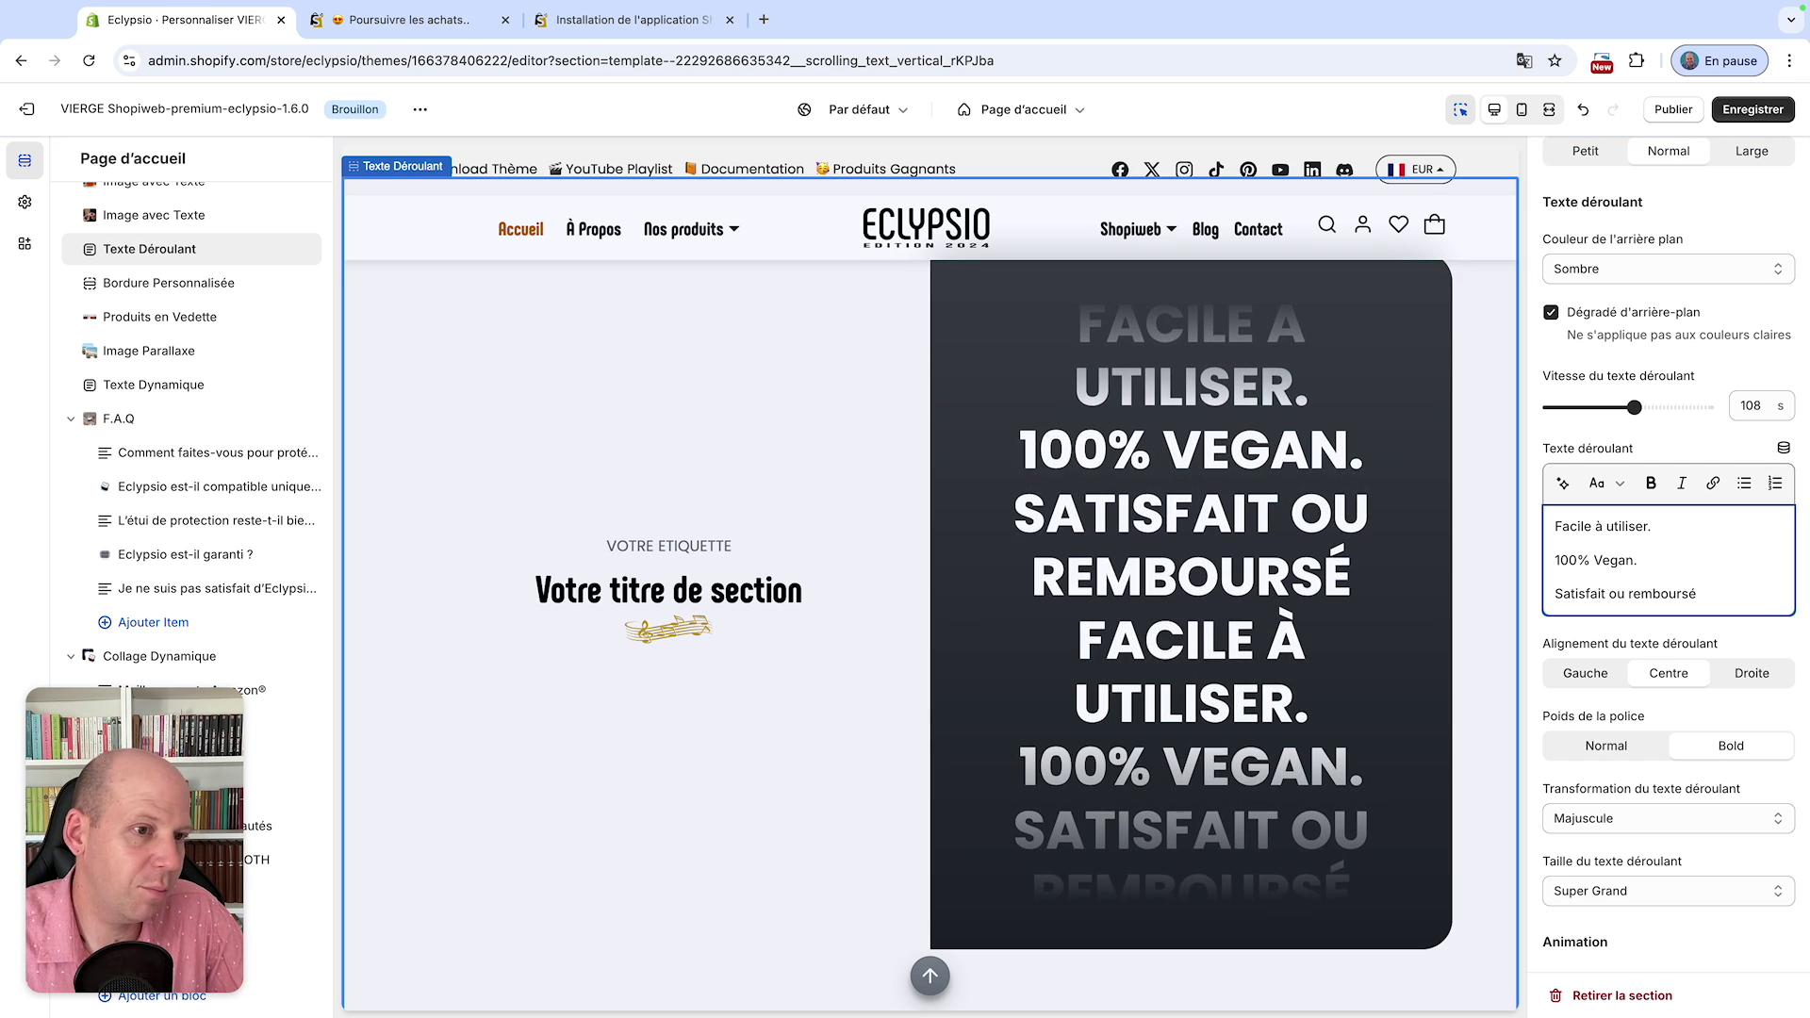
text(.)
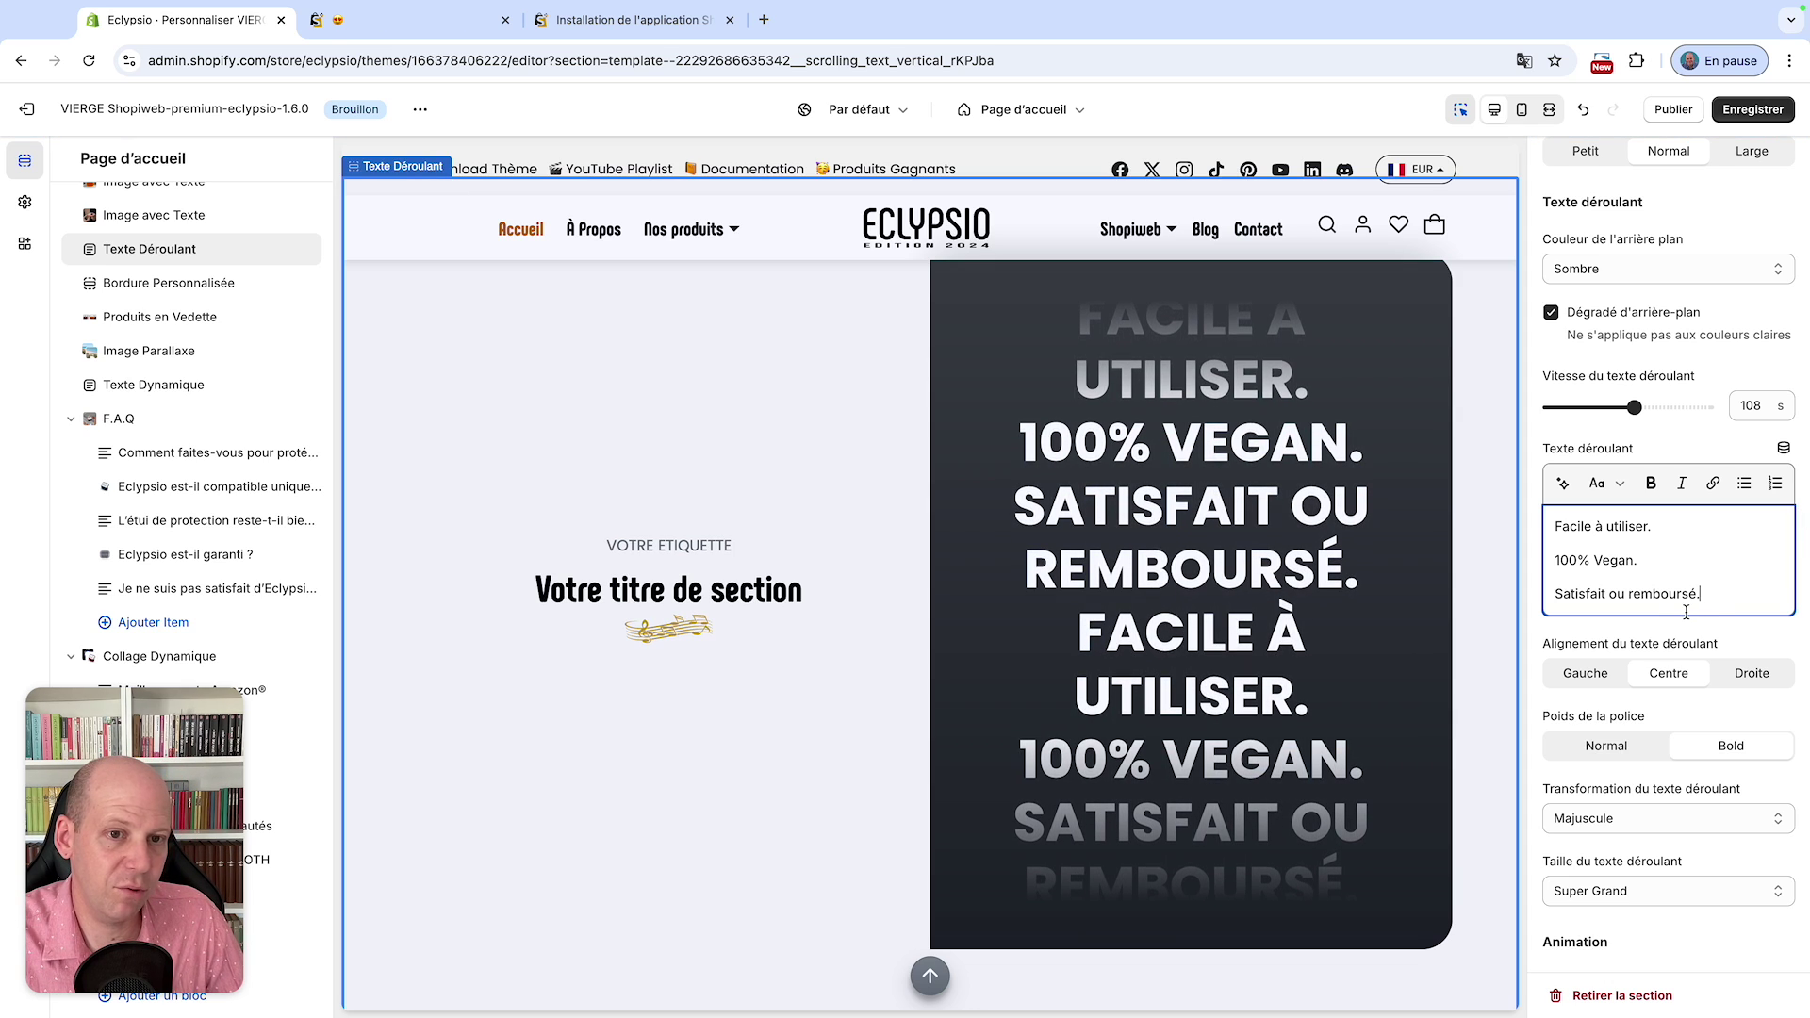
drag(1633, 407, 1648, 406)
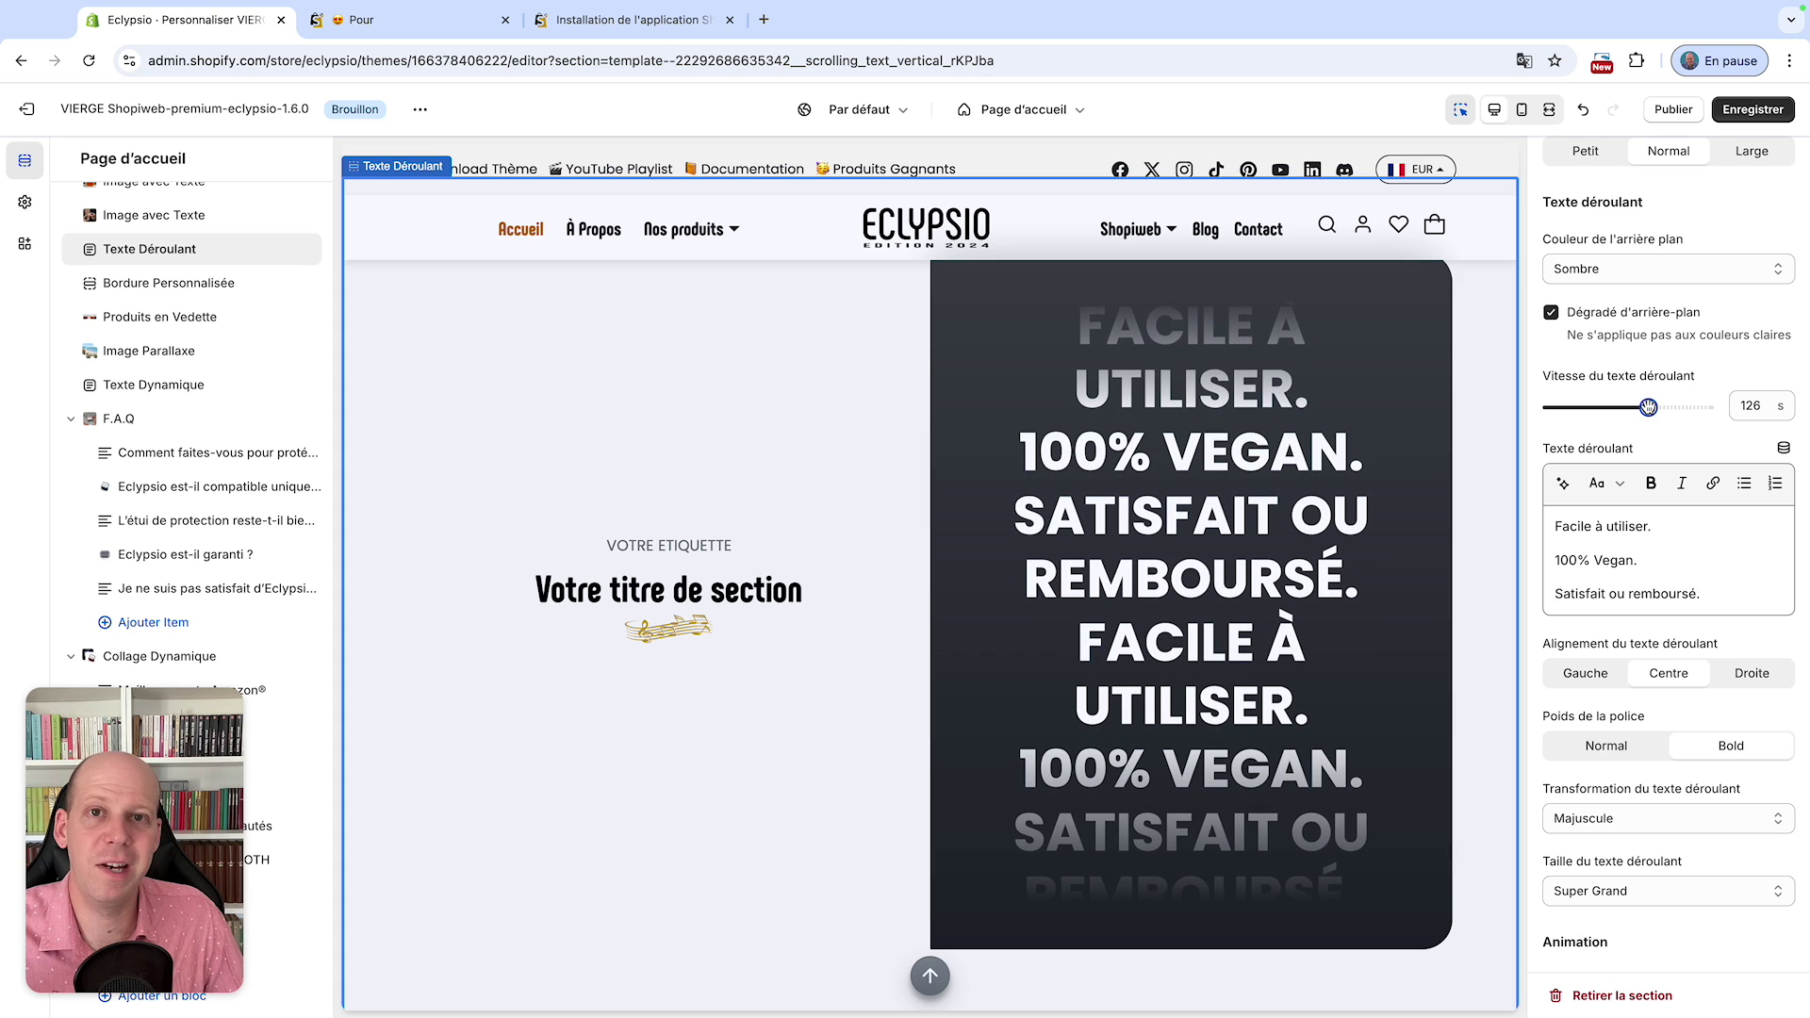
- Examine the home page sections above and below the Texte Déroulant section in the preview
scroll(1278, 462, up, 6)
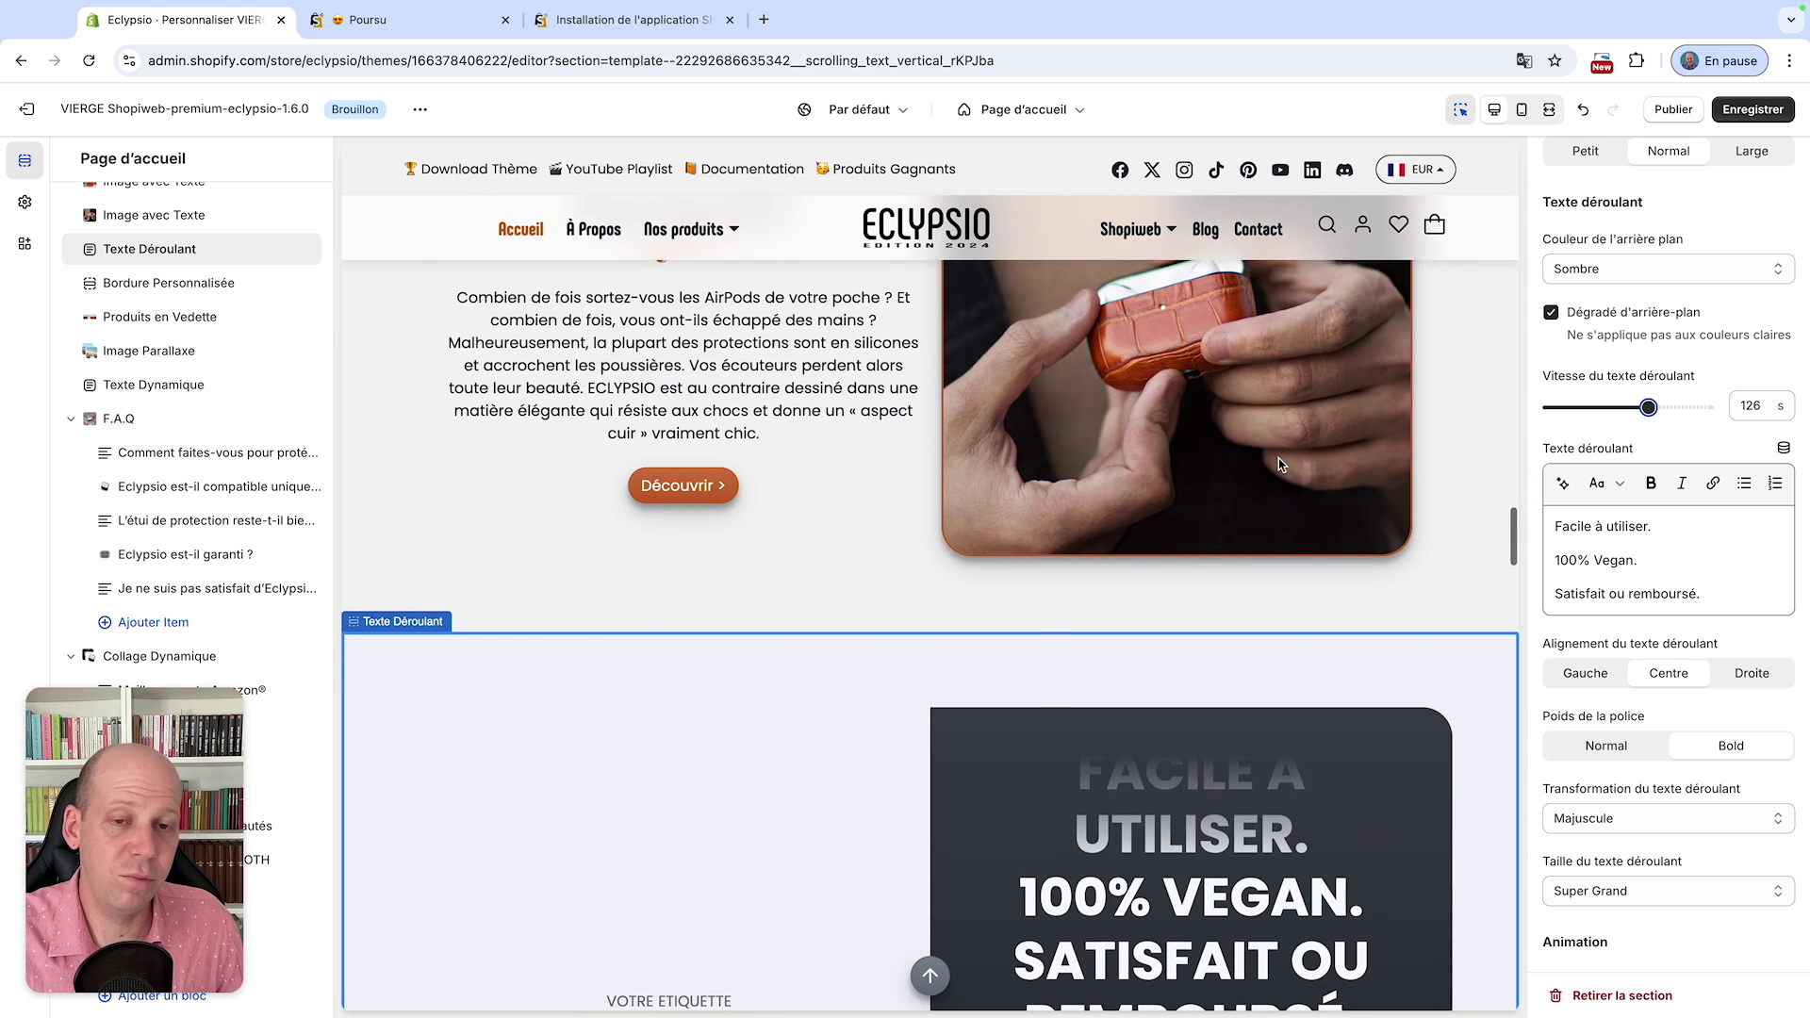
scroll(1278, 462, up, 5)
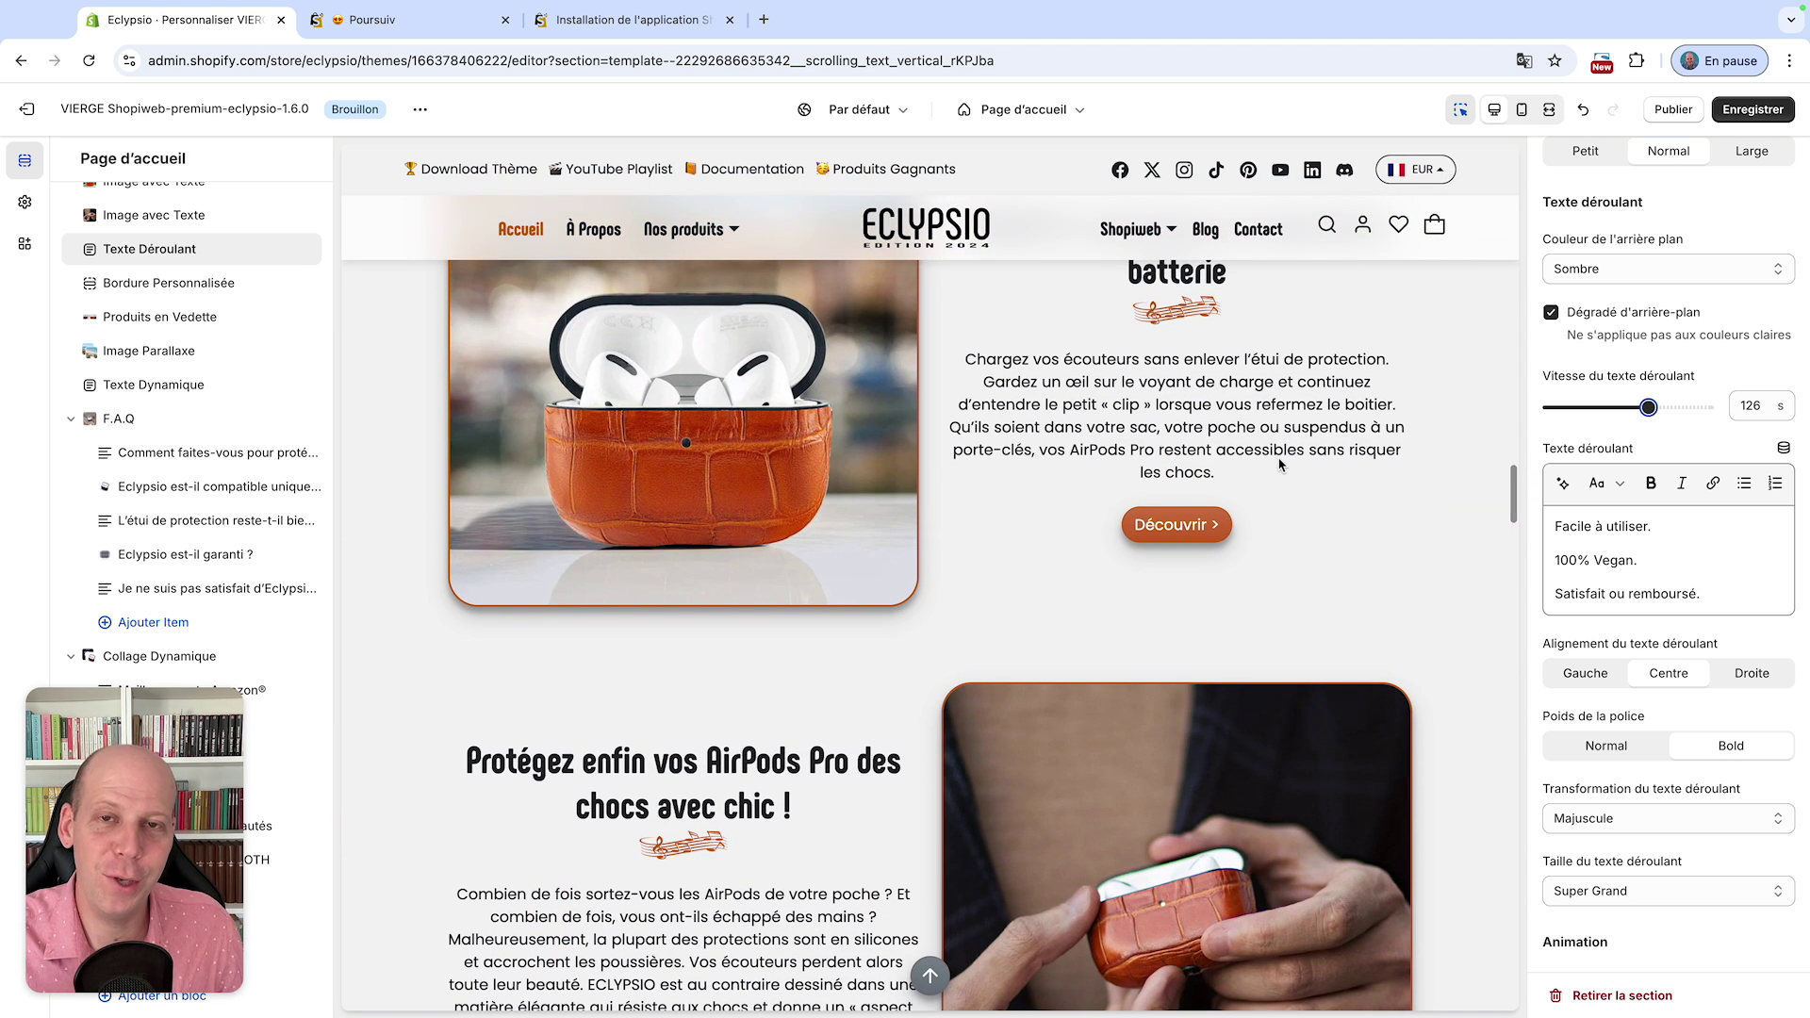
scroll(1278, 462, up, 20)
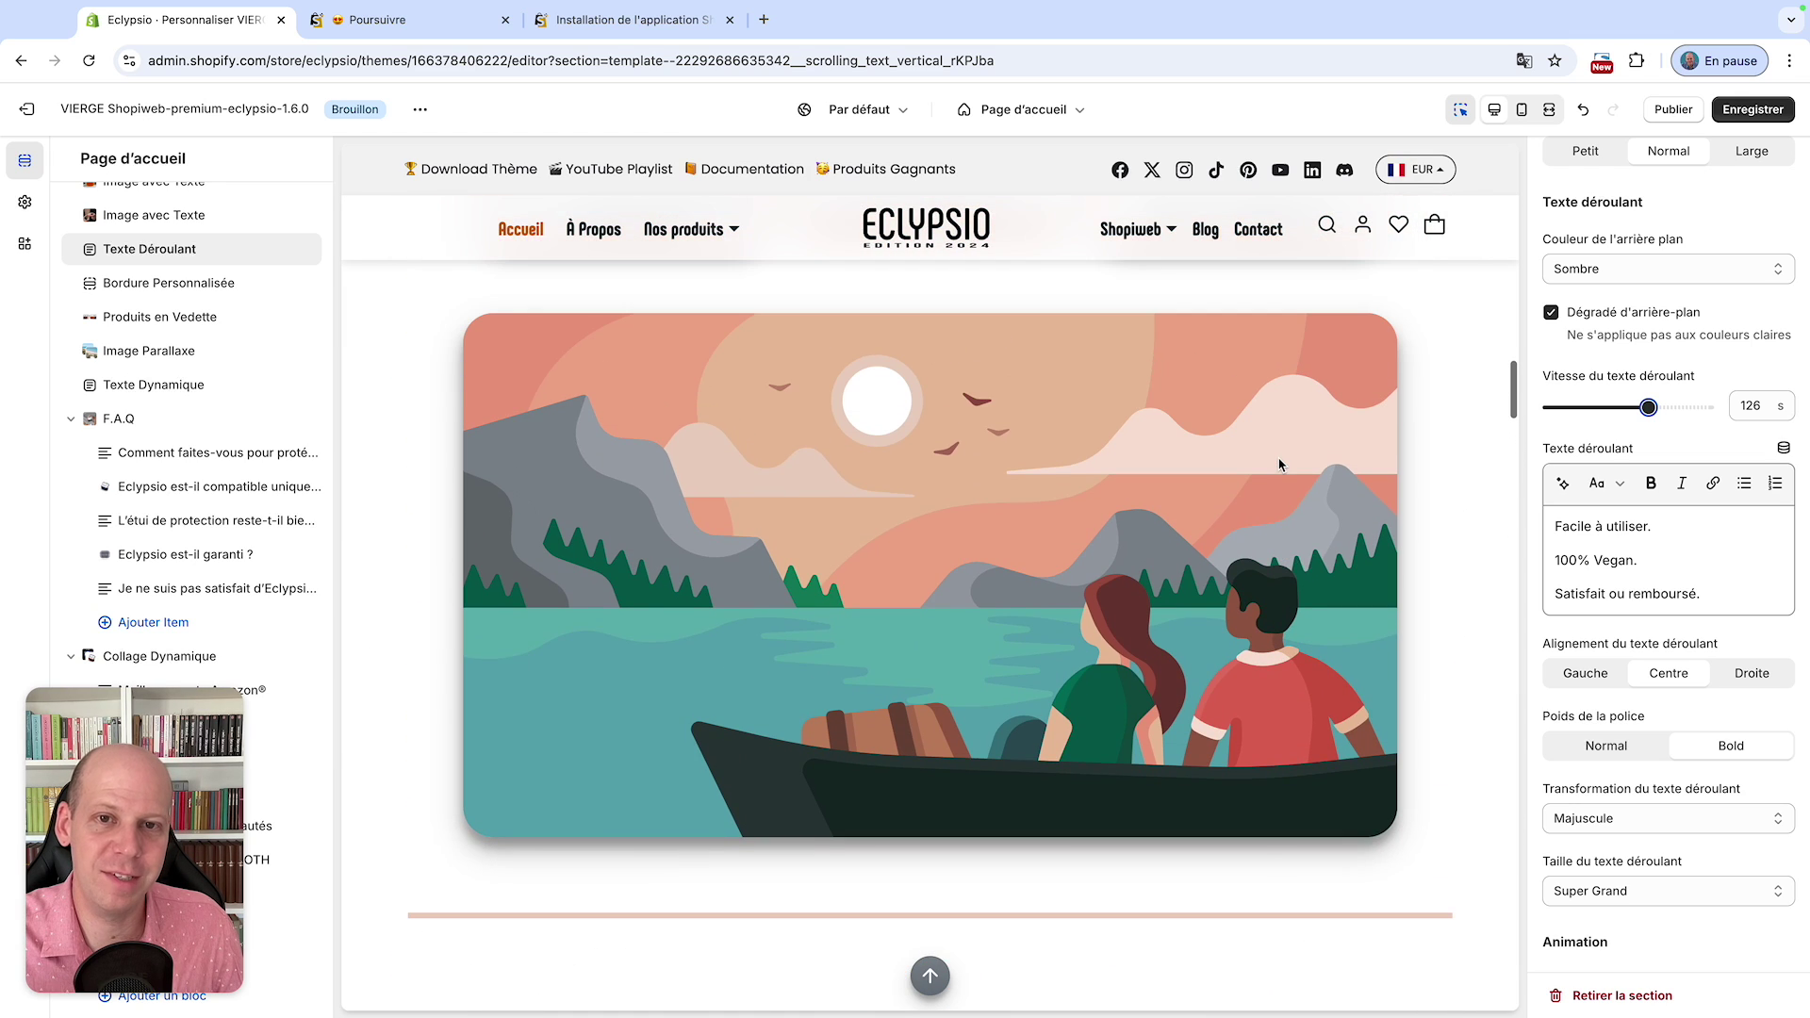
scroll(1280, 469, up, 5)
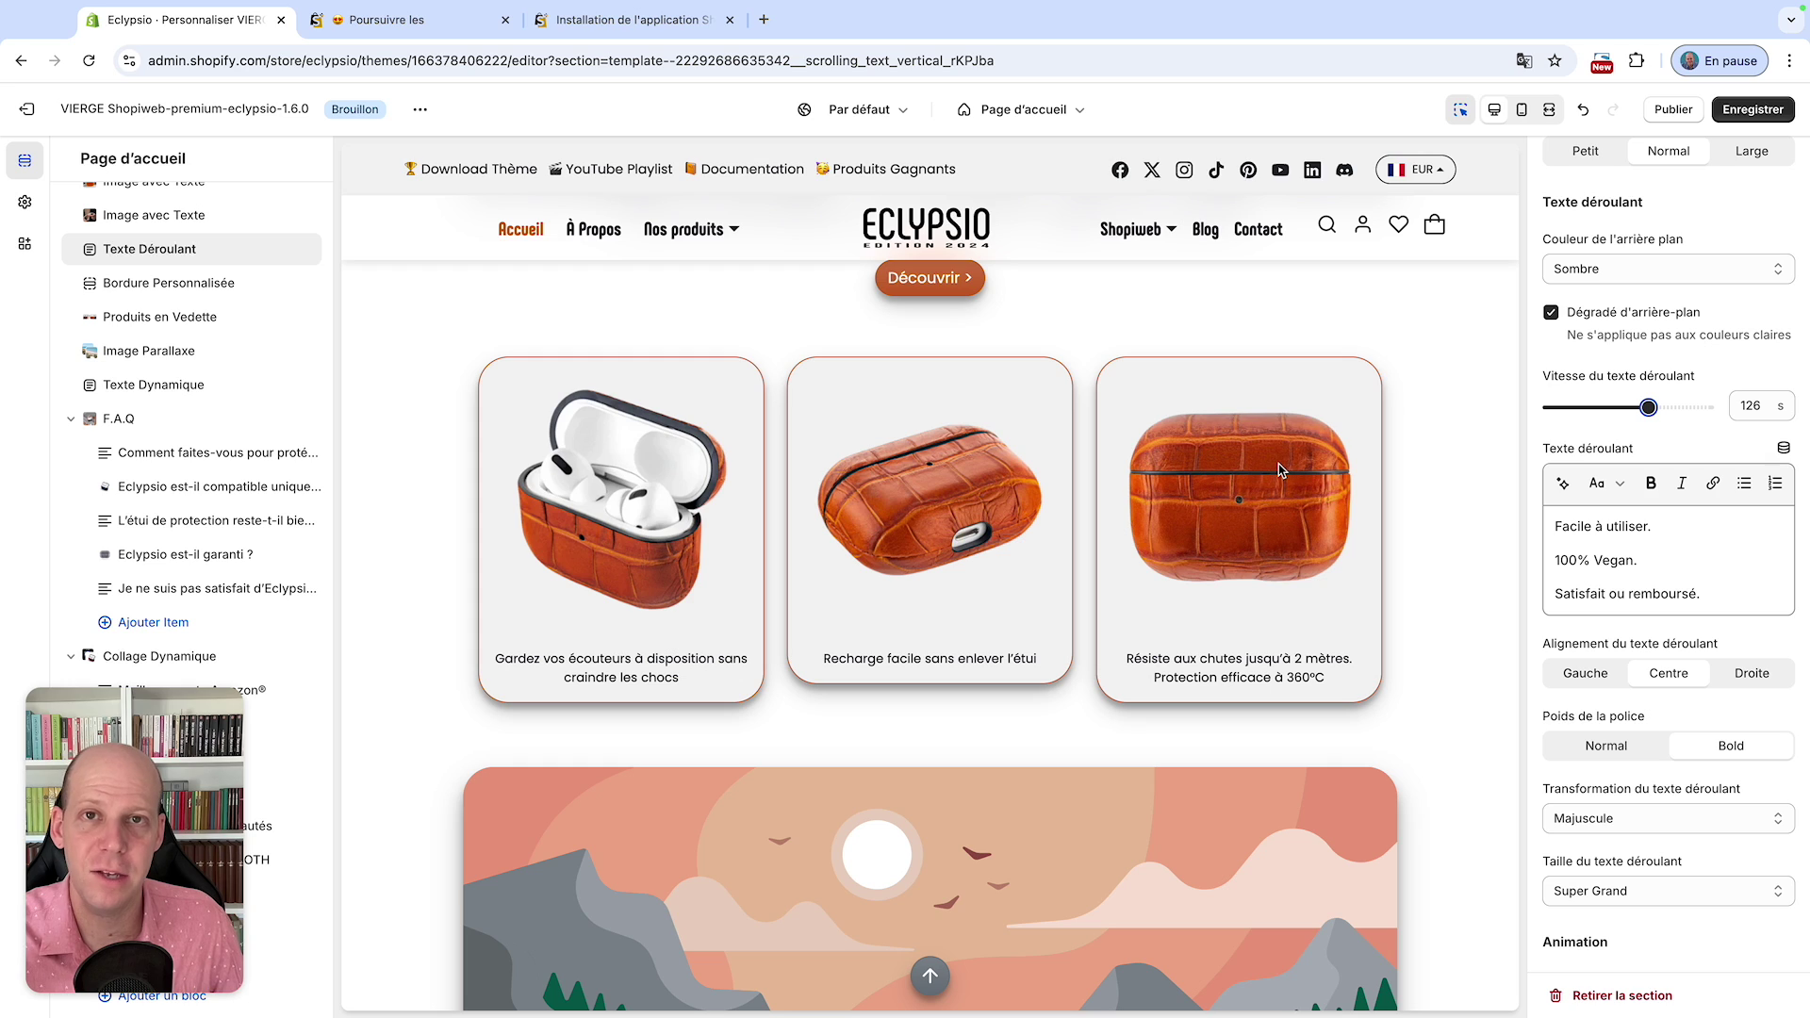
scroll(1278, 470, down, 10)
scroll(1279, 470, down, 15)
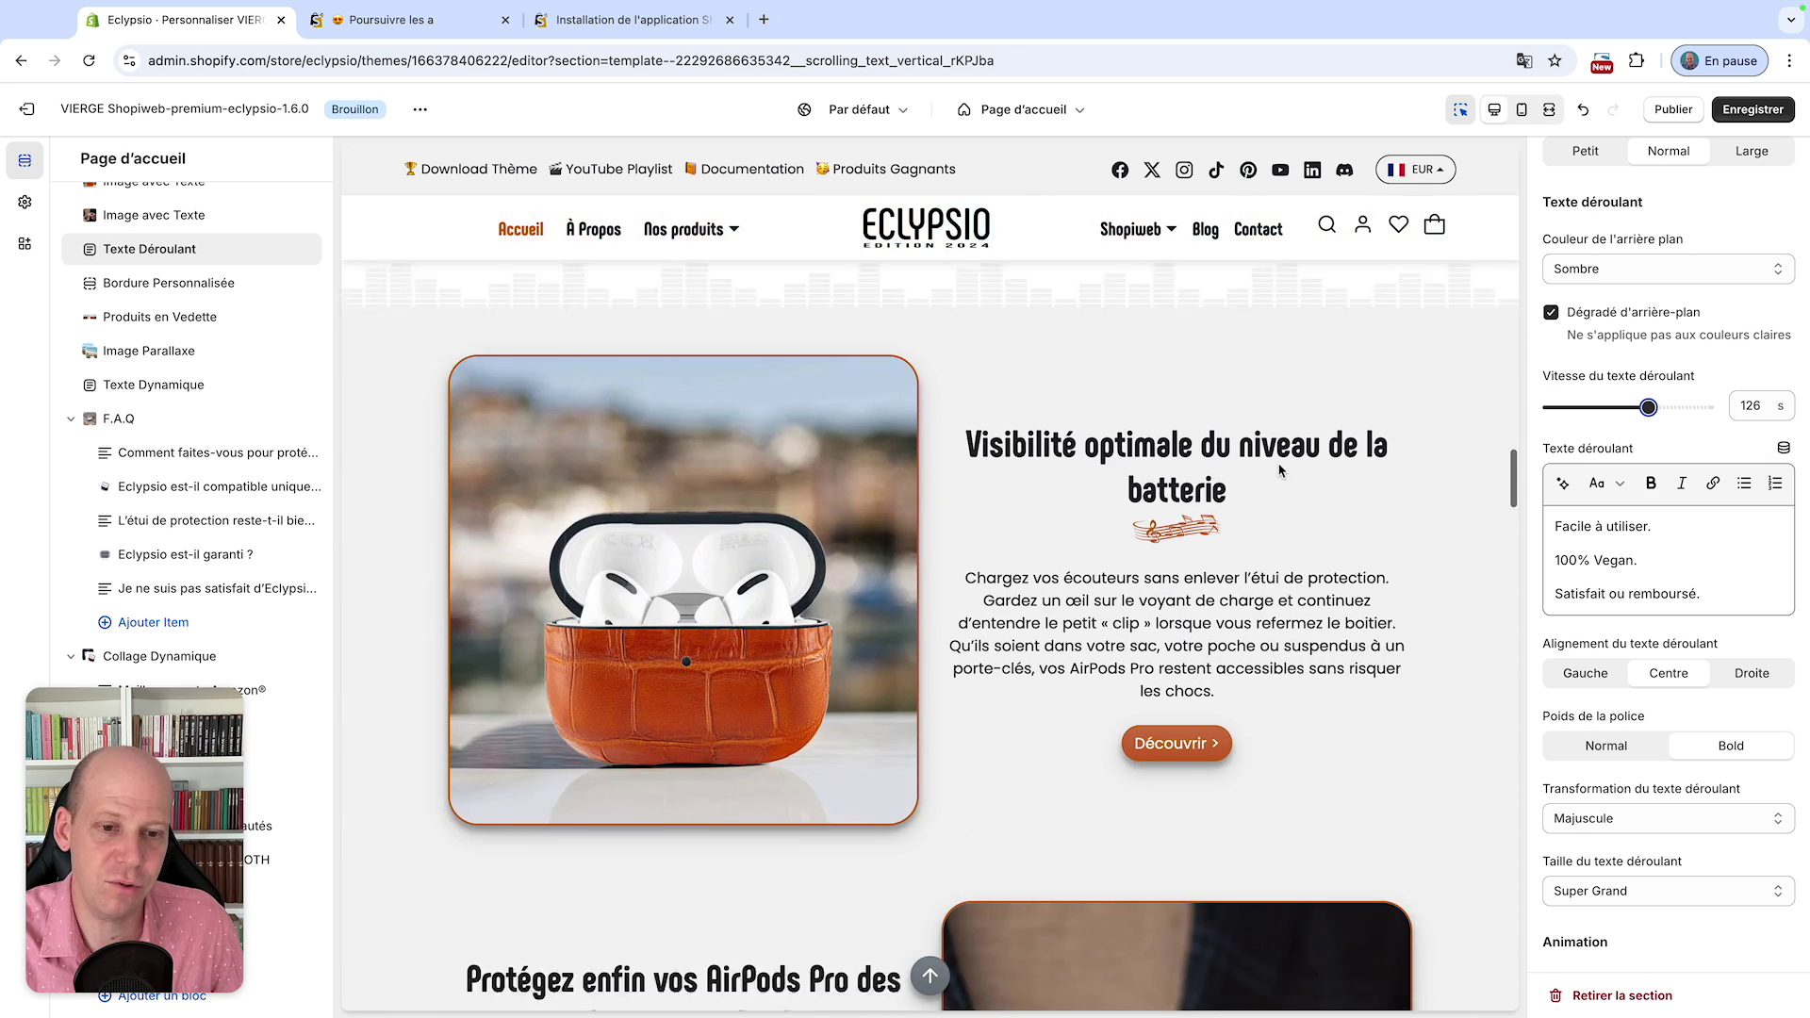
scroll(1280, 468, down, 15)
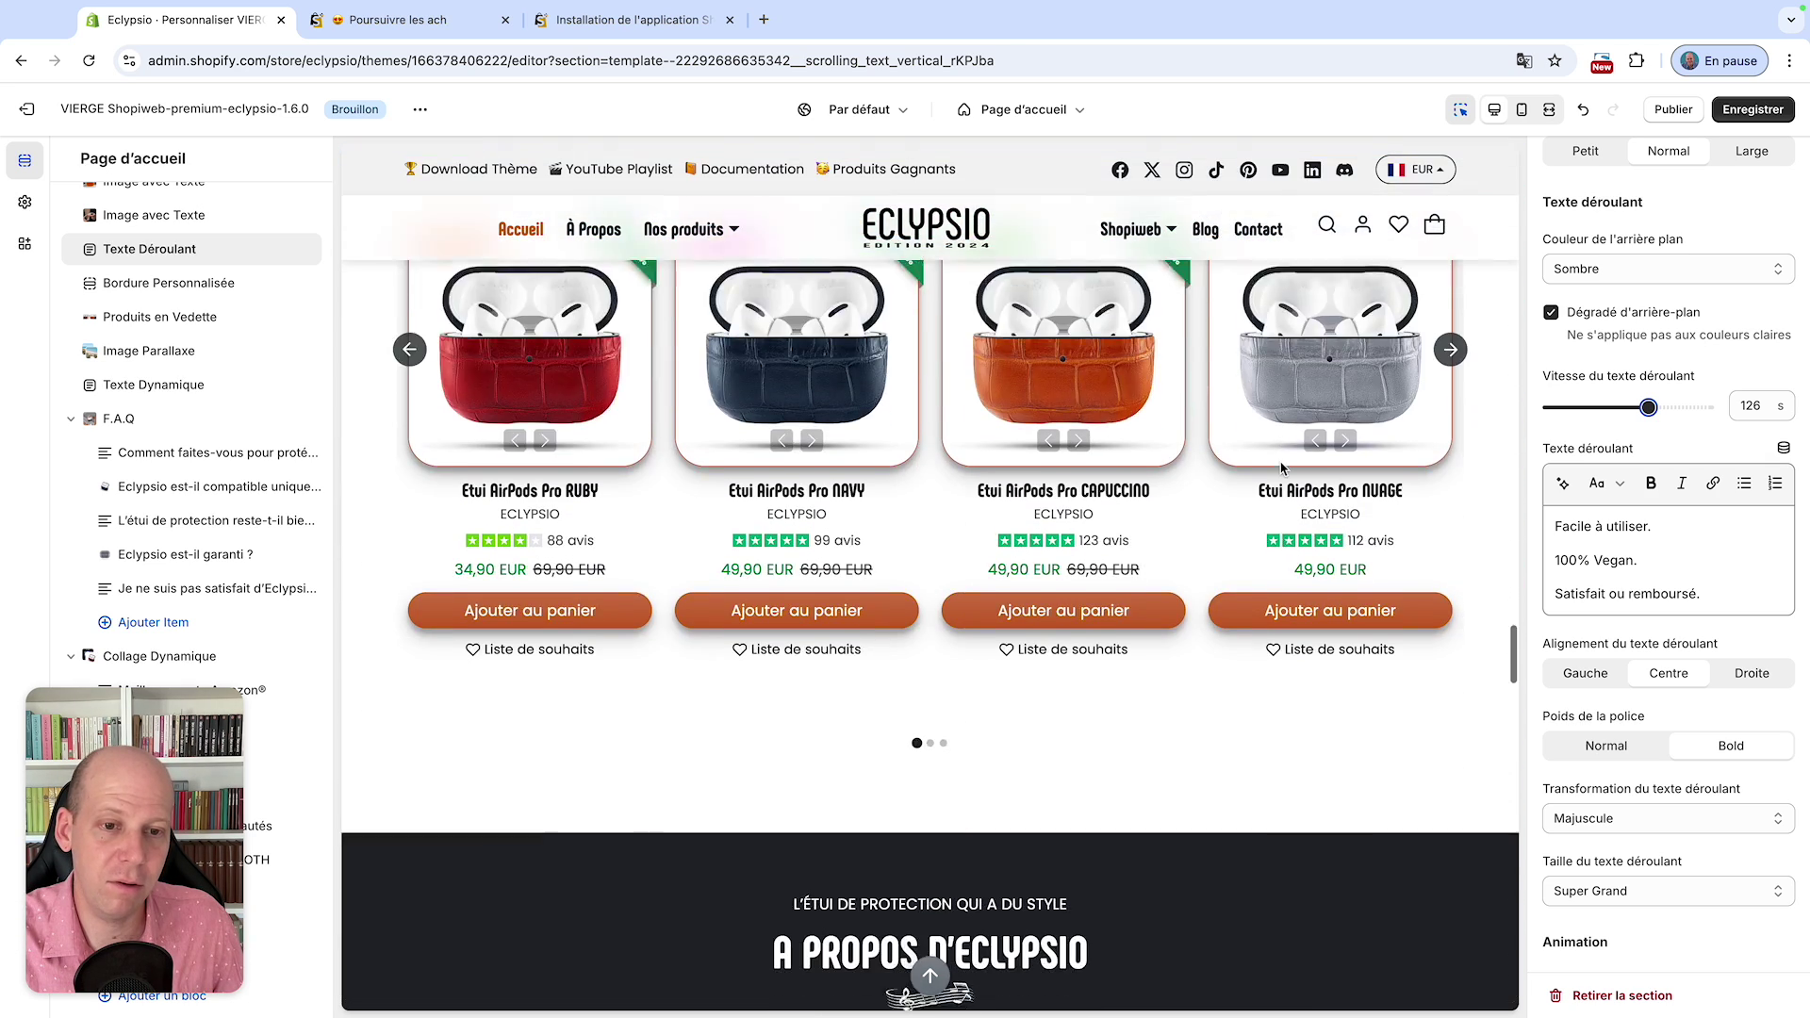
scroll(1280, 468, up, 10)
scroll(1280, 467, up, 2)
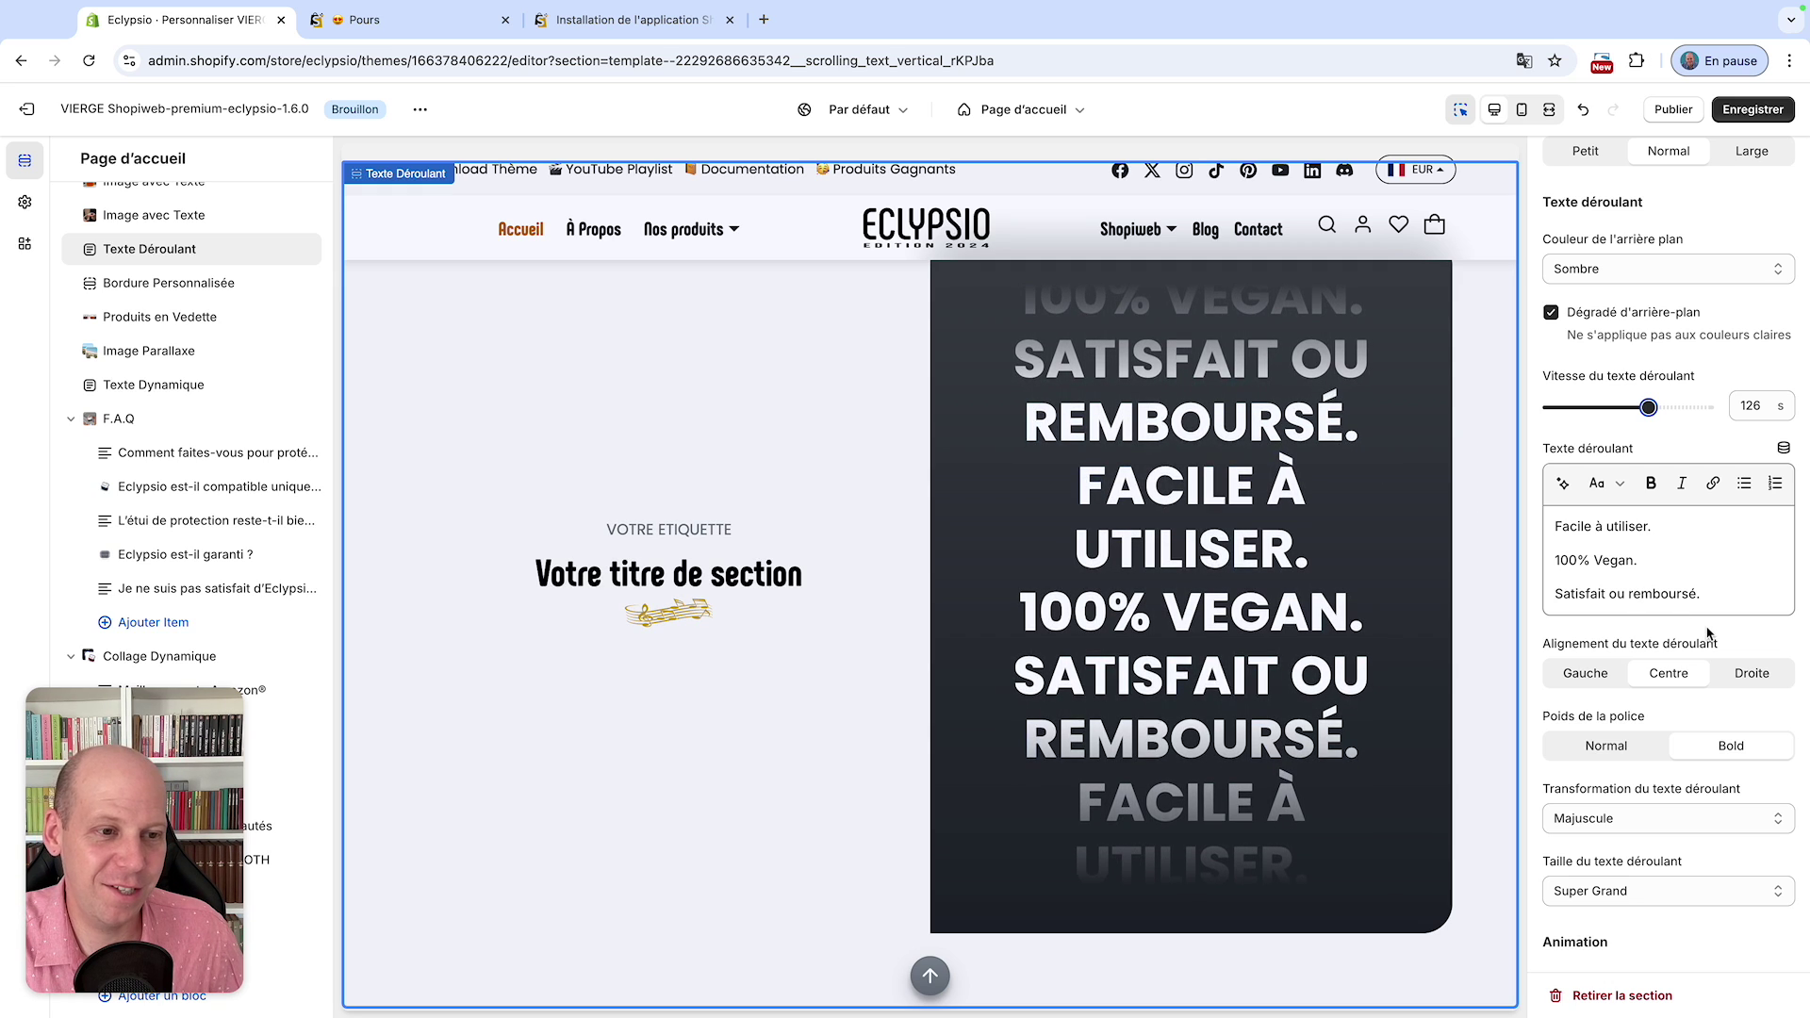
- Try the Droite and Centre alignments for the scrolling text and settle on Gauche
scroll(1708, 634, down, 2)
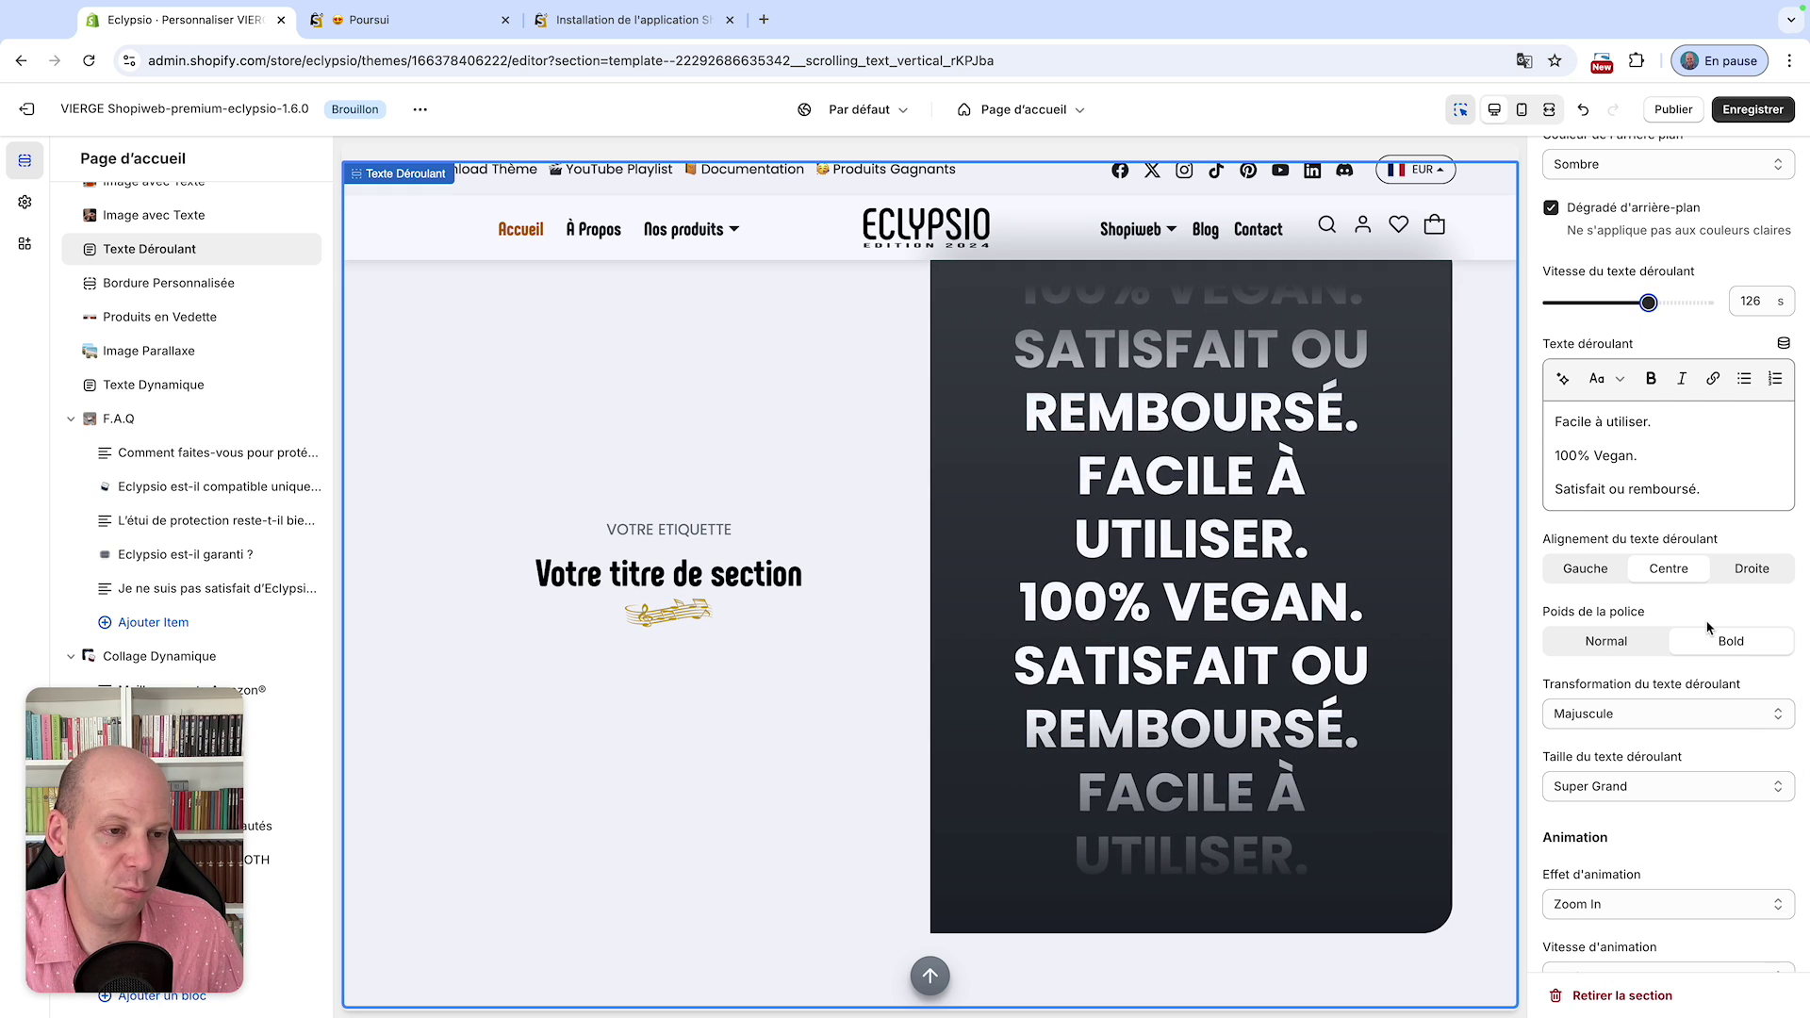
scroll(1708, 626, down, 1)
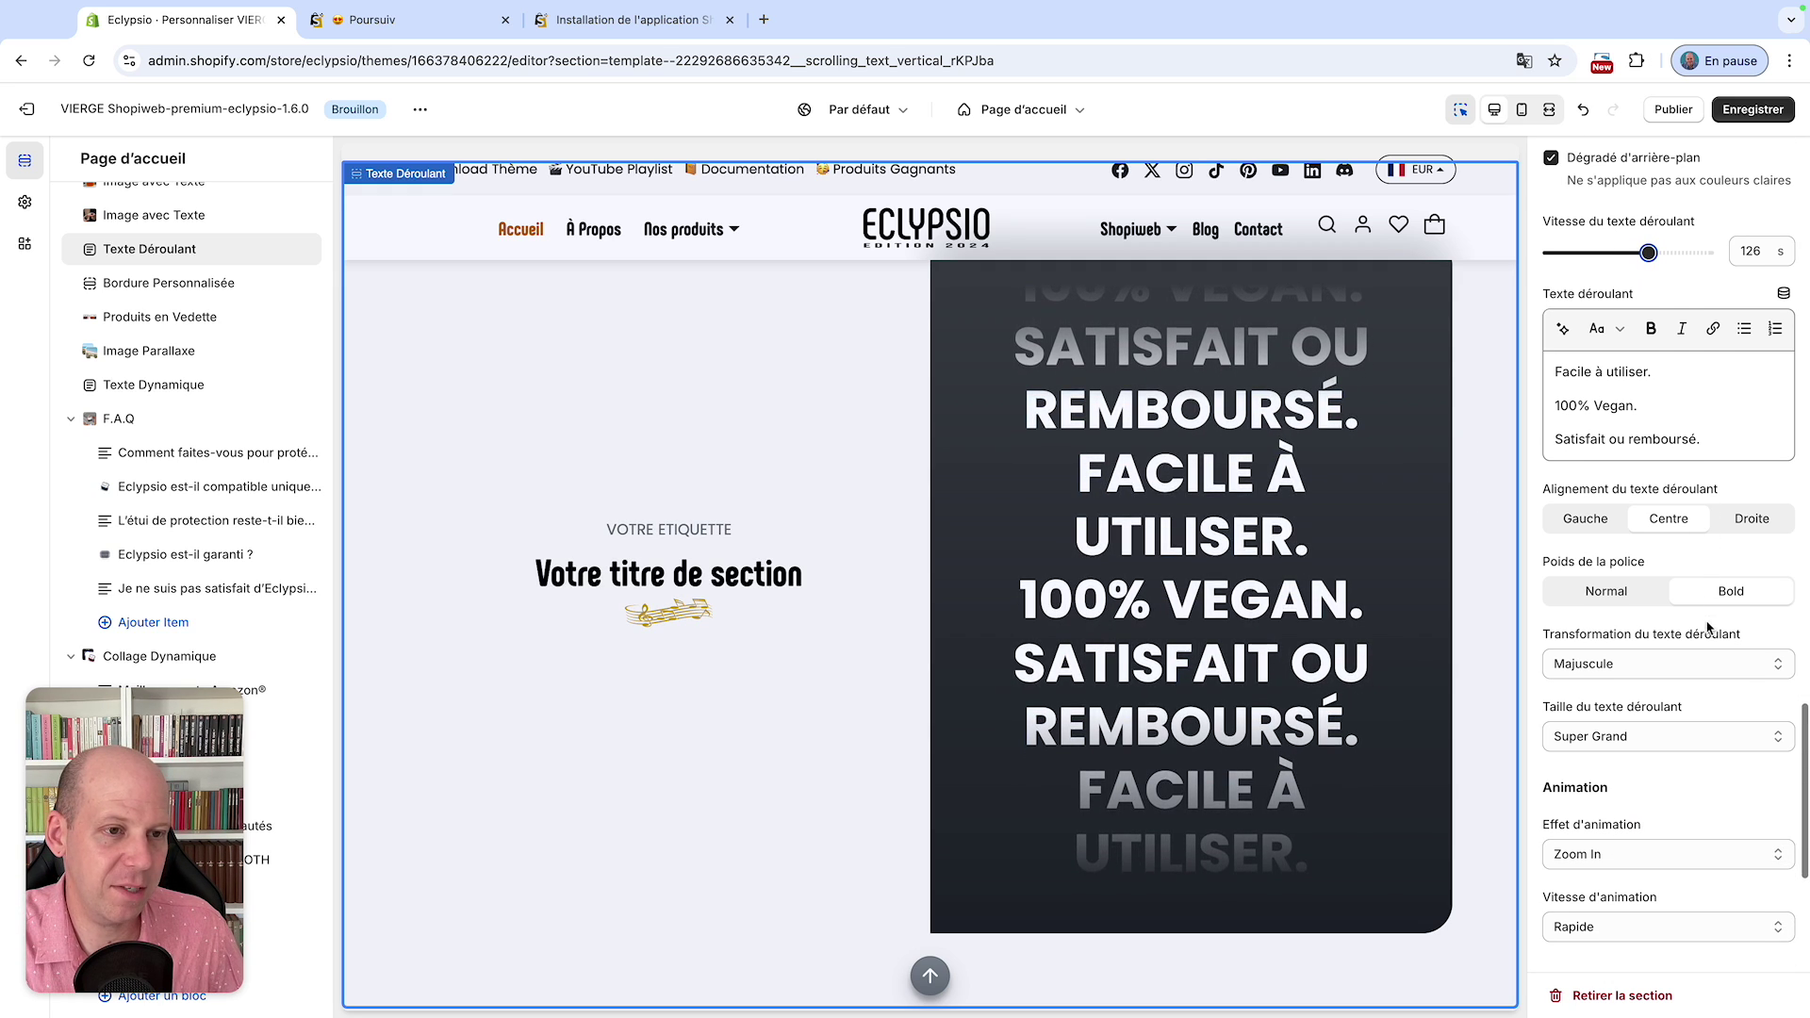
click(1593, 518)
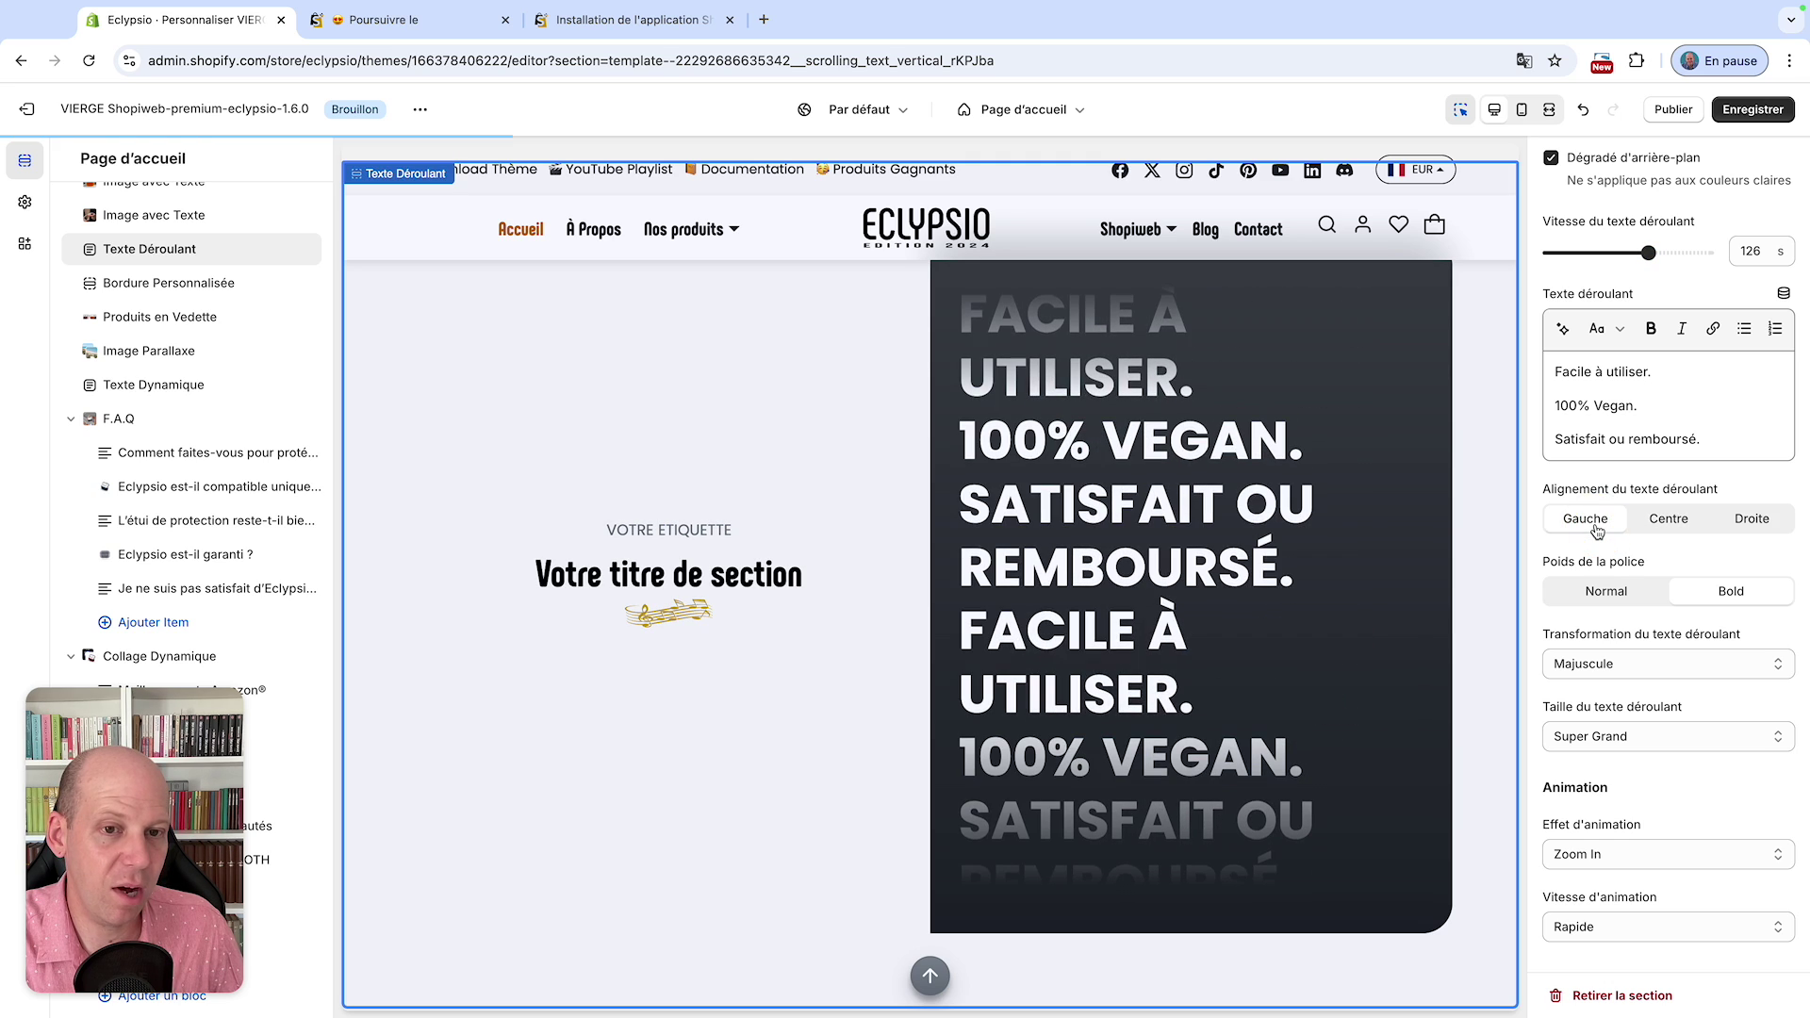
click(1748, 521)
click(1668, 517)
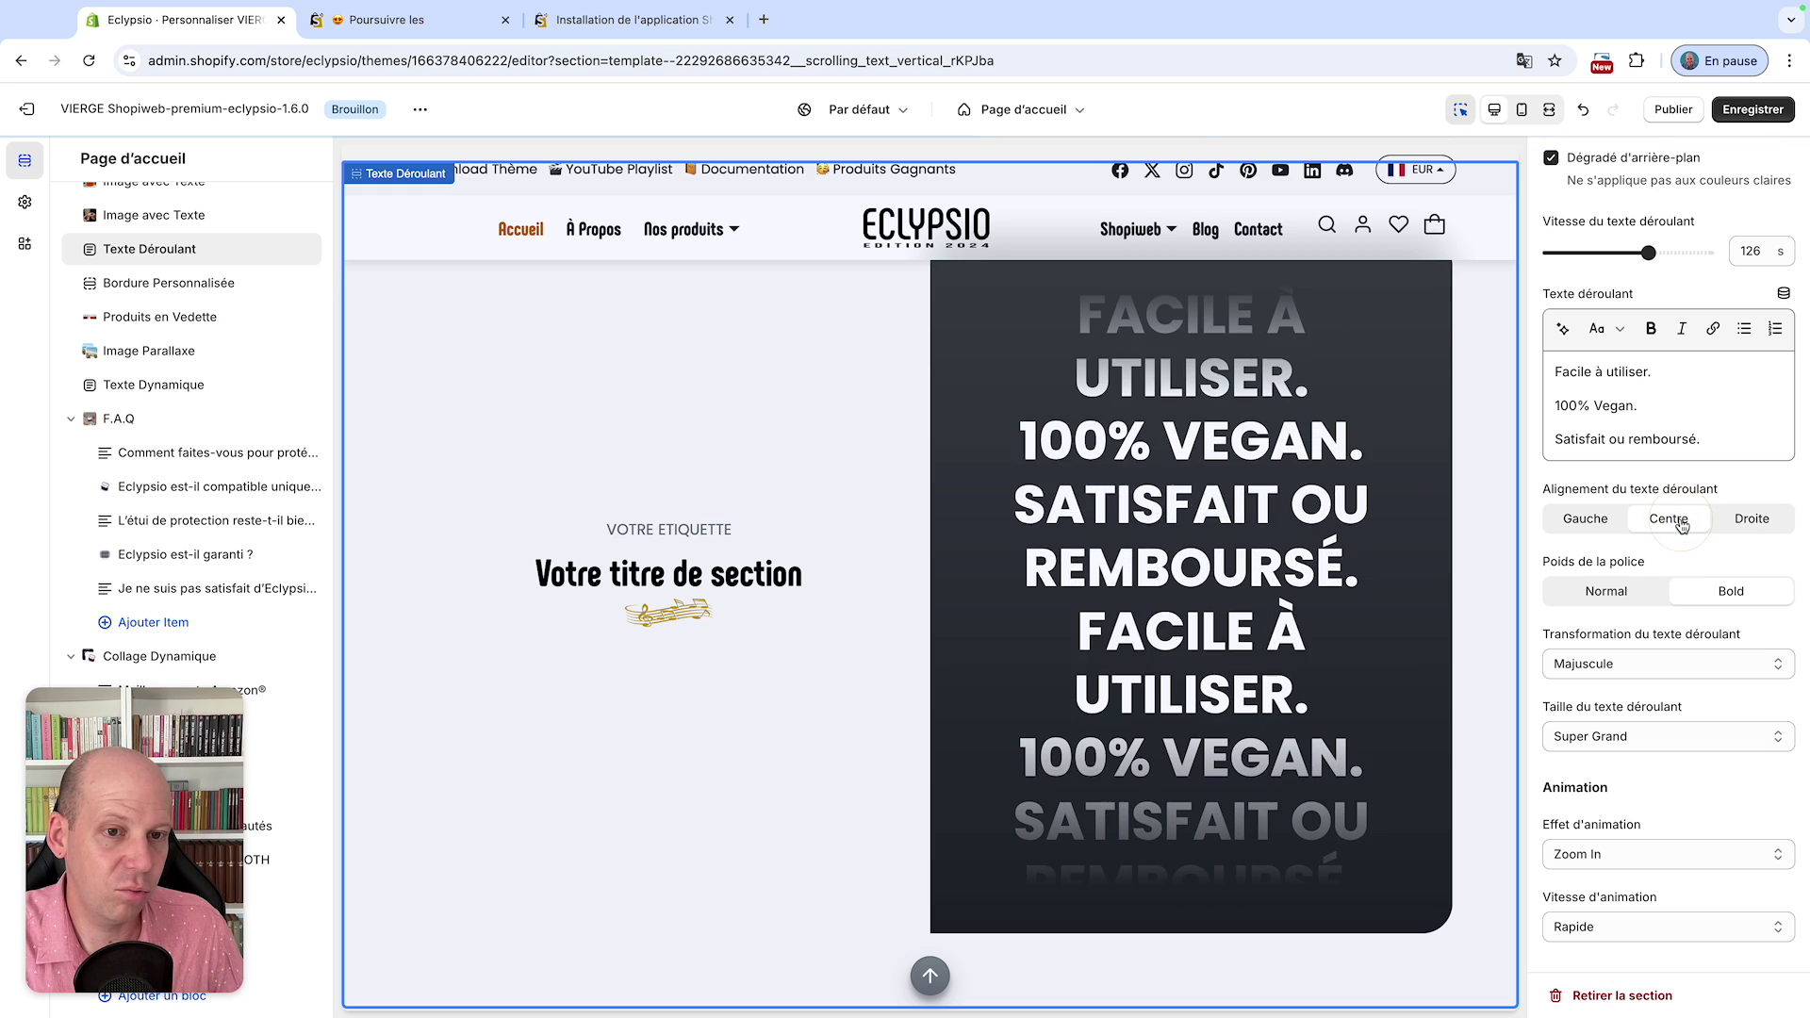
click(1567, 526)
- Try the Normal font weight for the scrolling text and switch back to Bold
scroll(1637, 542, down, 1)
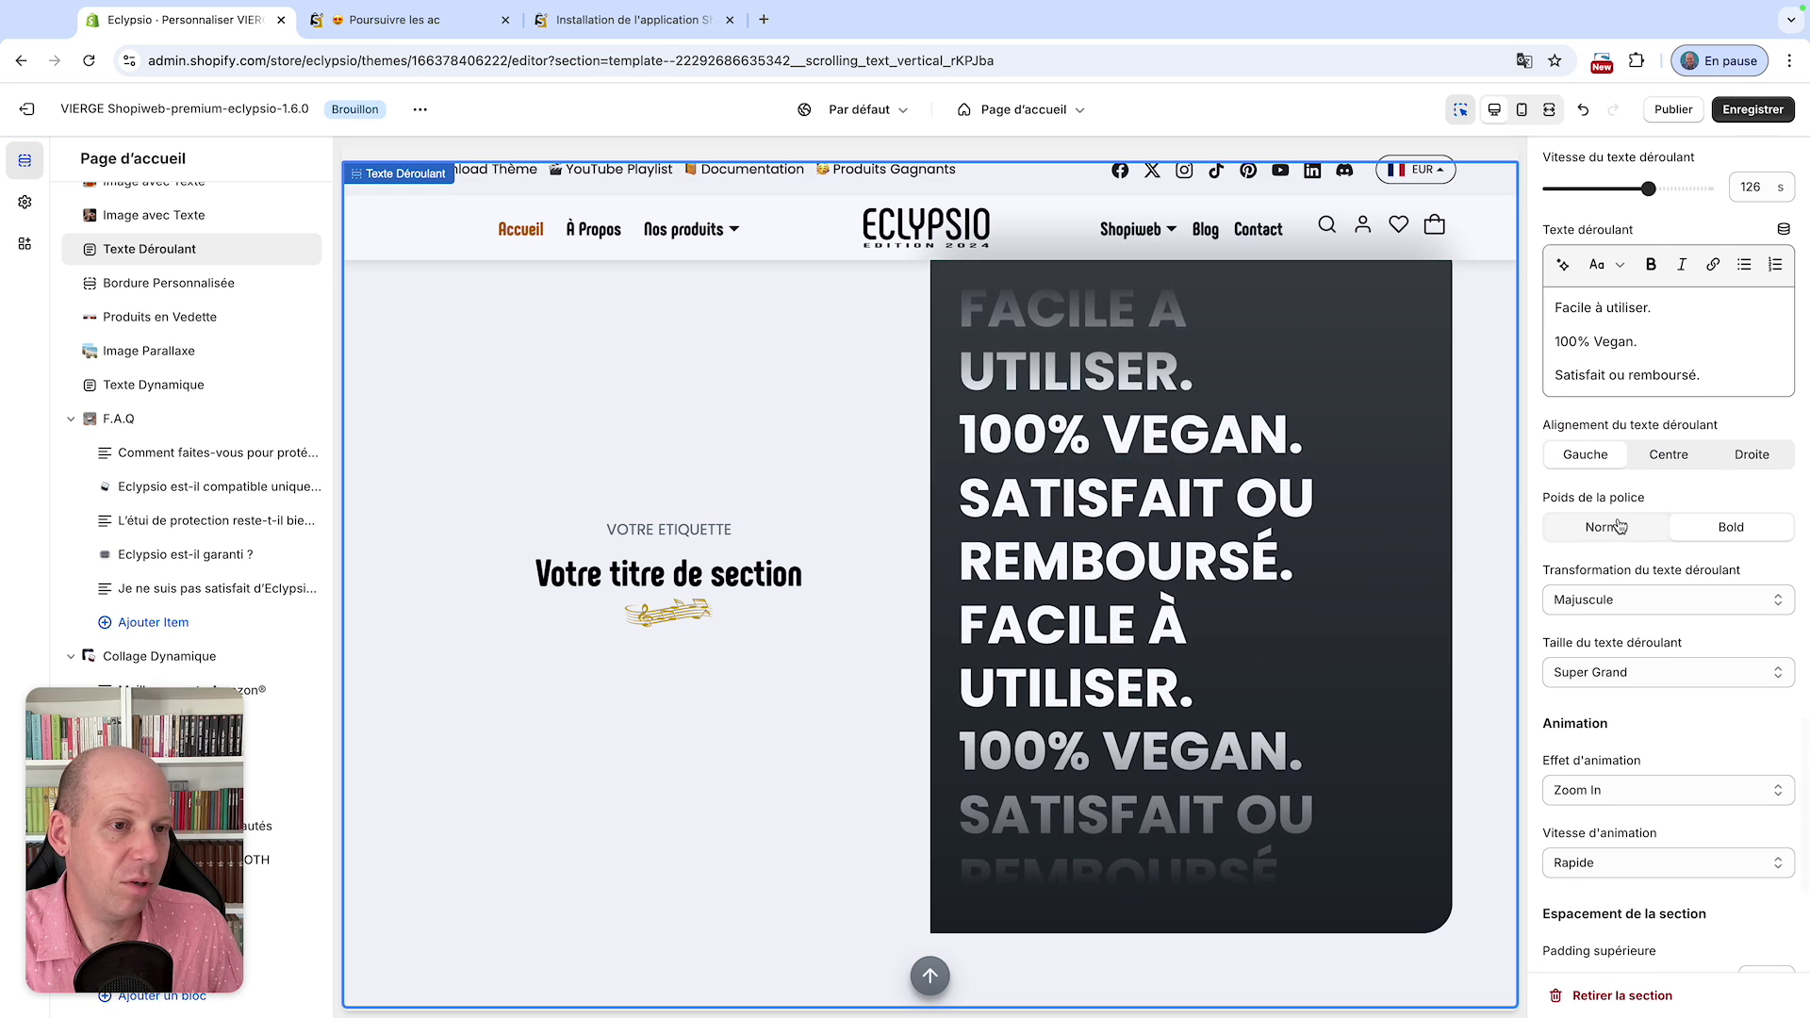
click(1614, 530)
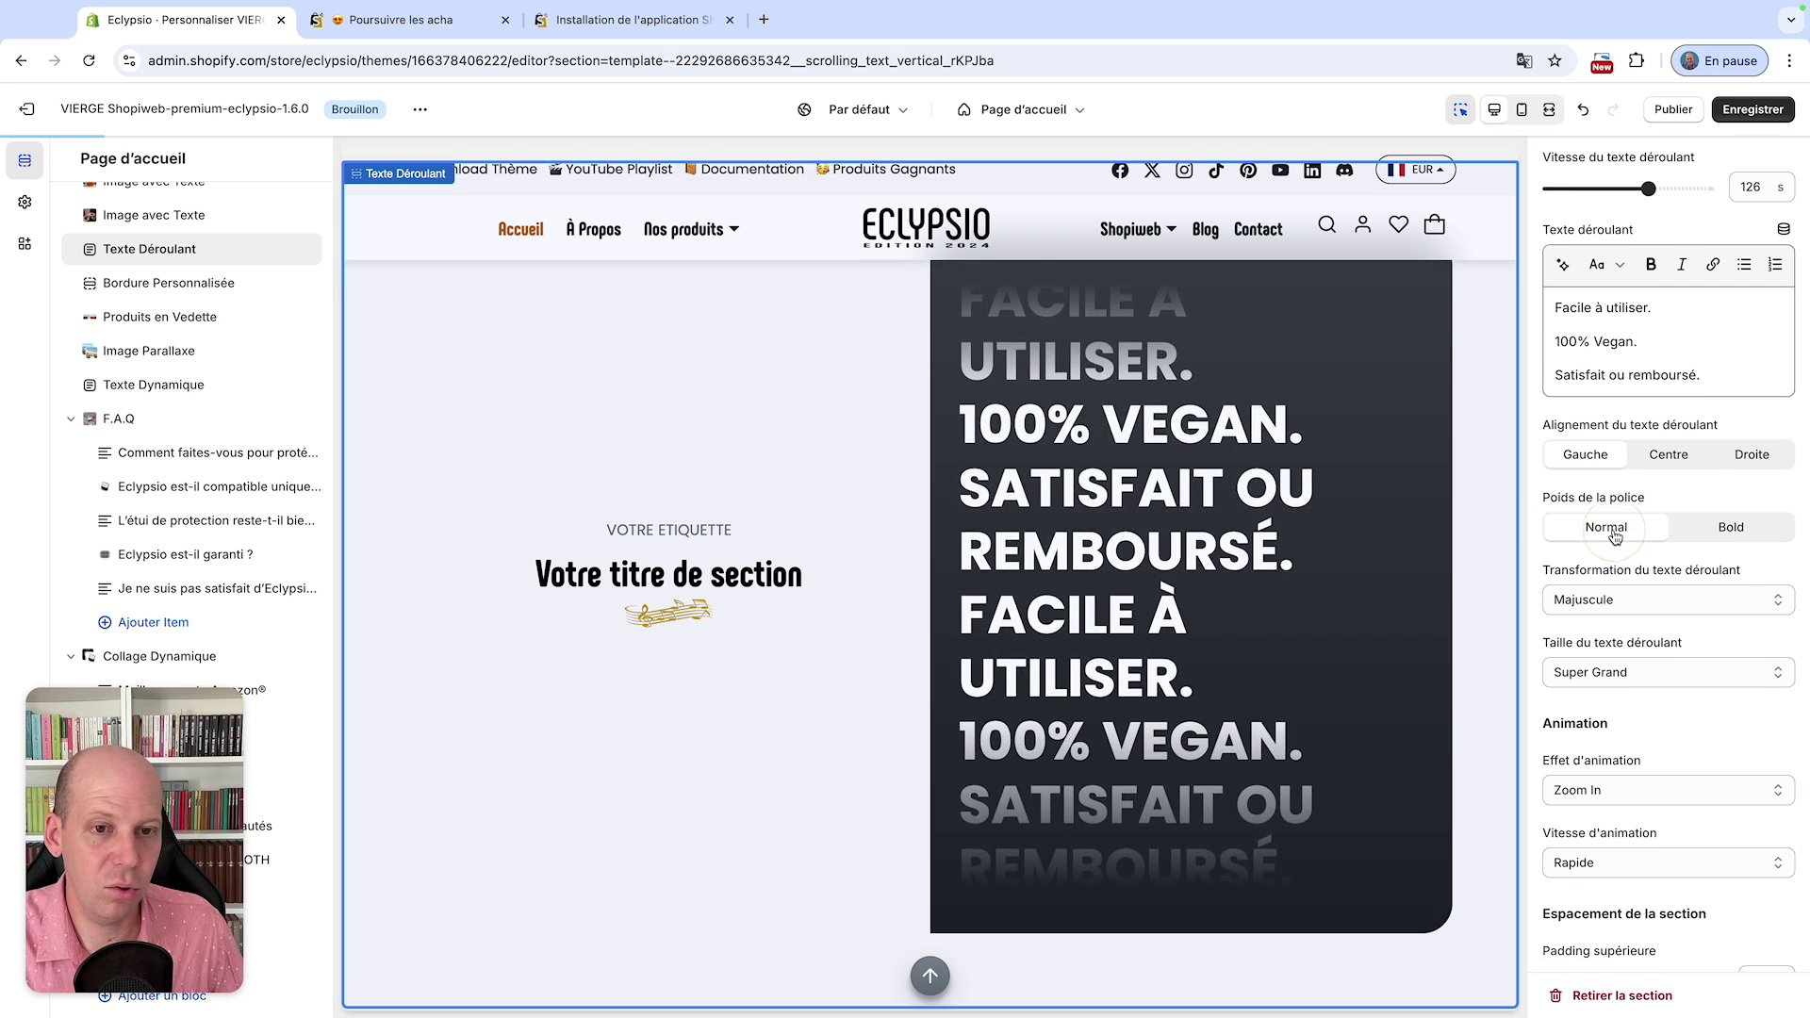
click(1708, 535)
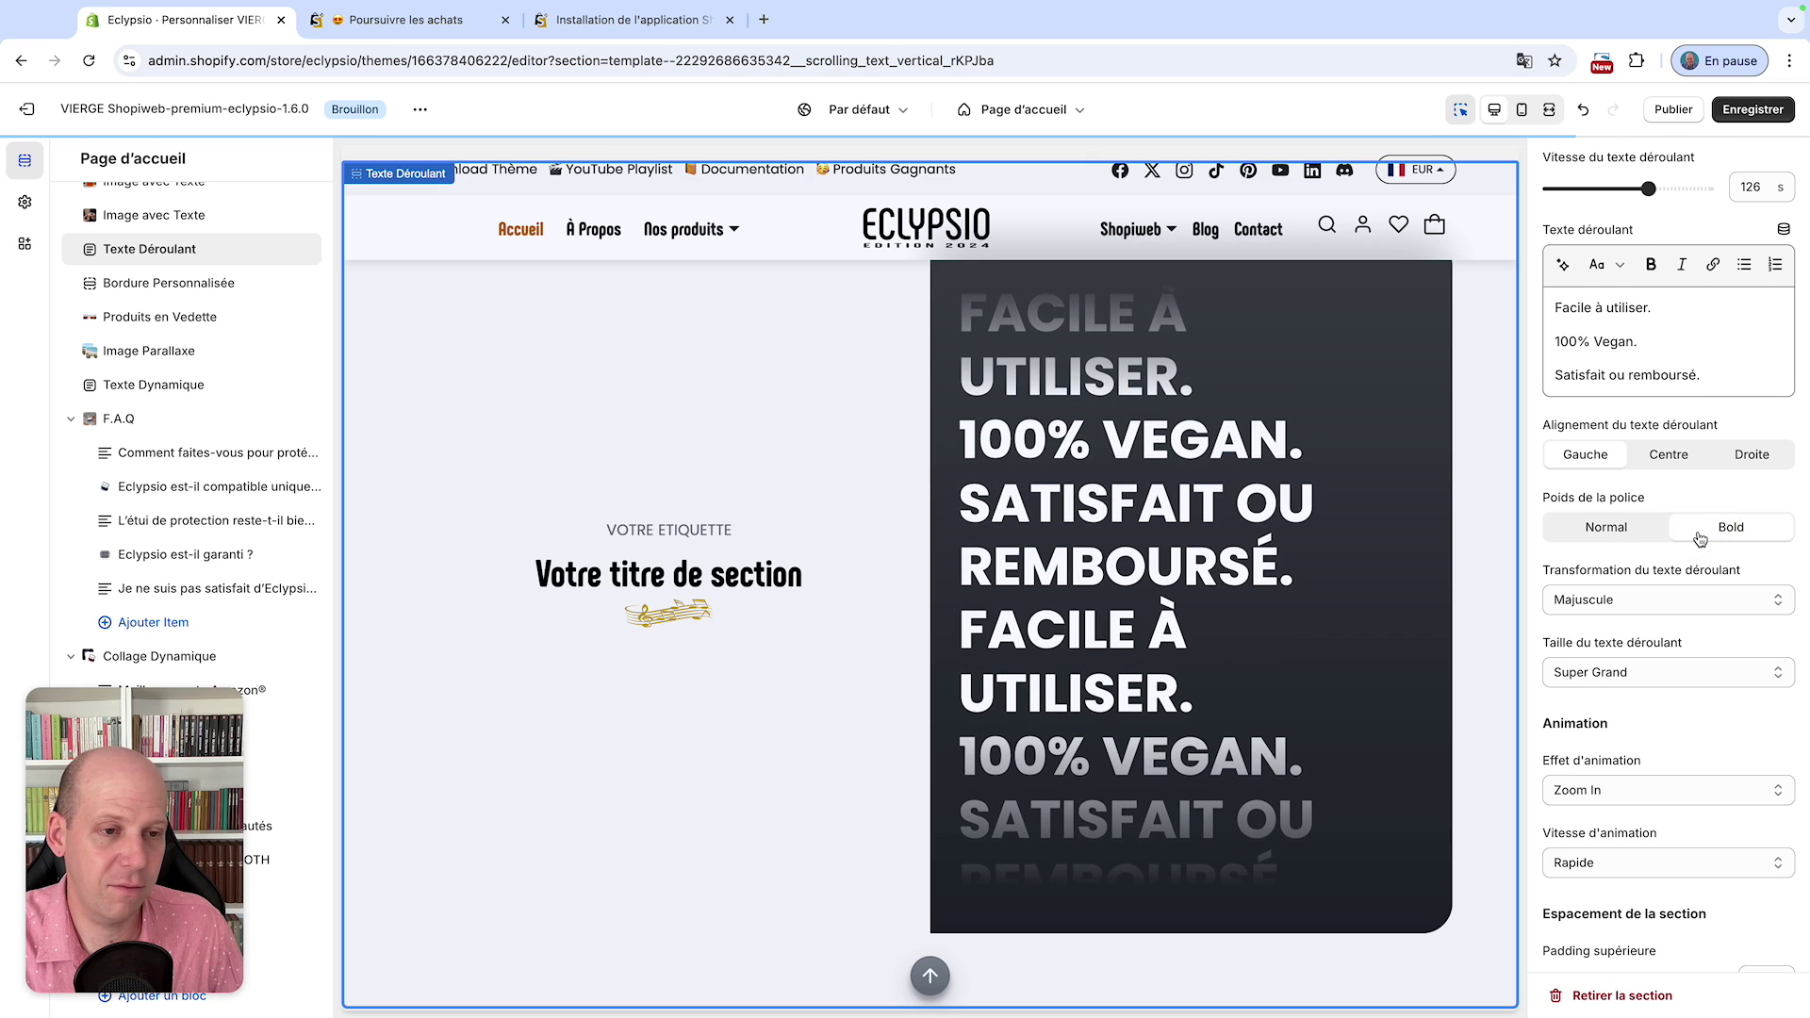
- Try the Capitale, Minuscule and Majuscule transformations for the scrolling text, settle on Normal, and set its size to Très Grand
scroll(1701, 539, down, 1)
click(1663, 517)
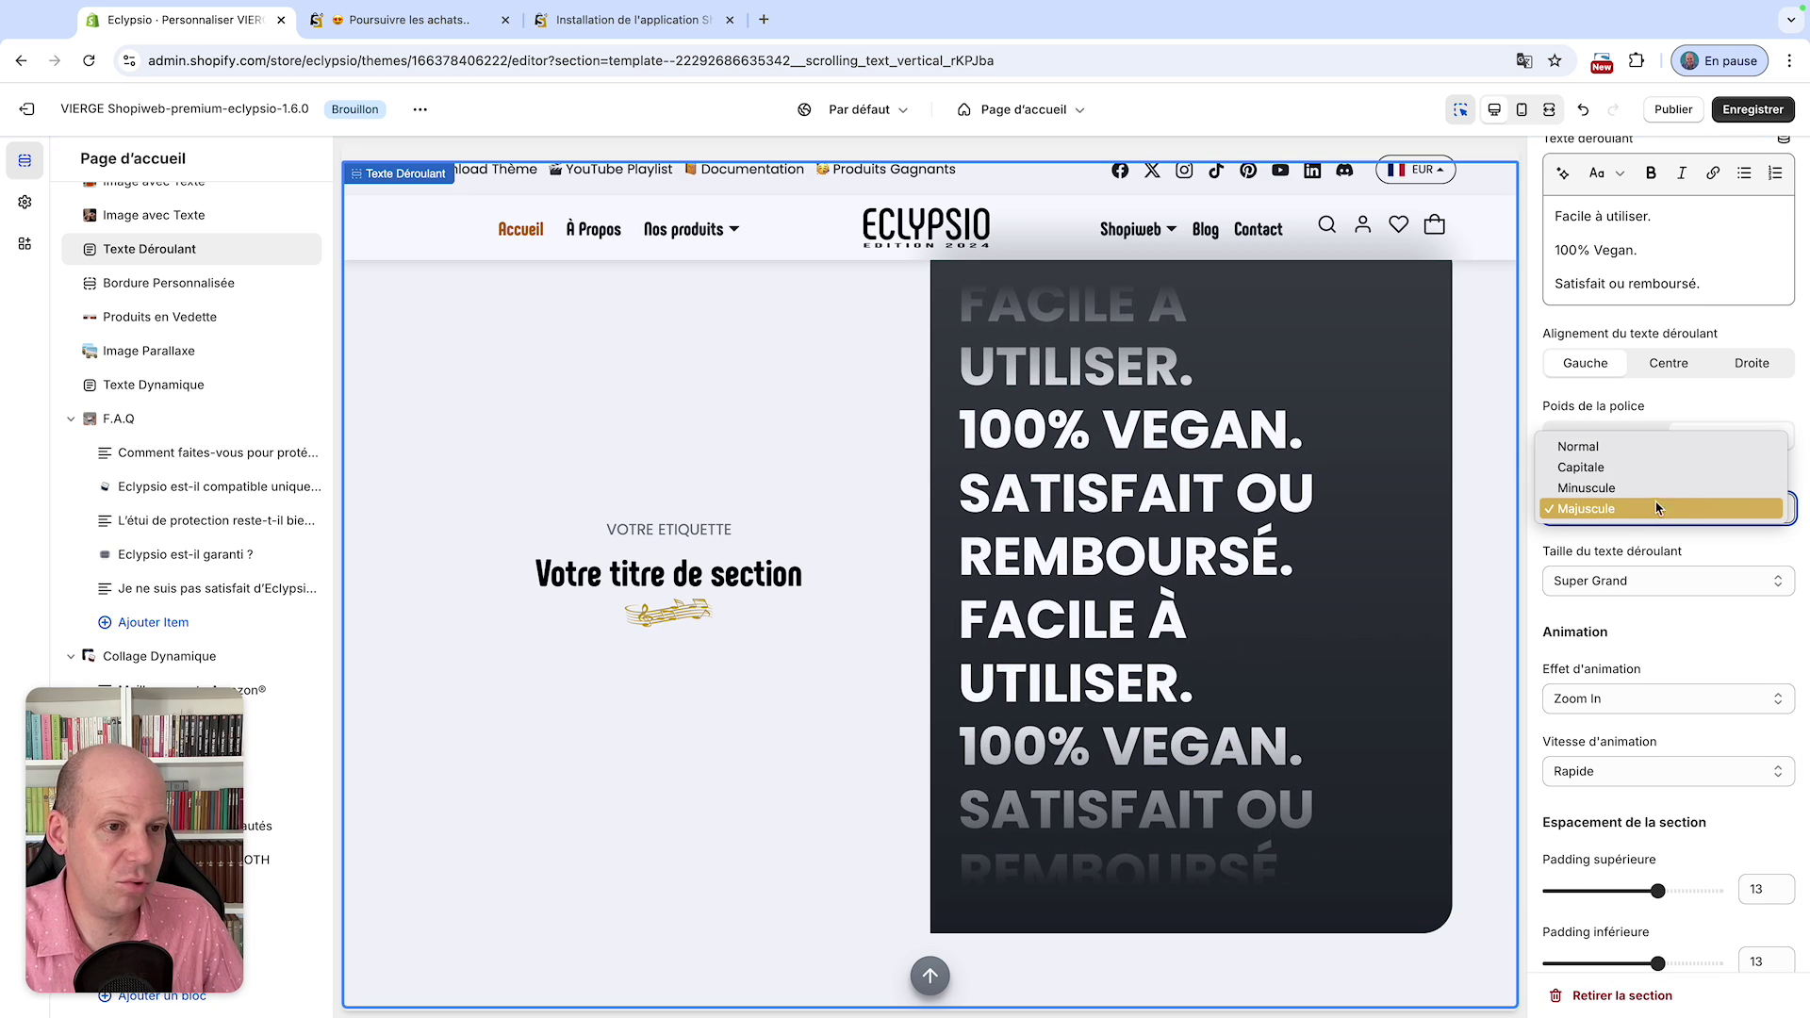
click(1636, 449)
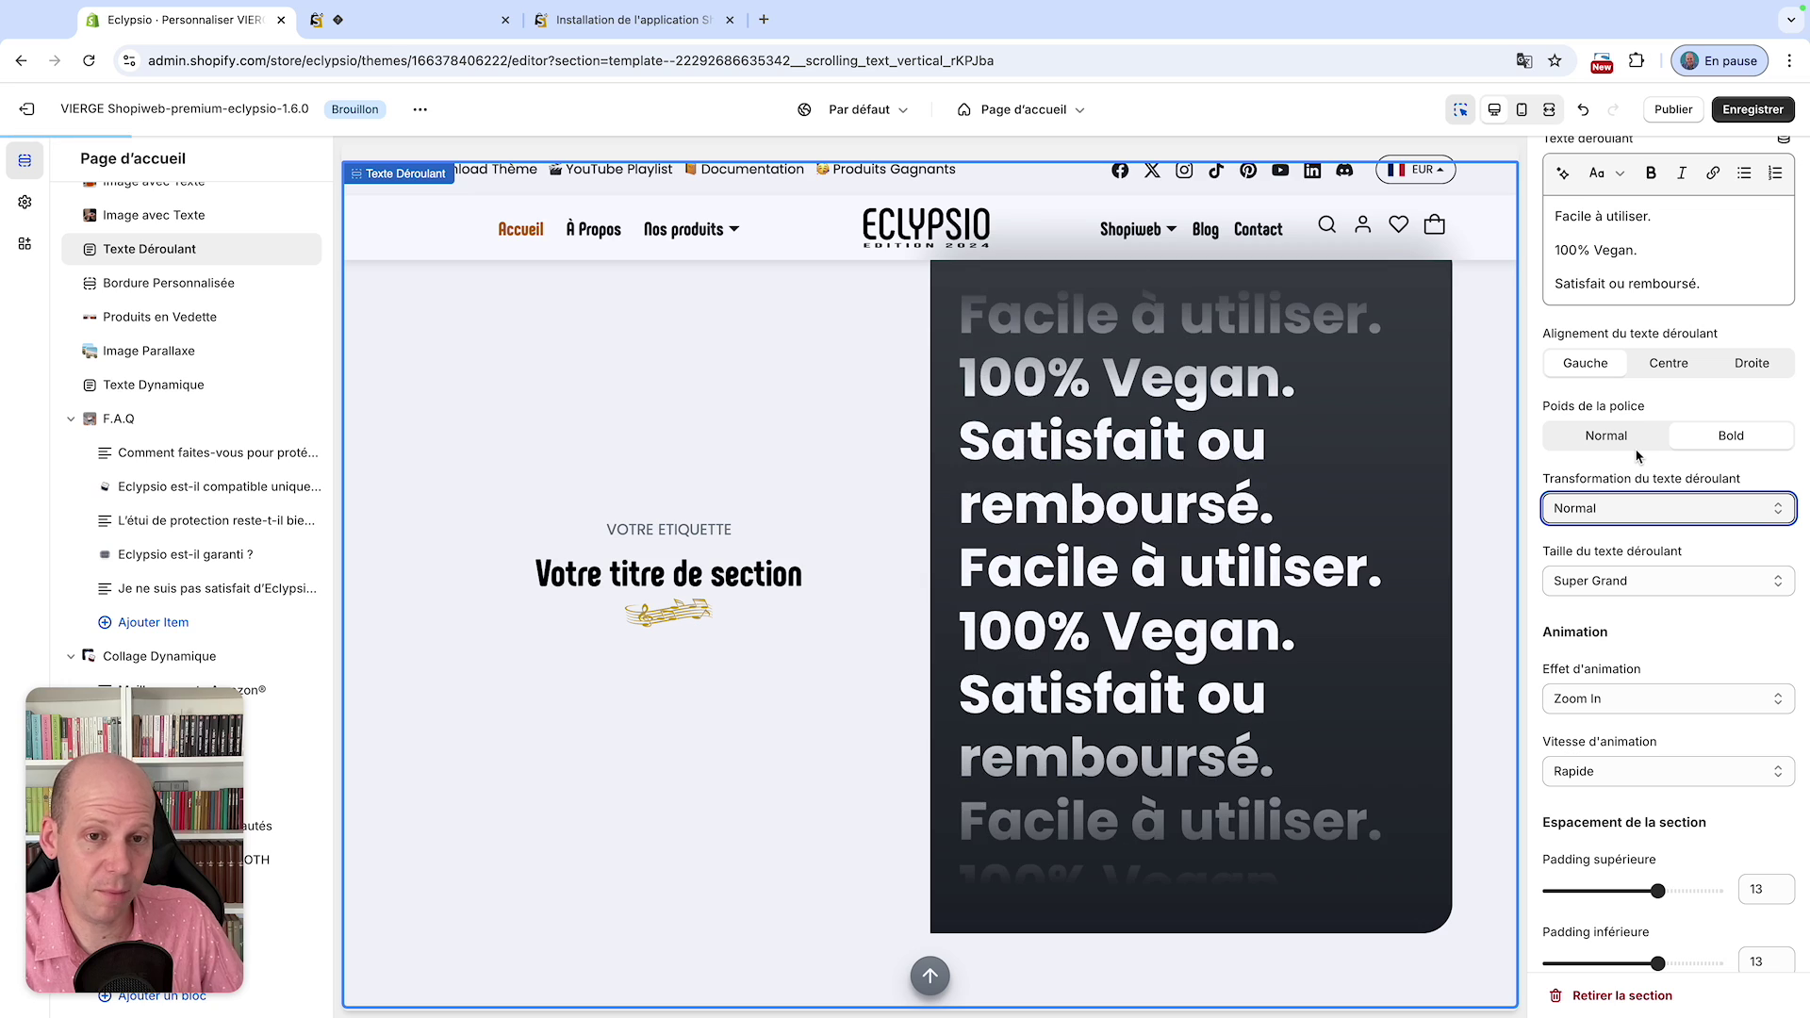
click(1688, 510)
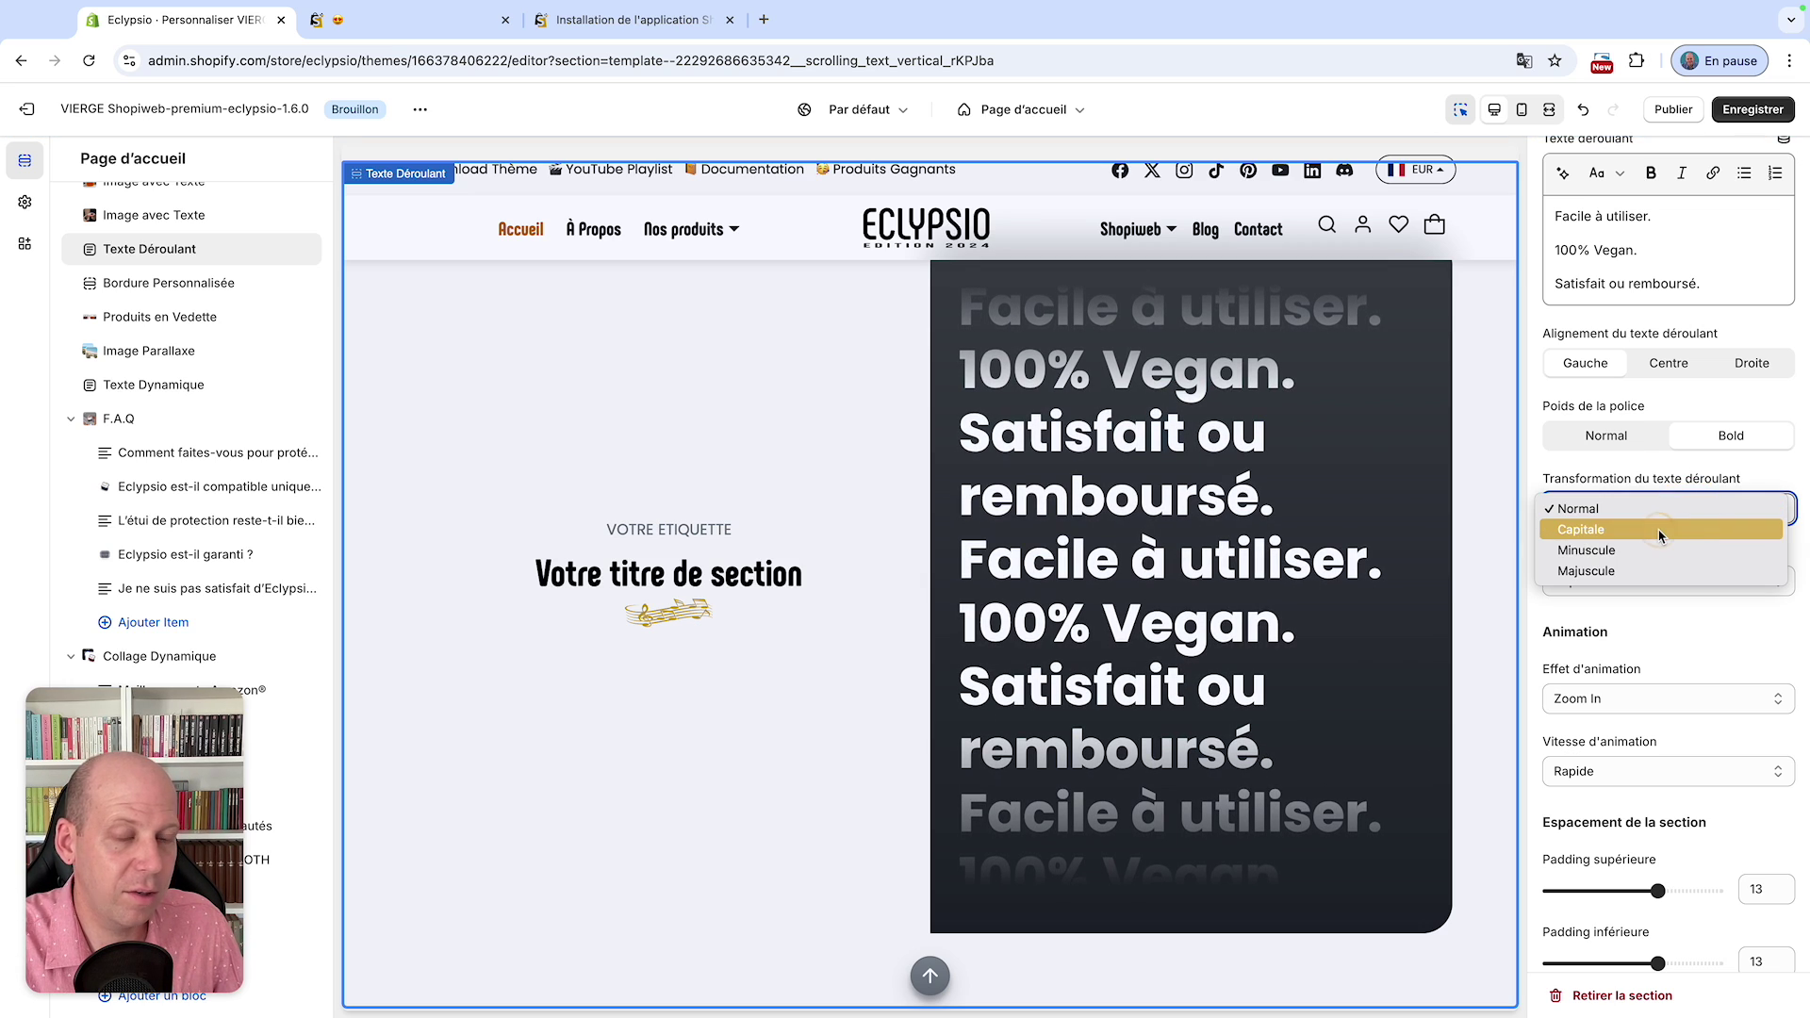
click(1660, 535)
click(1675, 520)
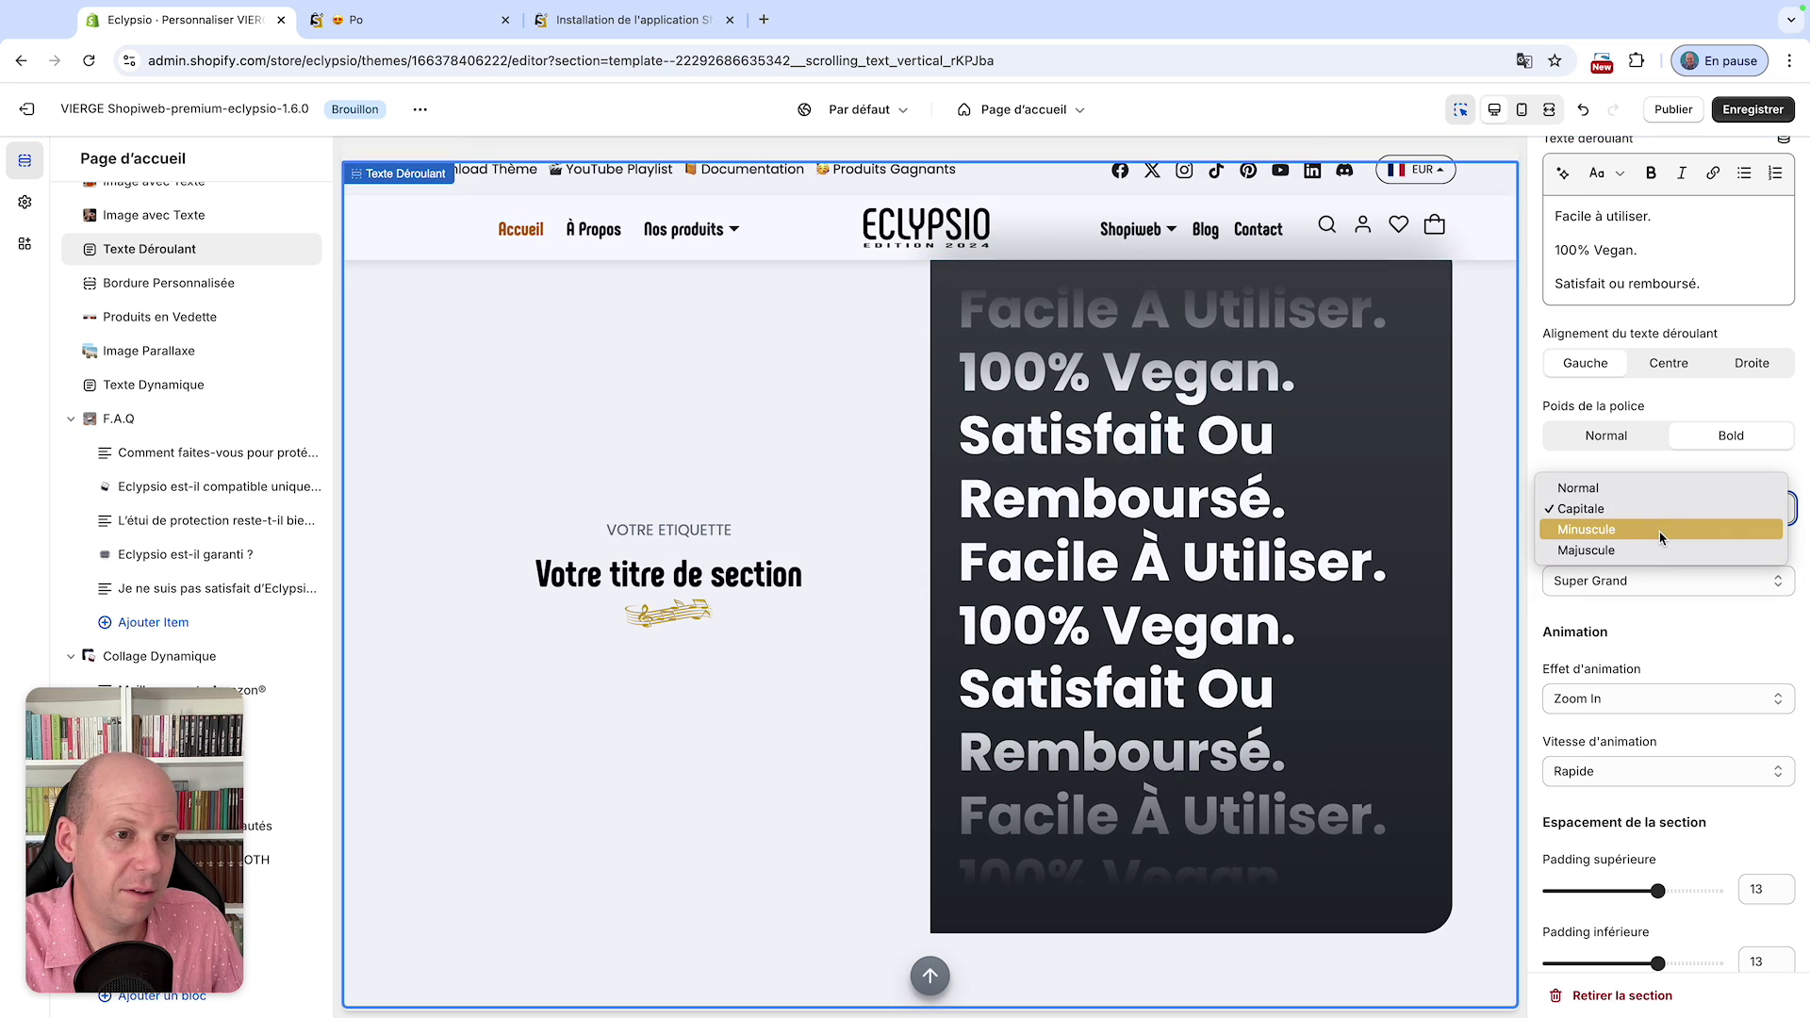
click(1593, 530)
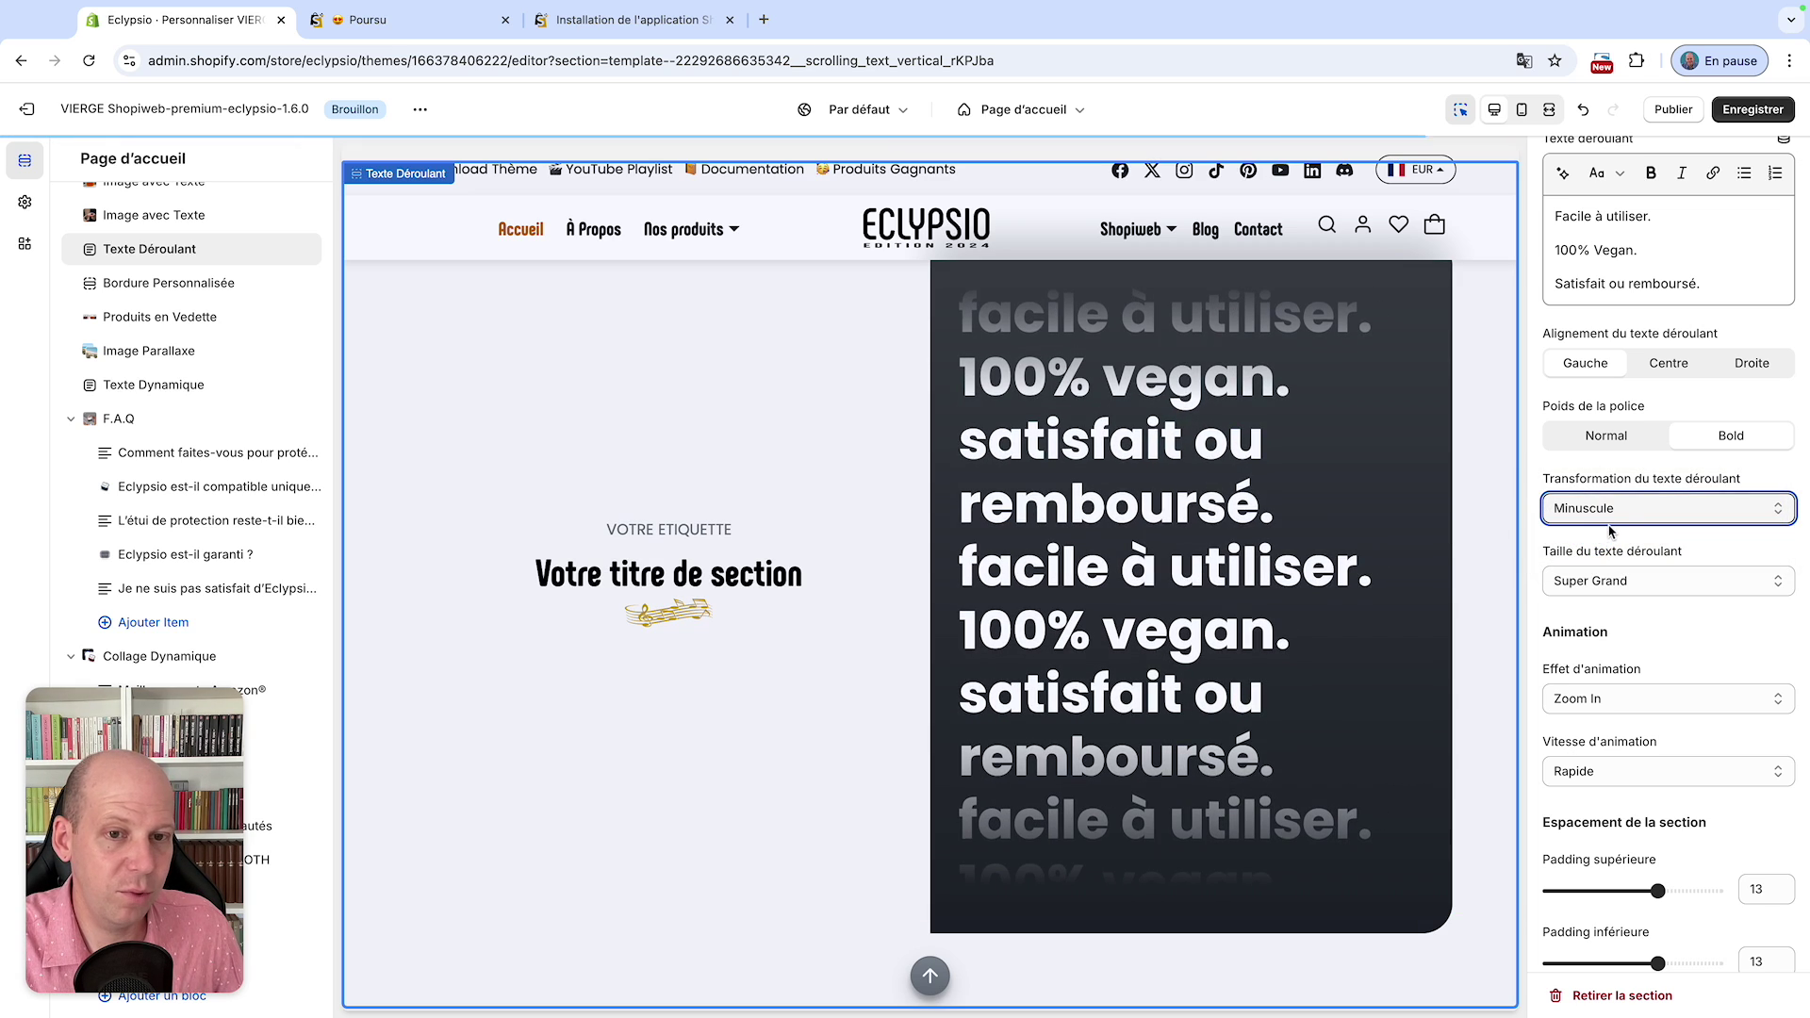
click(1642, 512)
click(1629, 530)
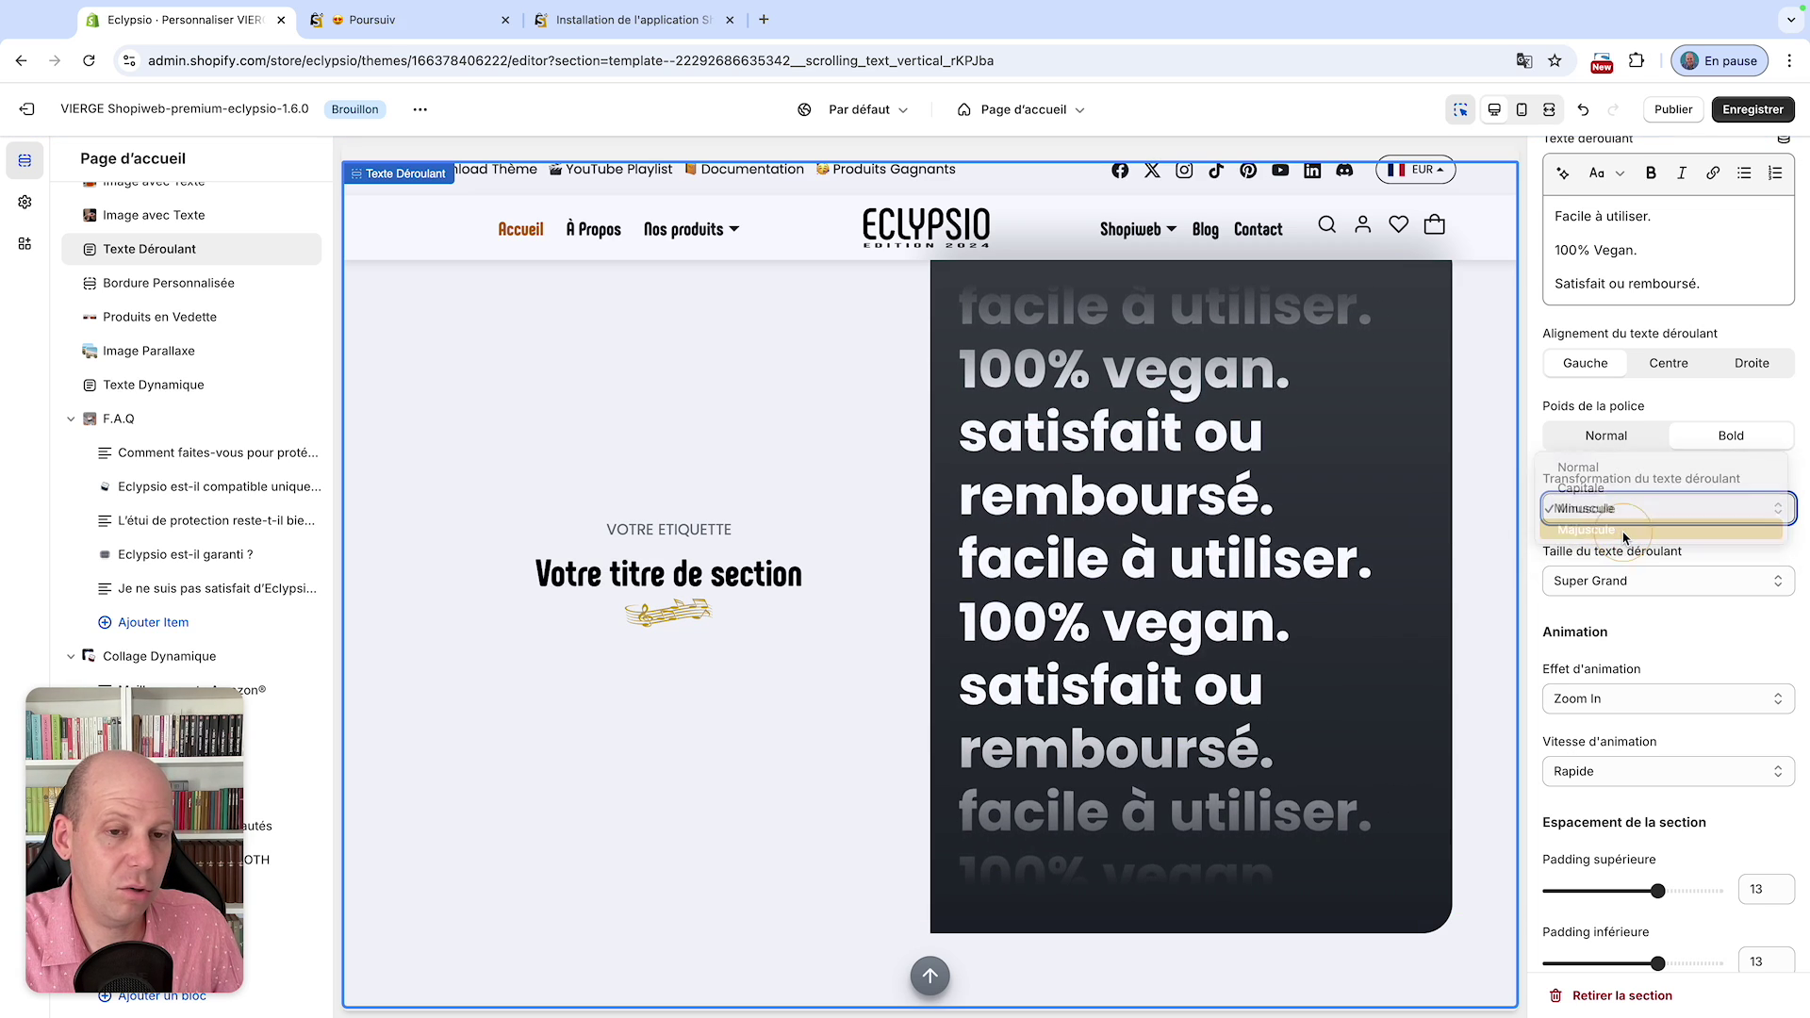
click(1634, 512)
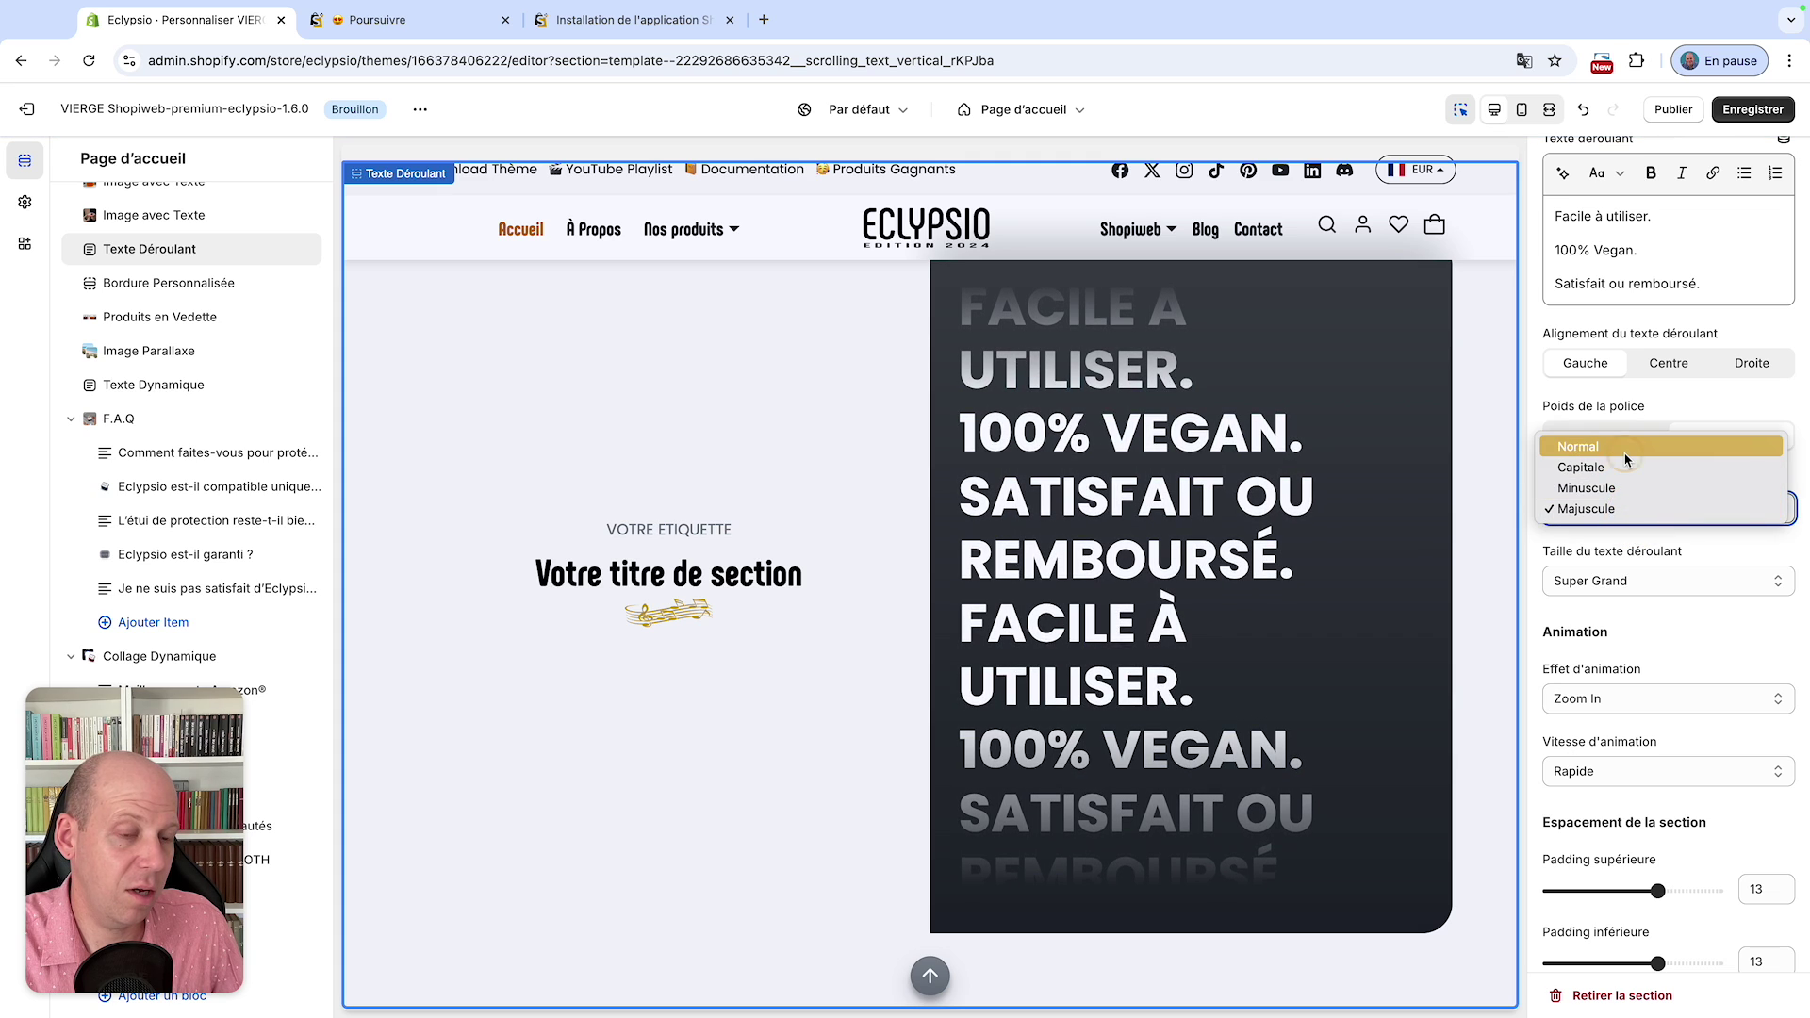
click(1621, 449)
scroll(1619, 537, down, 1)
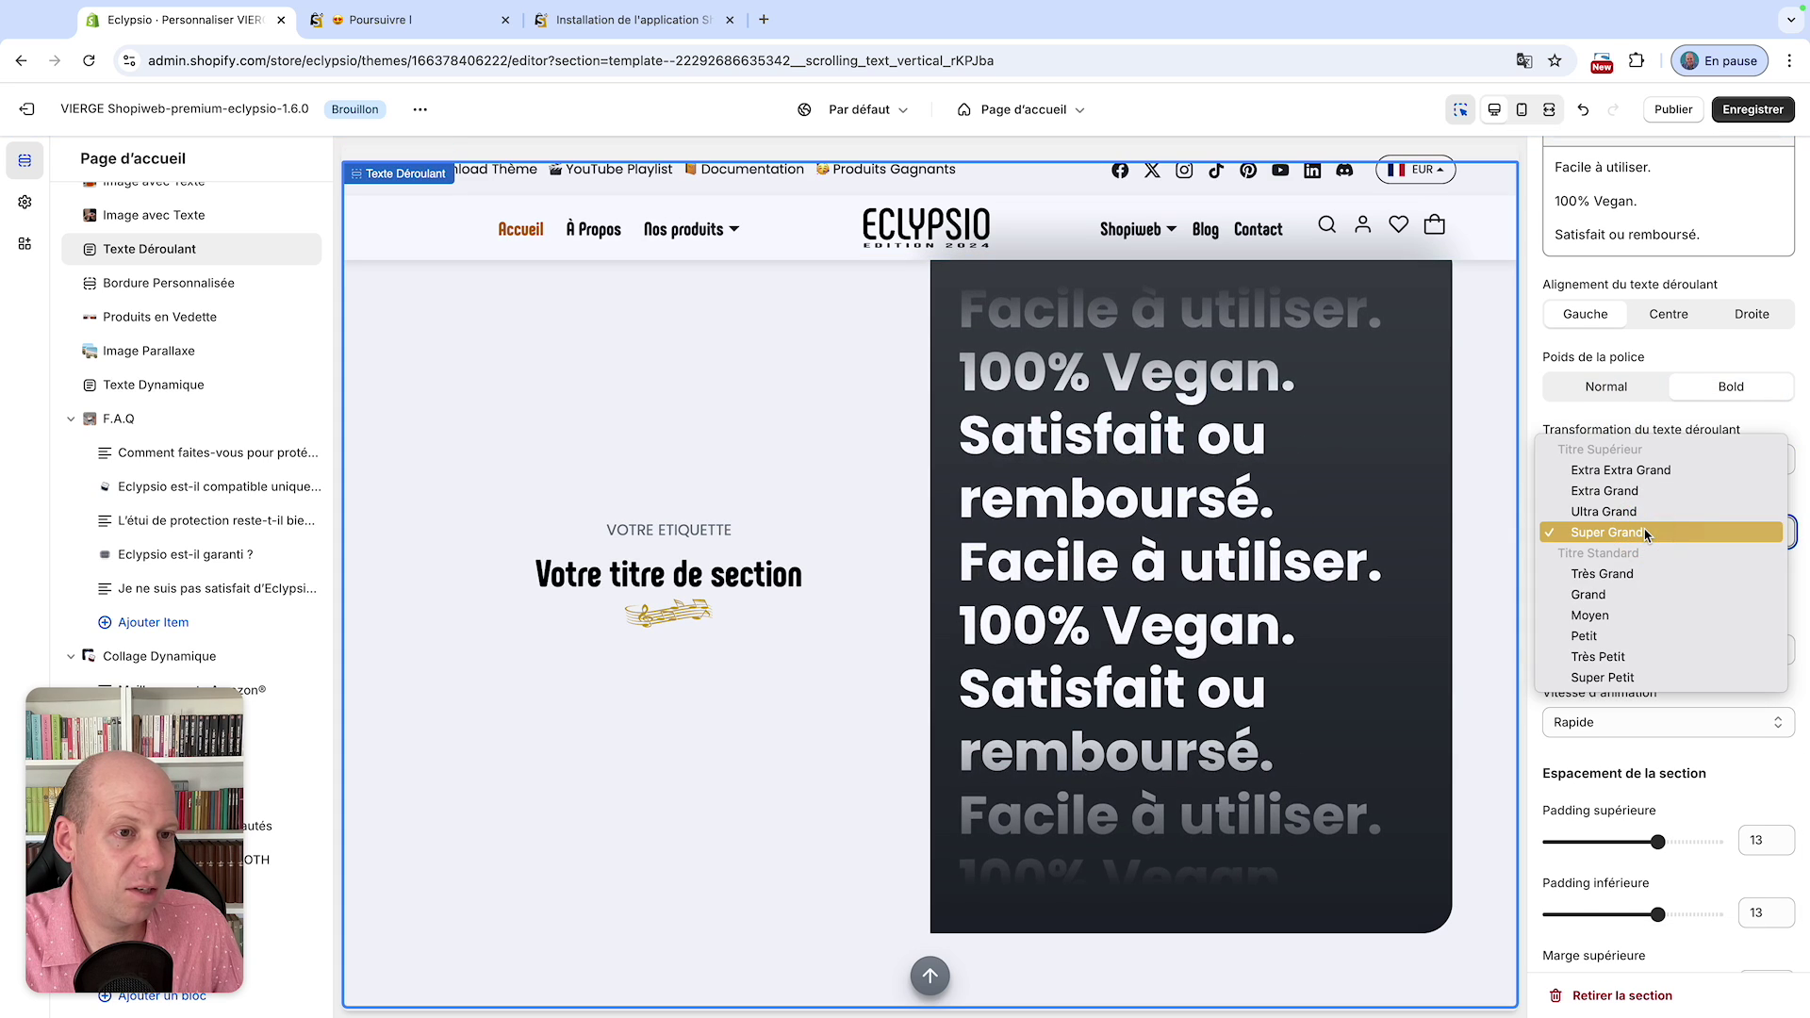
click(1634, 574)
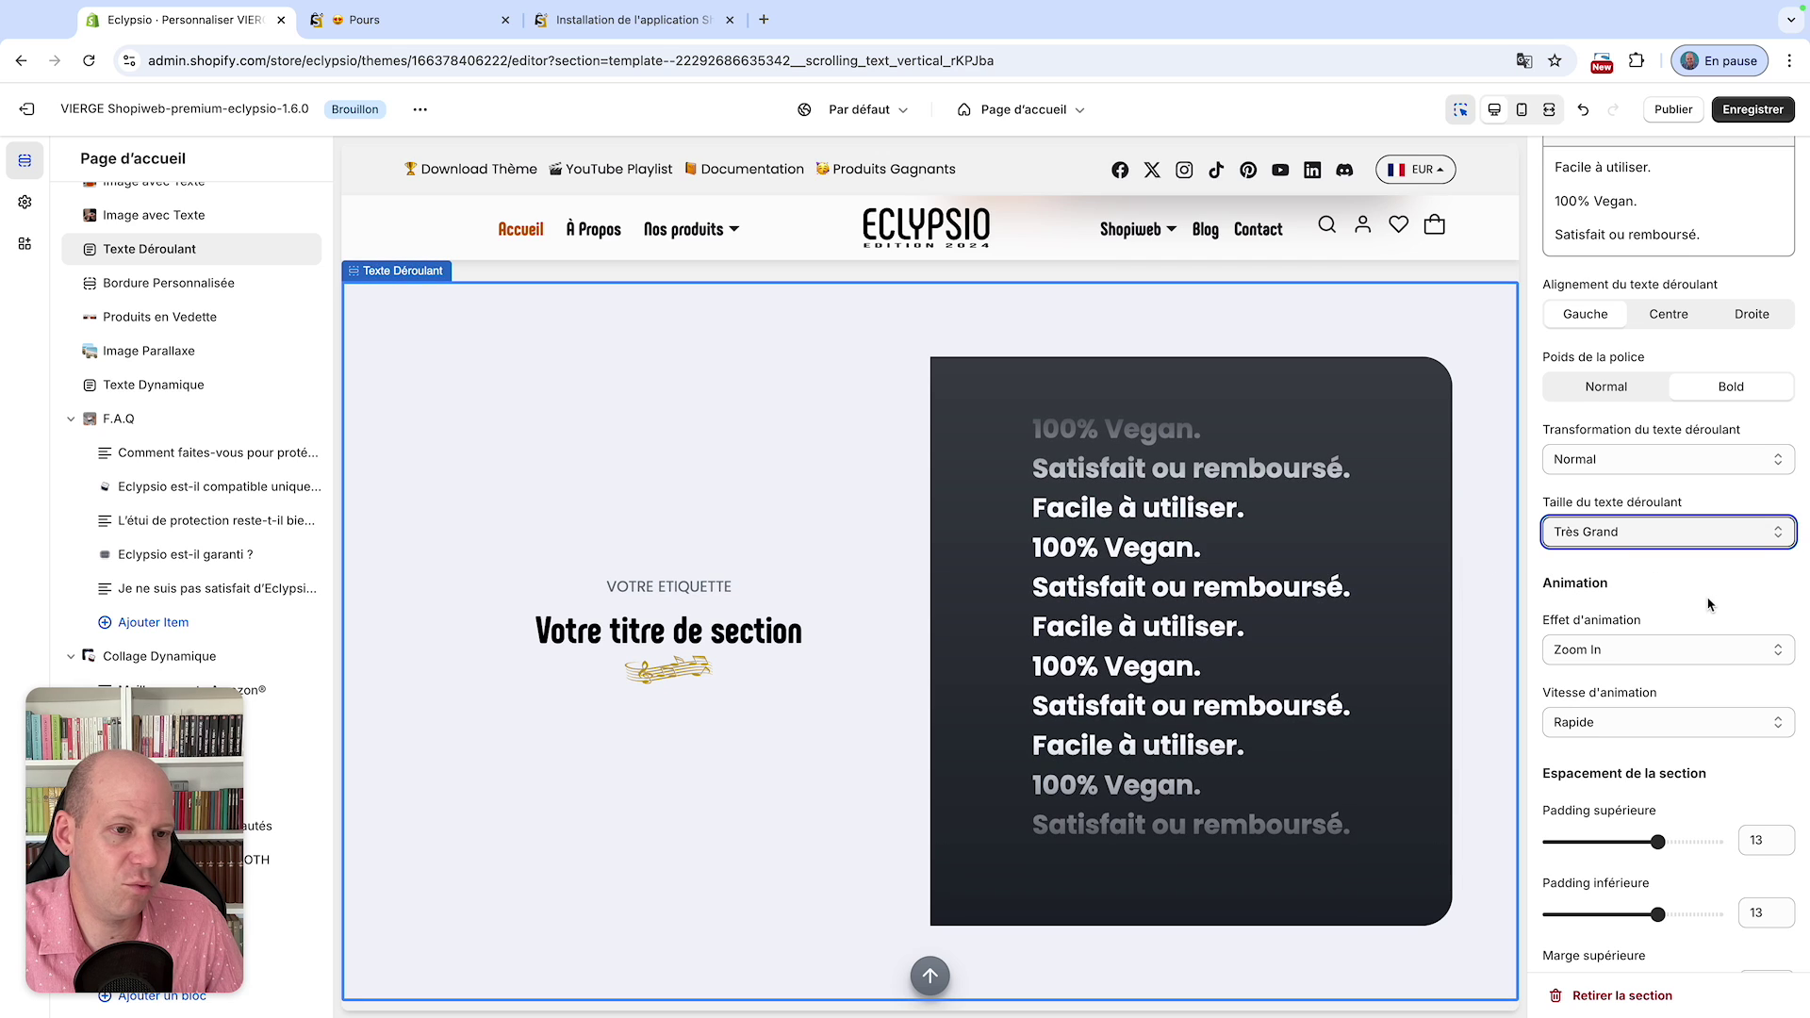
- Set the Texte Déroulant section's animation effect to Back In Down and check the available animation speeds, keeping Rapide
scroll(1708, 603, down, 4)
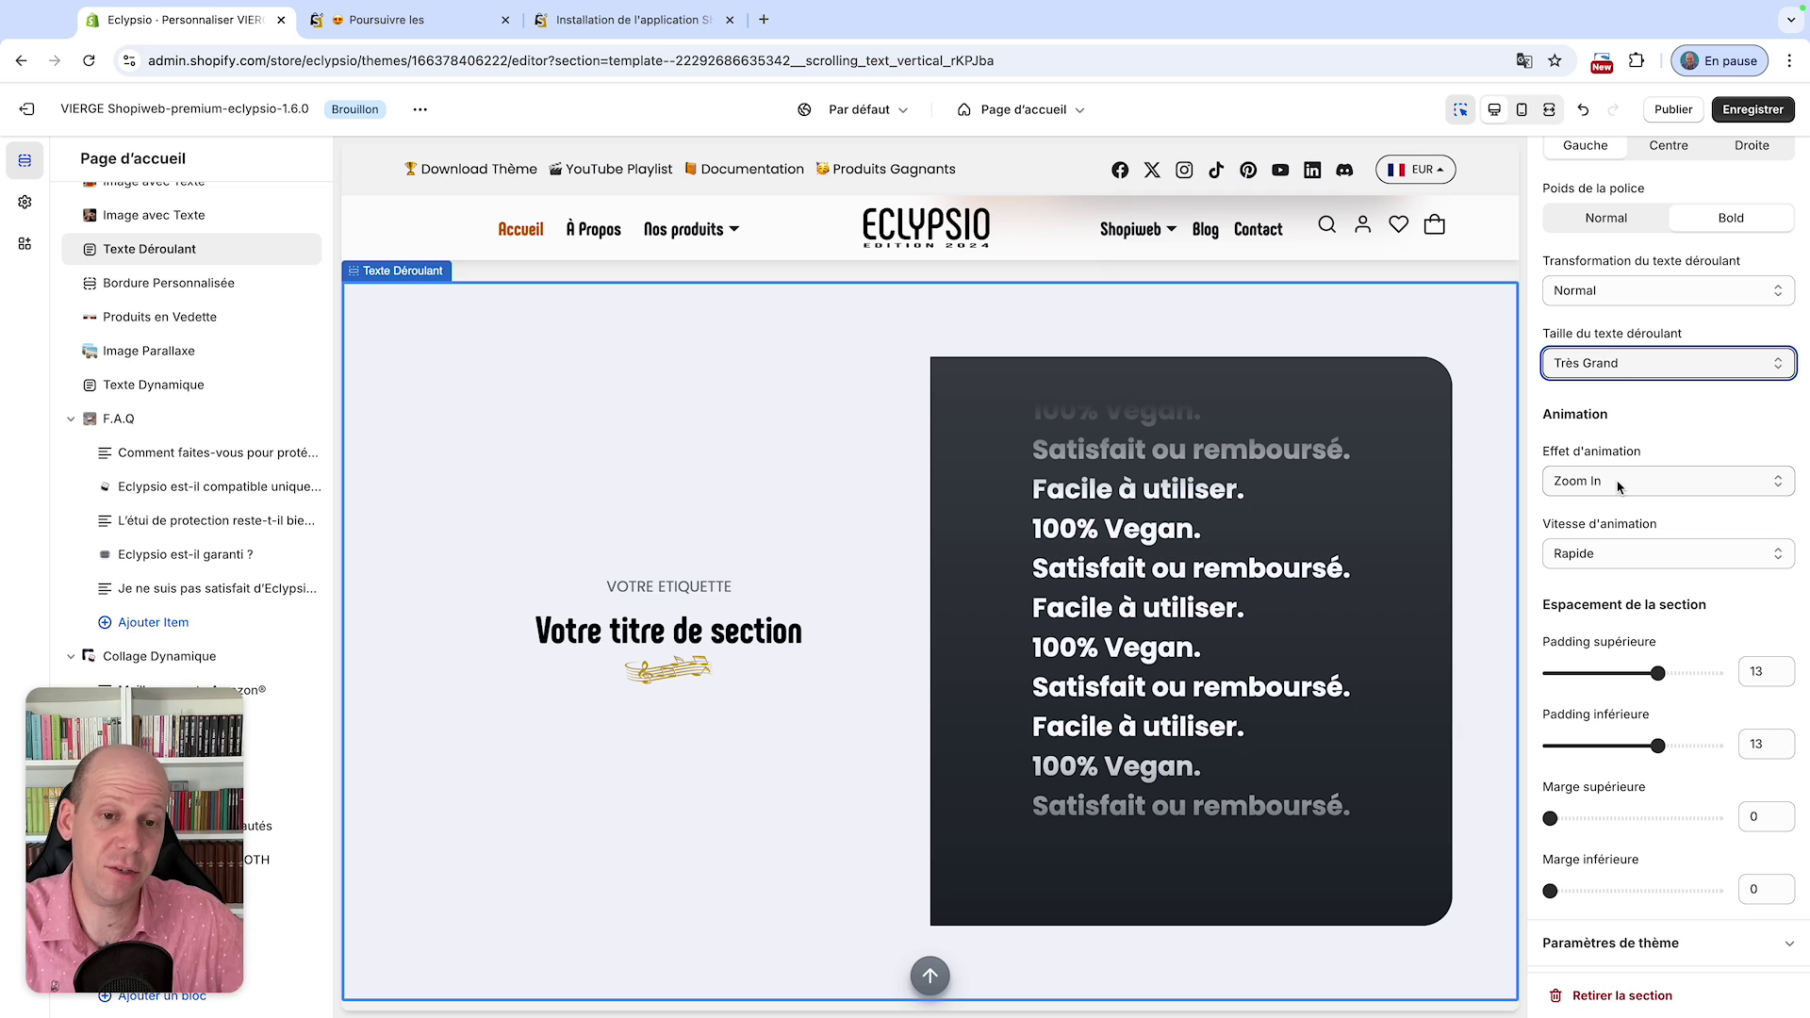
click(1618, 483)
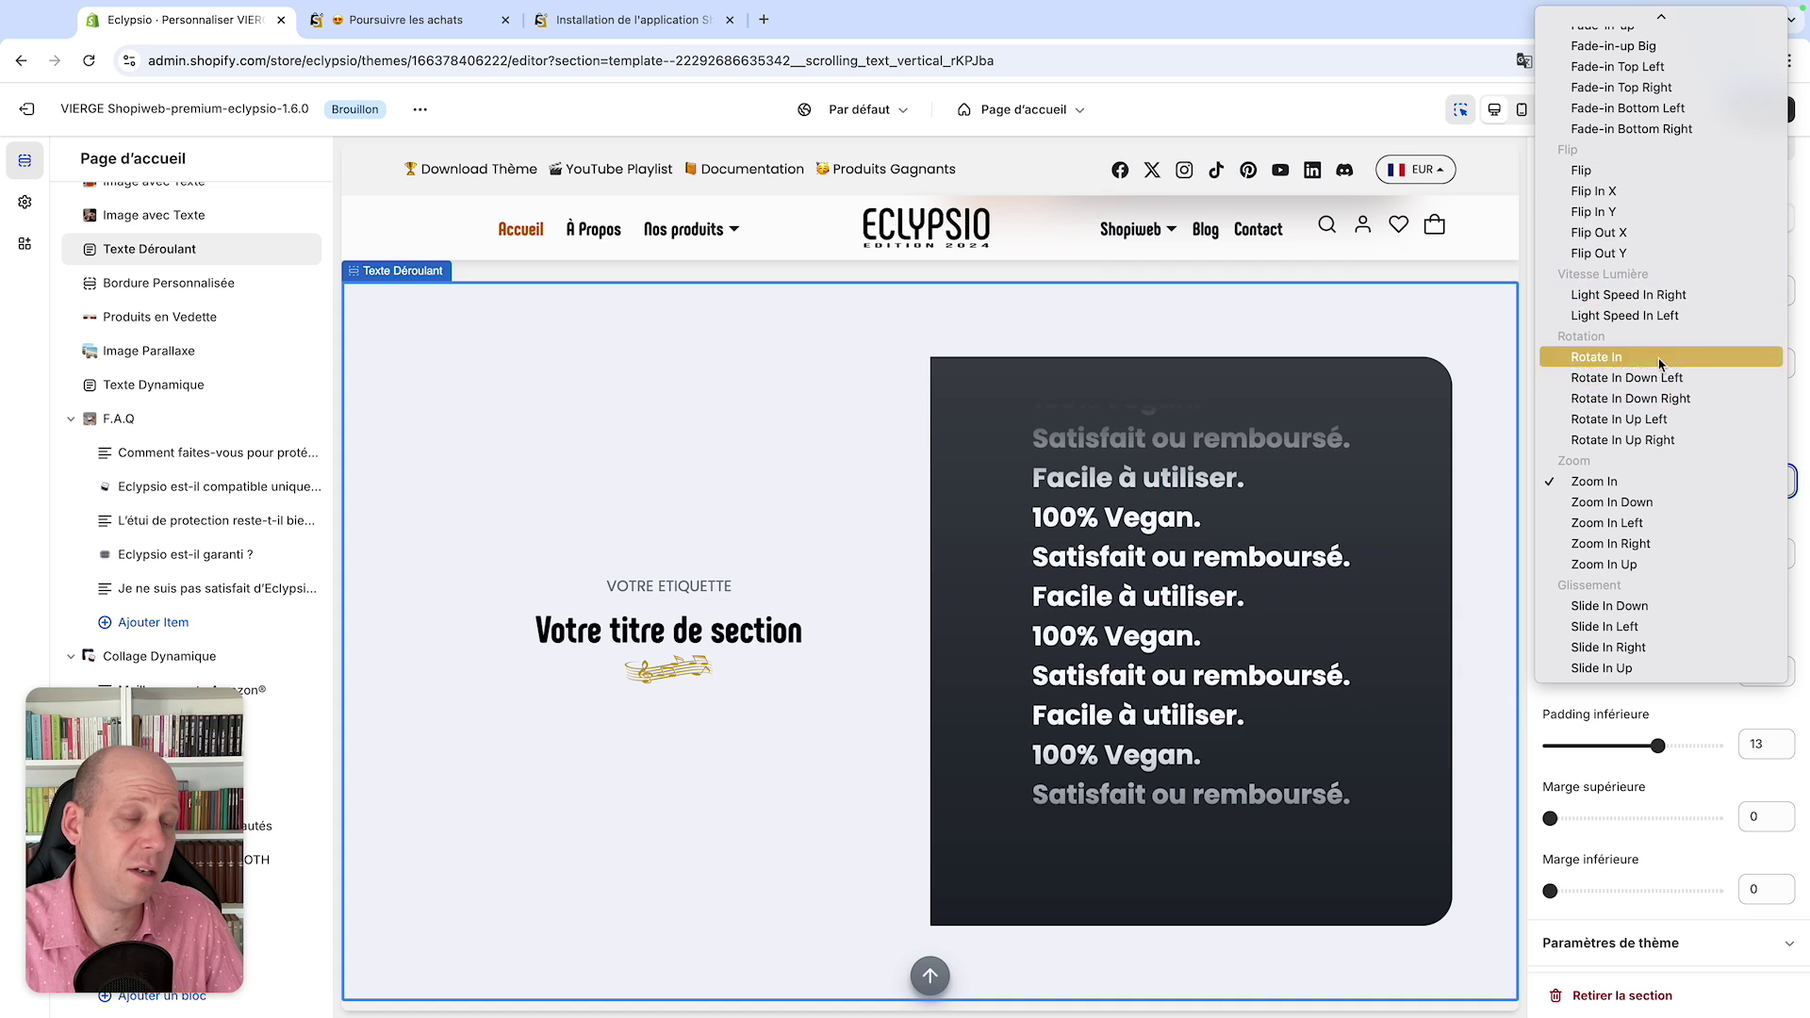
scroll(1646, 363, up, 5)
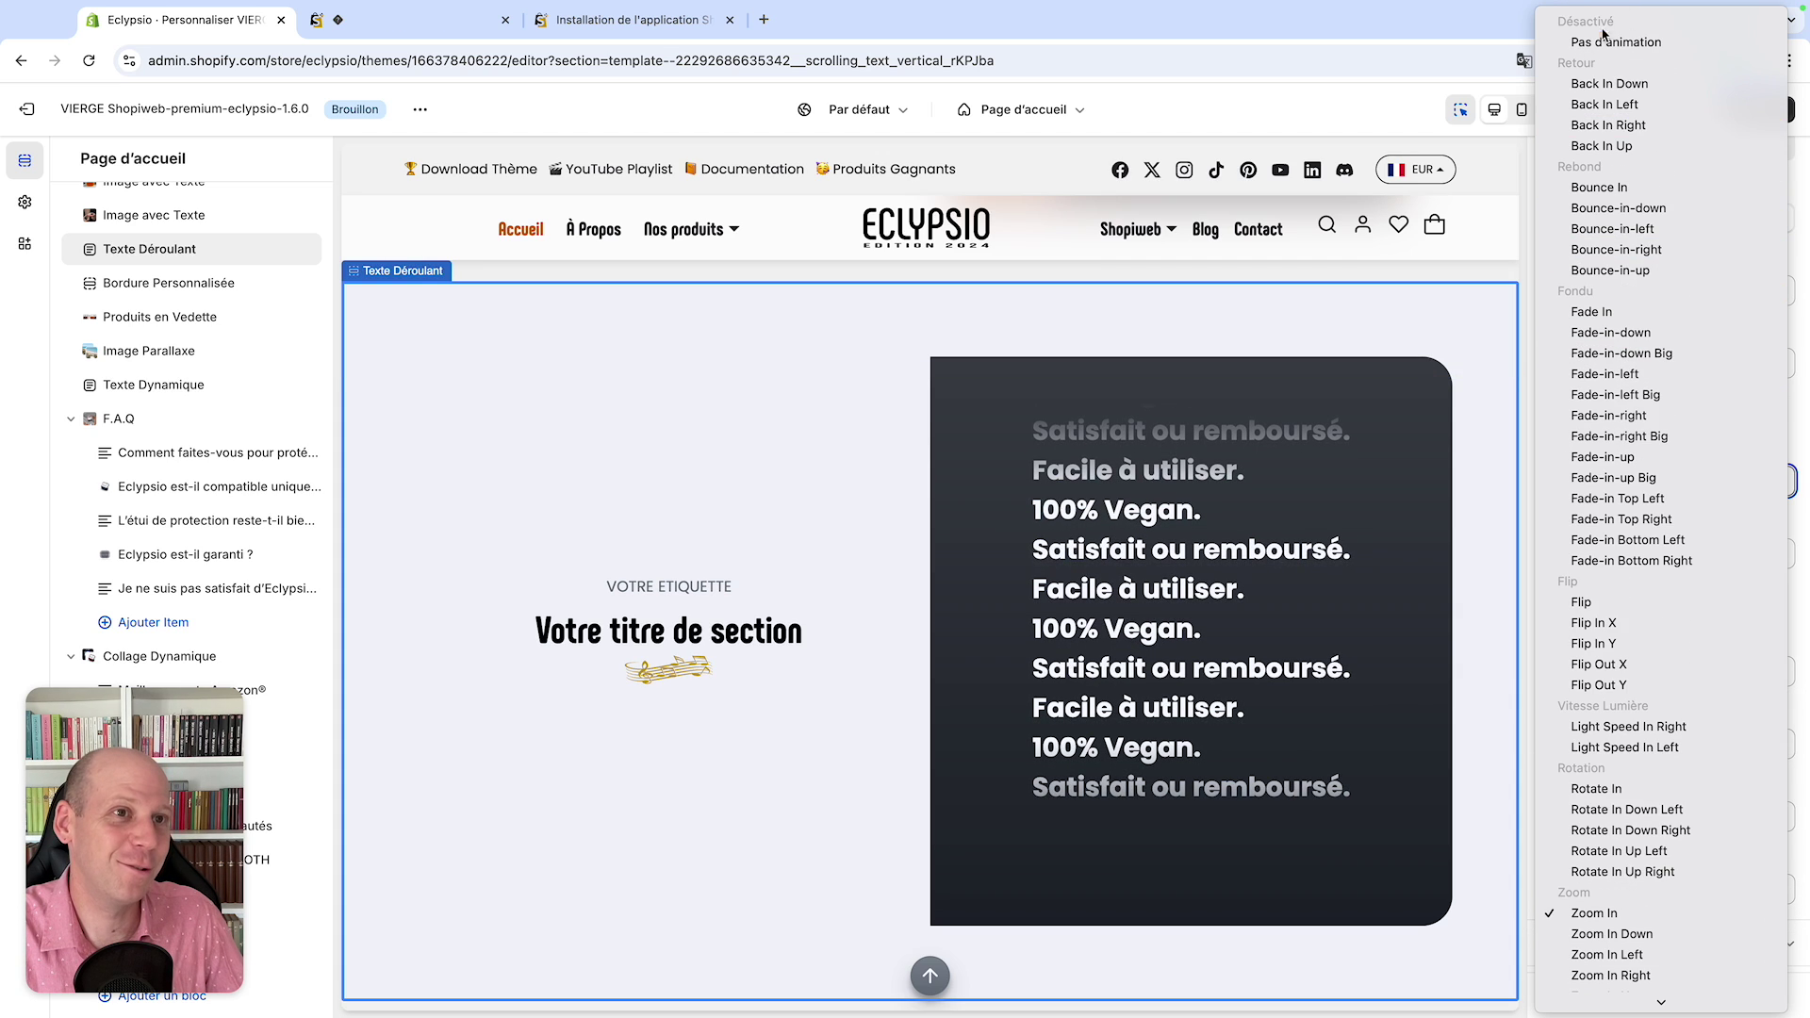
click(1609, 83)
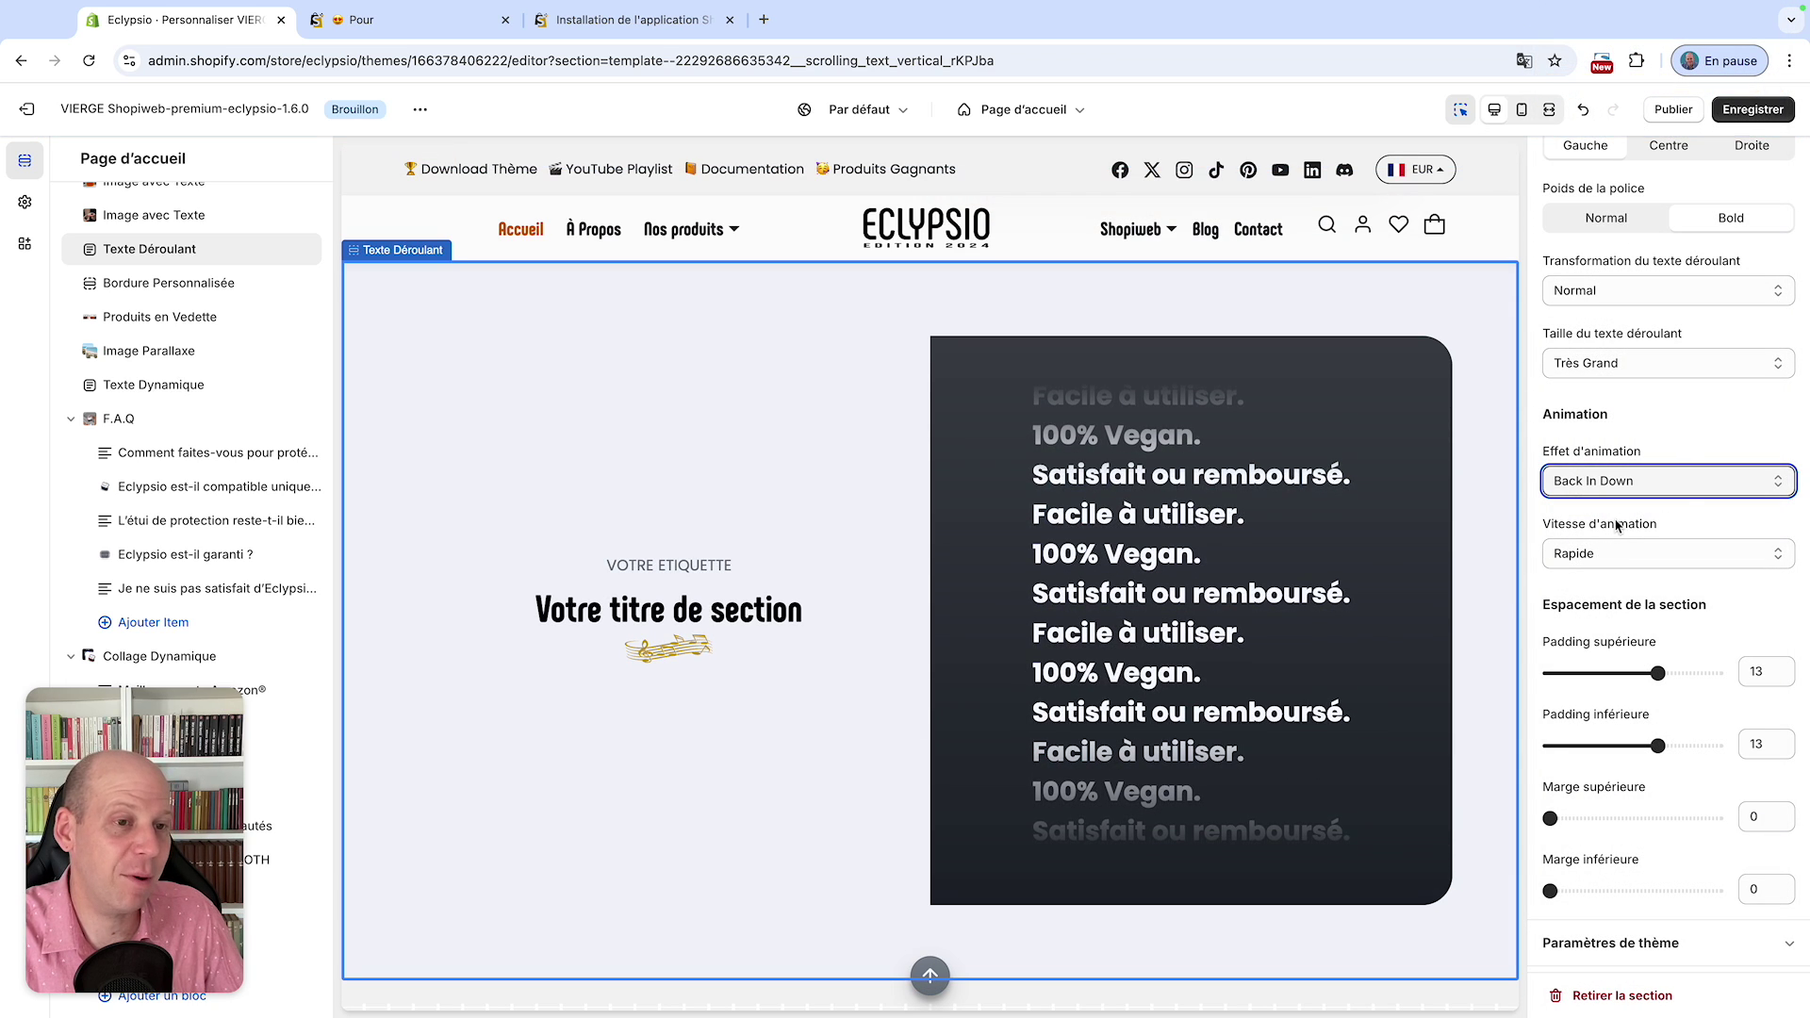
click(1615, 556)
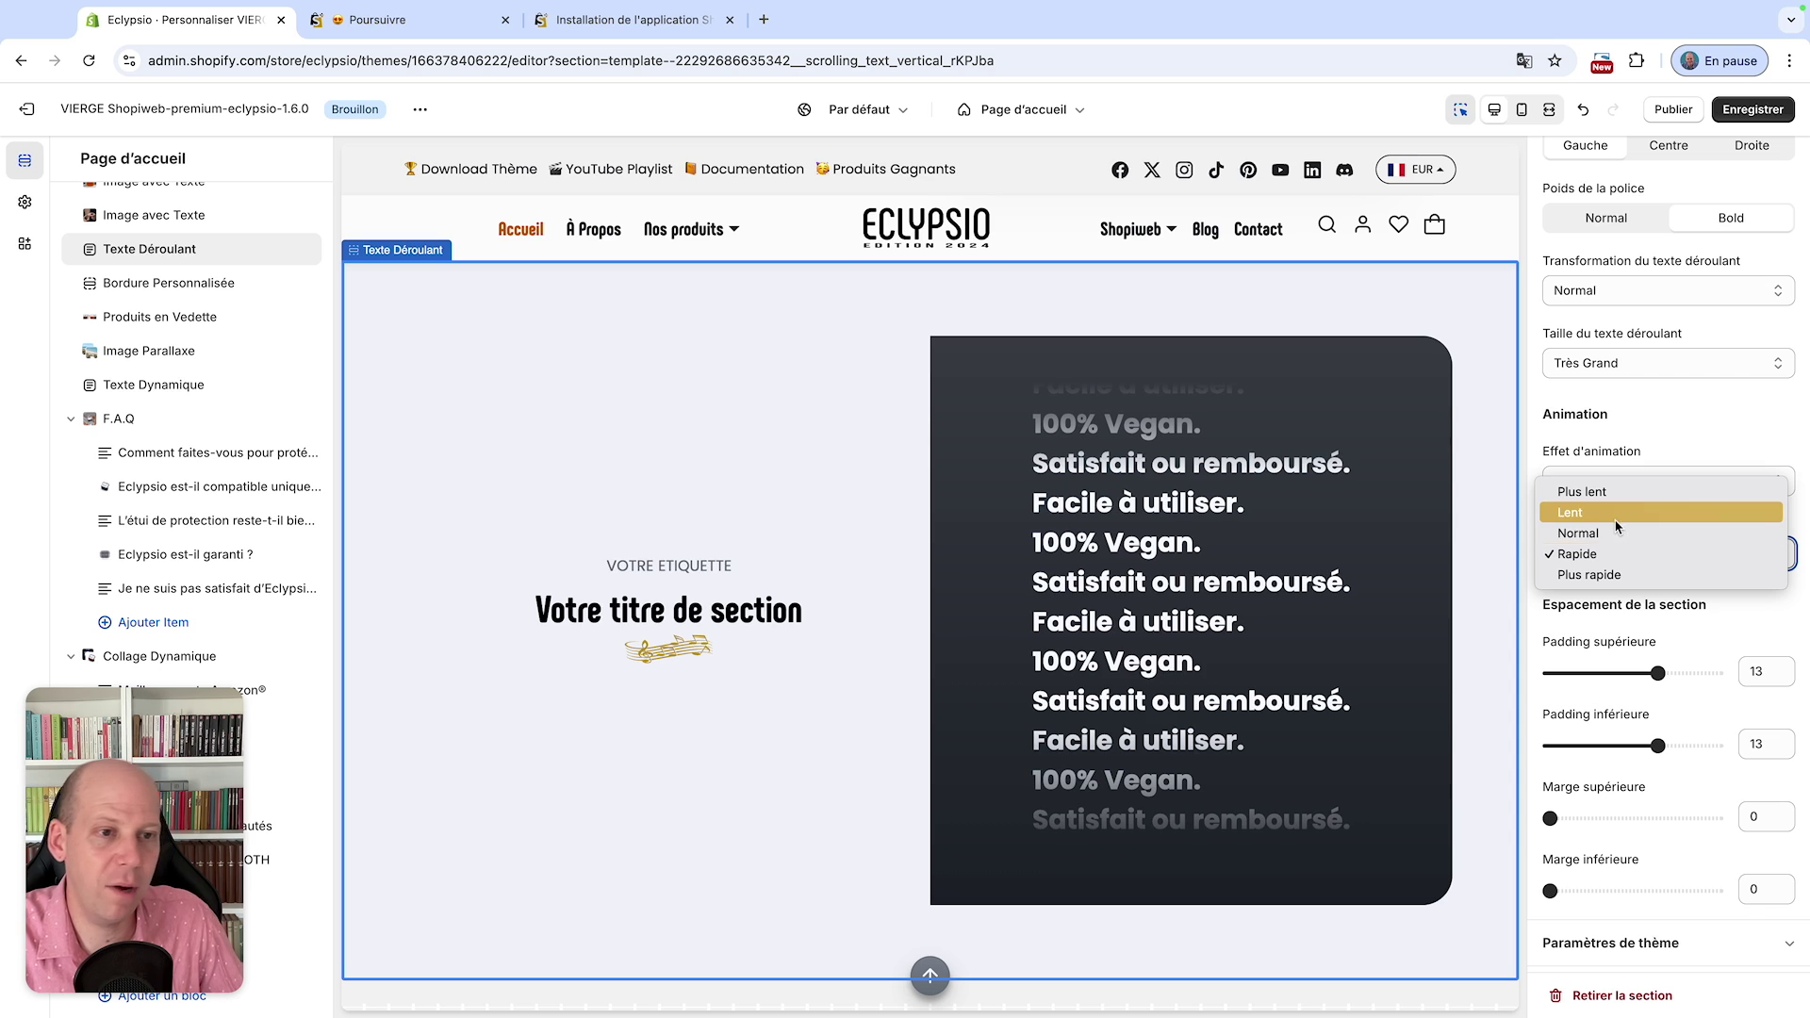
click(1704, 438)
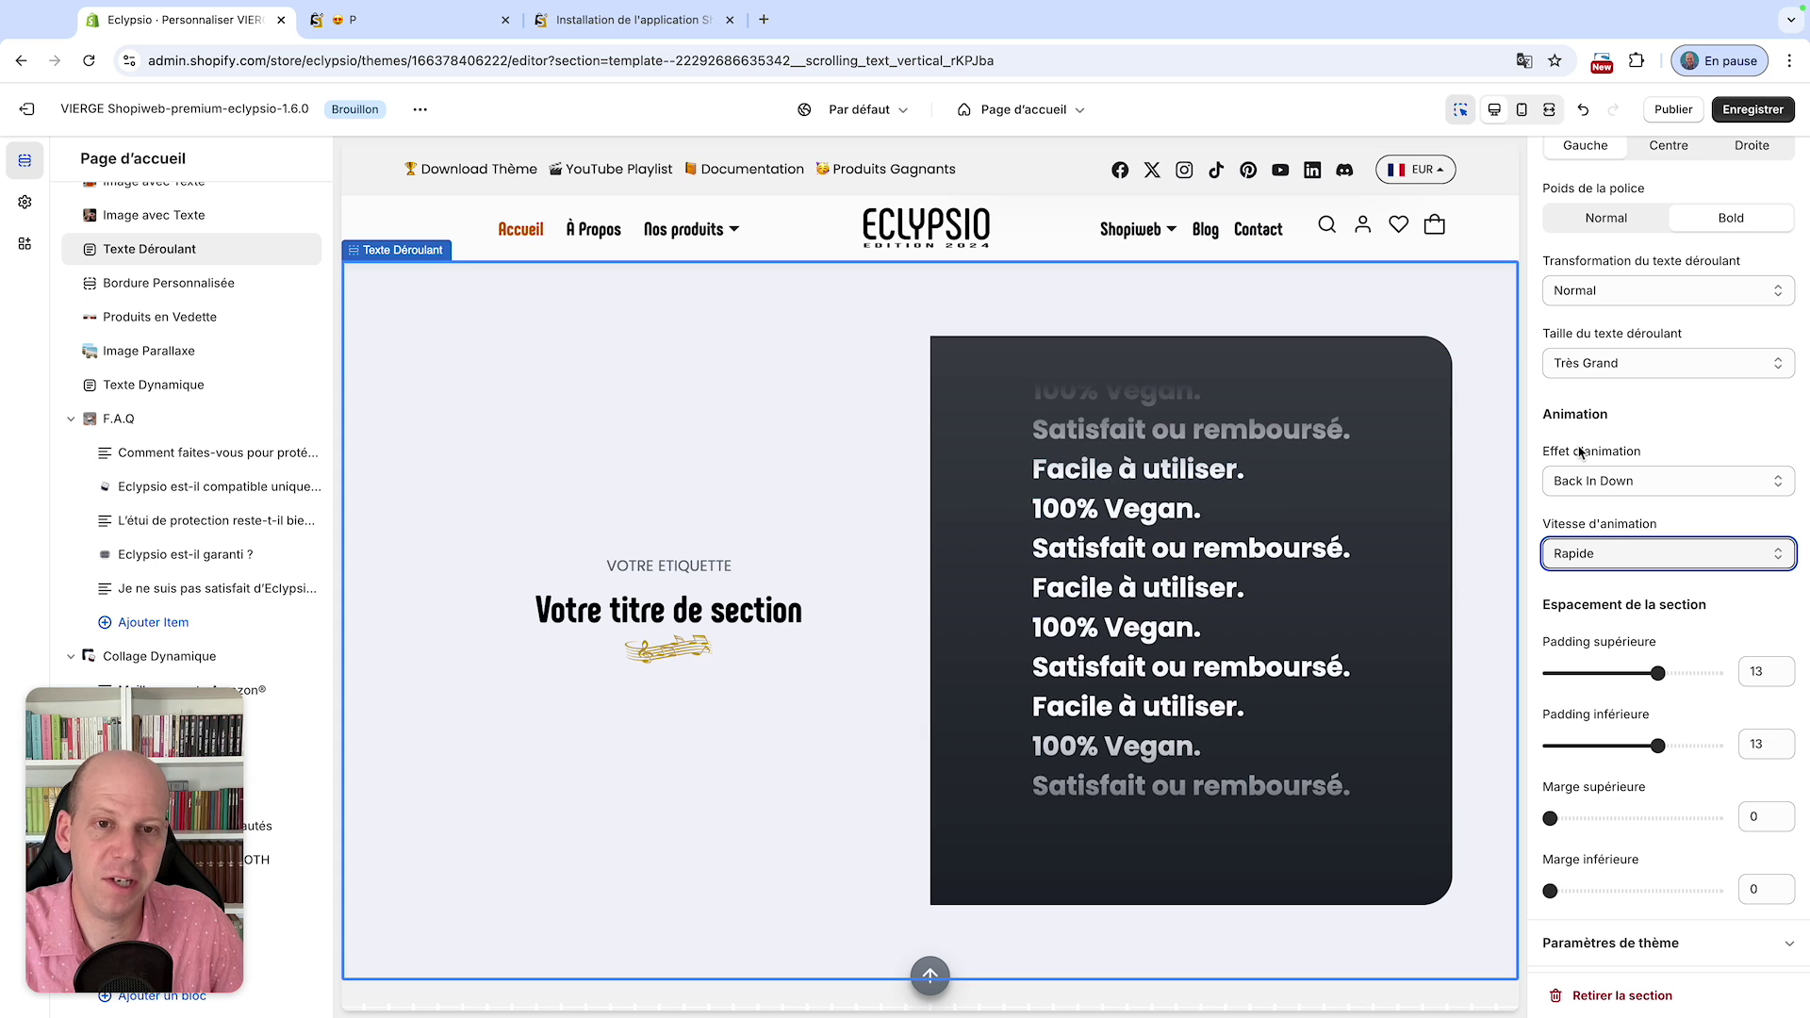
scroll(1664, 409, up, 2)
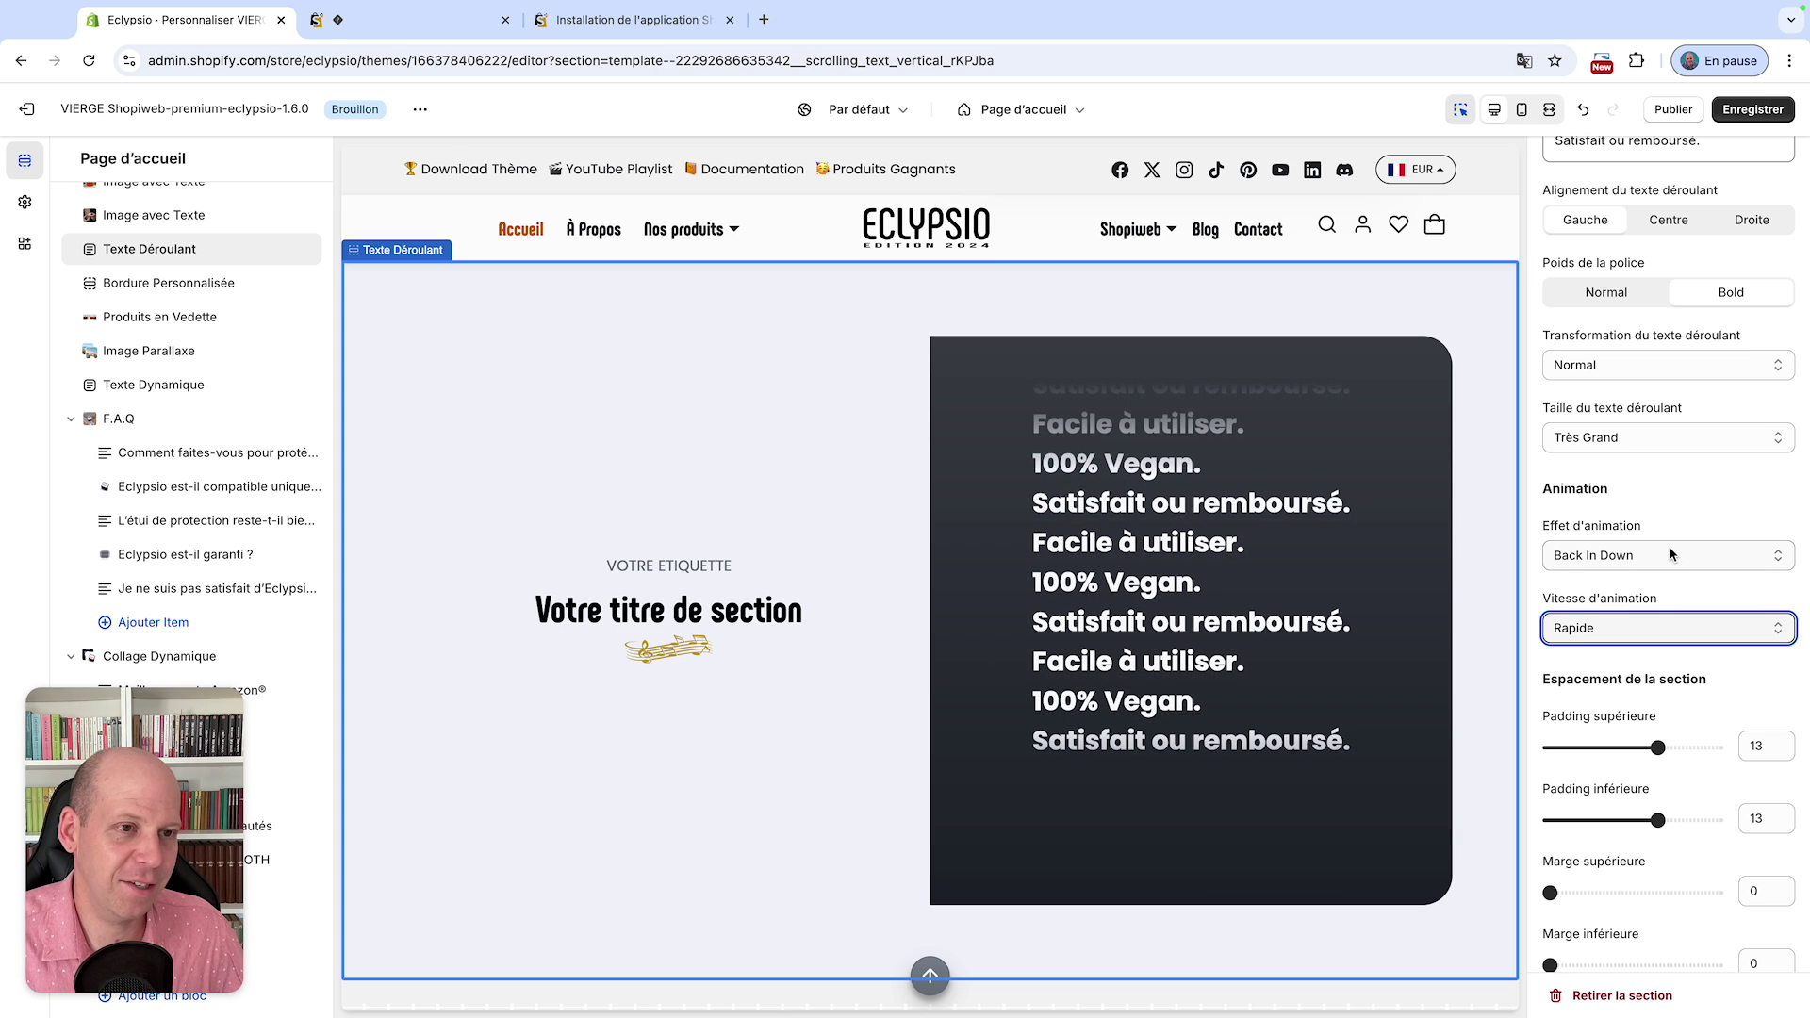
scroll(1672, 553, up, 1)
scroll(1671, 554, up, 5)
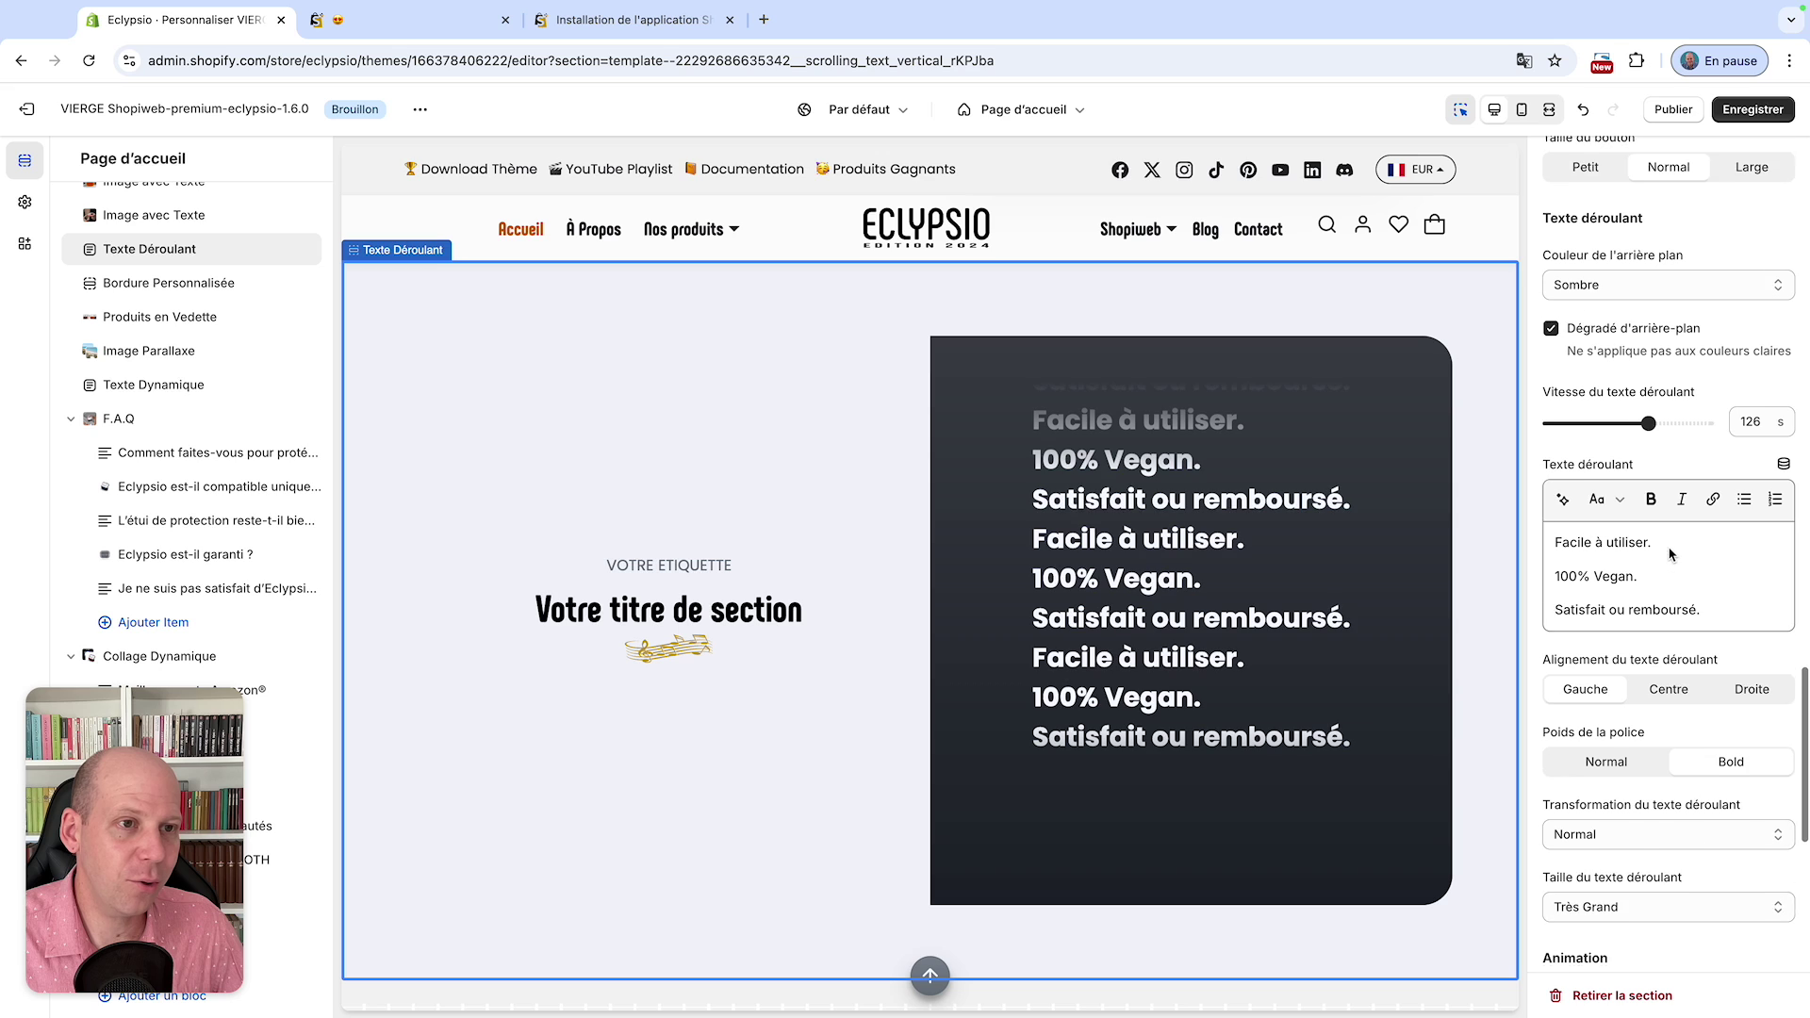
scroll(1669, 553, up, 5)
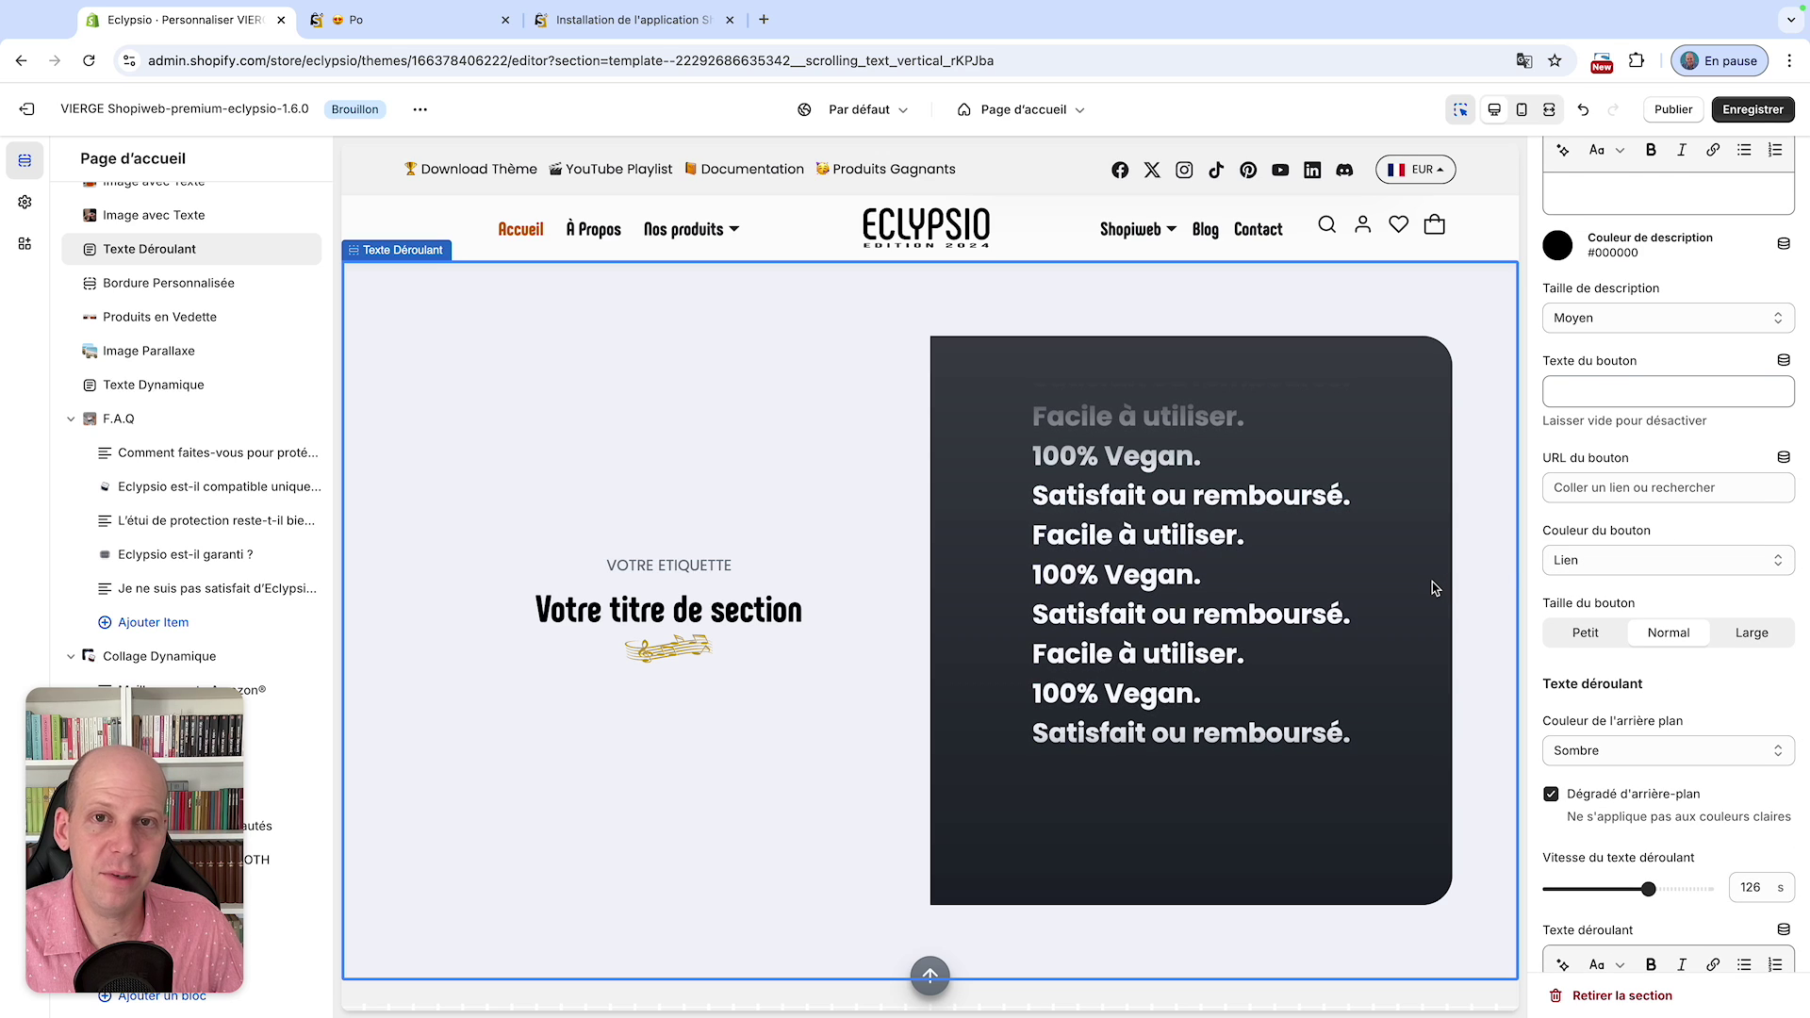
scroll(1433, 581, down, 1)
scroll(1433, 581, up, 1)
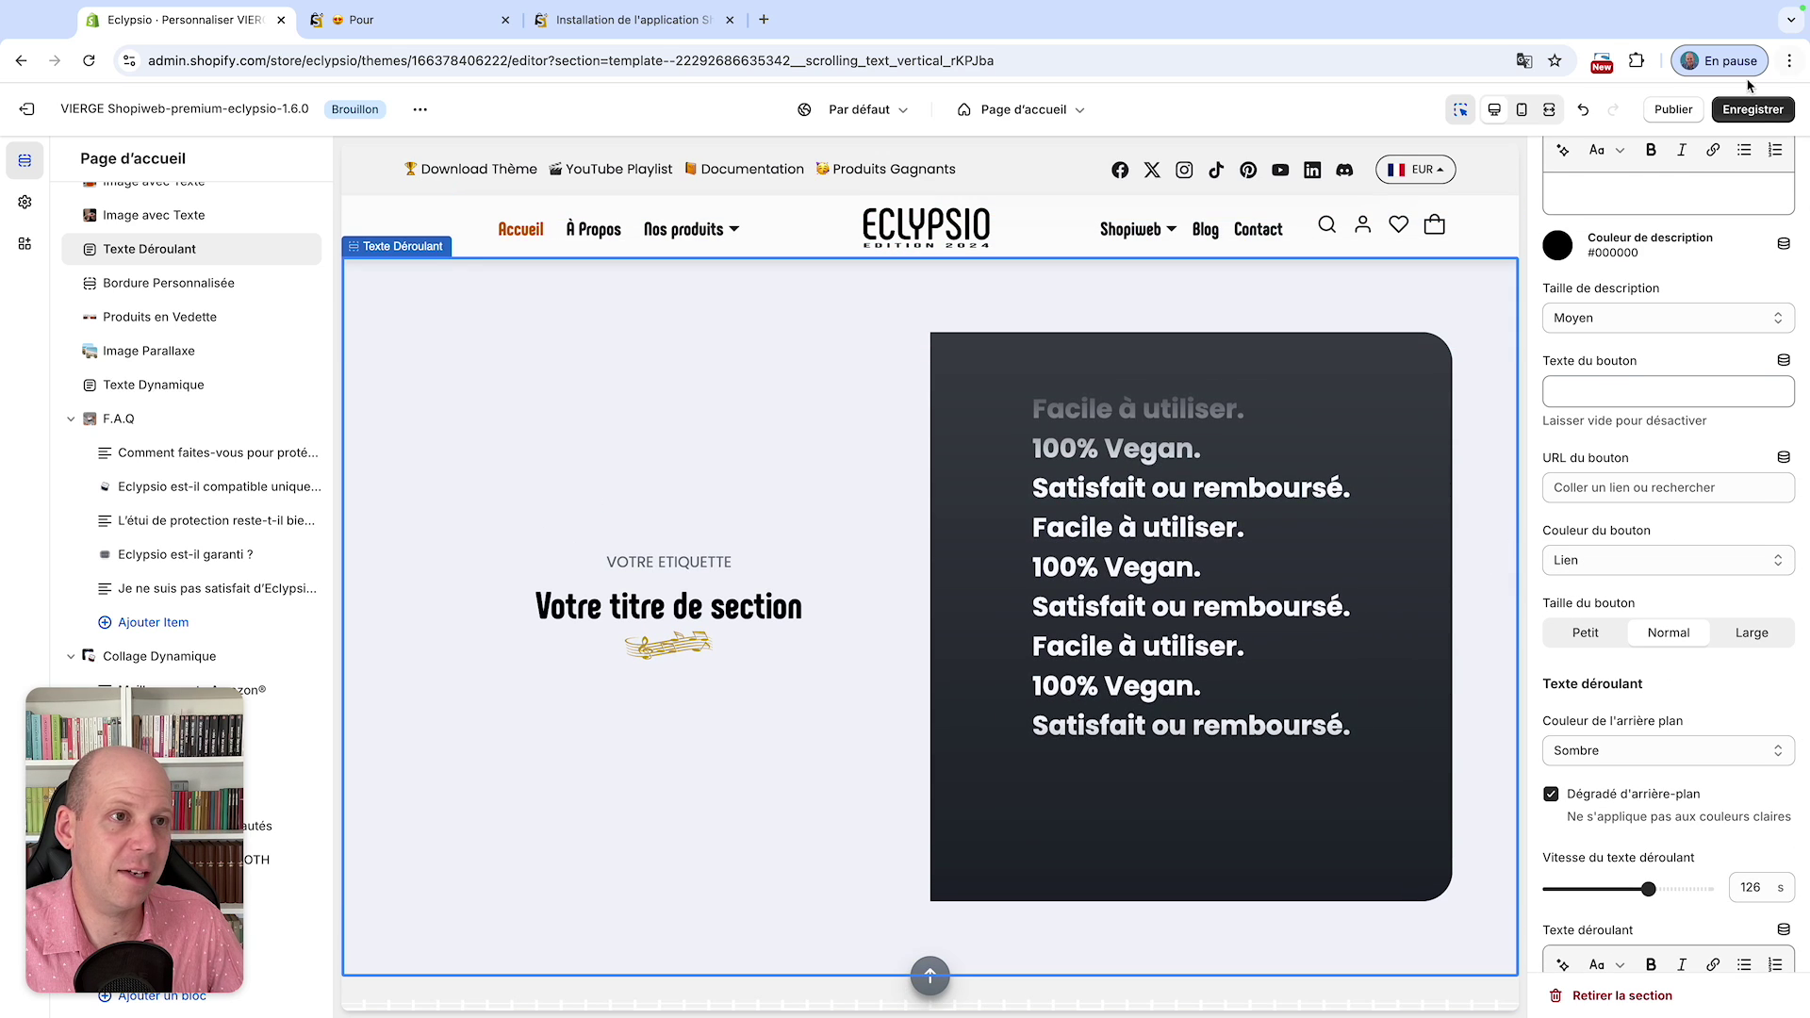